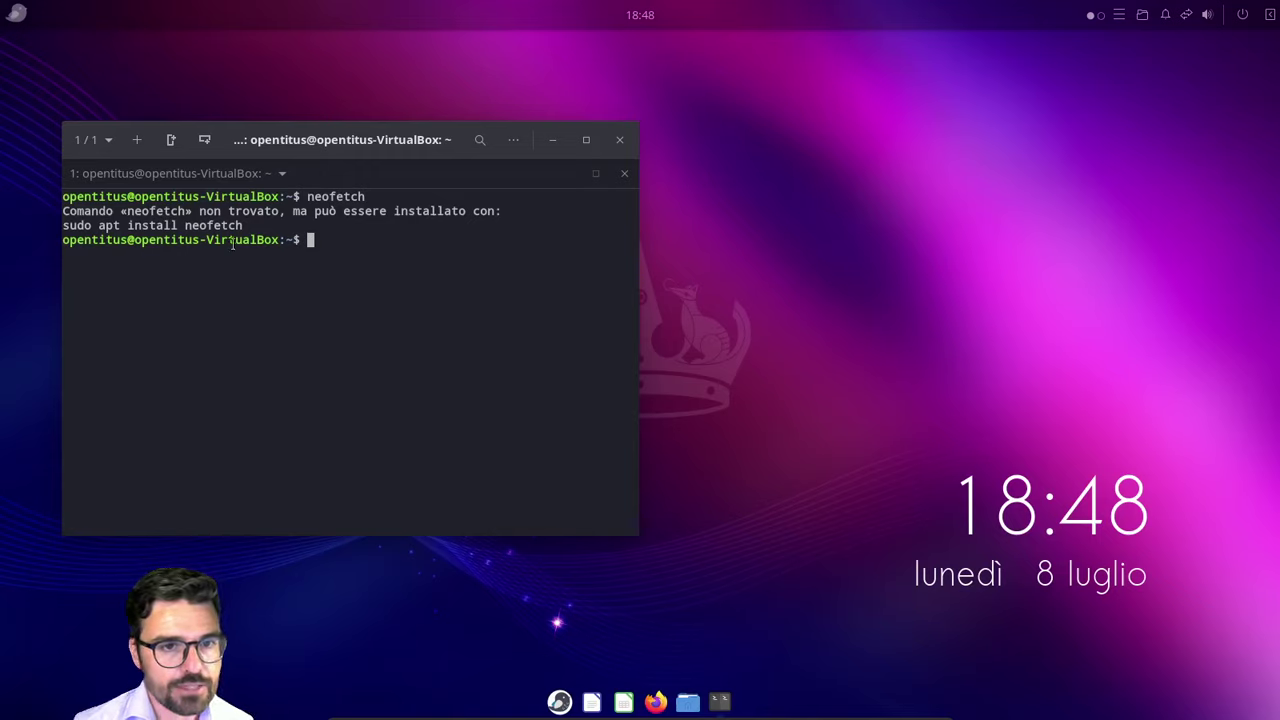
Step: Copy the suggested command "sudo apt install neofetch" from the terminal output and run it at the prompt
drag(250, 230, 62, 224)
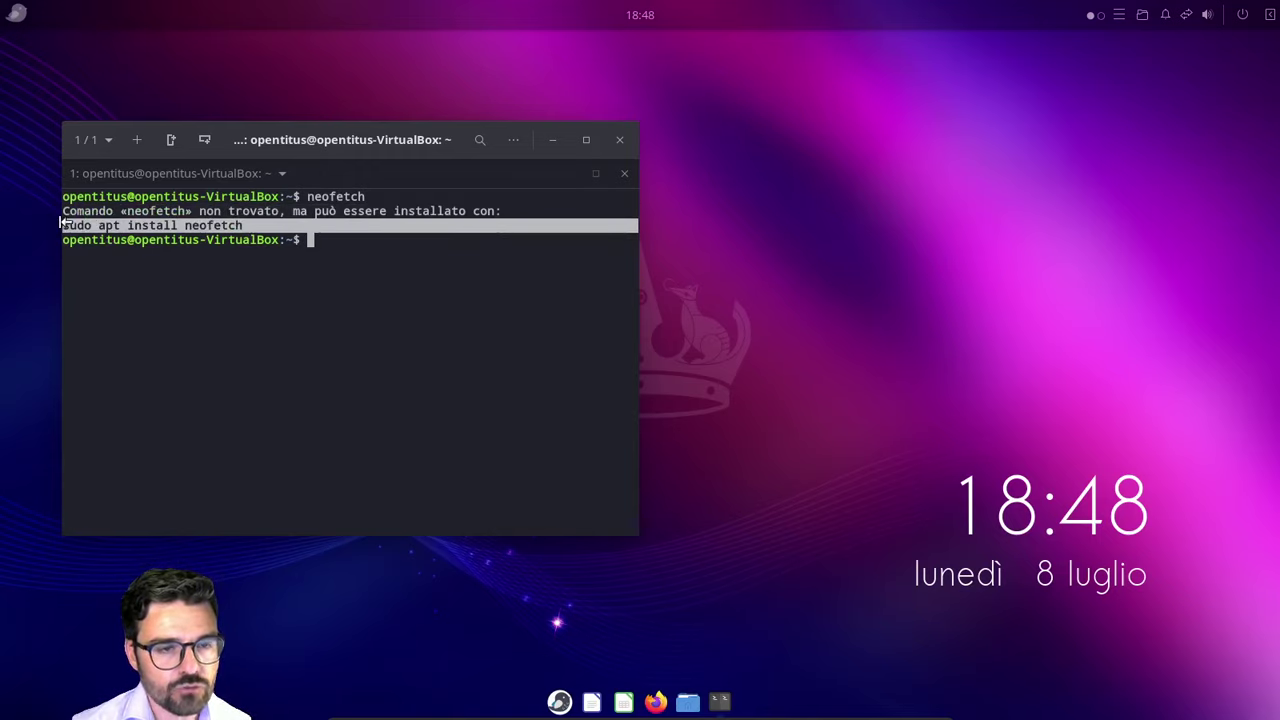
right_click(68, 230)
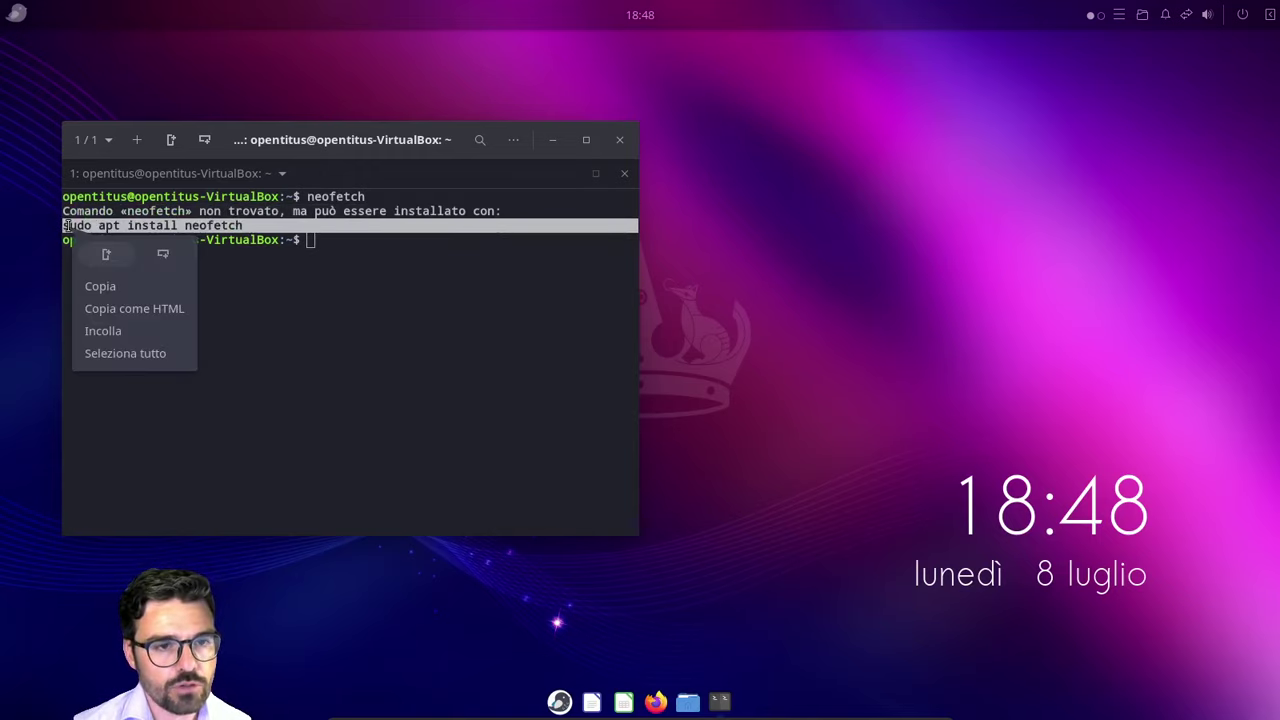
click(102, 285)
click(335, 241)
right_click(335, 241)
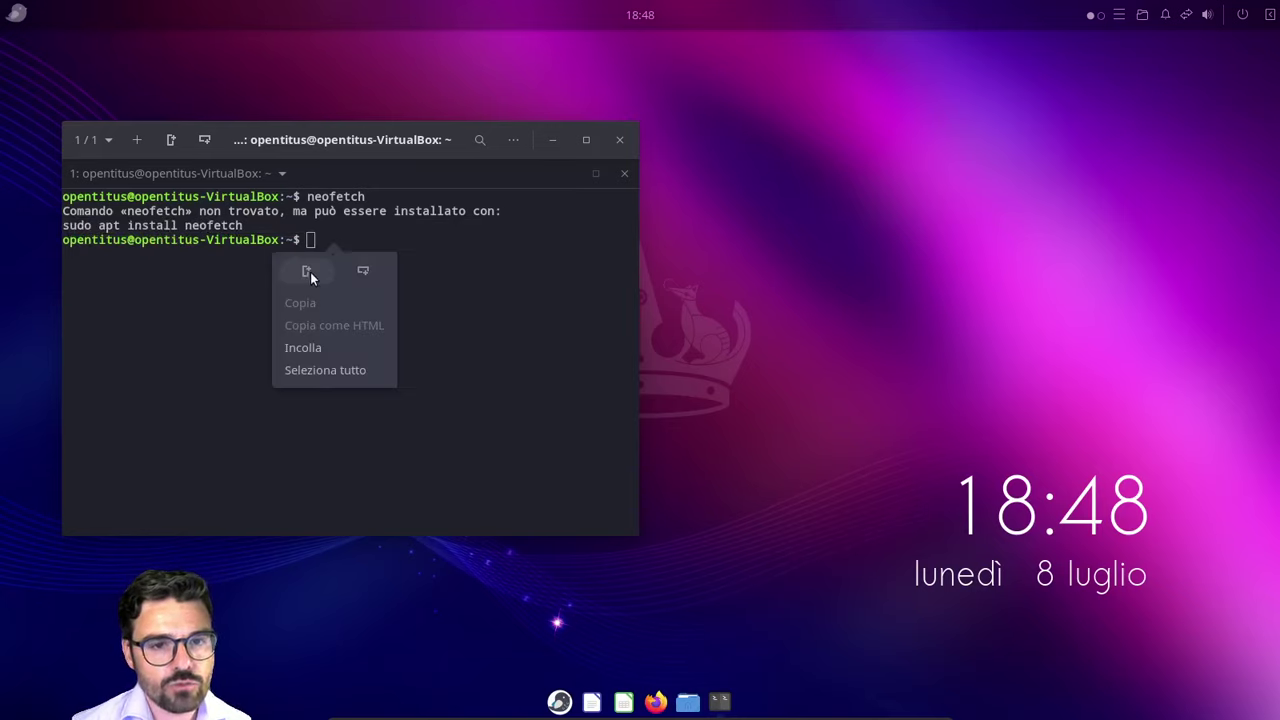
click(304, 349)
click(416, 424)
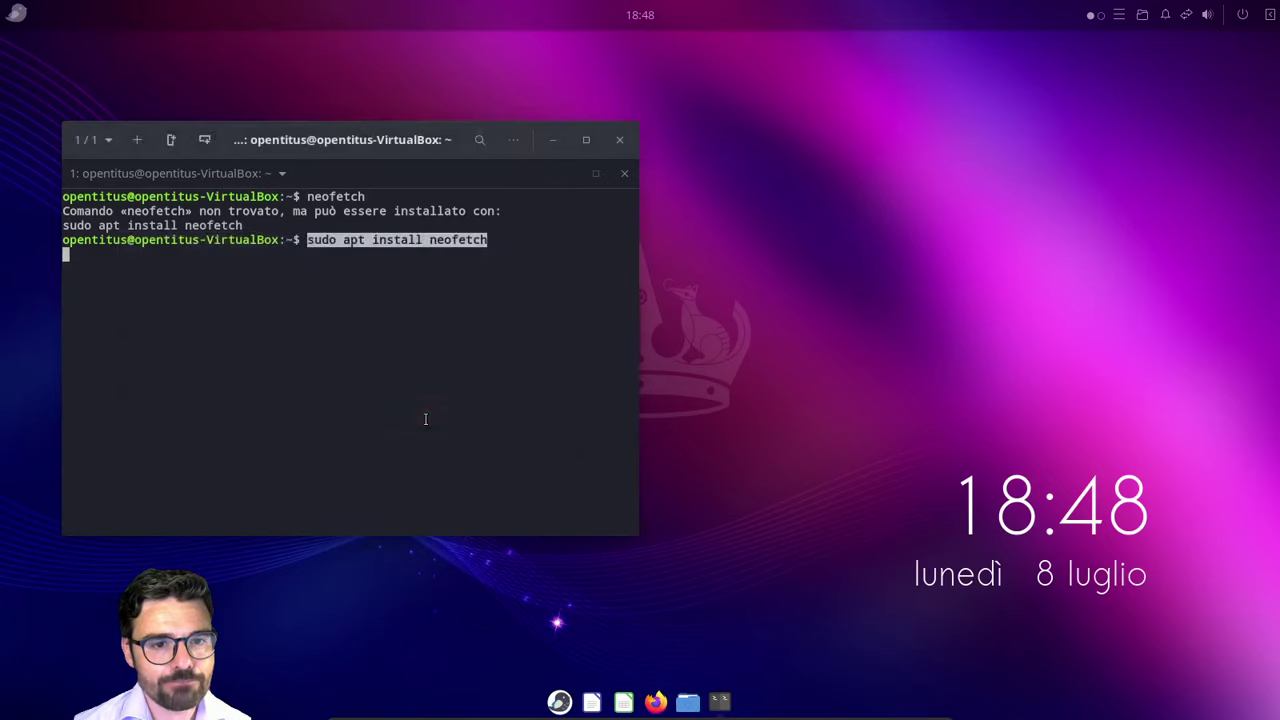
key(Return)
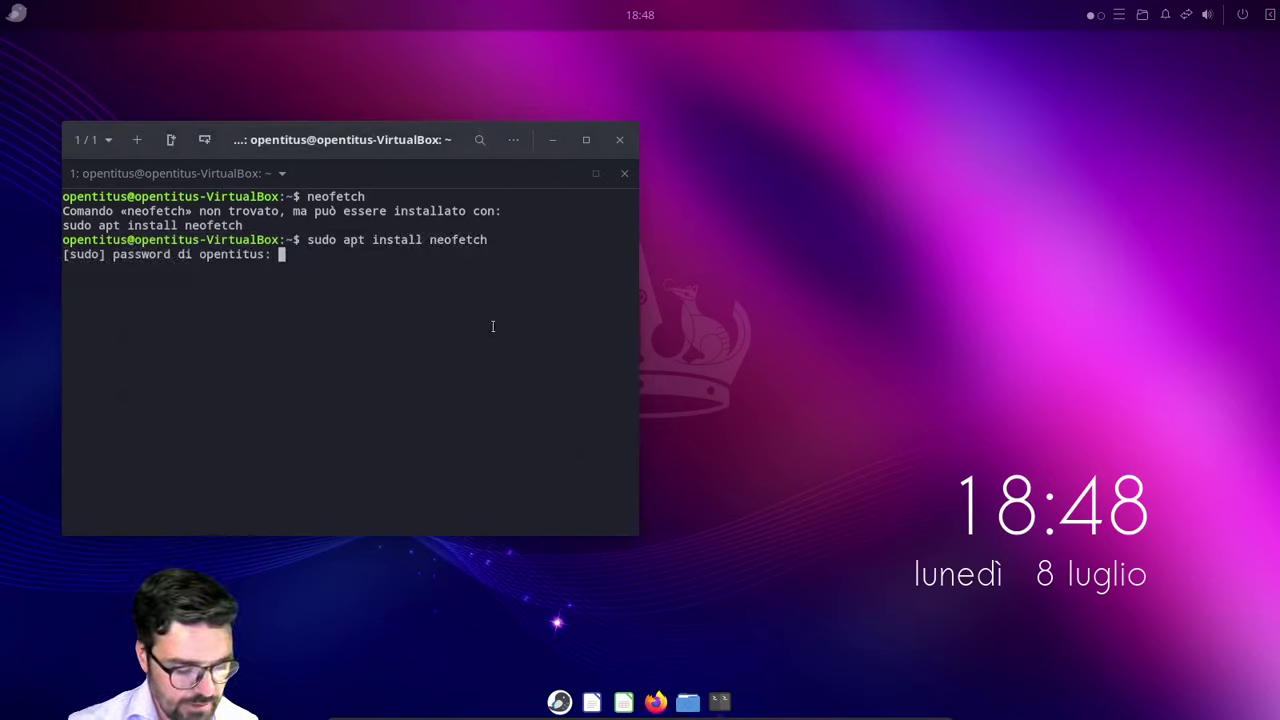
Step: Enter the sudo password and accept the neofetch installation with "s"
key(Return)
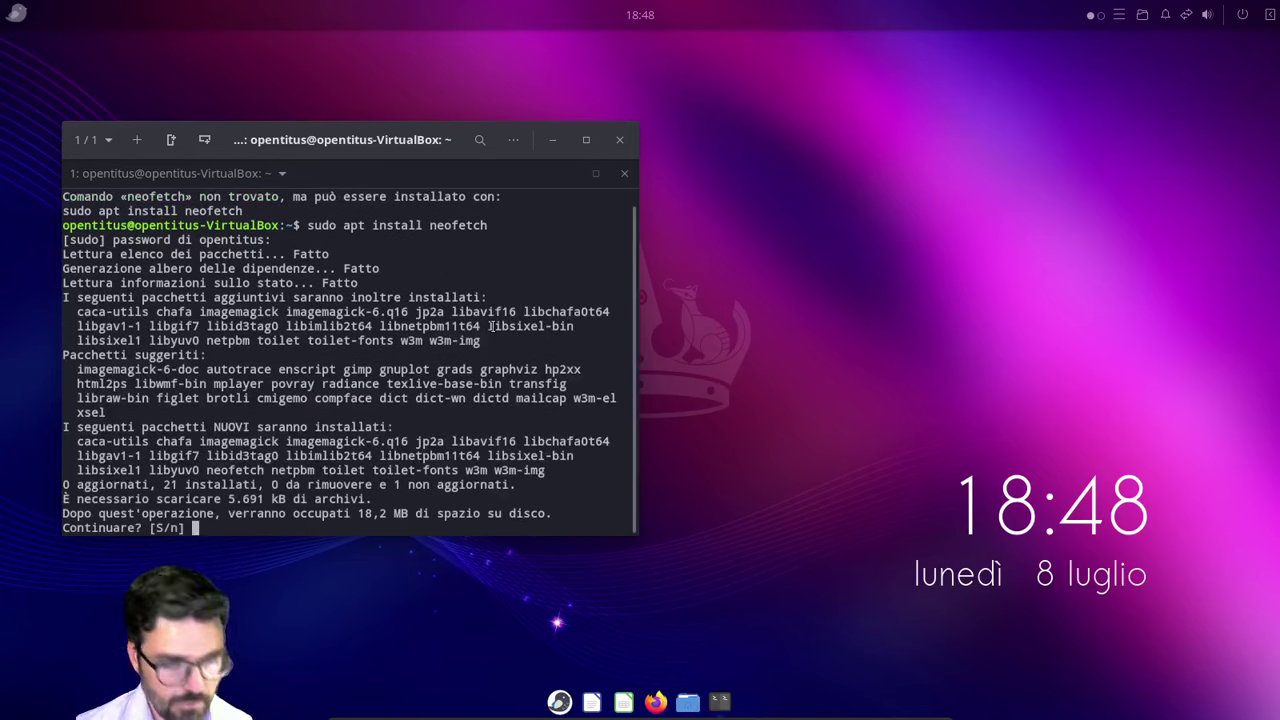
text(s)
key(Return)
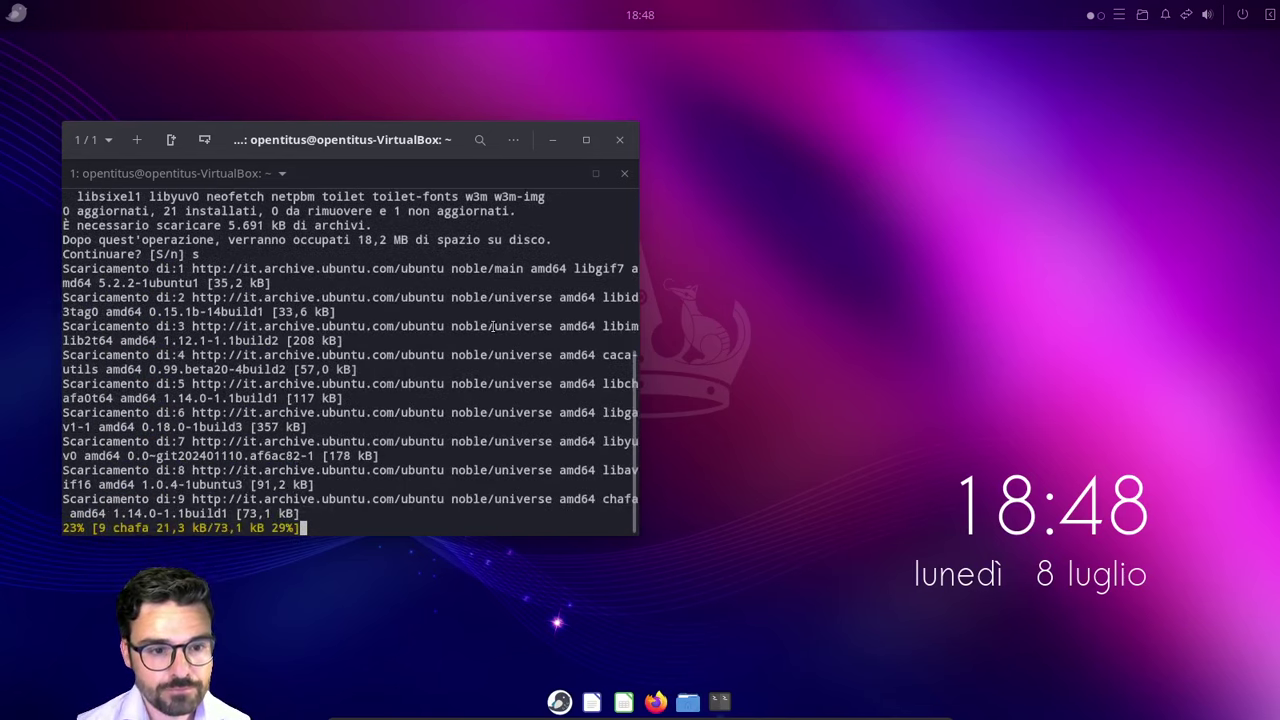
Step: Move the terminal window to the middle of the desktop and run neofetch to display the system information
drag(403, 140, 717, 118)
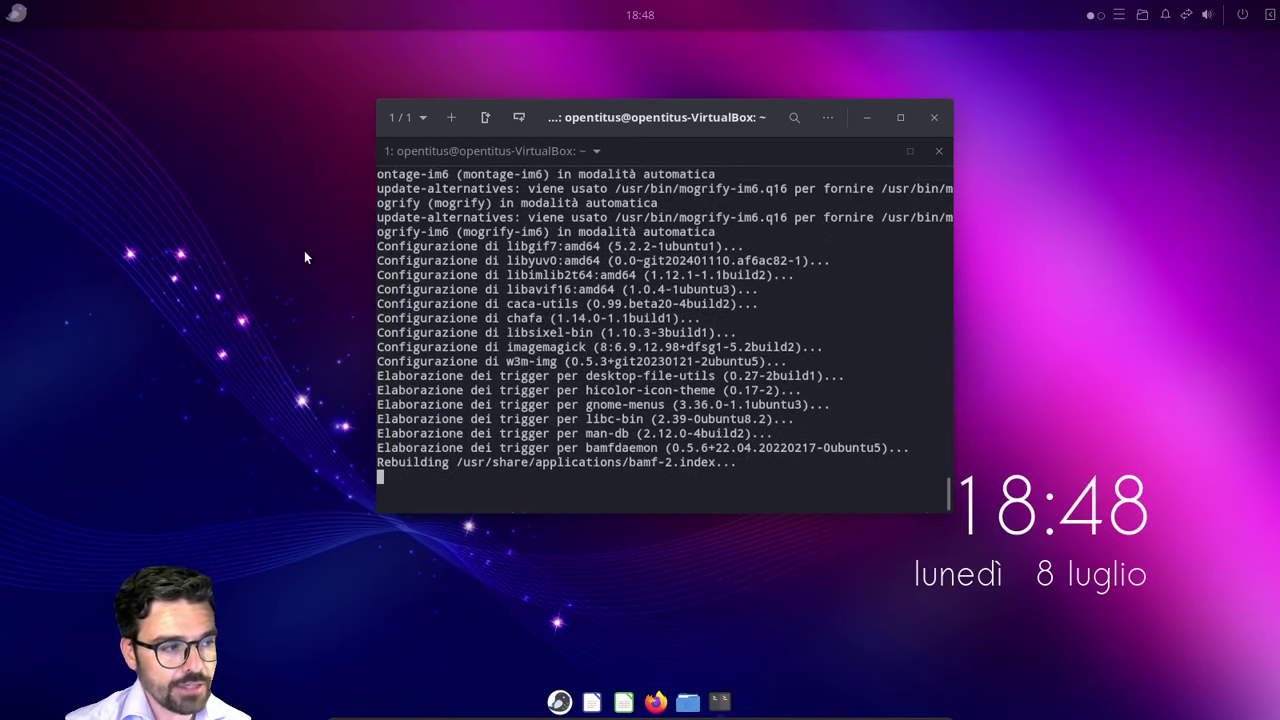
text(neo)
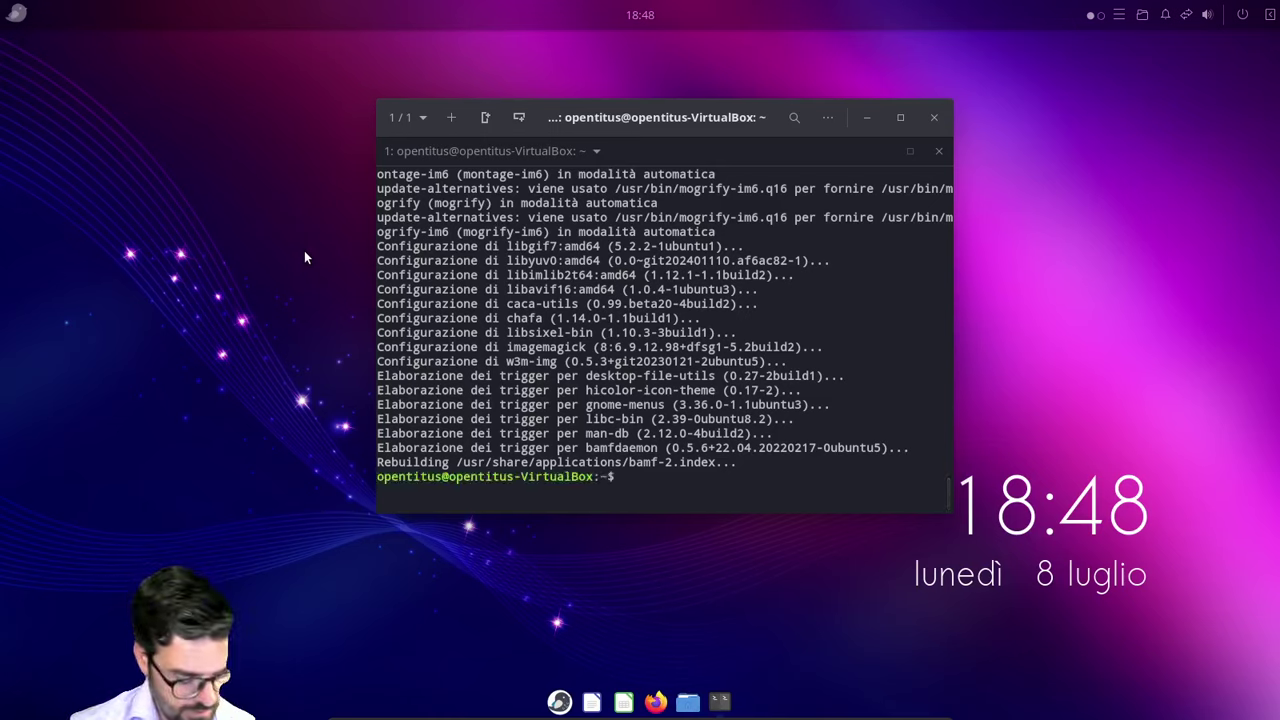
text(fecth)
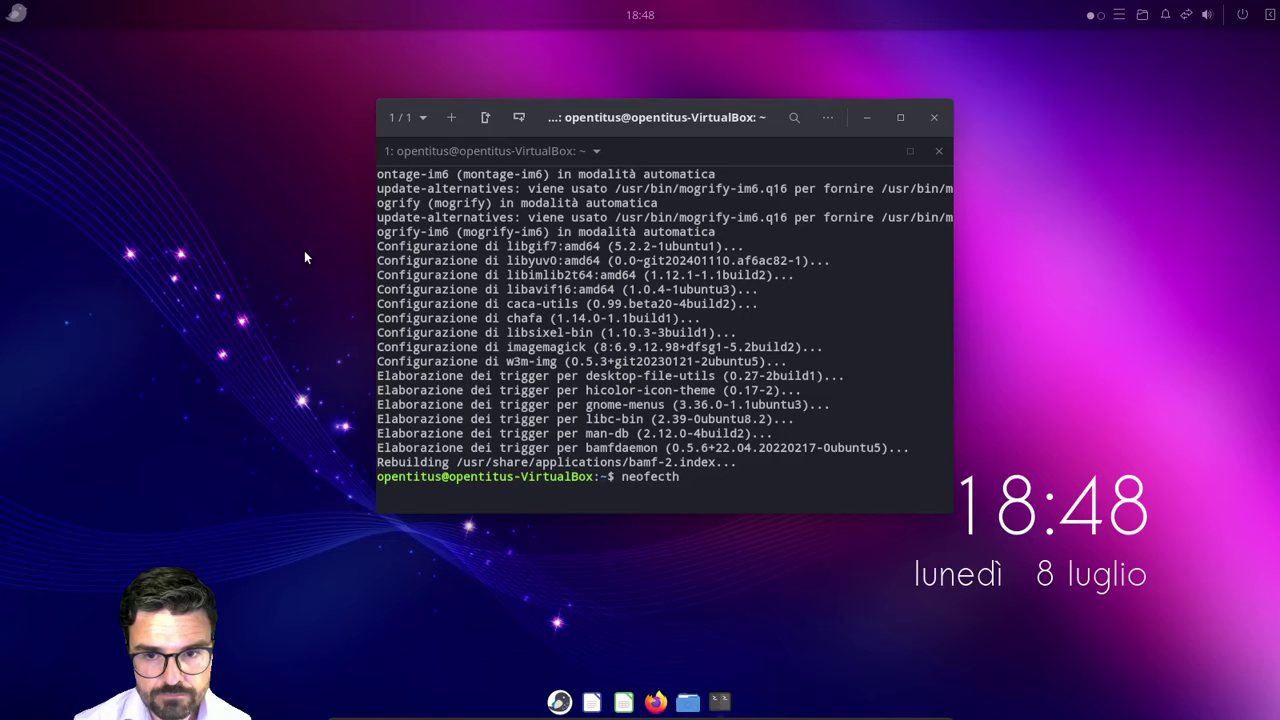
key(BackSpace)
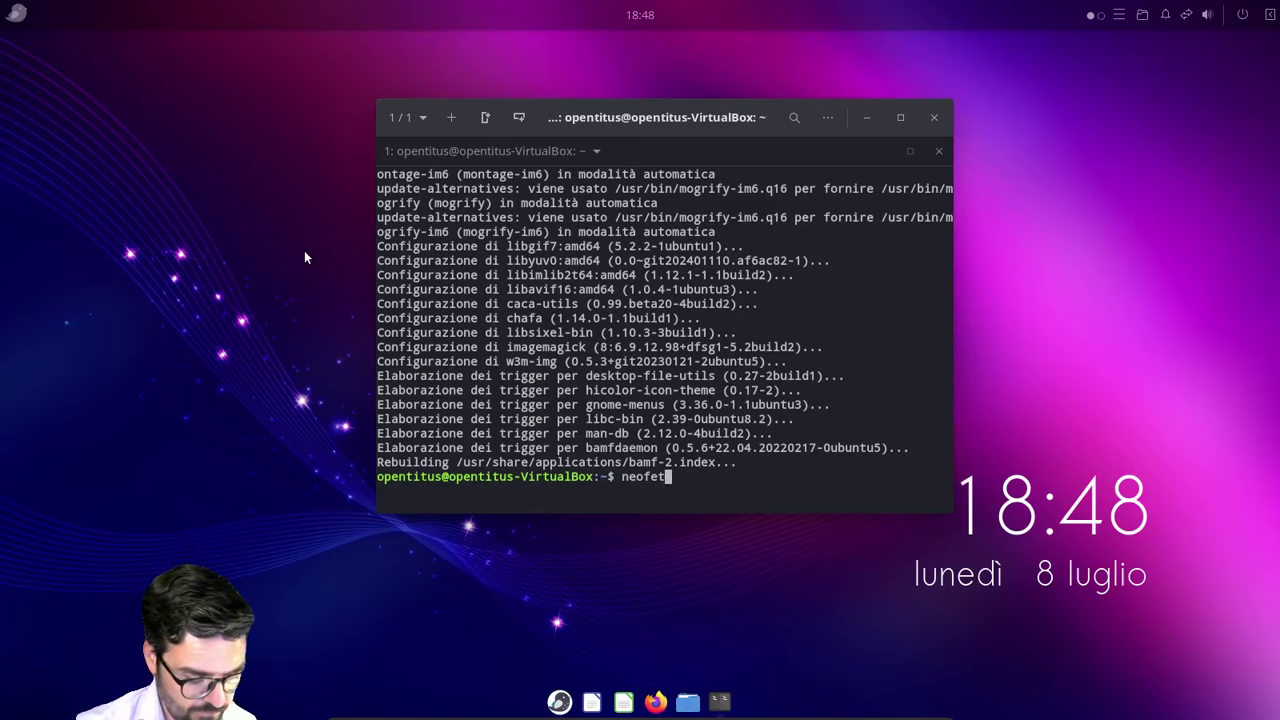
text(ch)
key(Return)
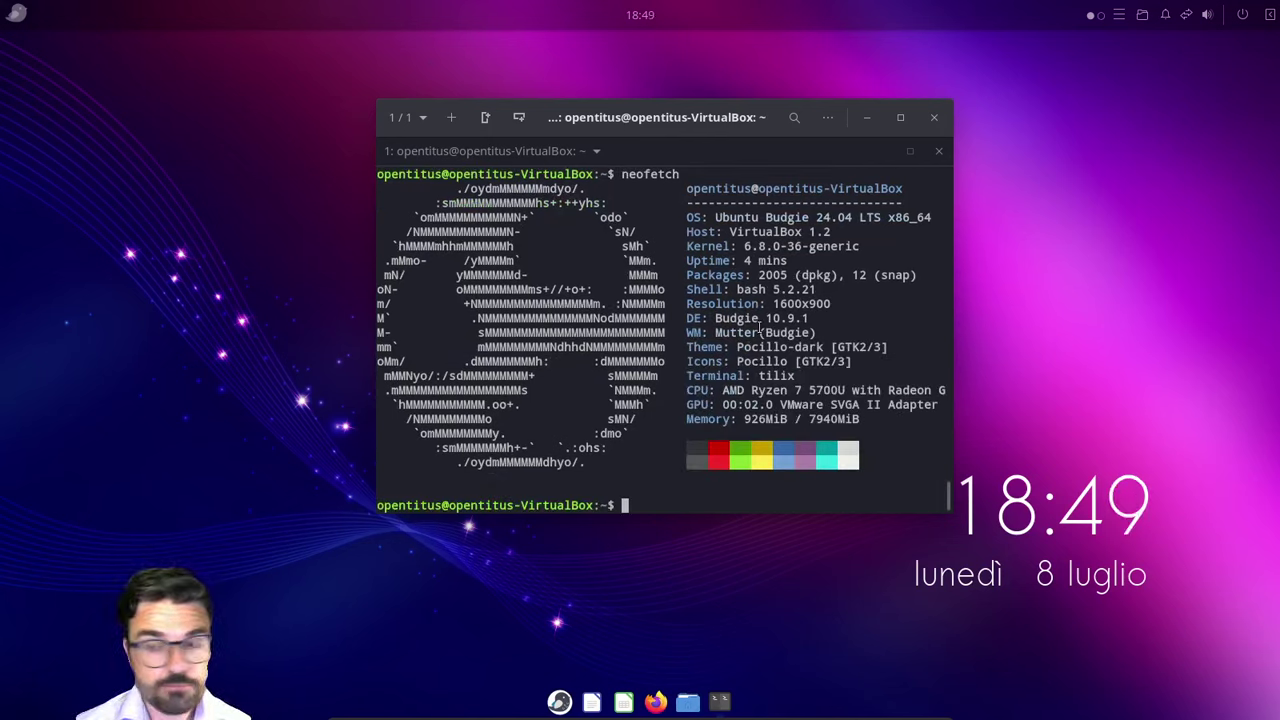
Step: Move the terminal window aside, view the desktop's context menu options and dismiss the menu
drag(641, 116, 485, 78)
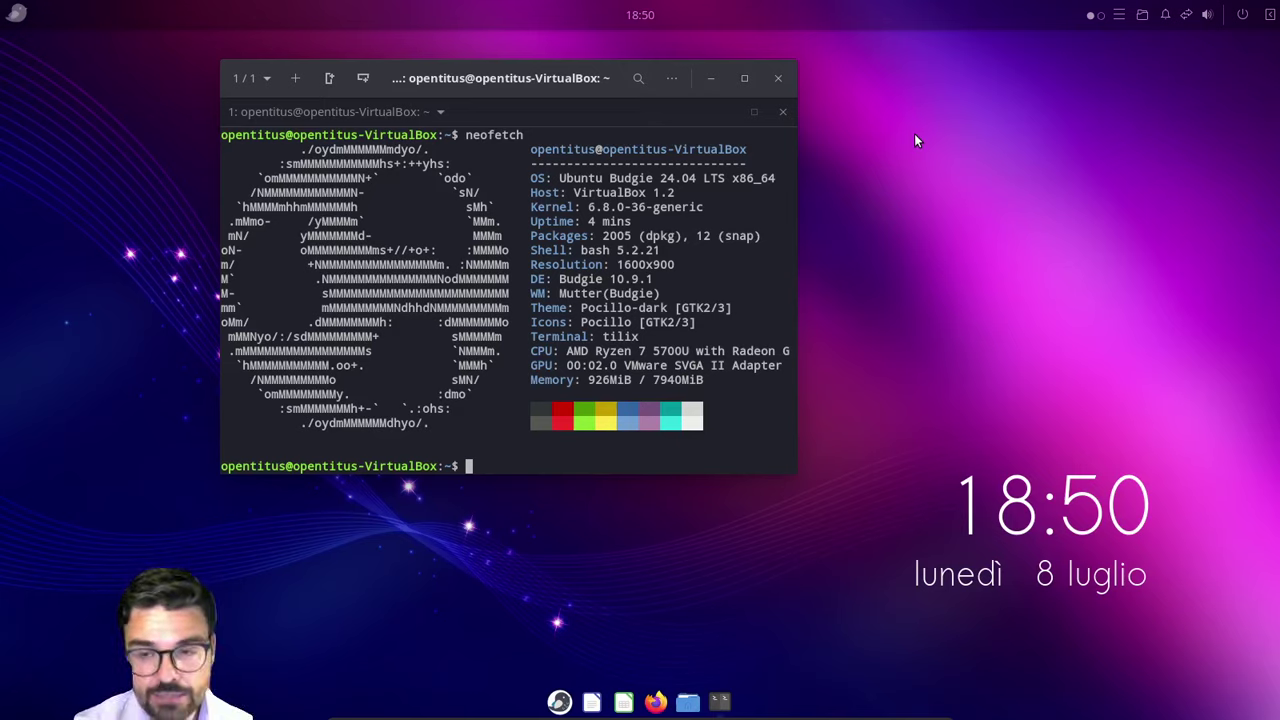
drag(952, 157, 1036, 357)
right_click(1036, 357)
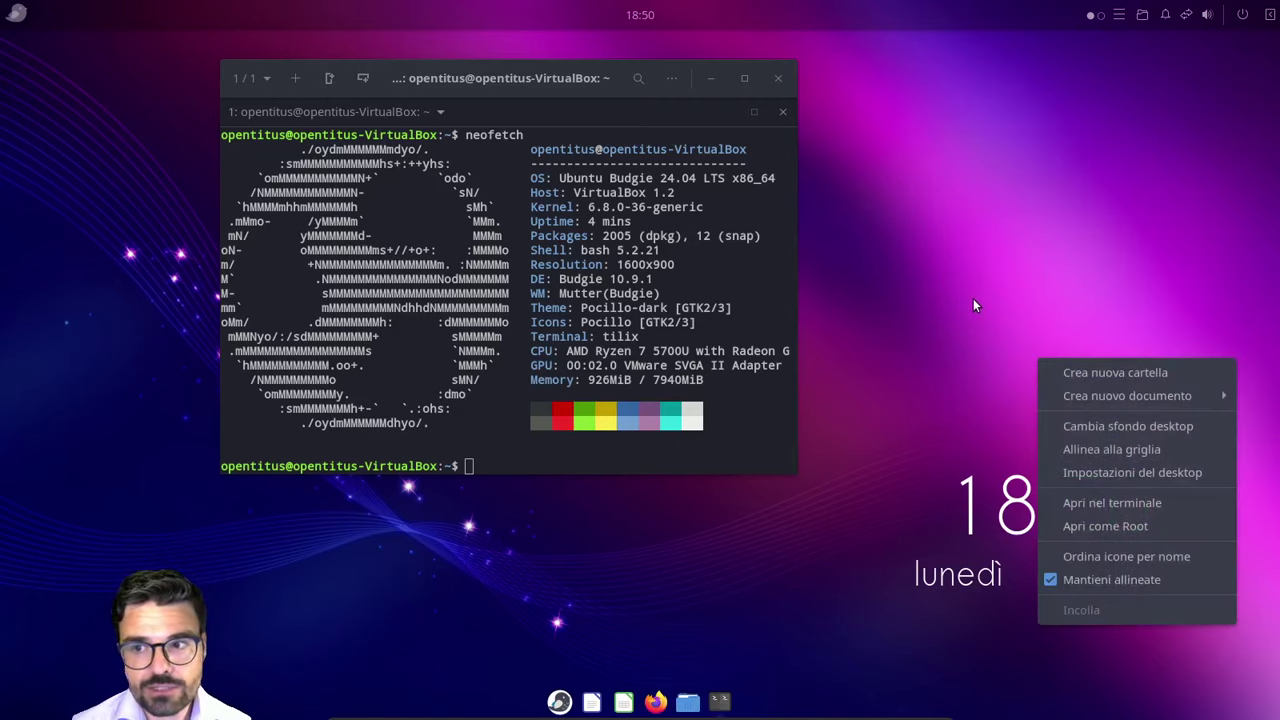
click(1127, 279)
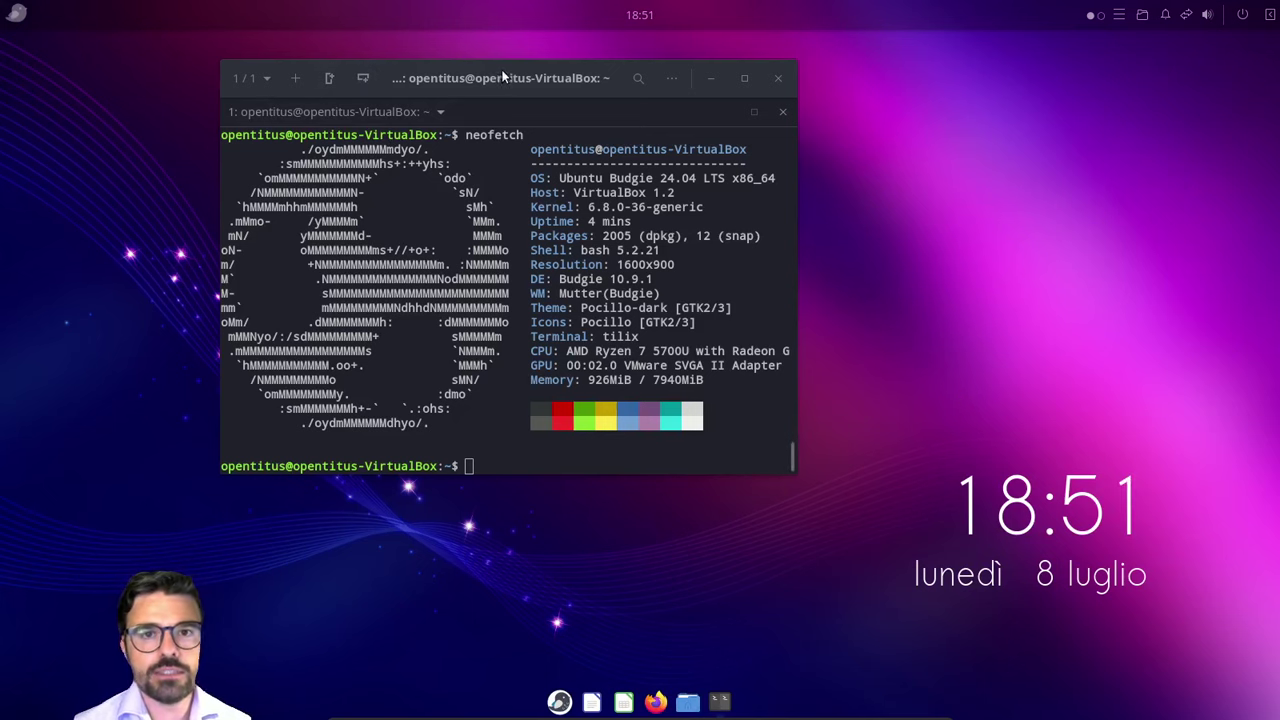
Step: Run "snap list" in the repositioned terminal and enlarge the window so each package fits on one line
drag(559, 85, 665, 105)
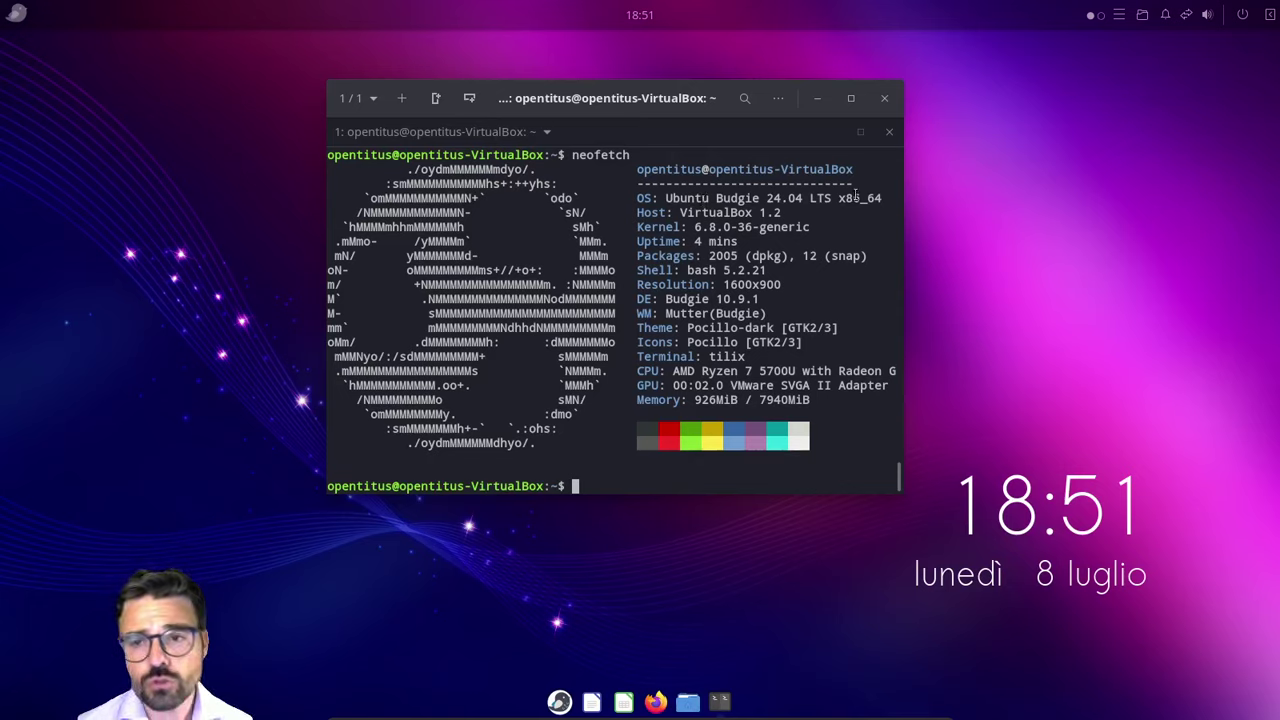
text(snap)
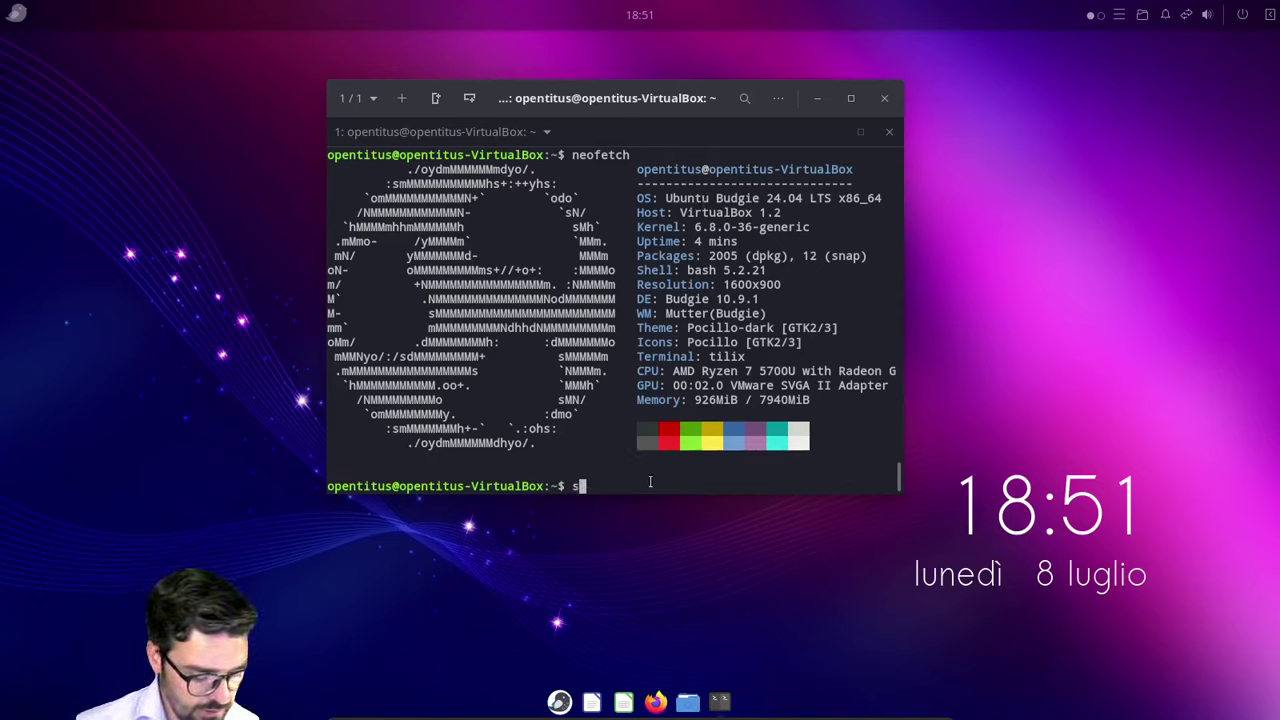
text( list)
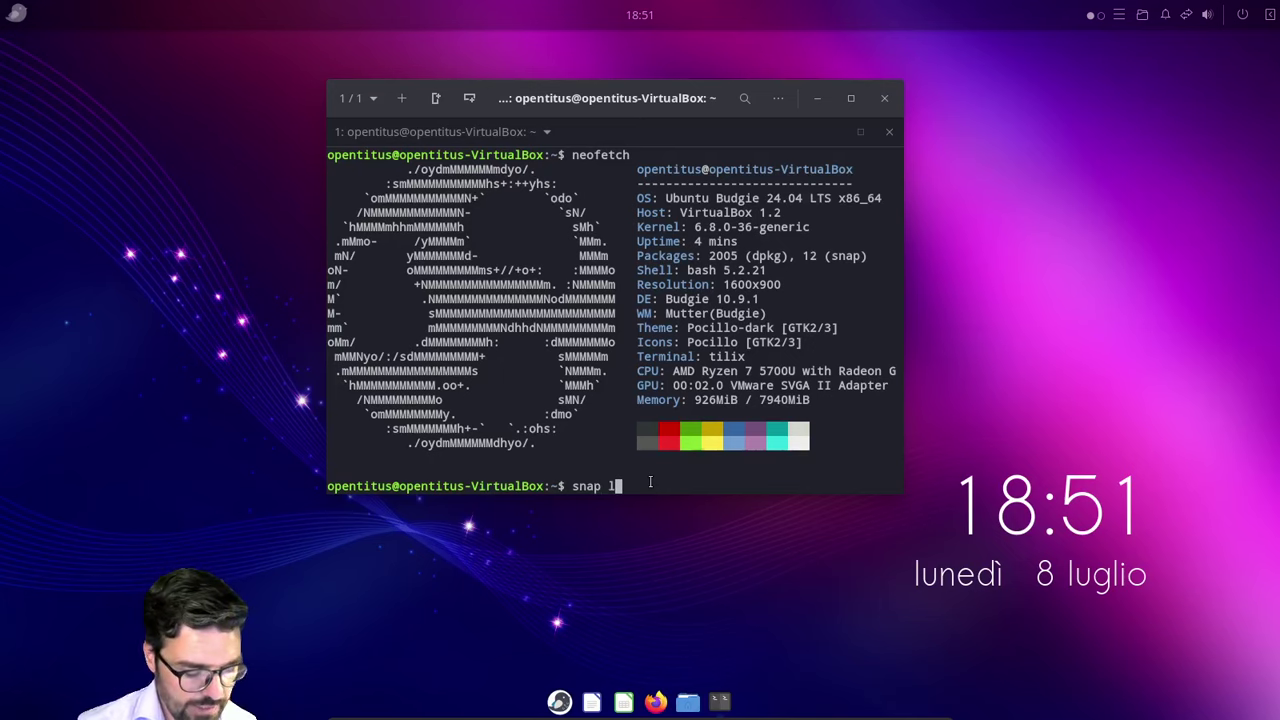
key(Return)
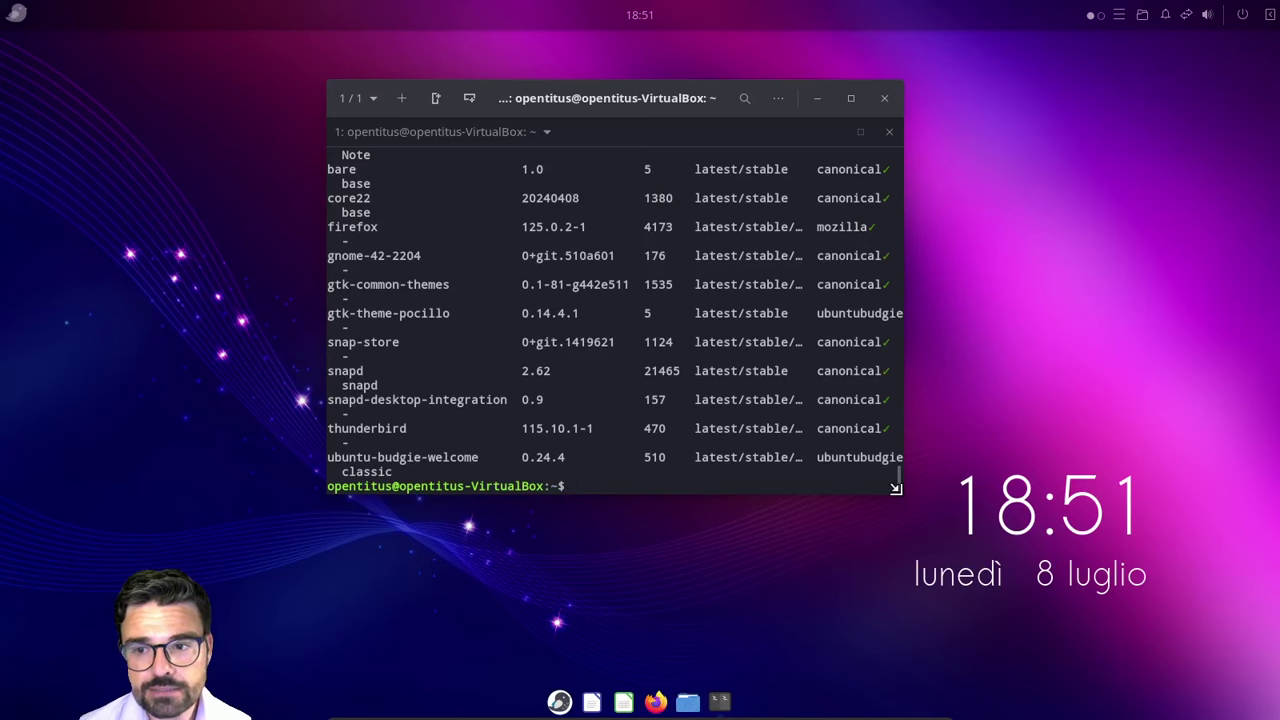
drag(897, 490, 1212, 635)
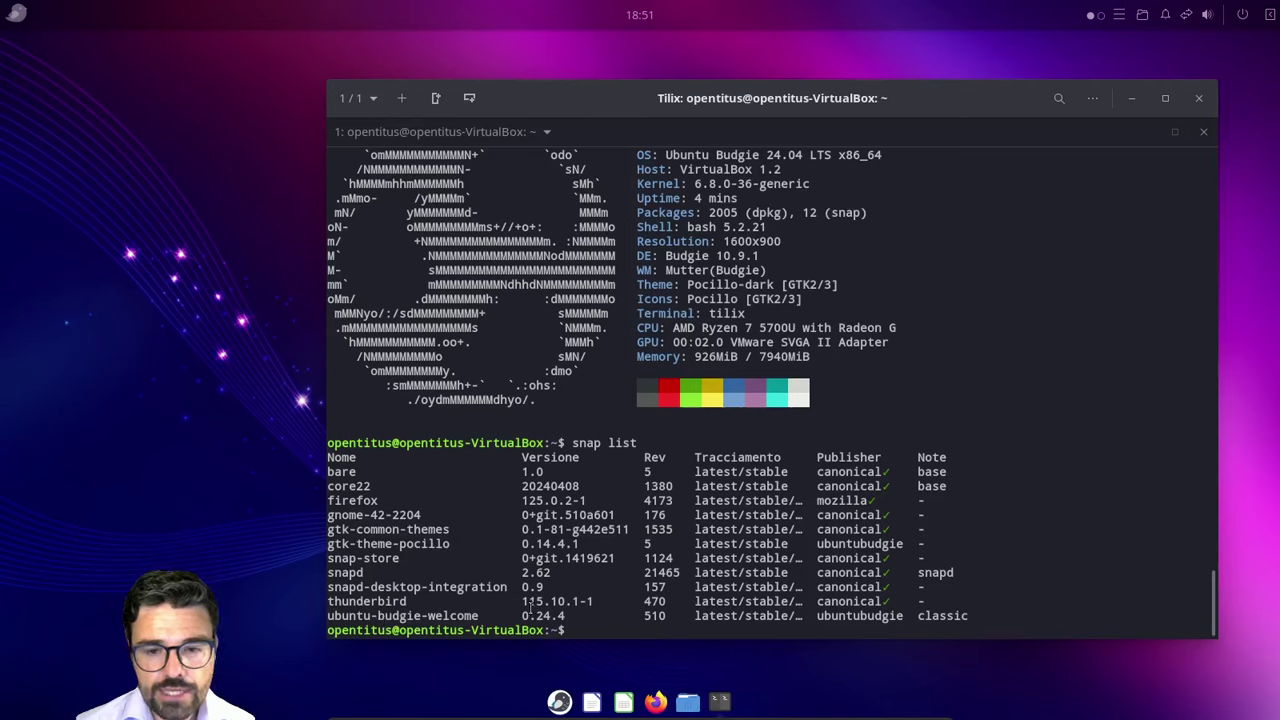
Step: Review the ubuntu-budgie-welcome and snapd entries in the snap list and close the terminal window
drag(505, 630, 331, 612)
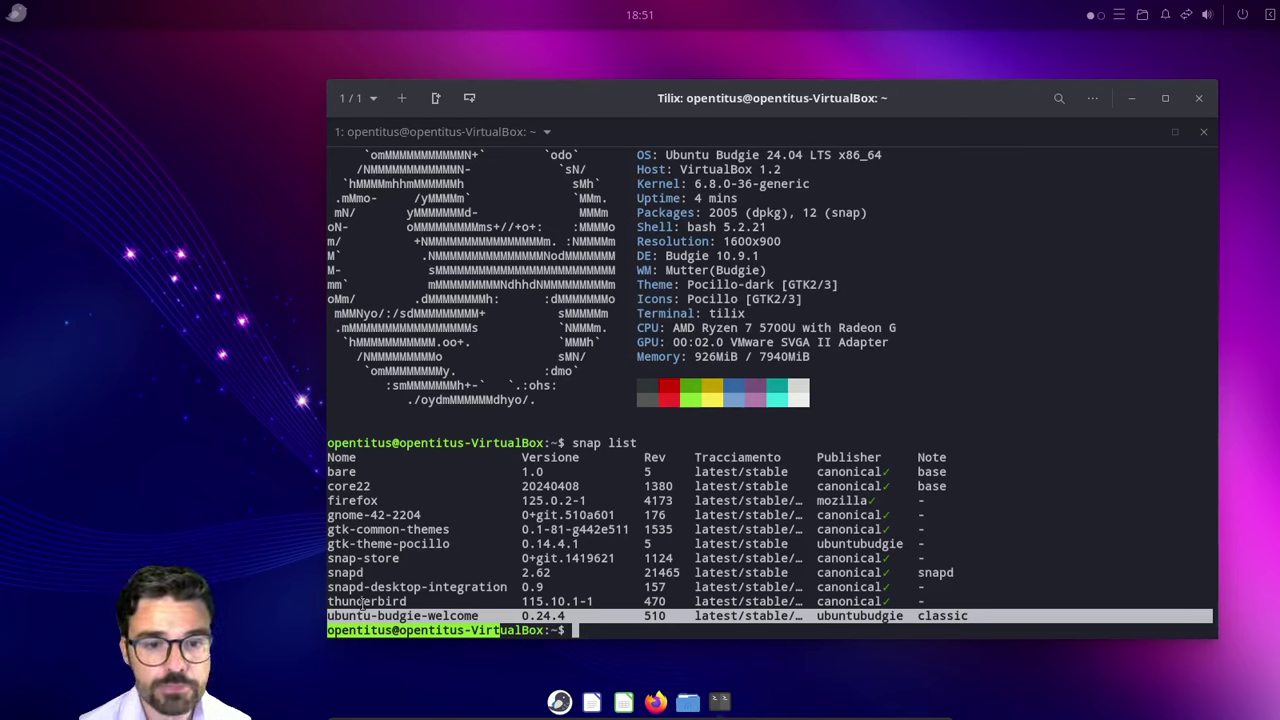
drag(328, 572, 395, 587)
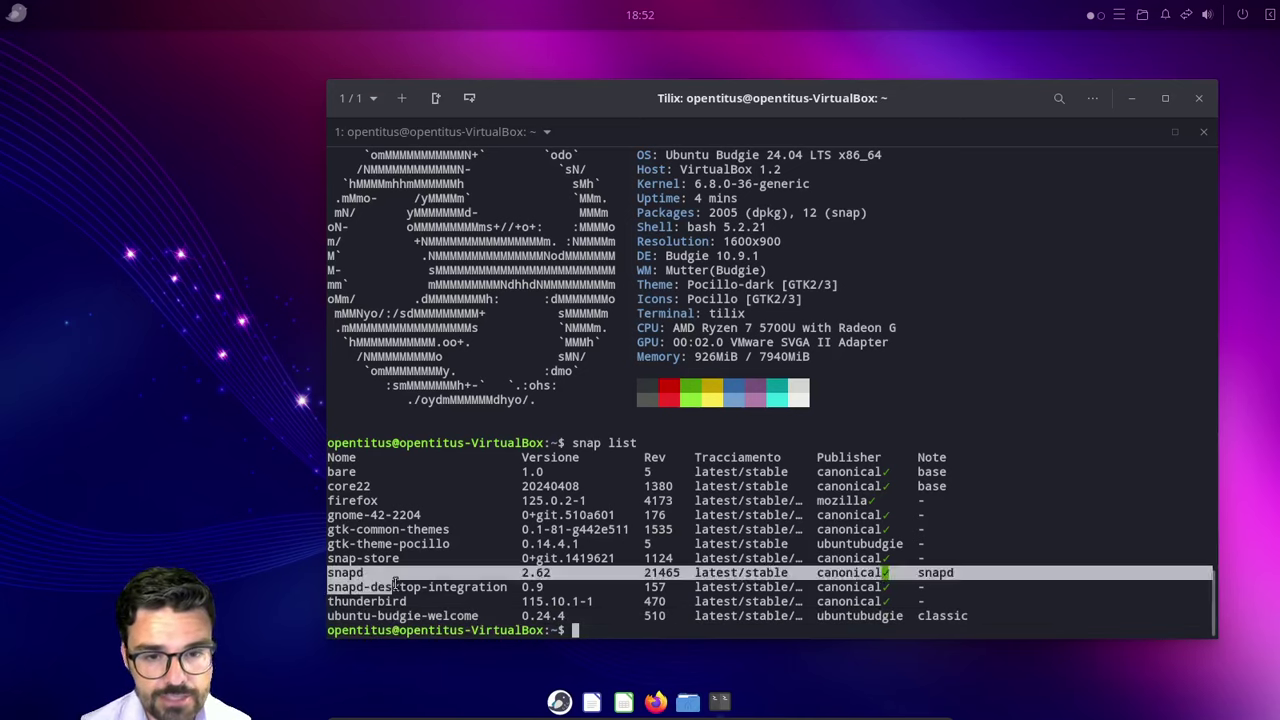
click(471, 592)
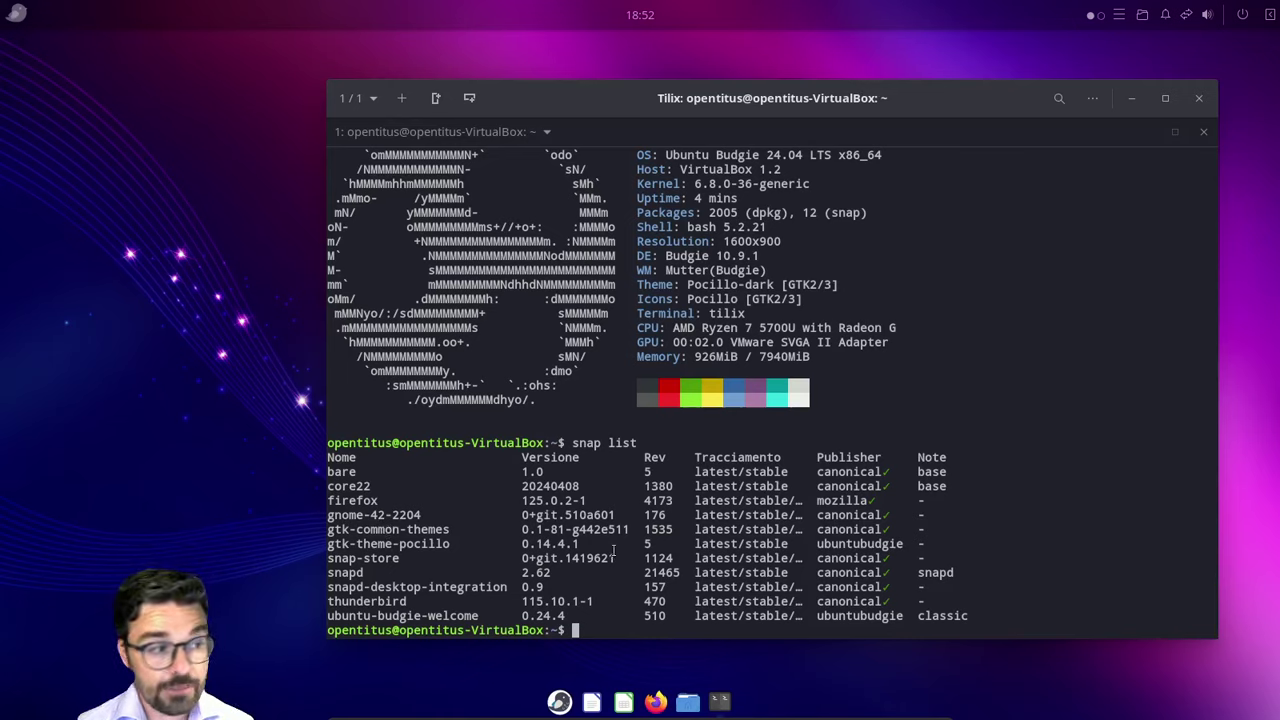
click(1204, 104)
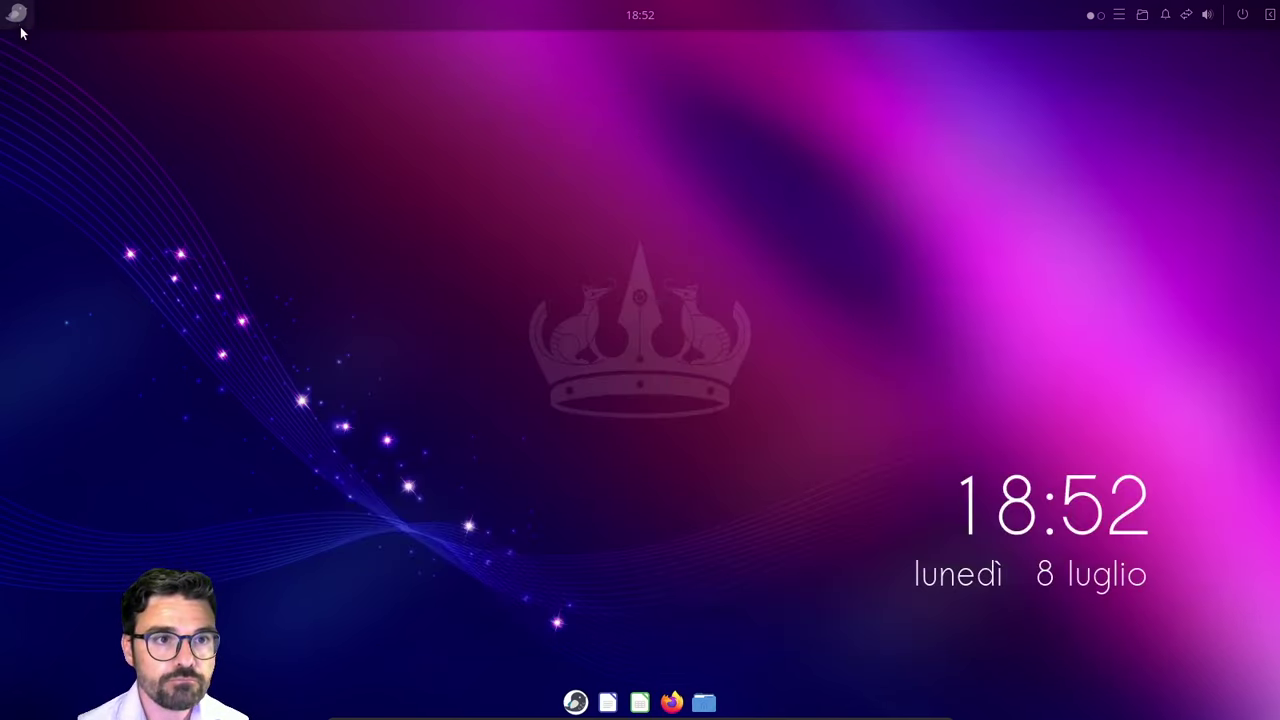
Step: Open the applications menu and browse the pages of its application grid to examine the preinstalled programs
click(16, 18)
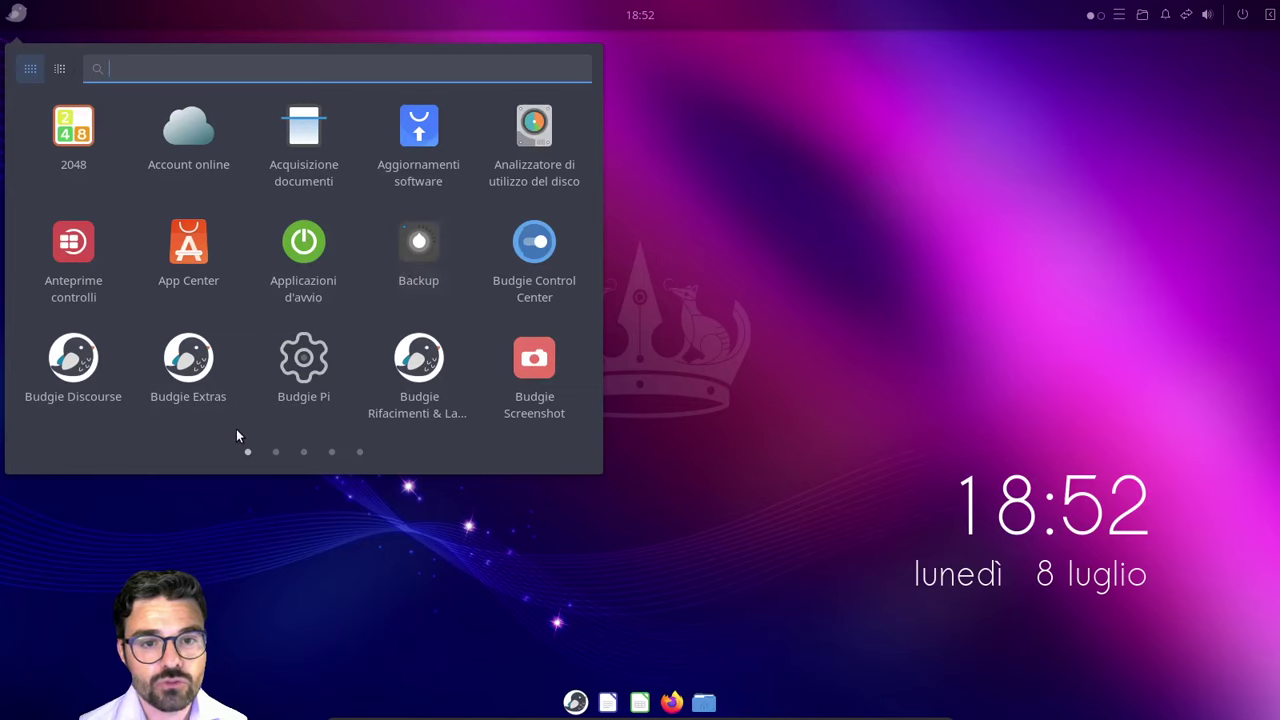
scroll(390, 335, down, 3)
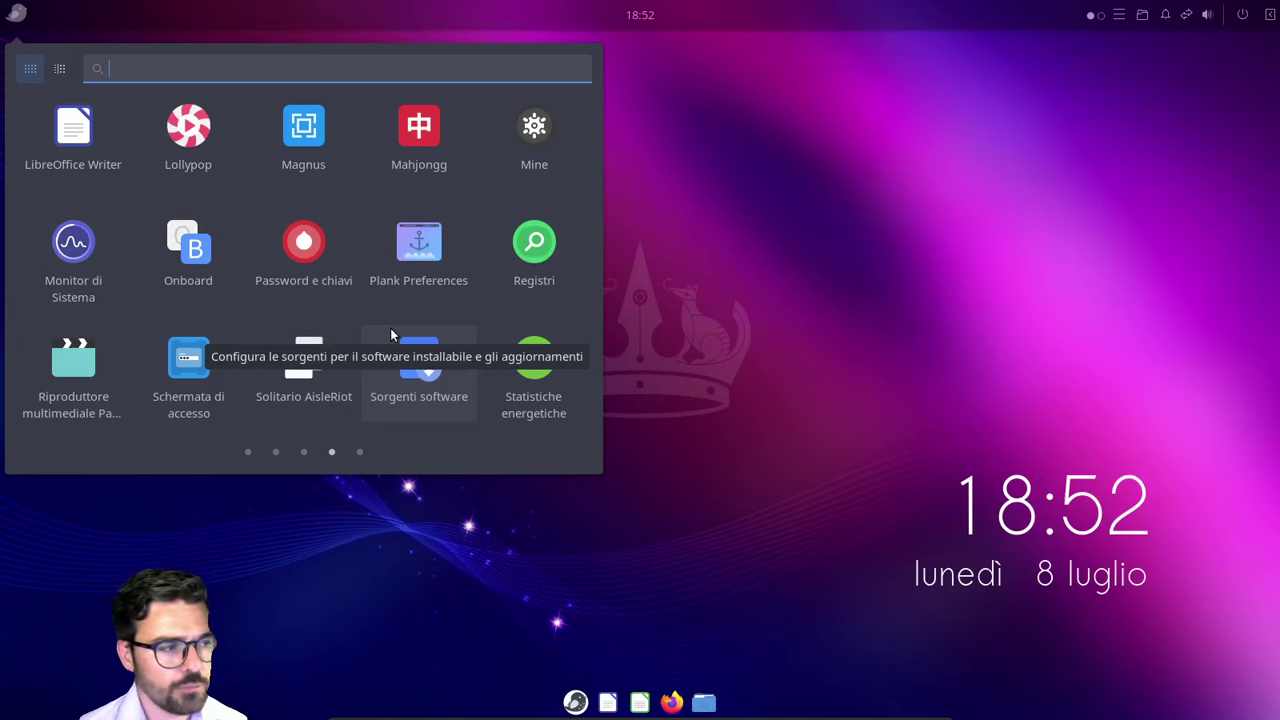
scroll(390, 335, down, 1)
scroll(390, 335, up, 2)
scroll(390, 335, up, 2)
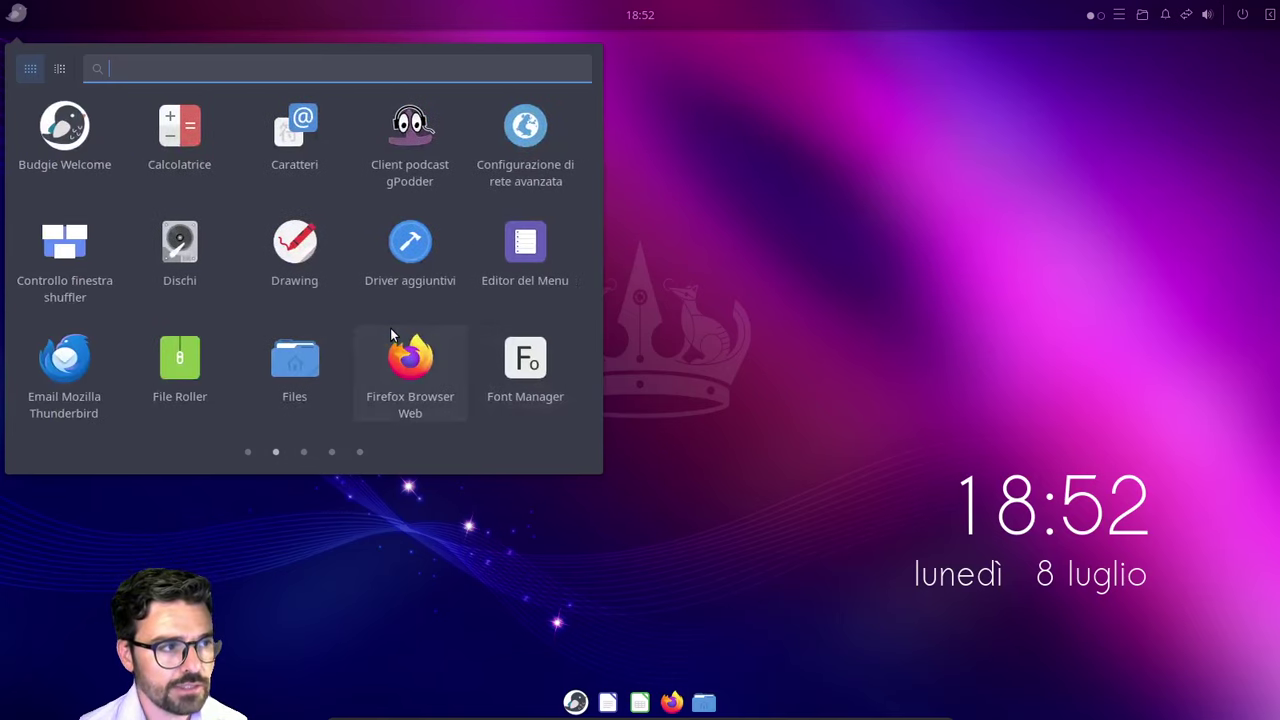
scroll(390, 335, down, 1)
scroll(390, 335, down, 3)
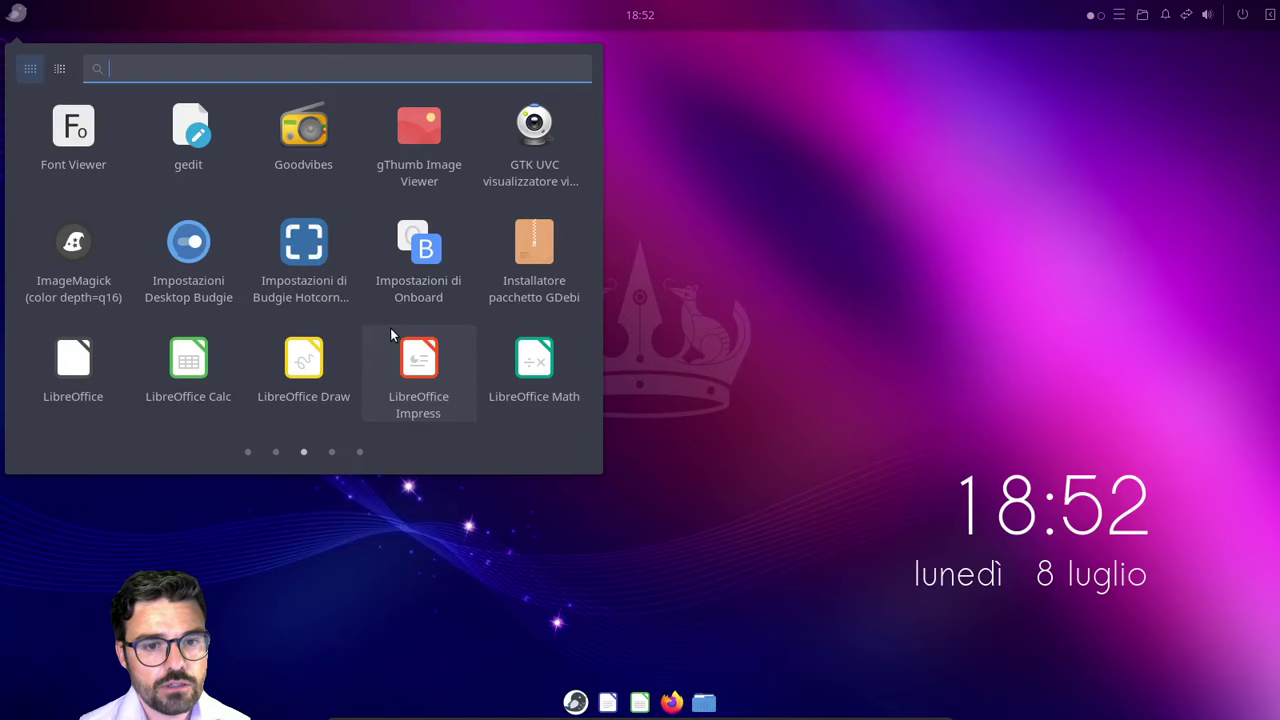
scroll(390, 335, up, 1)
scroll(390, 335, up, 3)
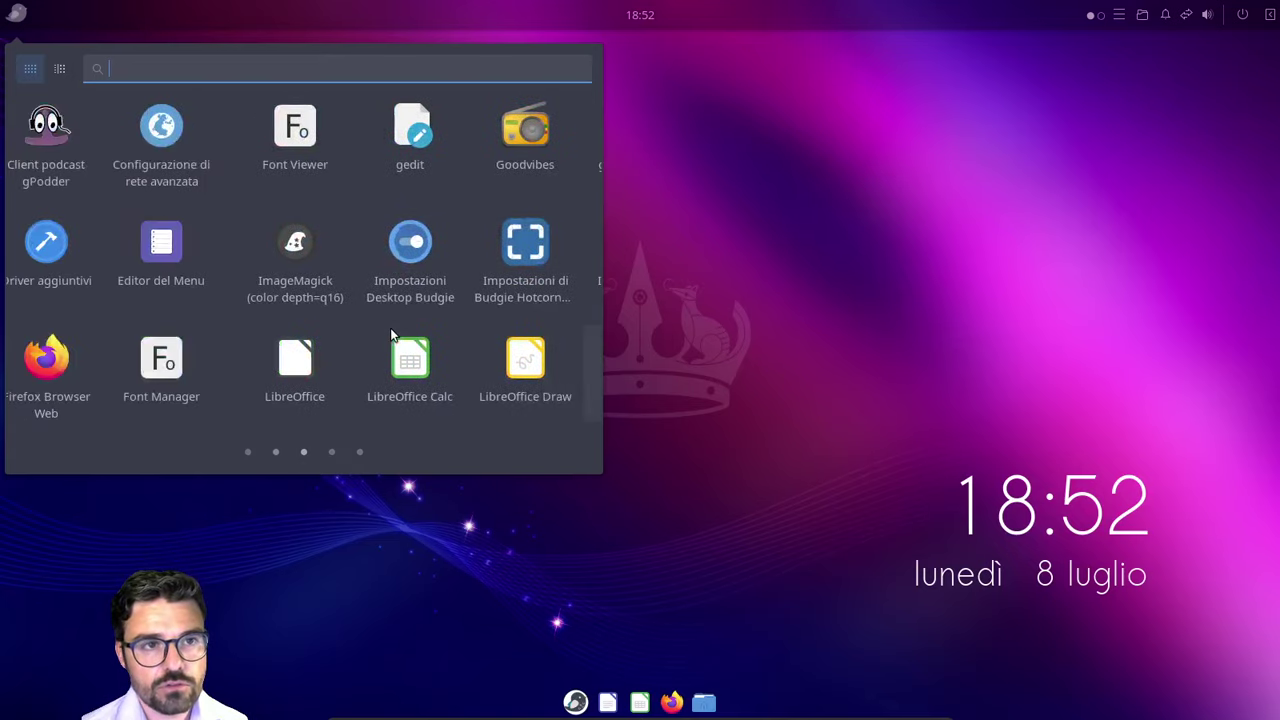
scroll(390, 335, down, 3)
scroll(390, 335, up, 3)
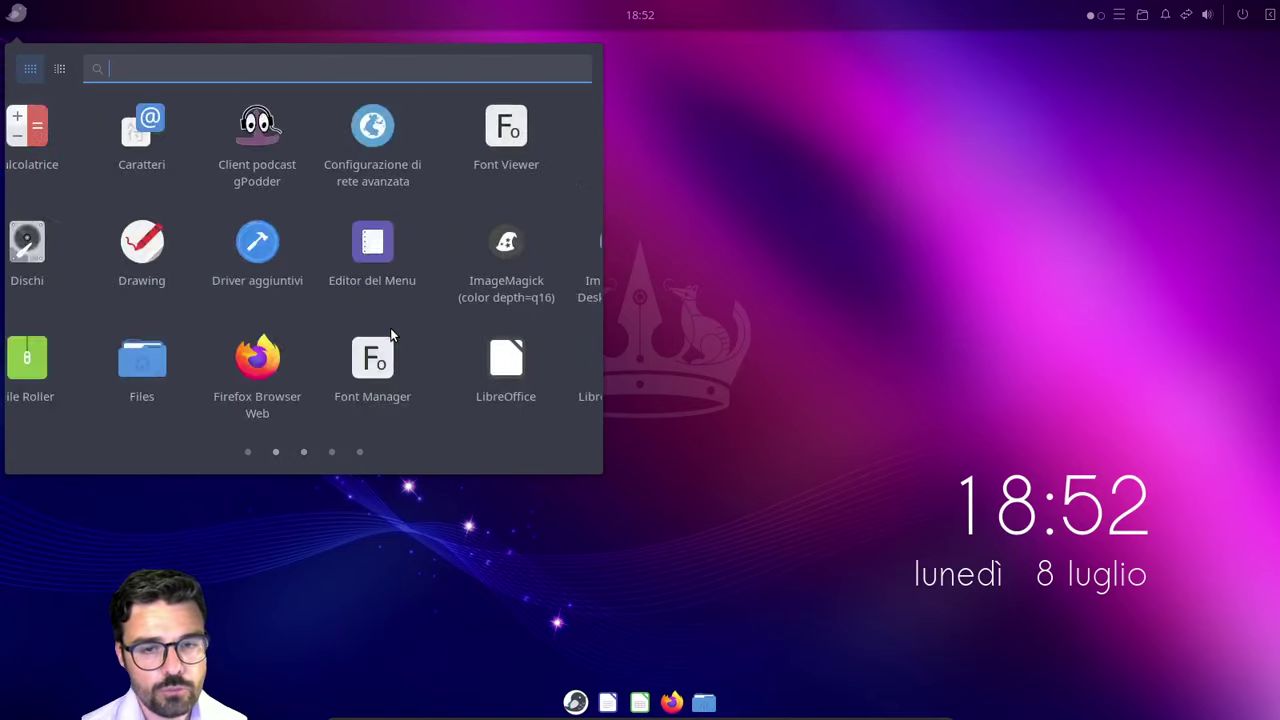
scroll(390, 335, down, 1)
scroll(390, 334, down, 1)
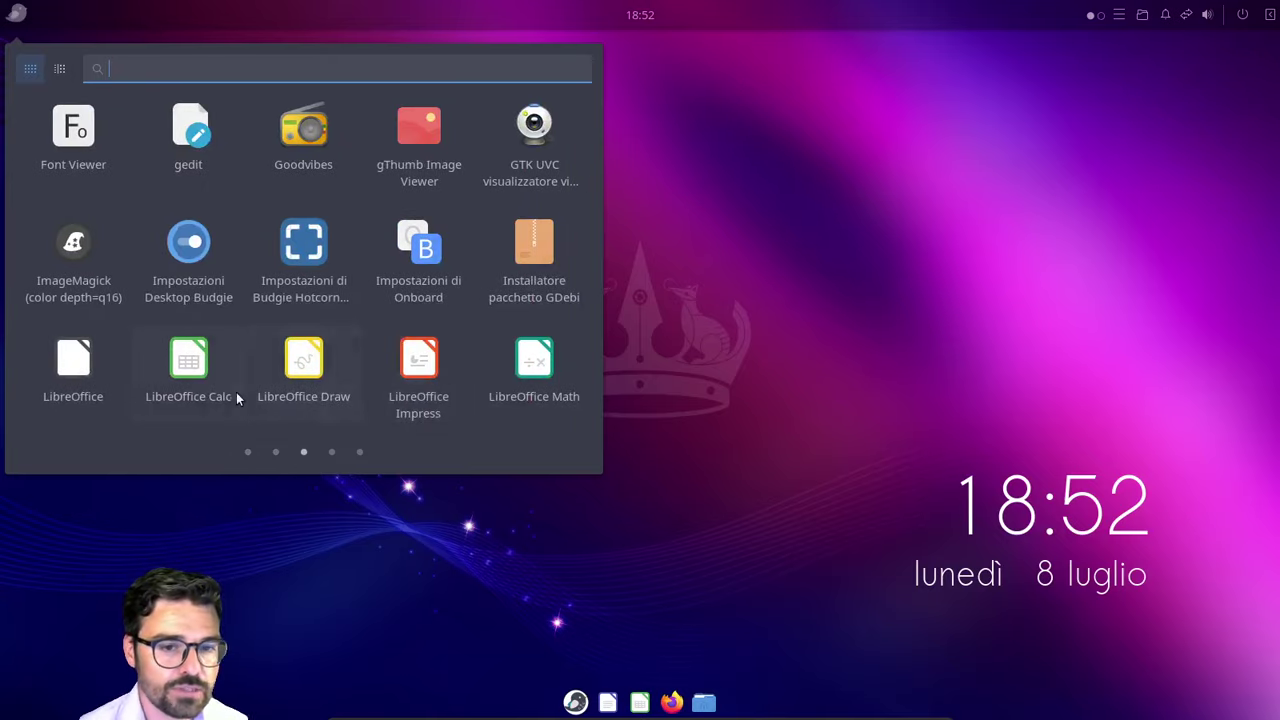
Step: Jump between pages of the application grid, return to the first one and switch the menu to the category list view
click(275, 453)
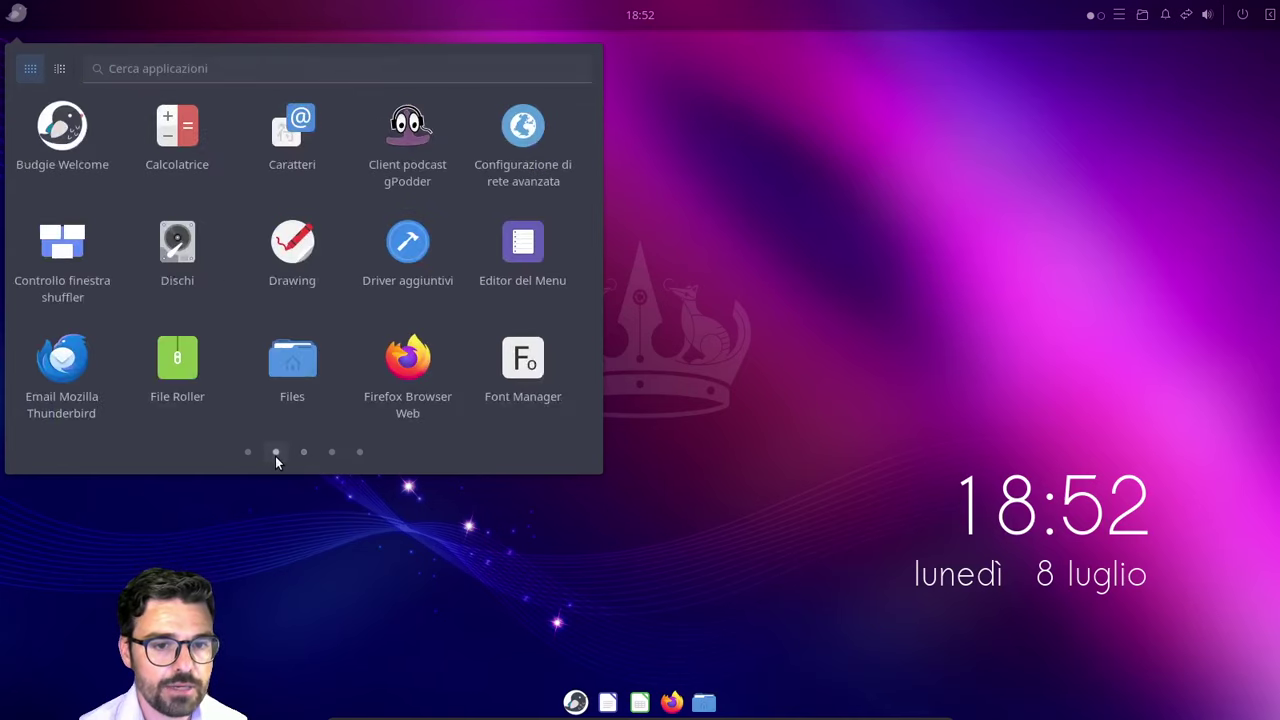
click(331, 452)
click(361, 452)
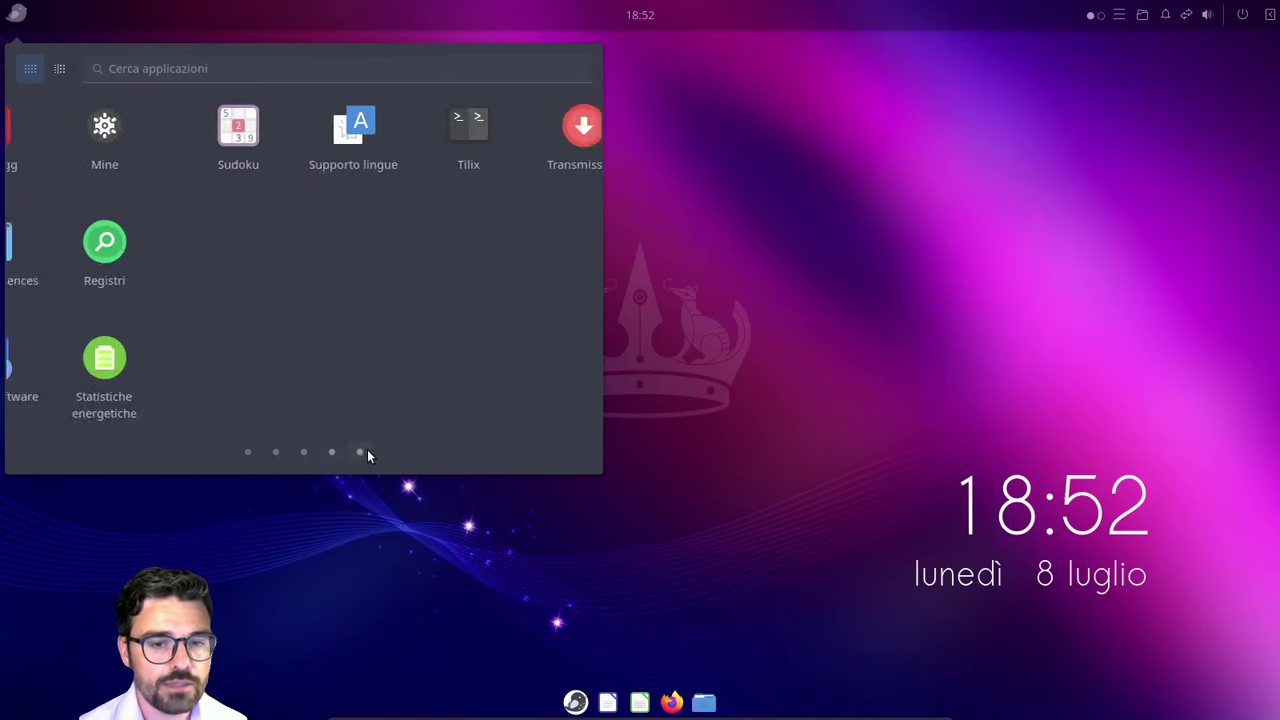
click(247, 452)
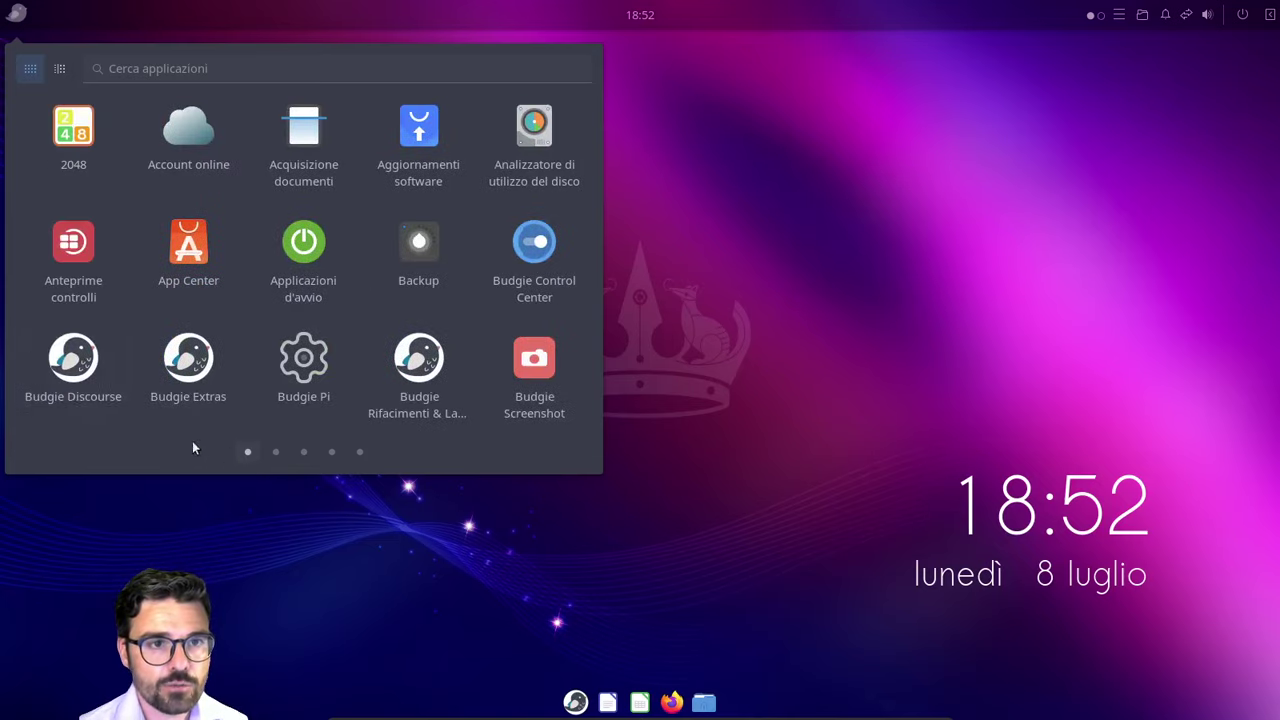
click(58, 68)
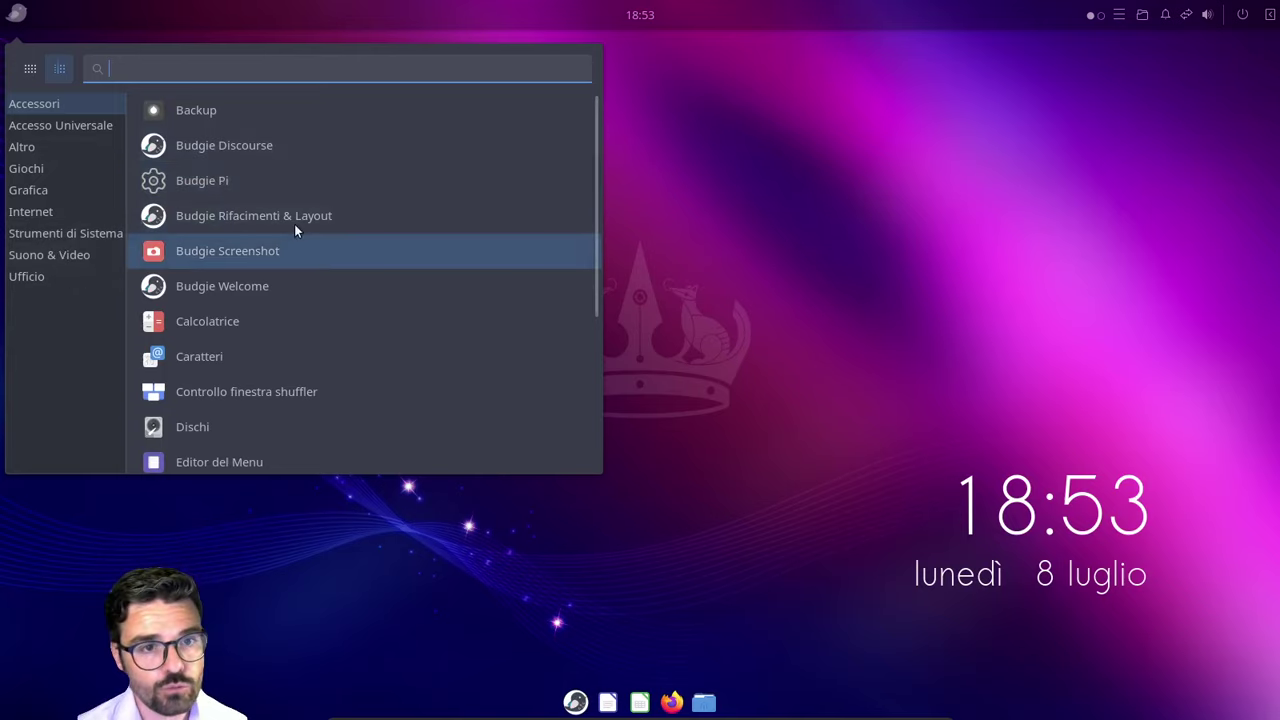
Step: Browse the Accessori and Accesso Universale categories, then return the applications menu to the grid view
scroll(239, 180, down, 5)
scroll(239, 180, up, 3)
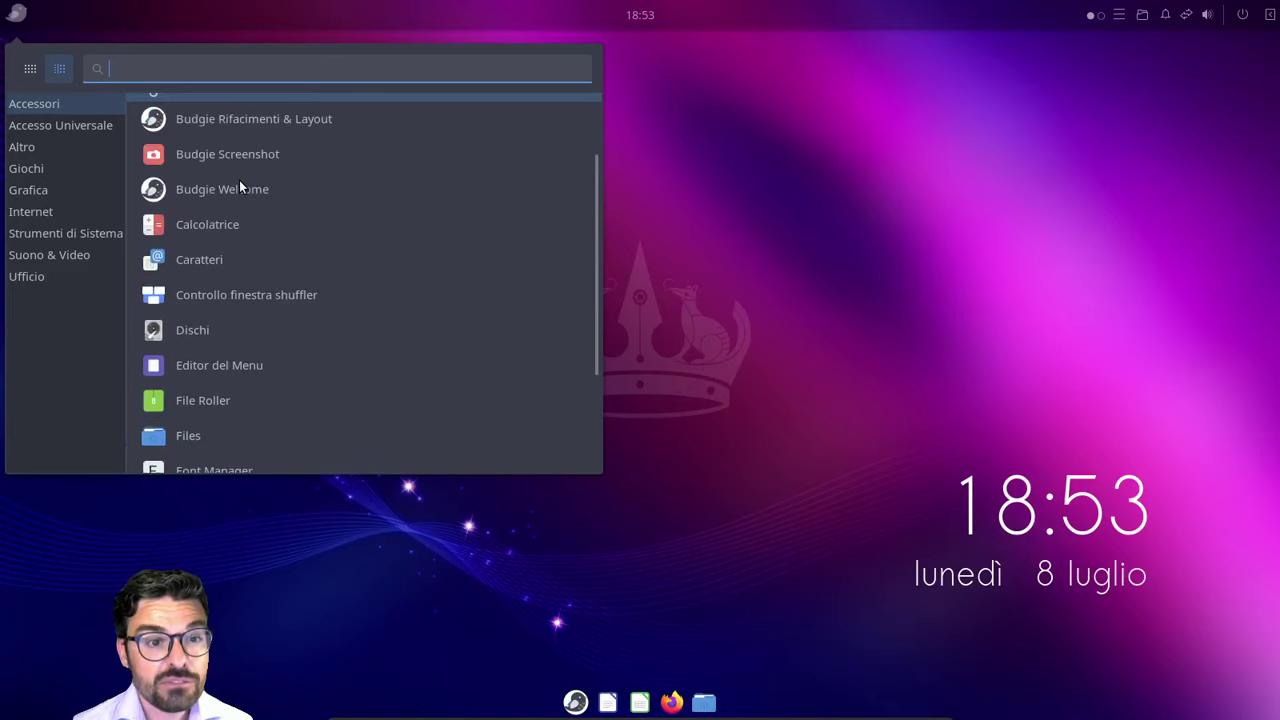
click(70, 124)
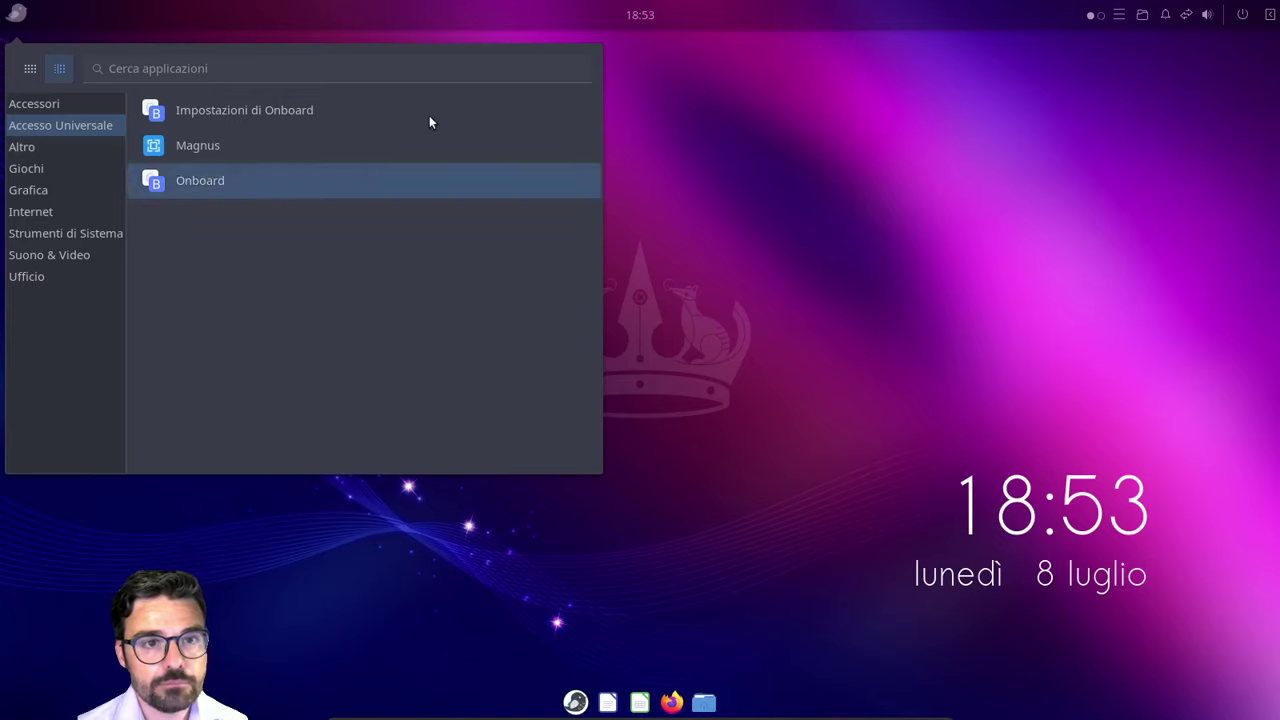
click(30, 68)
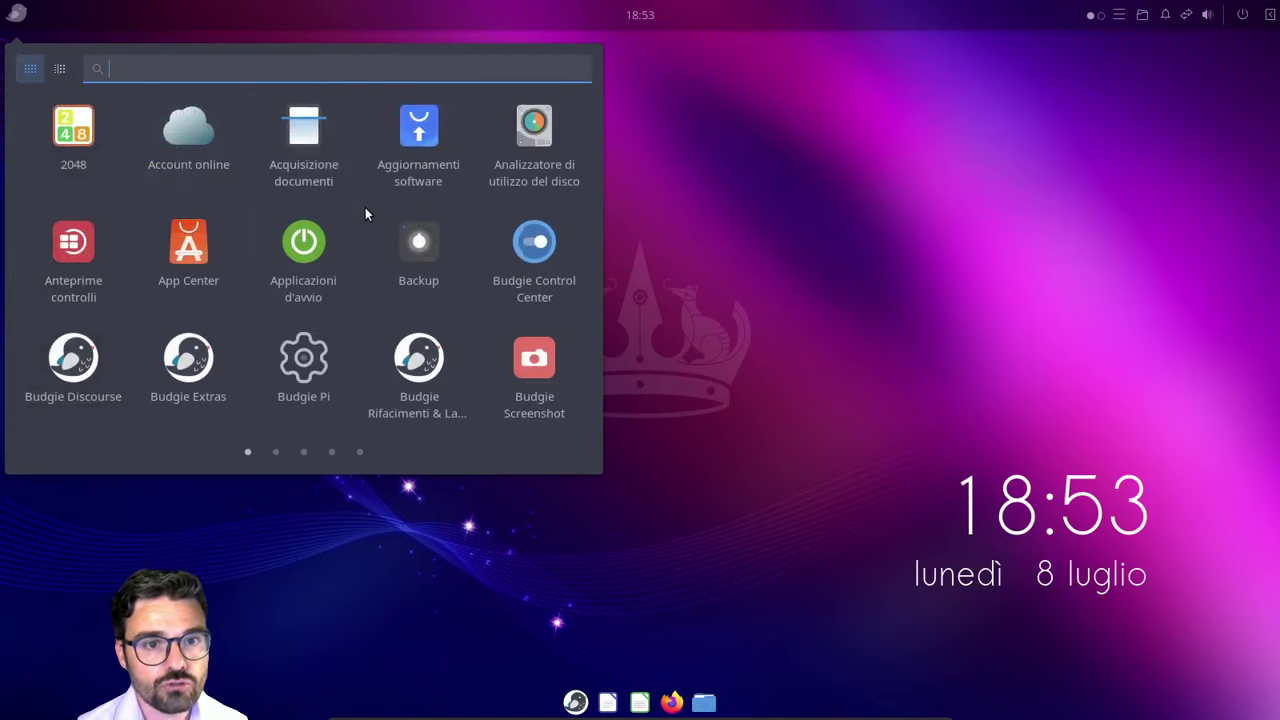
Step: Open App Center, pull its window out of the maximized state and maximize it again
click(212, 242)
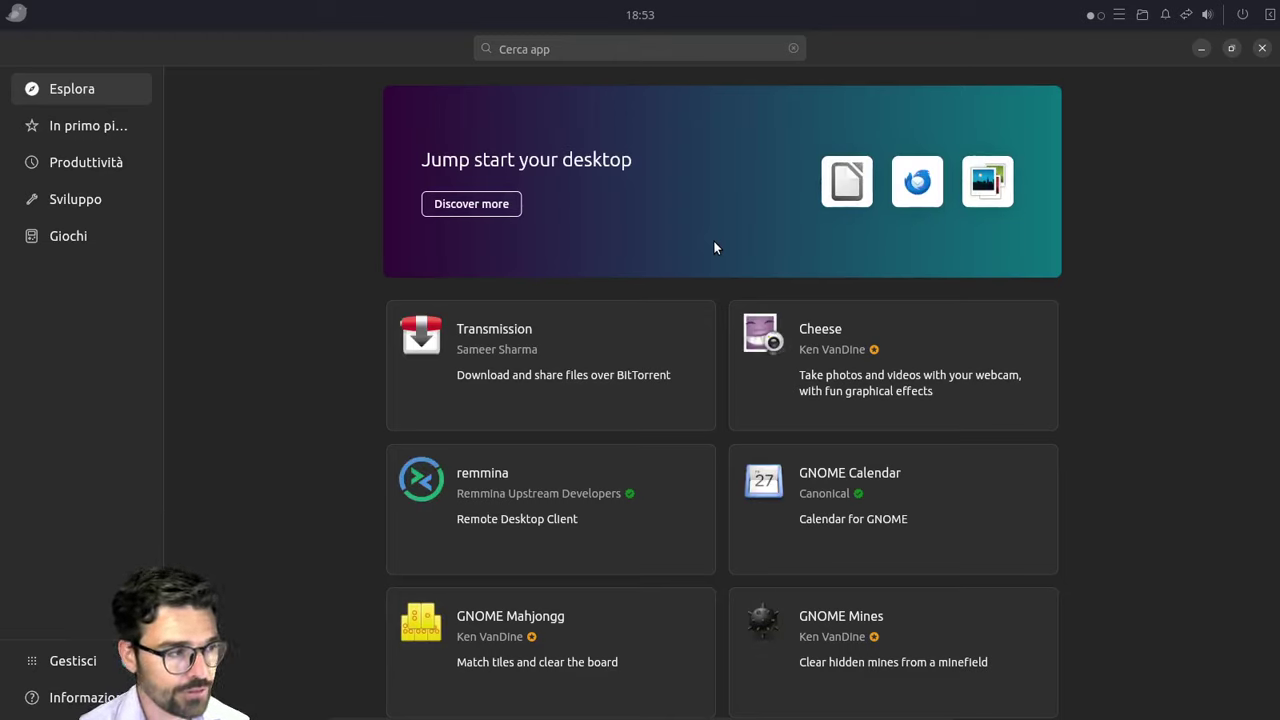
drag(954, 43, 833, 57)
drag(905, 73, 1000, 51)
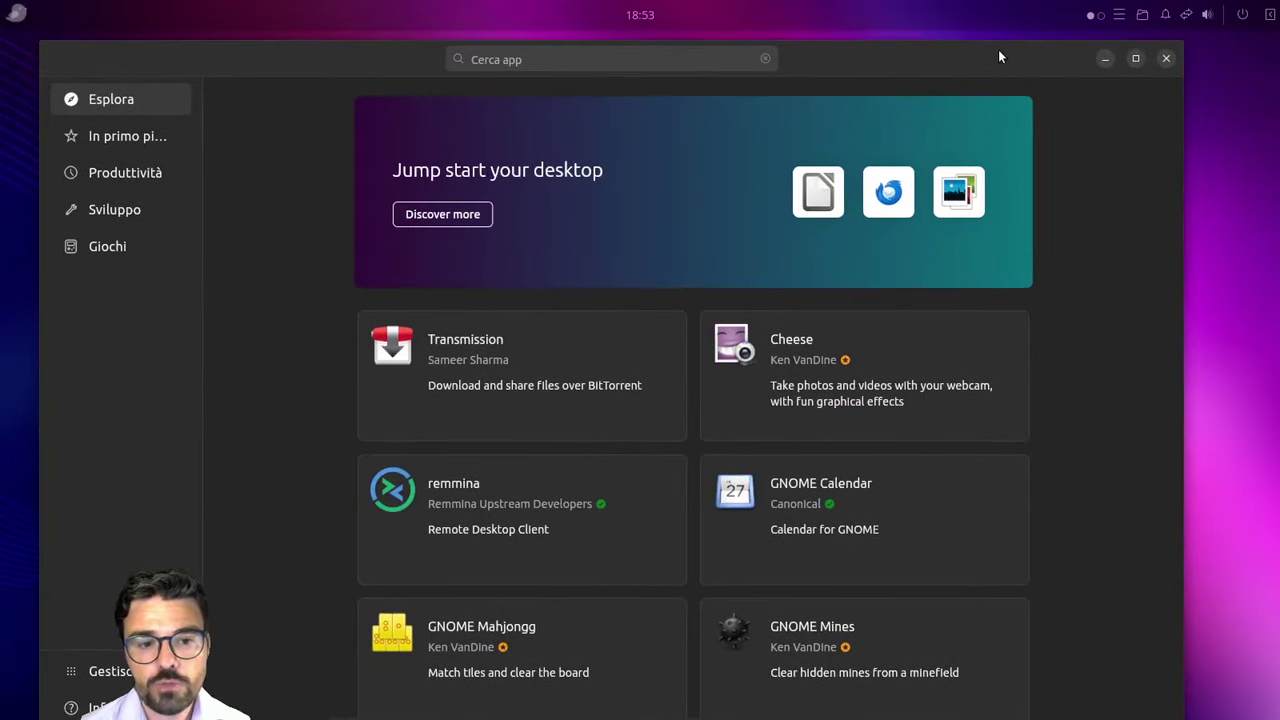
click(1135, 58)
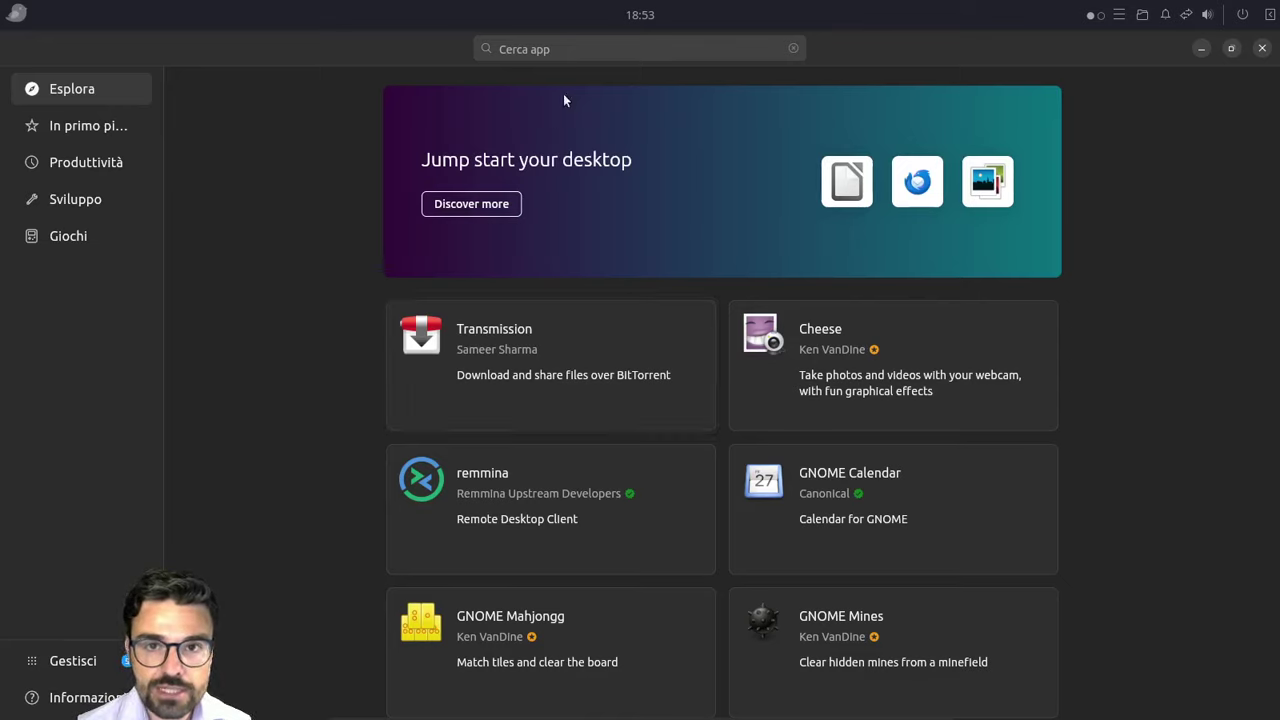
Step: Search App Center for "zoom", open the zoom-client page and review its available release channels
click(555, 49)
text(zoom)
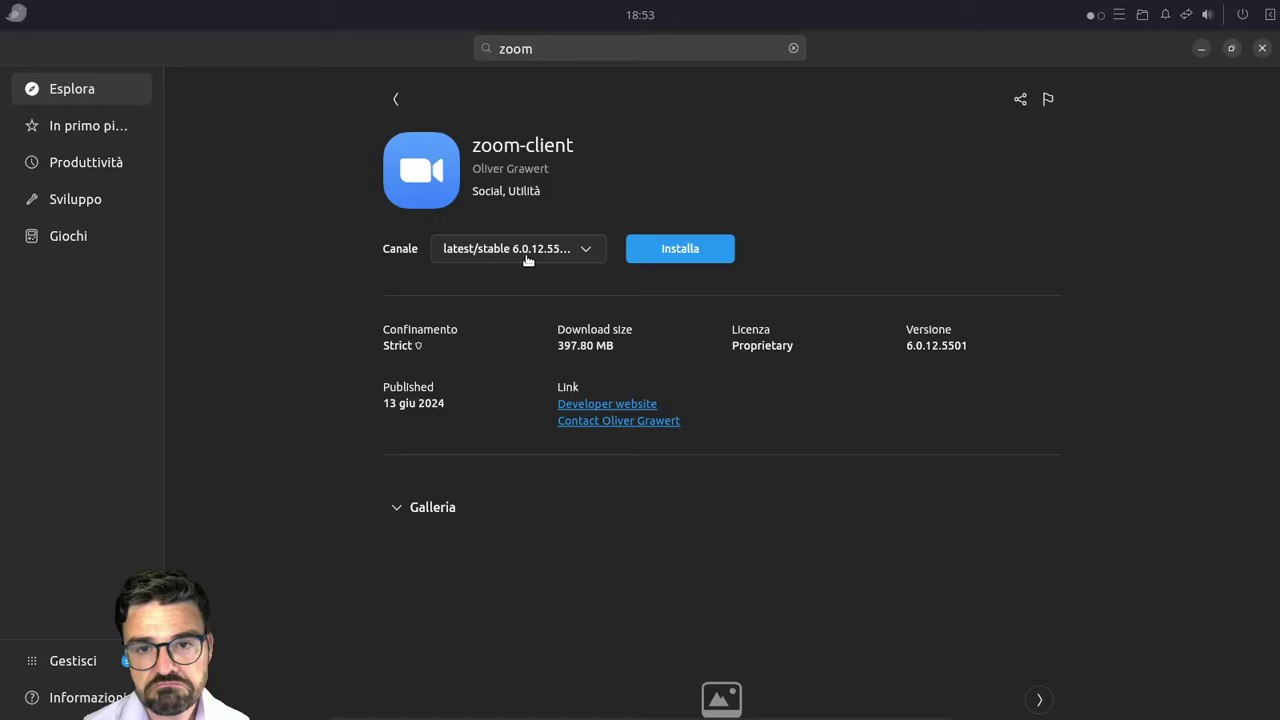
click(572, 249)
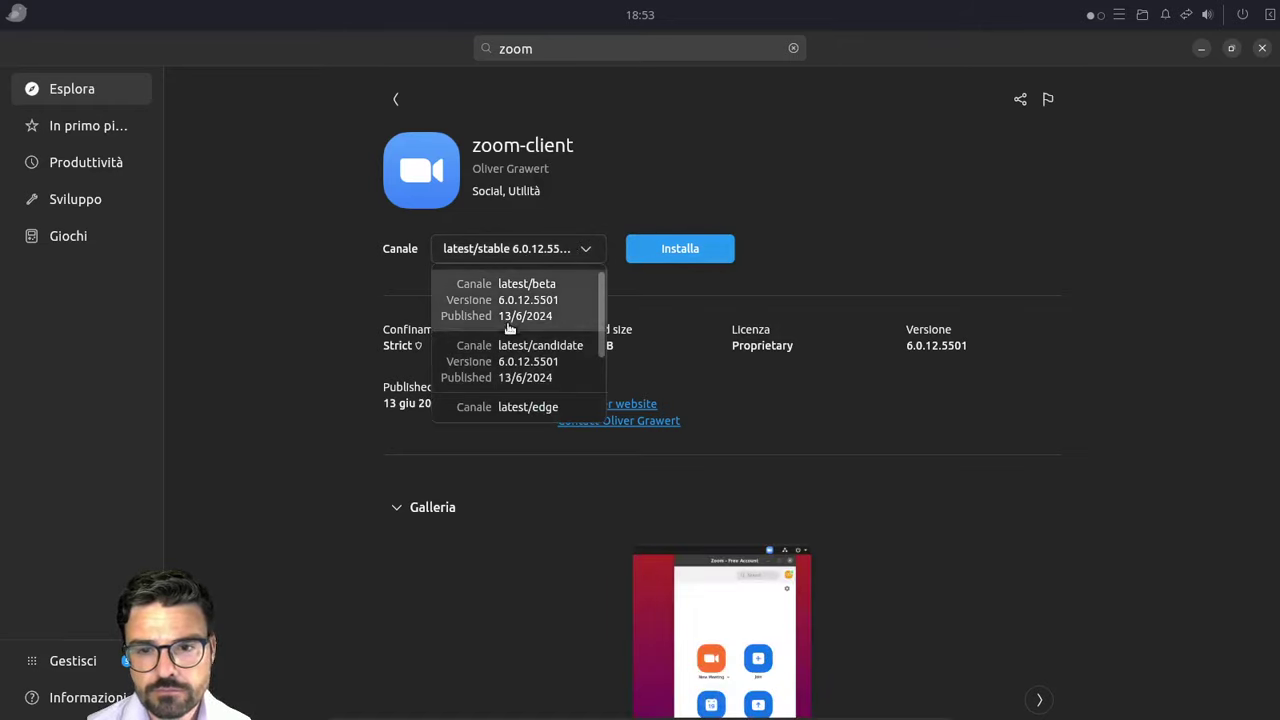
scroll(551, 313, down, 2)
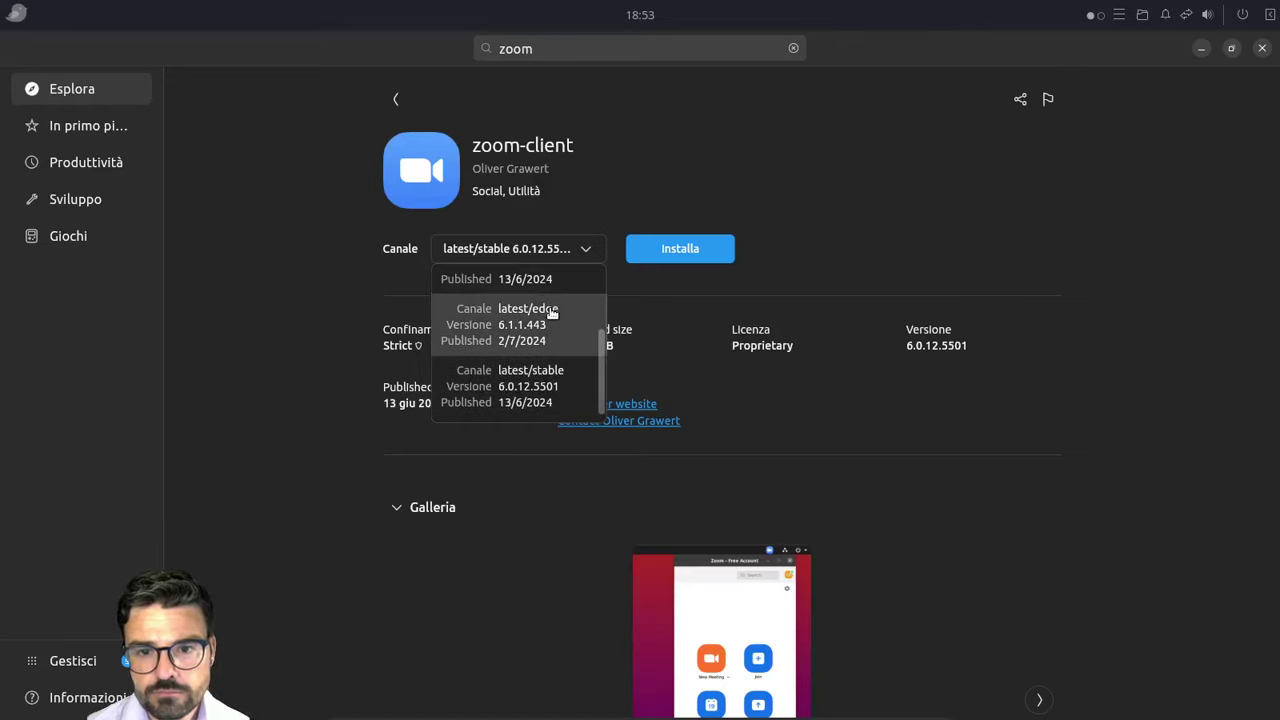
scroll(551, 313, up, 2)
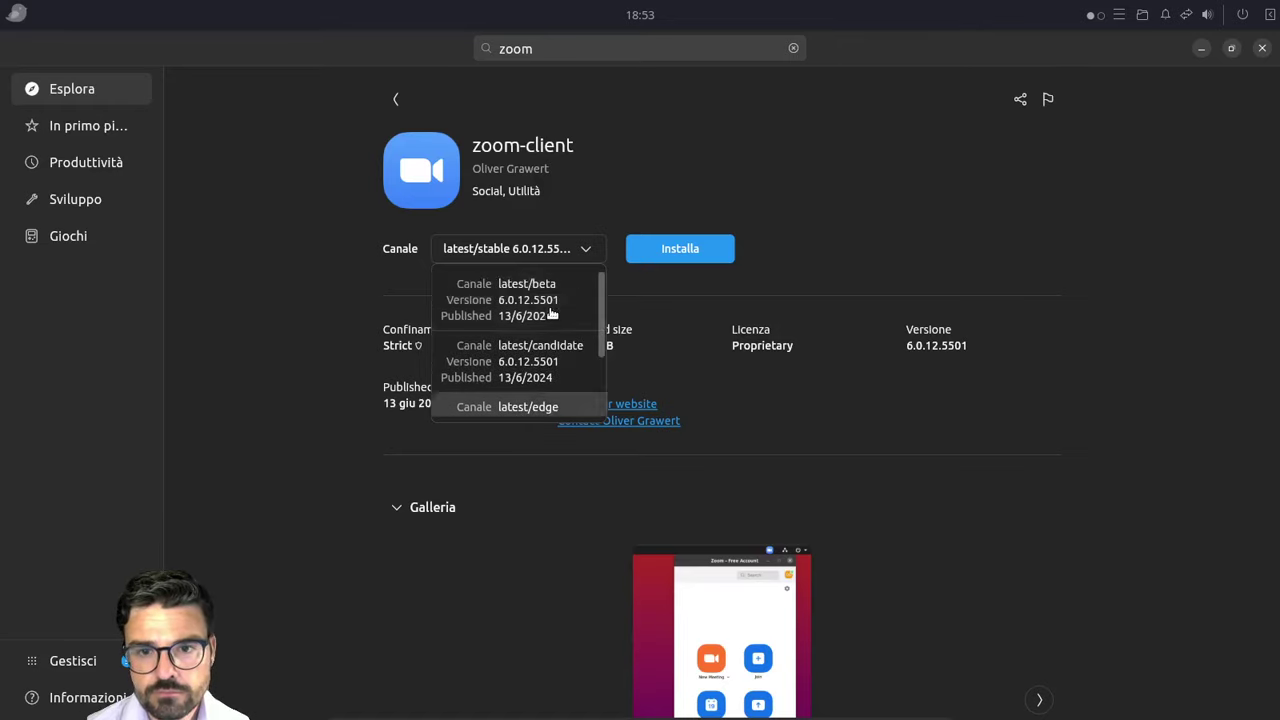
click(970, 192)
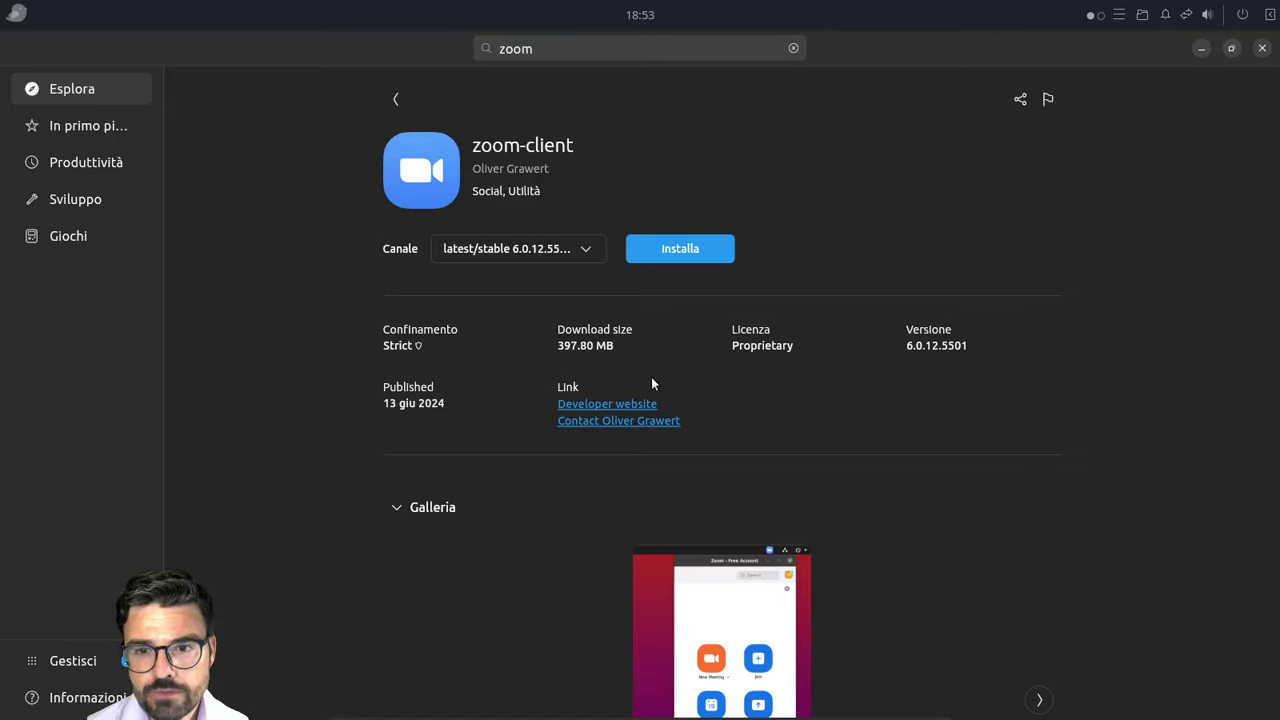
Step: Review the zoom-client gallery and description, then collapse the Galleria section
scroll(873, 442, down, 5)
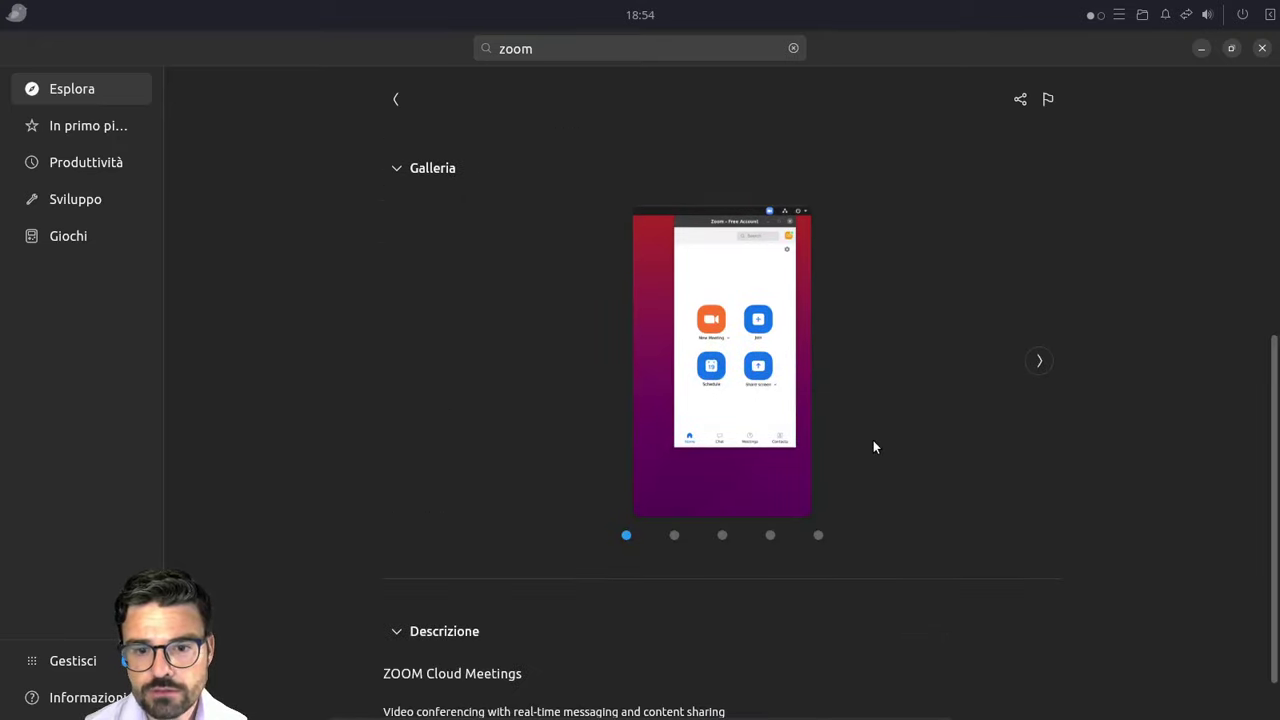
scroll(873, 447, down, 1)
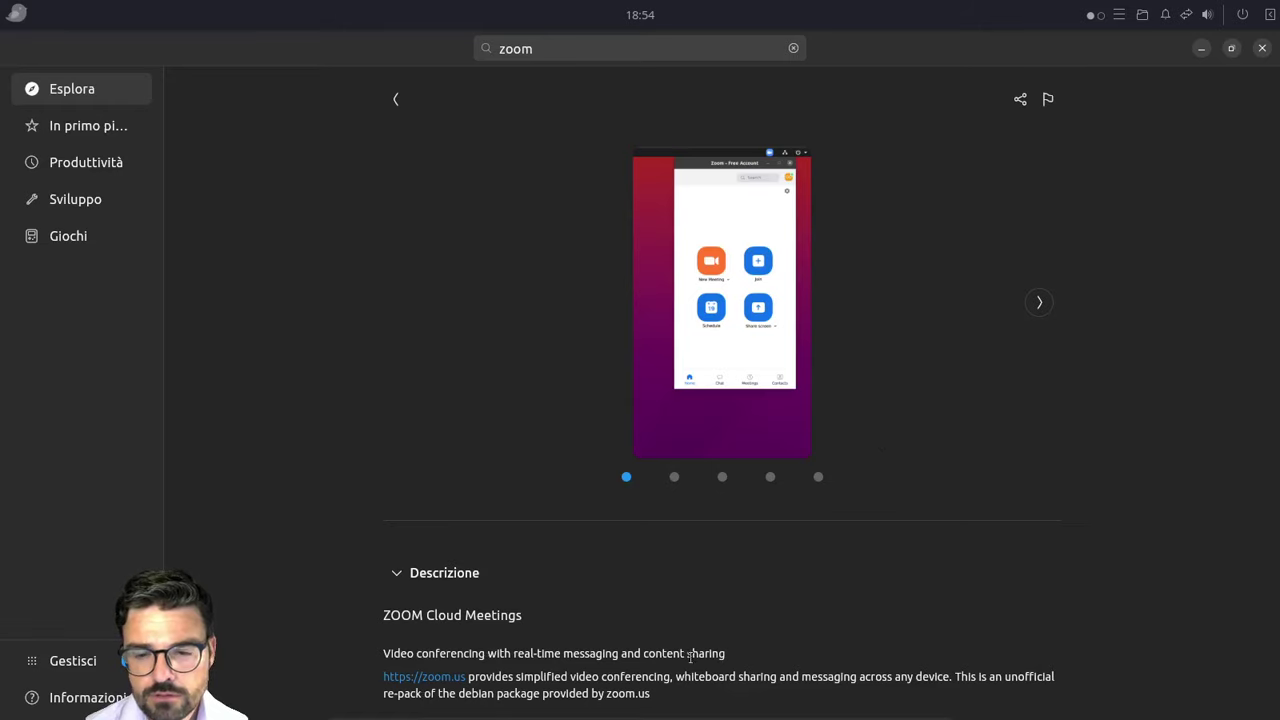
scroll(624, 574, up, 6)
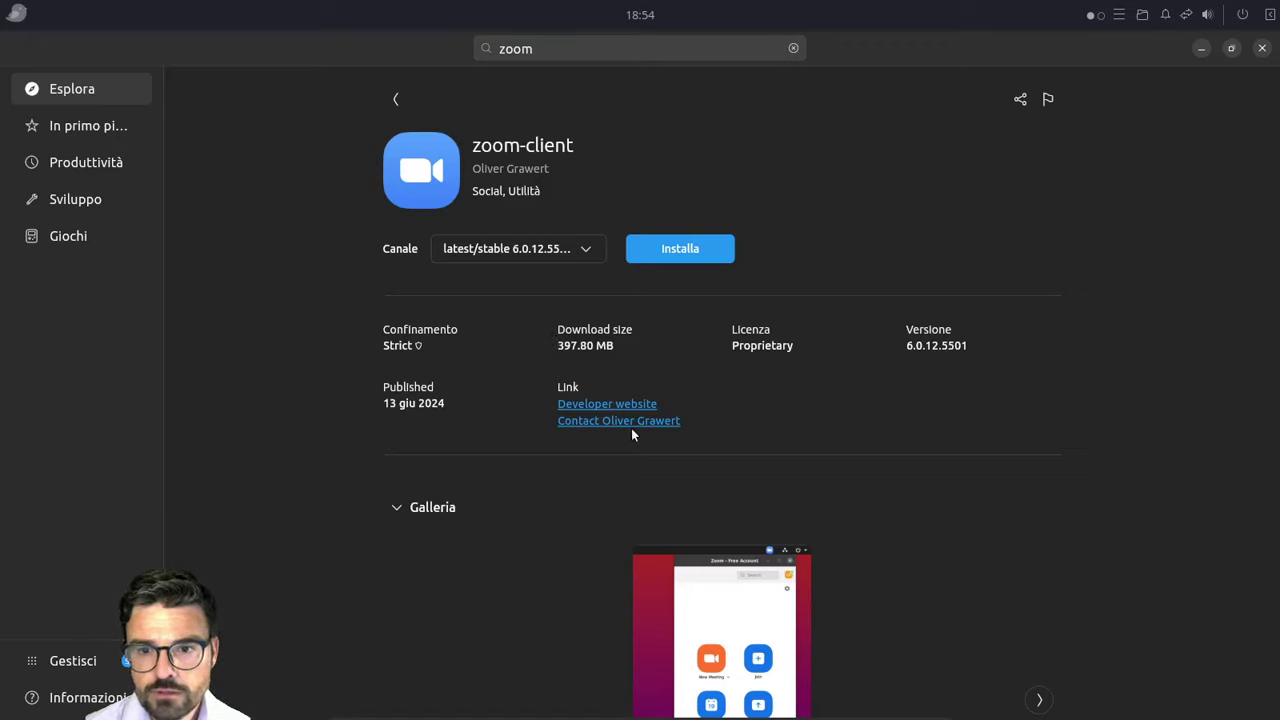
click(435, 496)
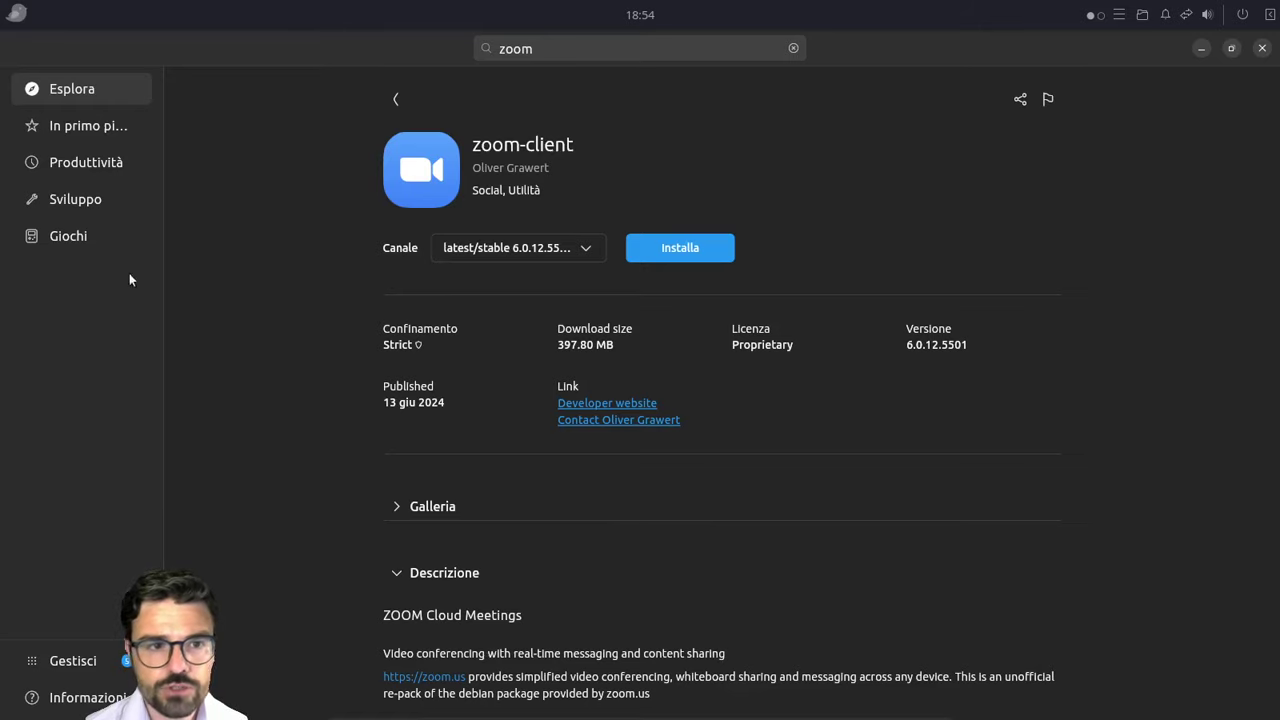
Step: Compare the latest/edge and latest/stable entries in zoom-client's channel list and close the list without changing the channel
click(588, 250)
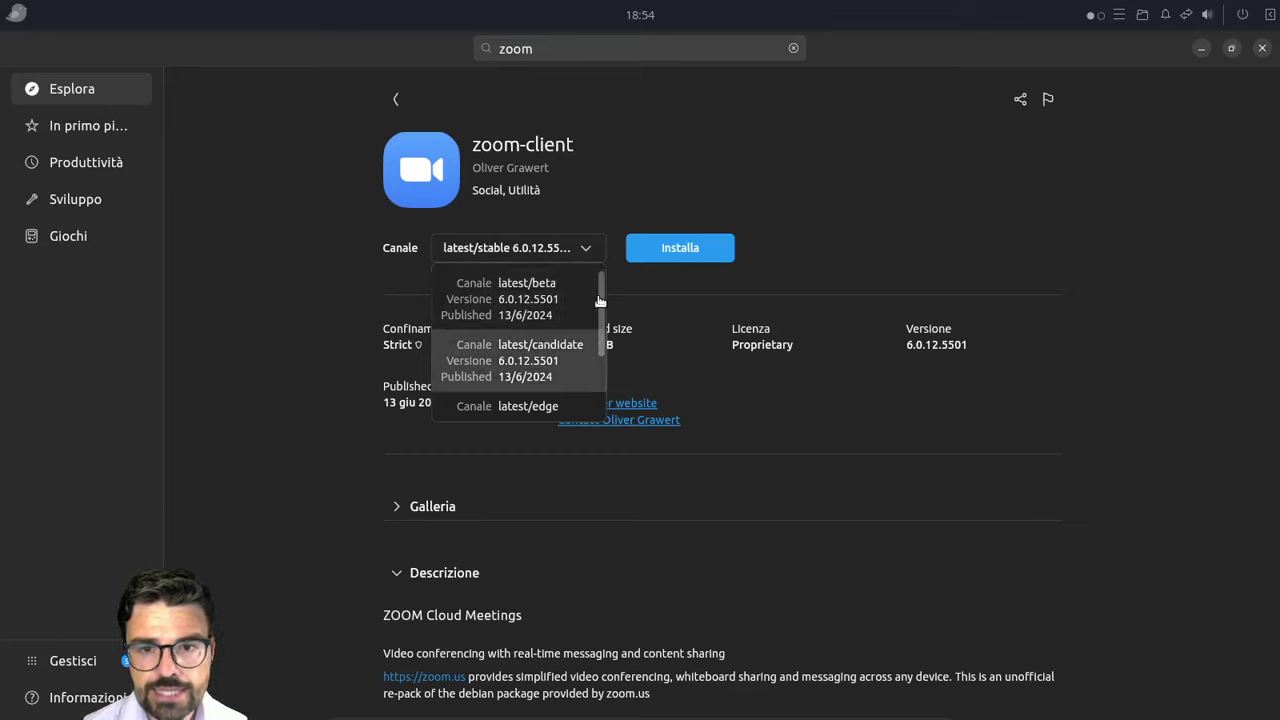
scroll(524, 332, down, 2)
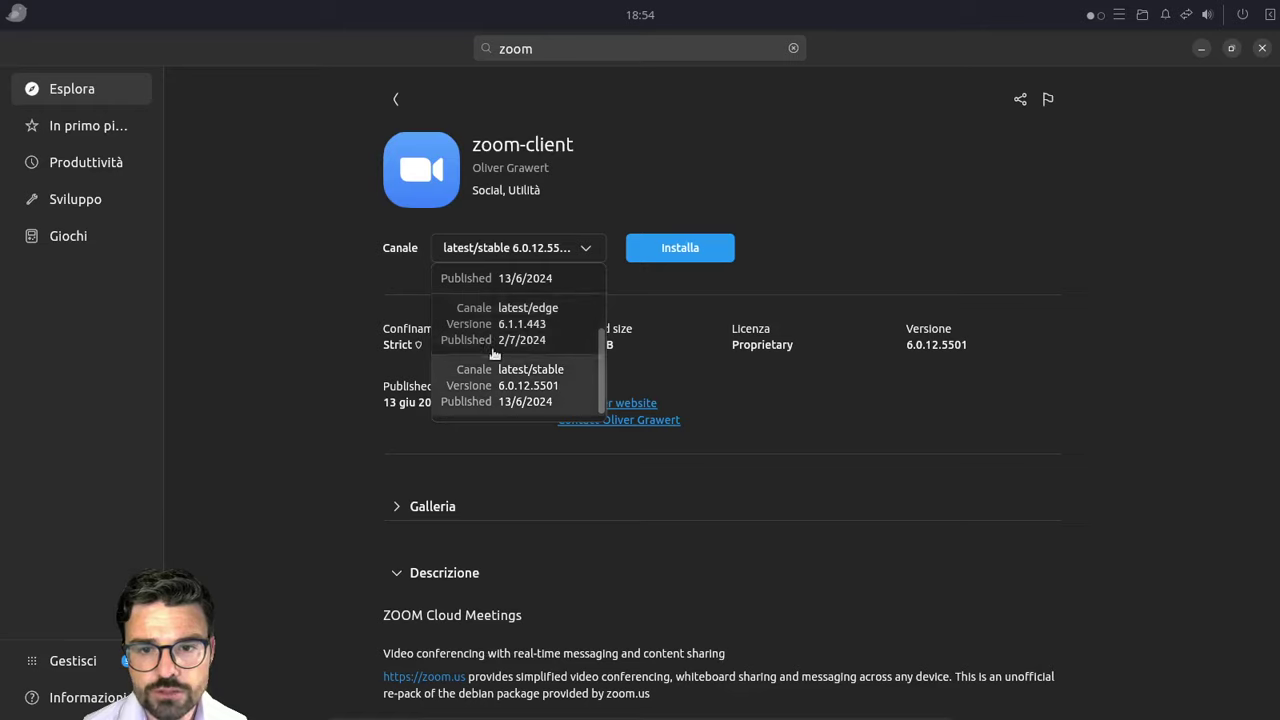
click(348, 297)
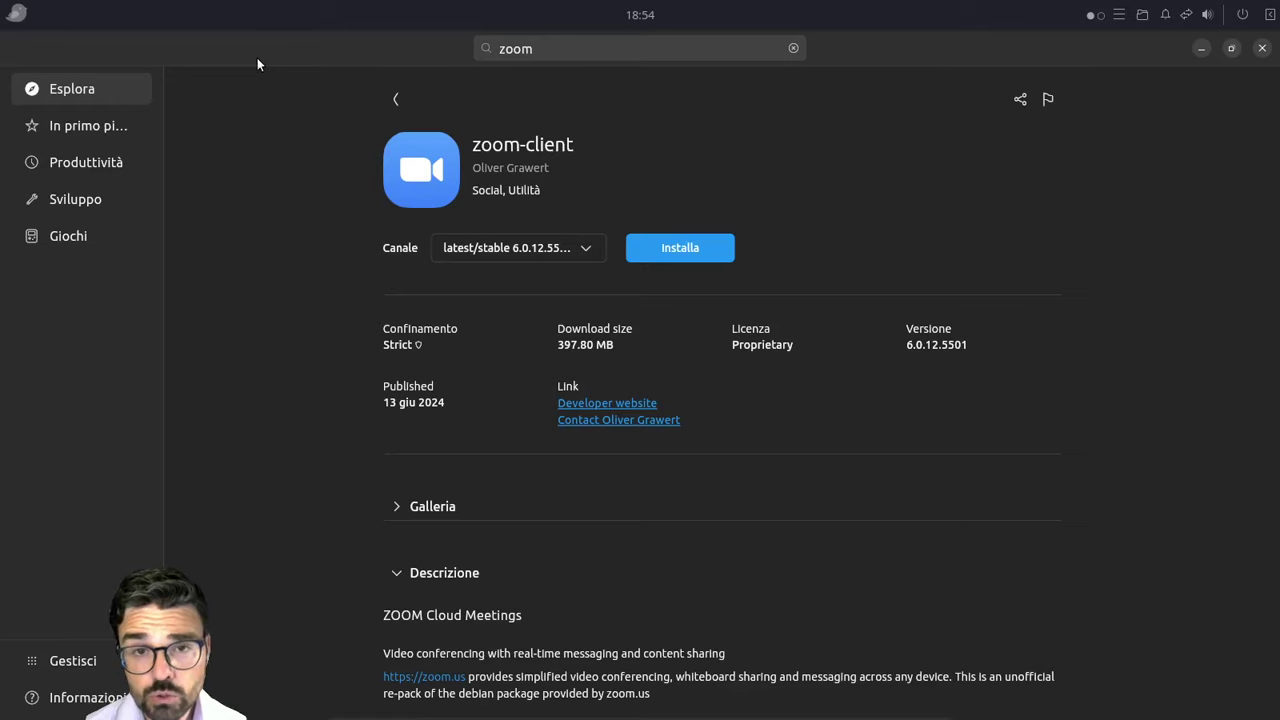
Step: Go back to the zoom search results and check the channel selection on the Whatsie - WhatsApp for Linux page
click(400, 98)
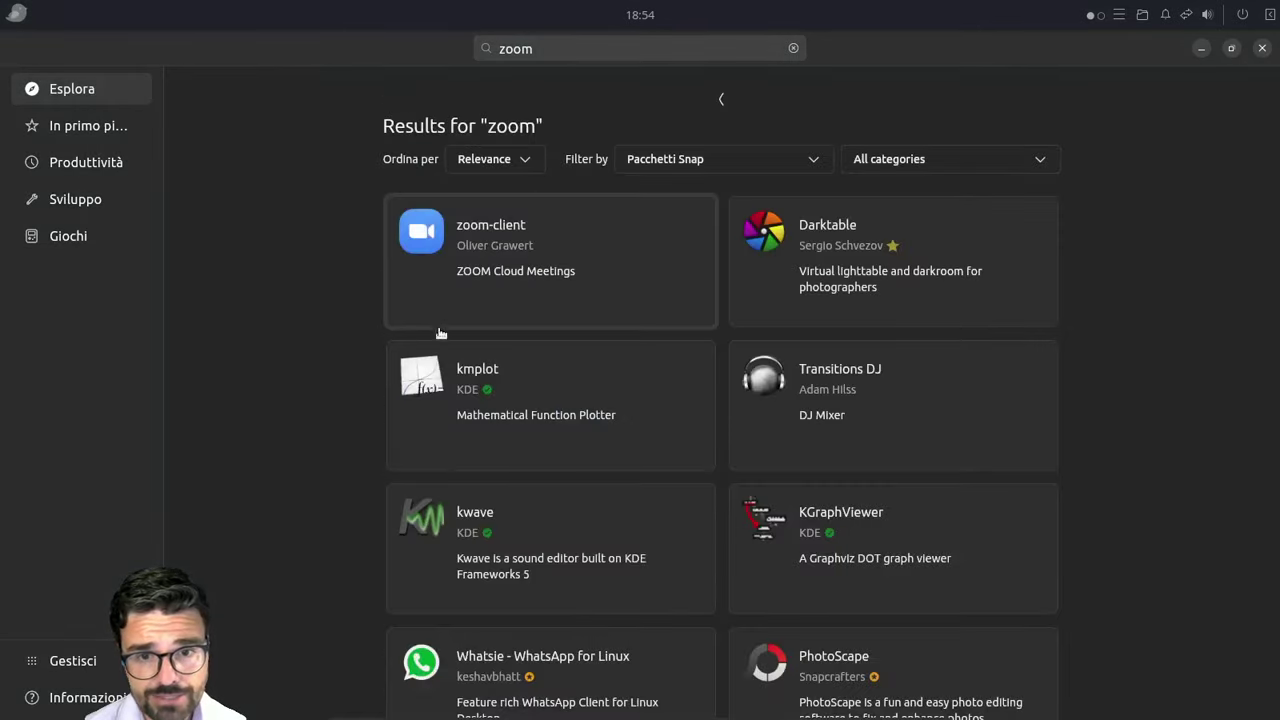
click(470, 680)
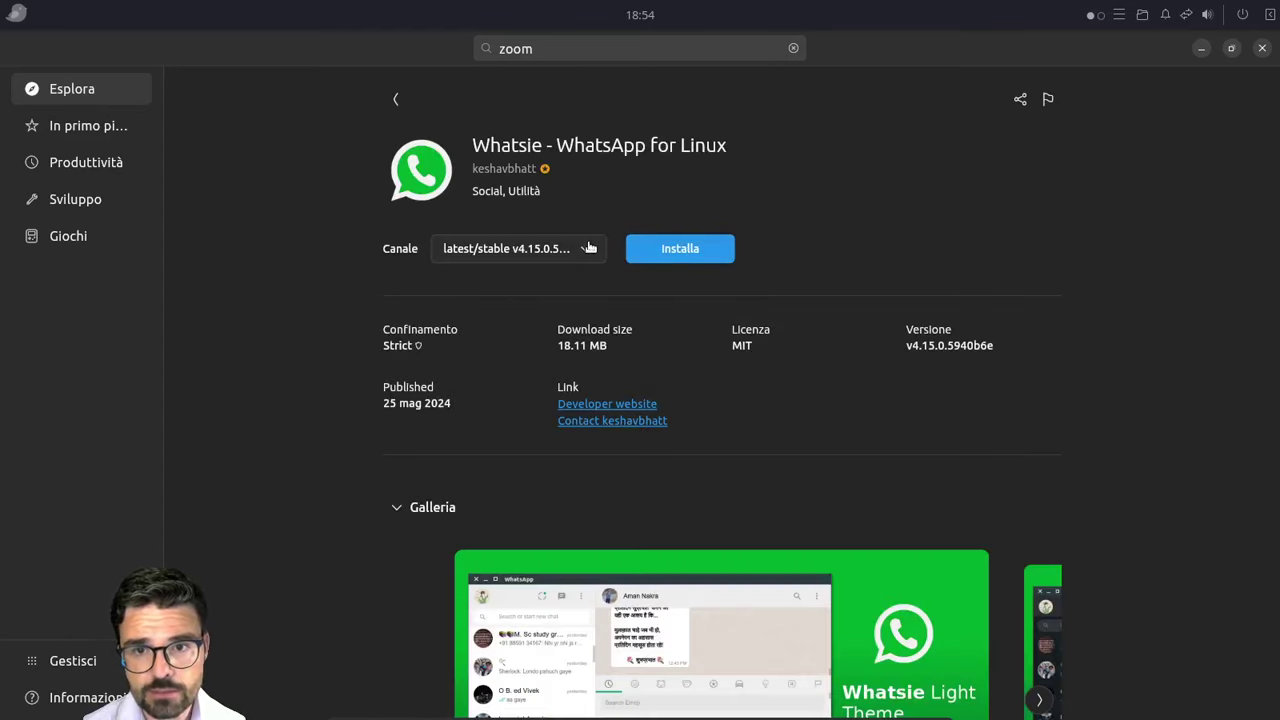
click(588, 248)
click(326, 284)
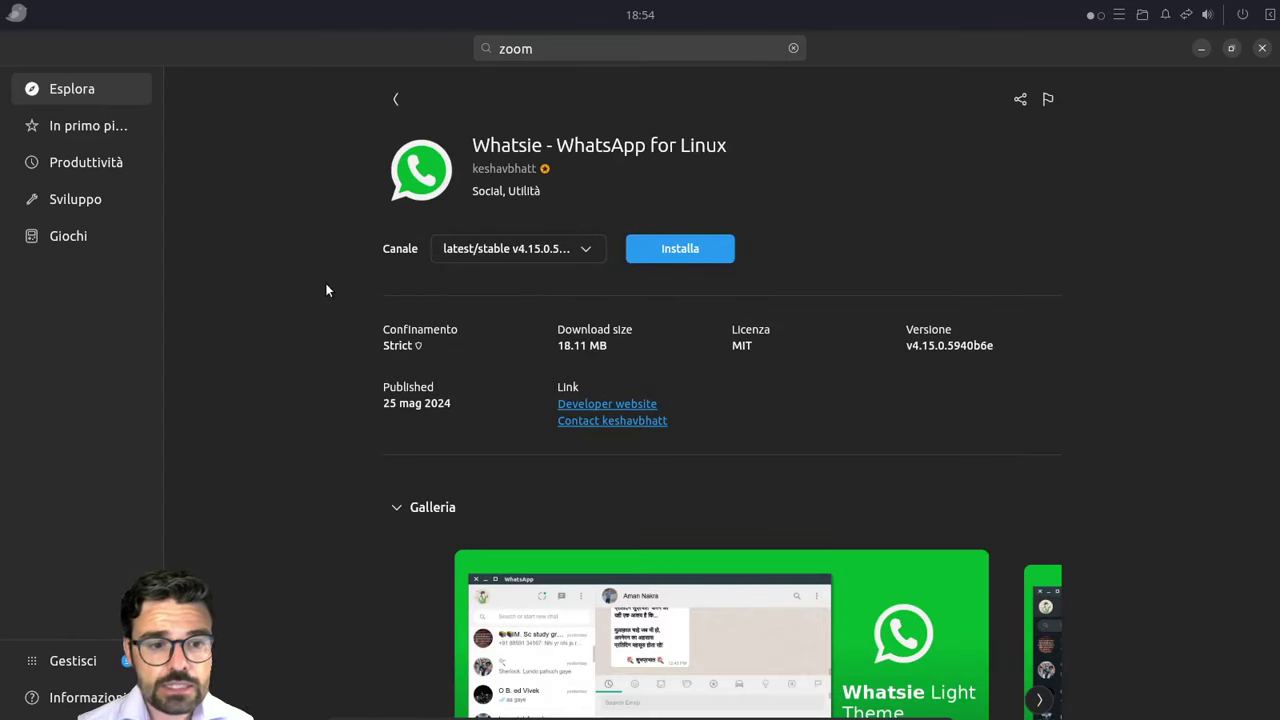
Step: Open App Center's Gestisci page and review the available updates and installed snaps
click(42, 660)
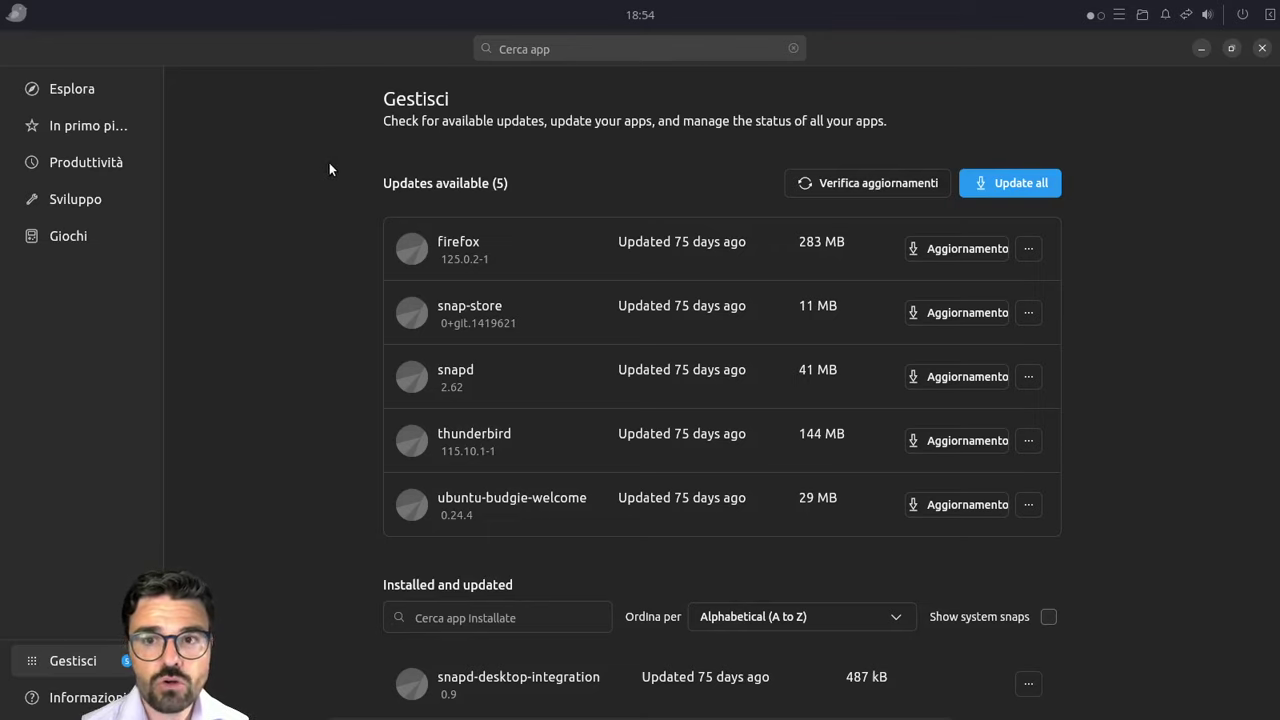
scroll(198, 332, down, 1)
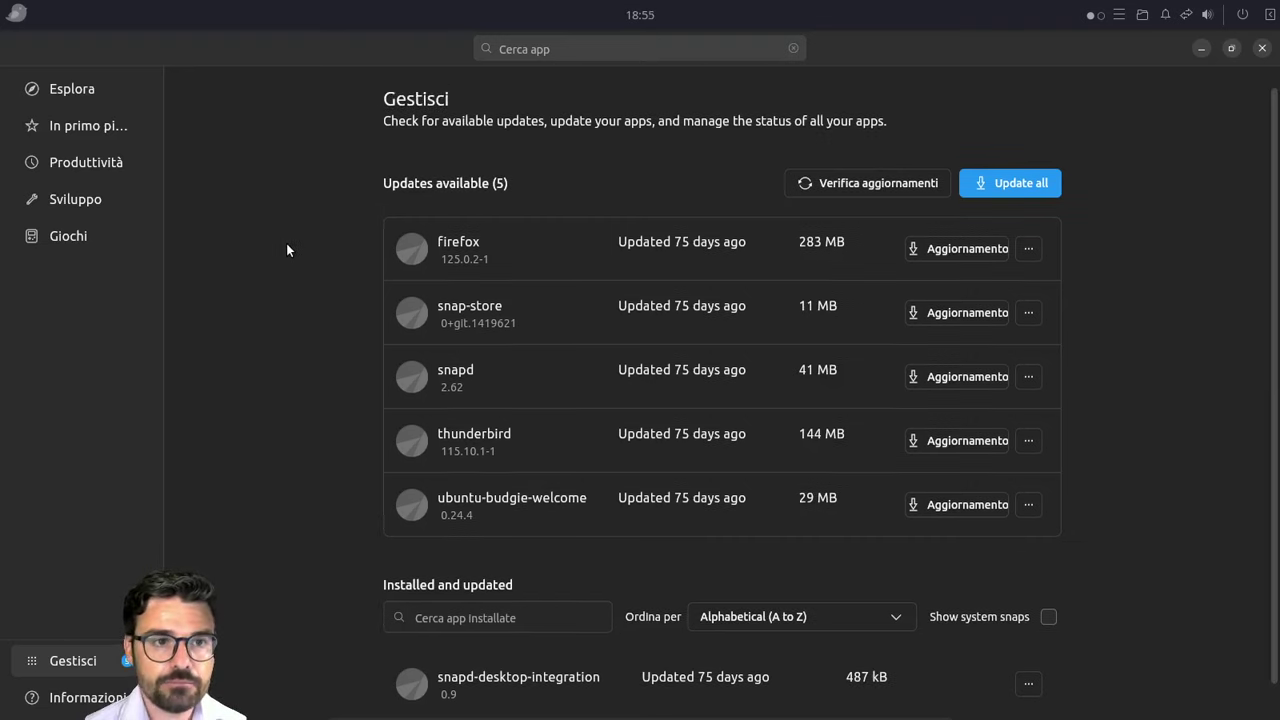
scroll(286, 250, up, 1)
Step: Find the GDebi package installer by searching the applications menu for "deb", open it to inspect its window, and close it
key(super)
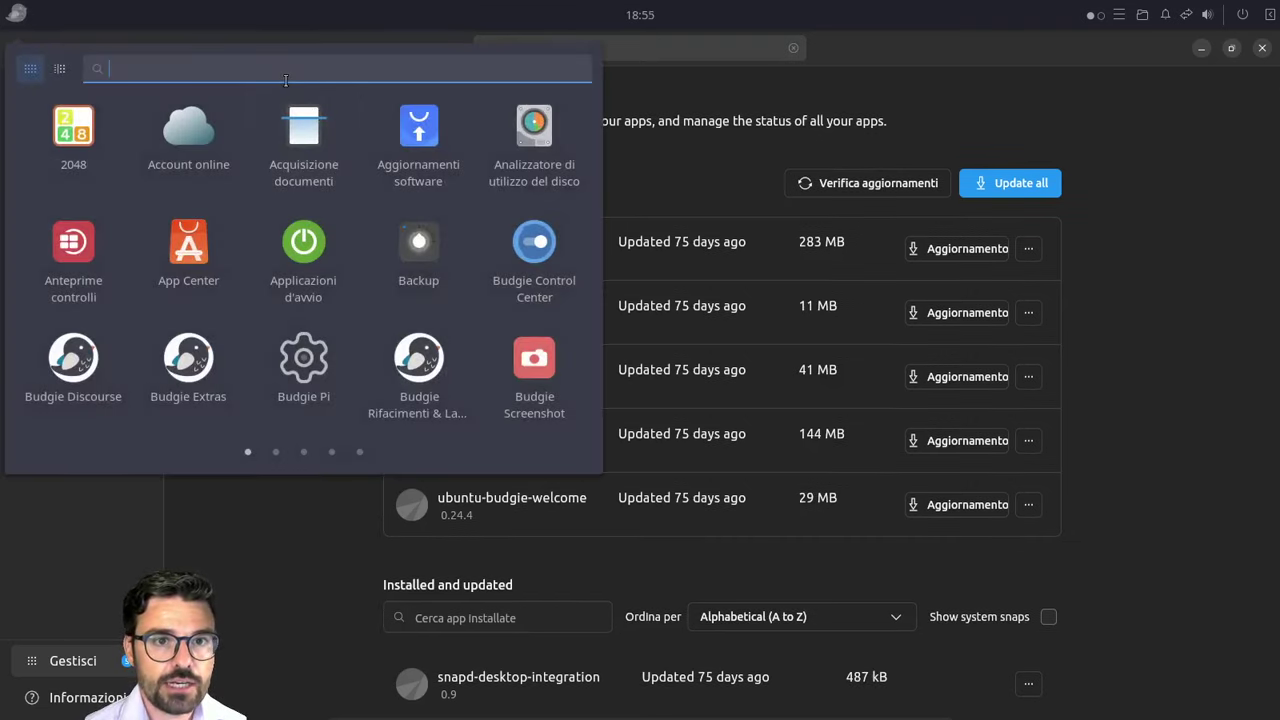
text(deb)
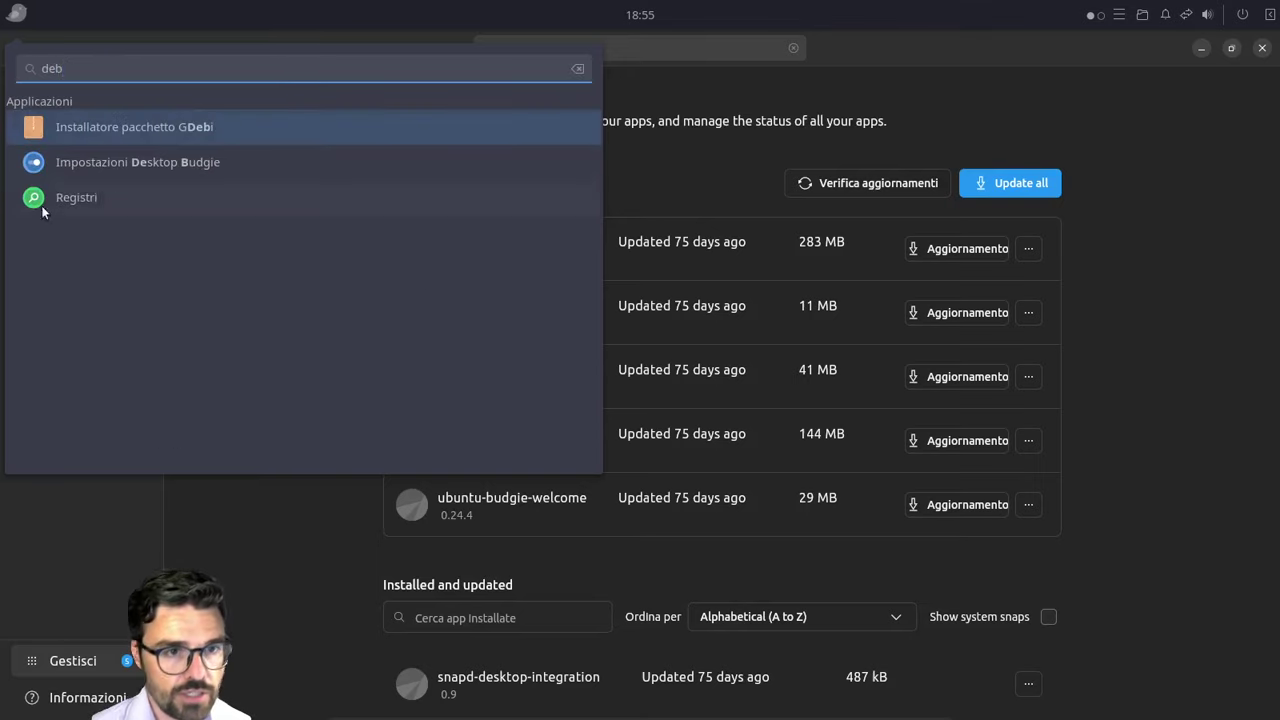
click(137, 131)
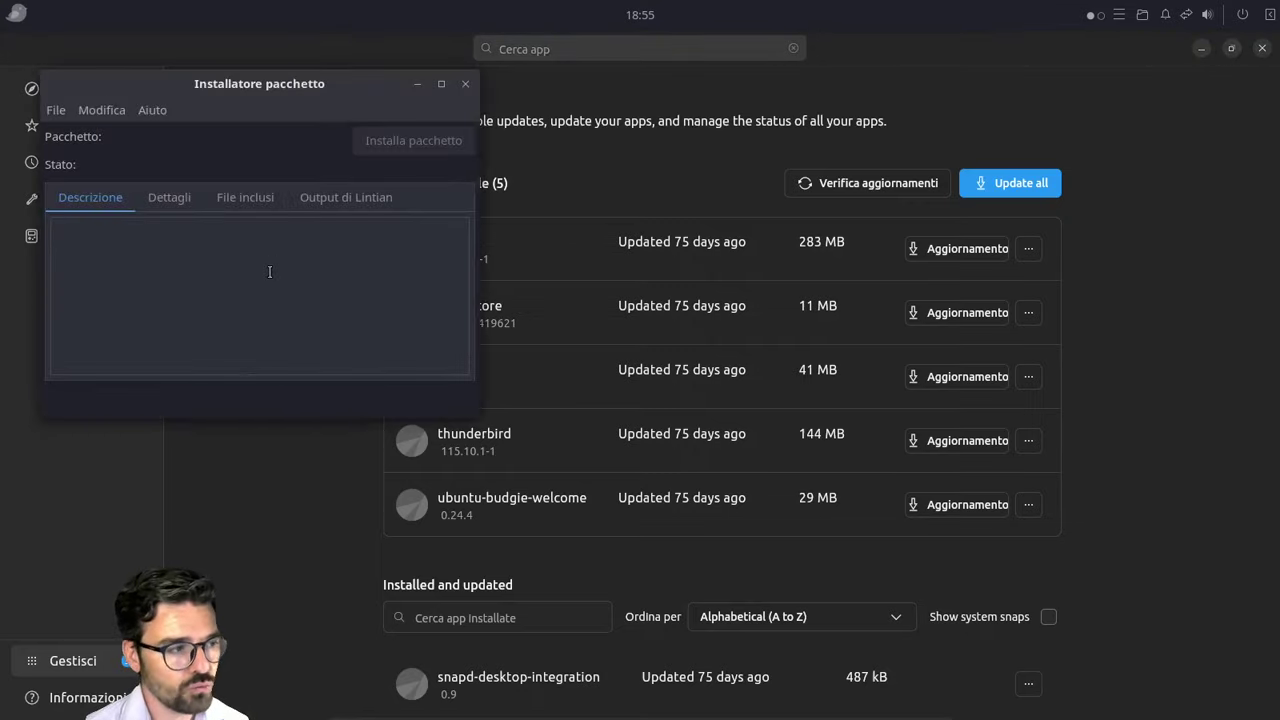
drag(232, 84, 296, 122)
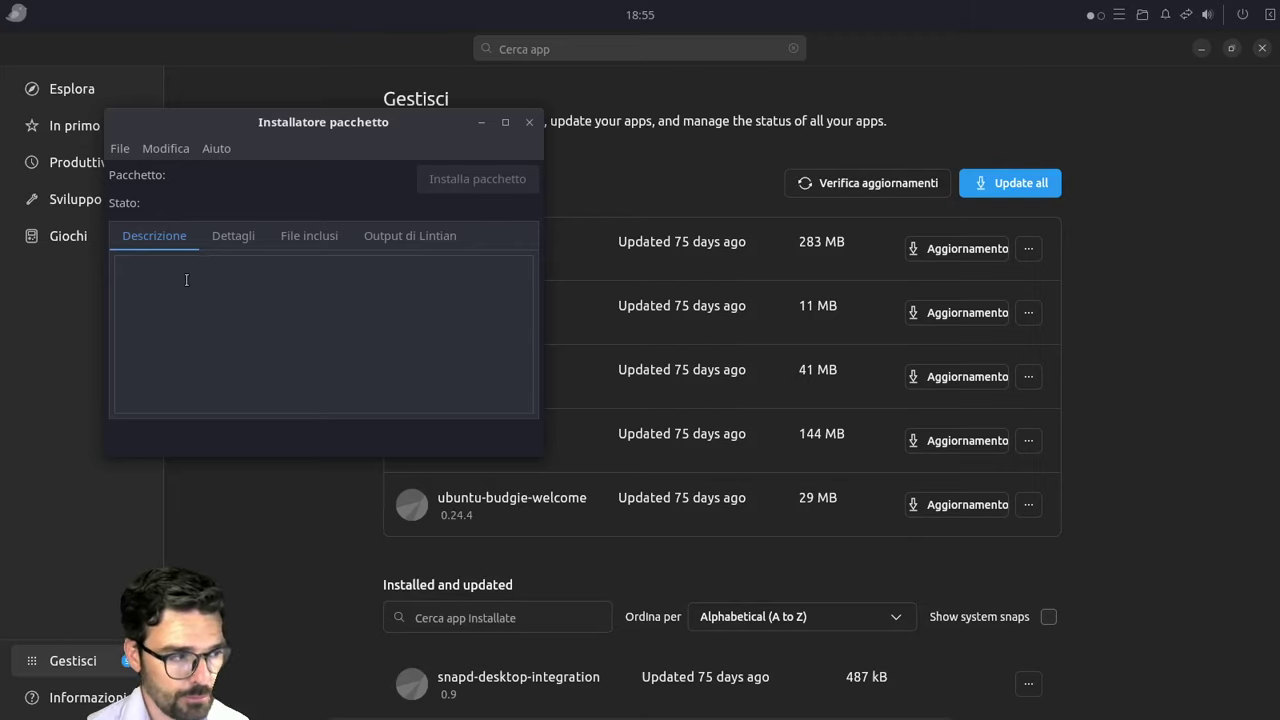
drag(328, 130, 452, 174)
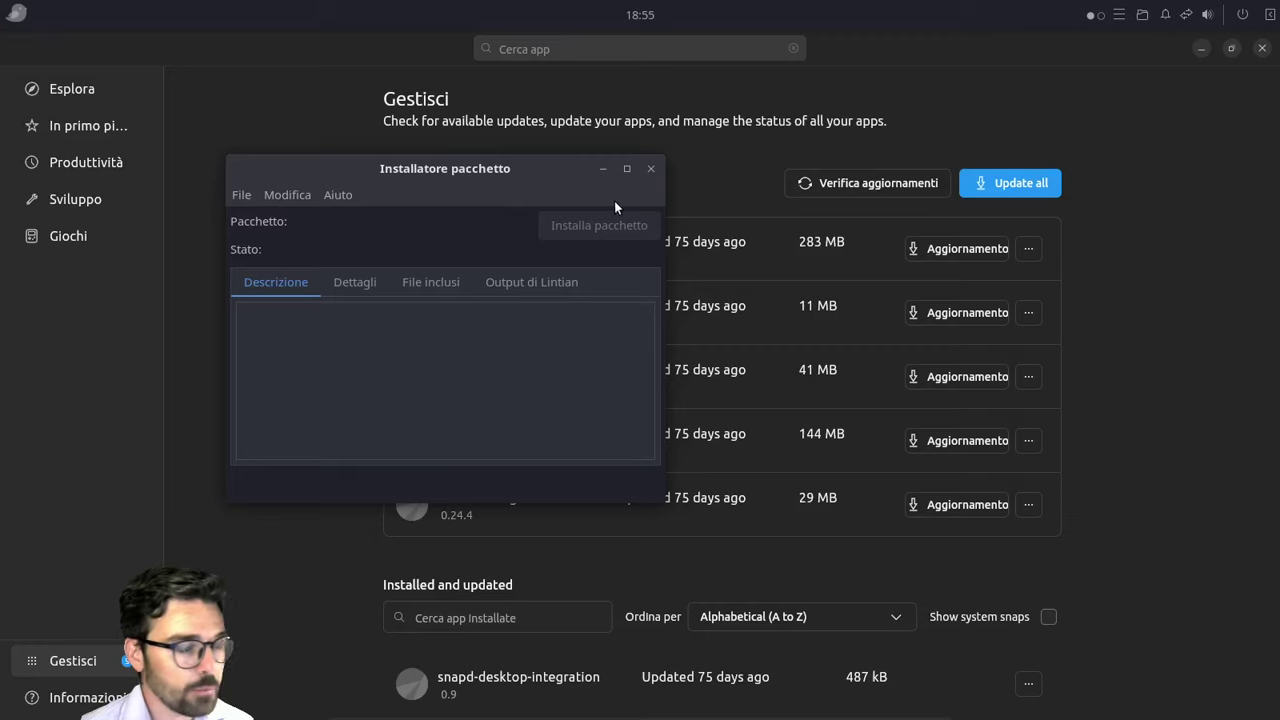
click(651, 169)
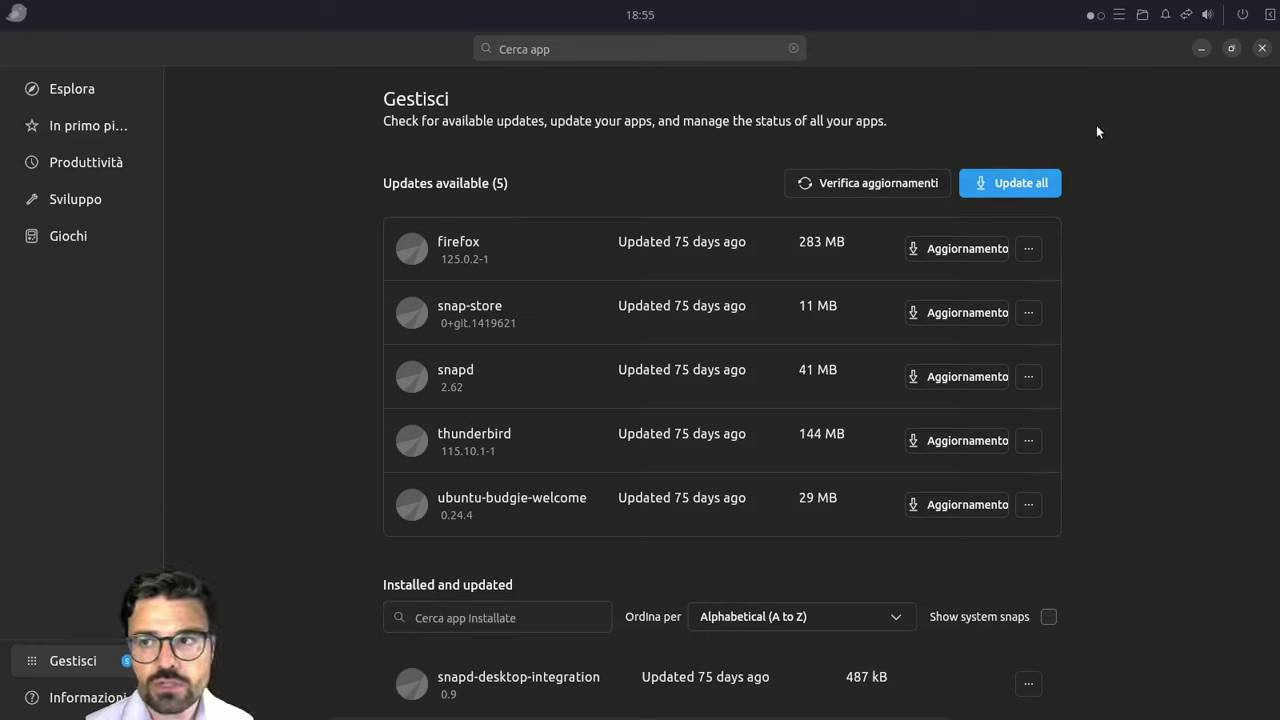
Step: Close App Center, open Budgie Welcome and move its window higher on the desktop
click(1263, 49)
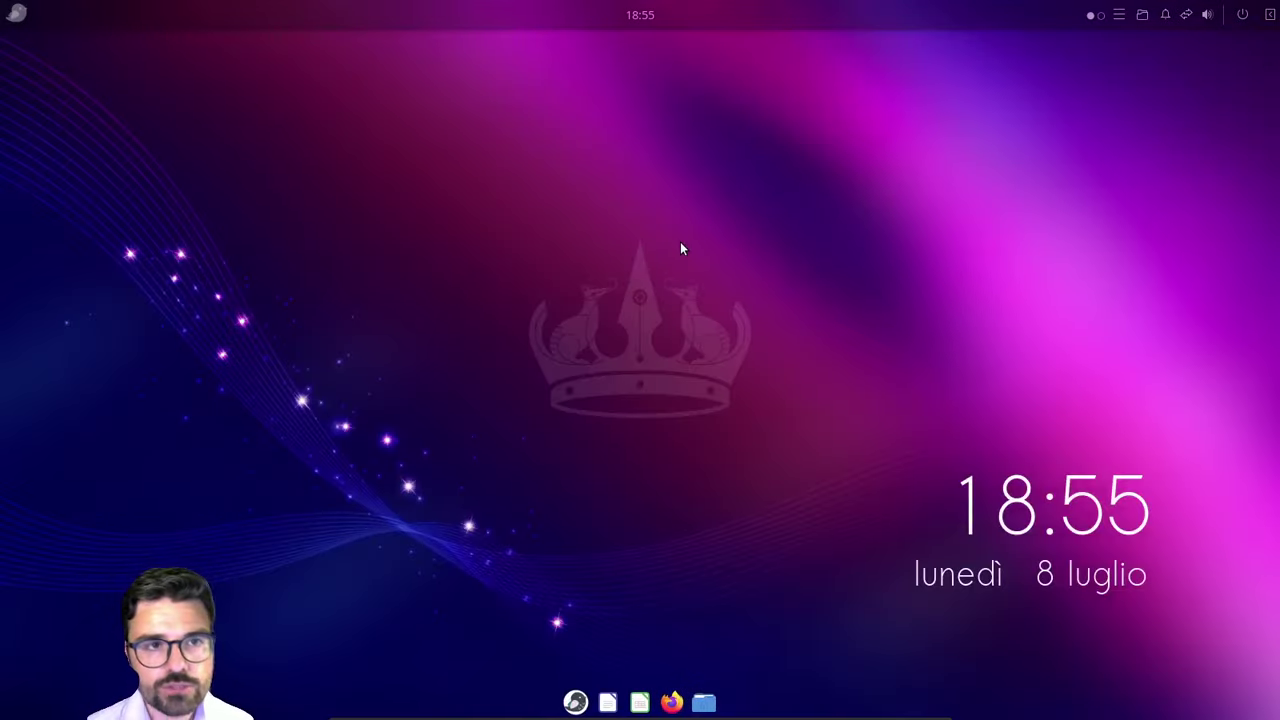
click(16, 14)
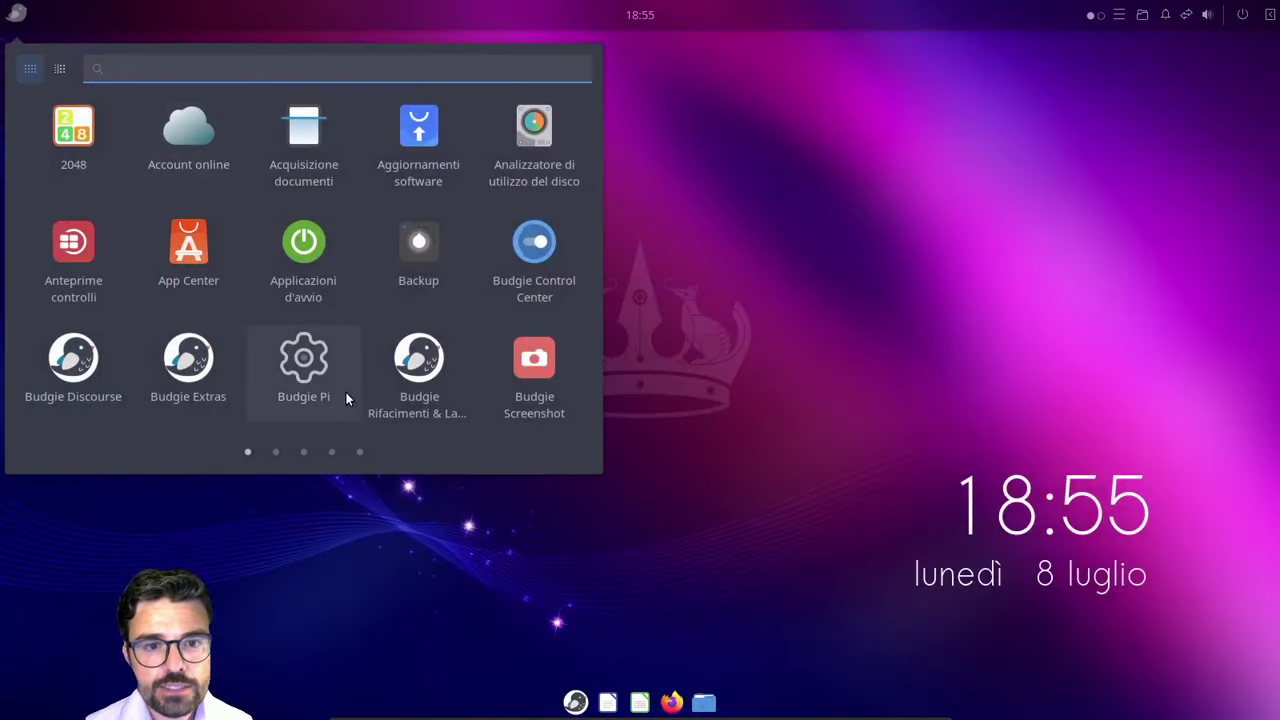
click(738, 458)
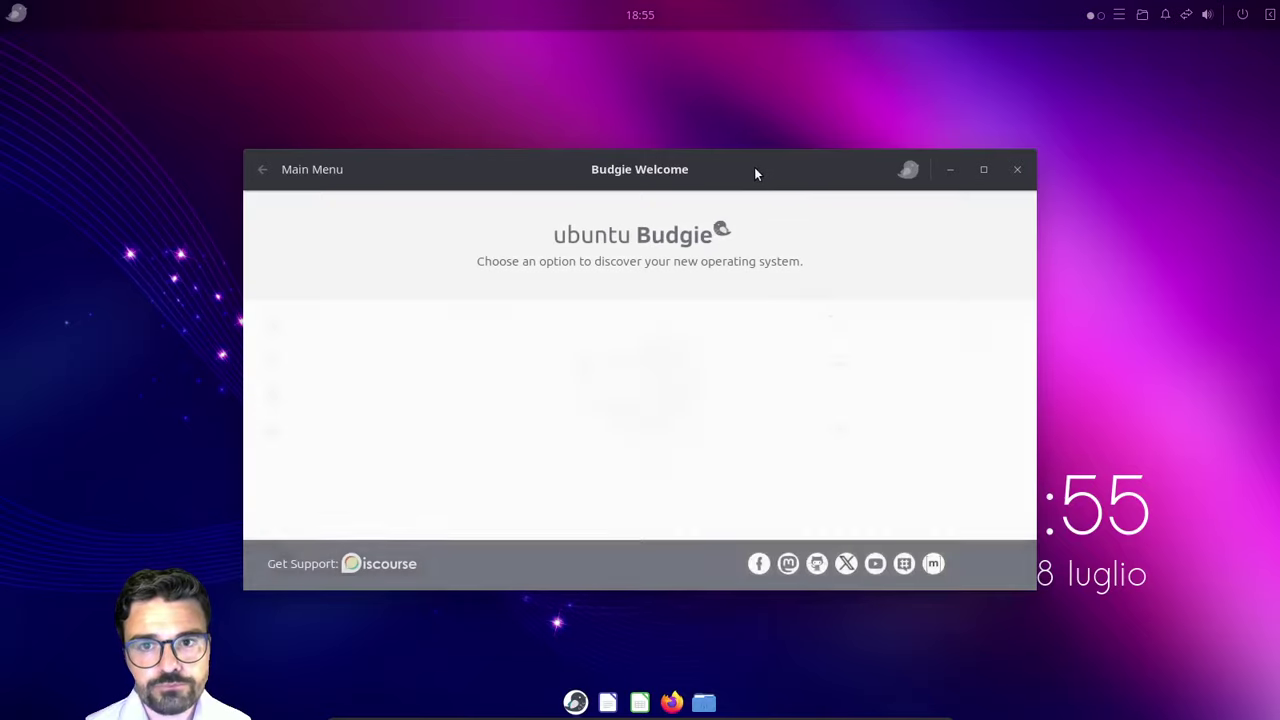
drag(755, 174, 758, 84)
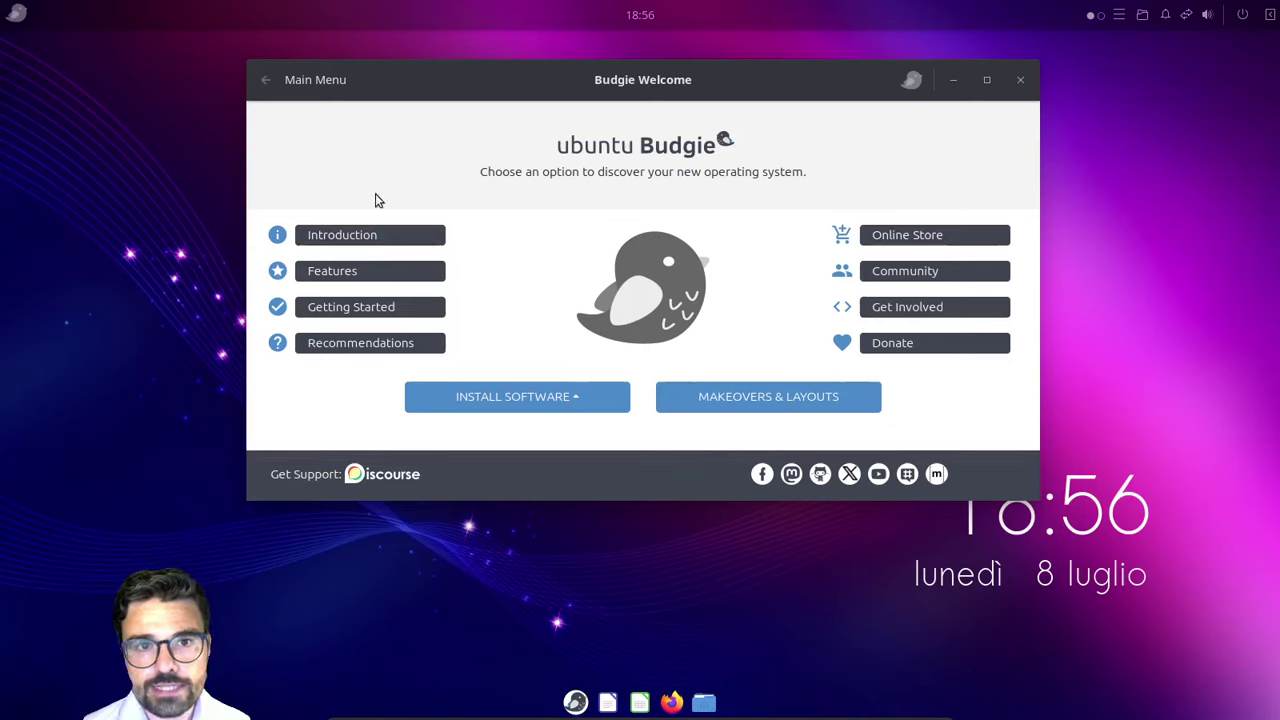
Step: View the Facebook link options in Budgie Welcome and dismiss them without opening a link
click(762, 473)
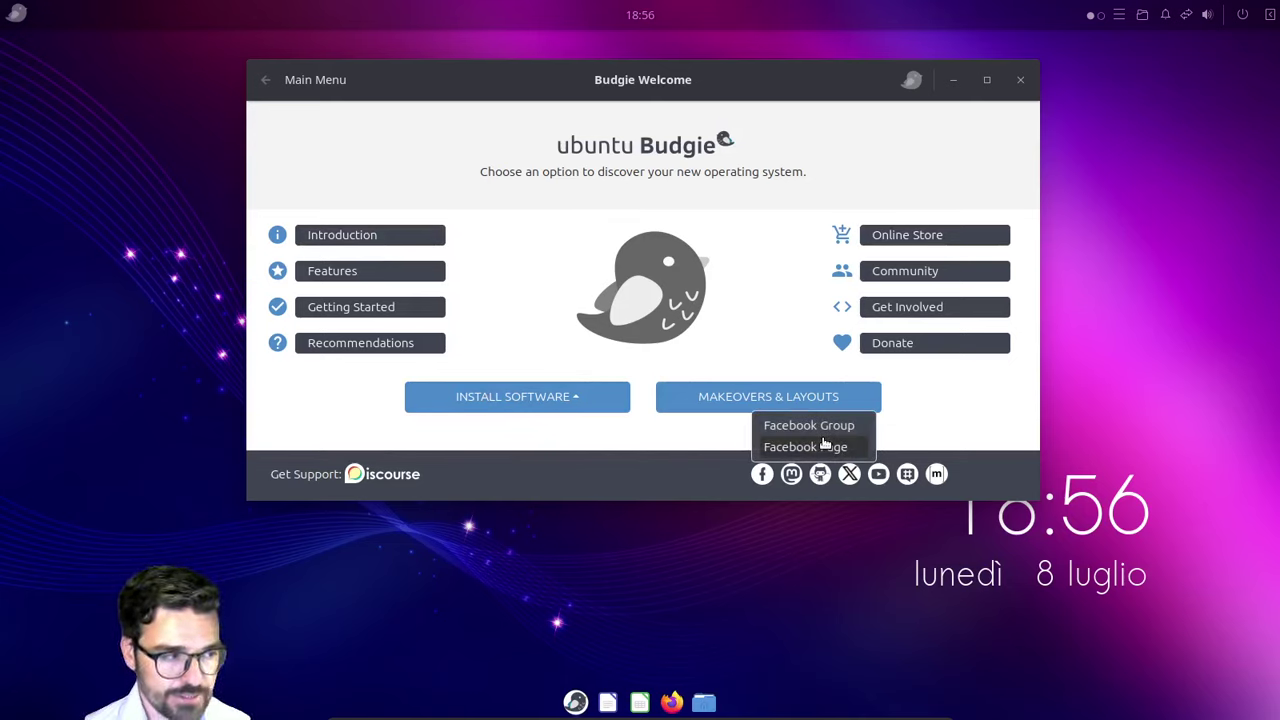
click(686, 528)
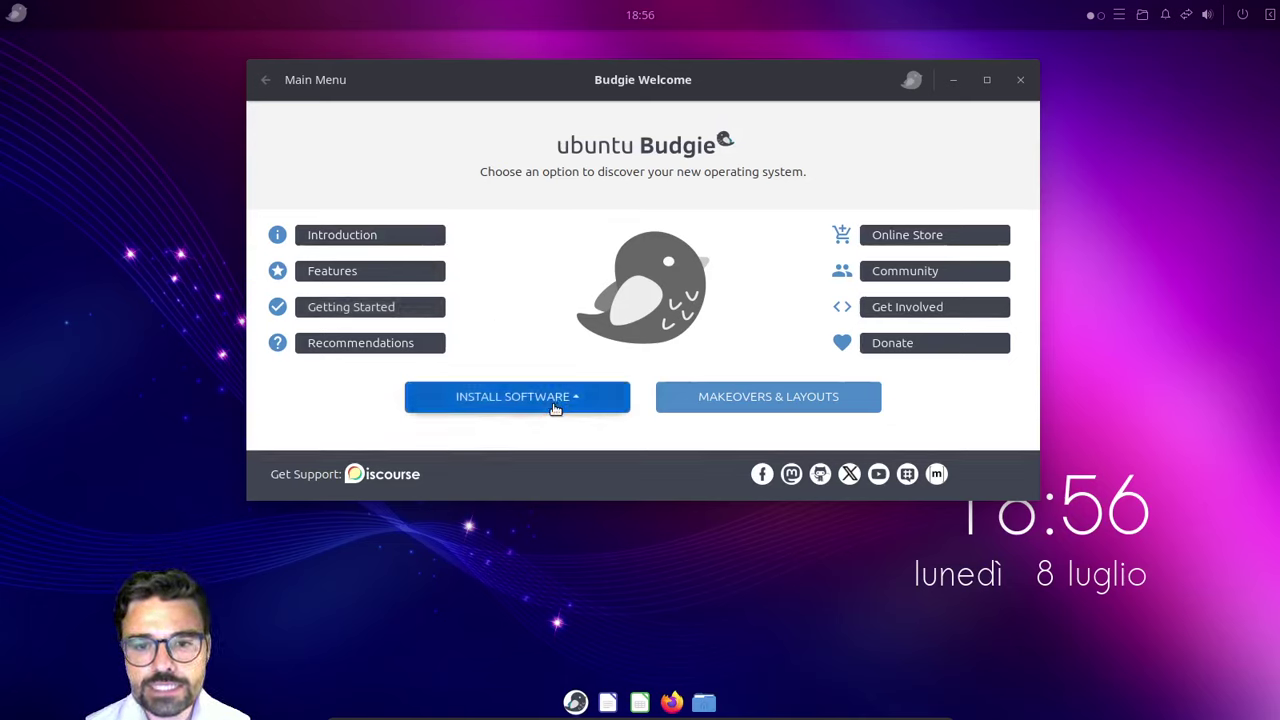
Step: Open Budgie Extras from Budgie Welcome's software installation options and browse the available applets to the end of the list
click(517, 394)
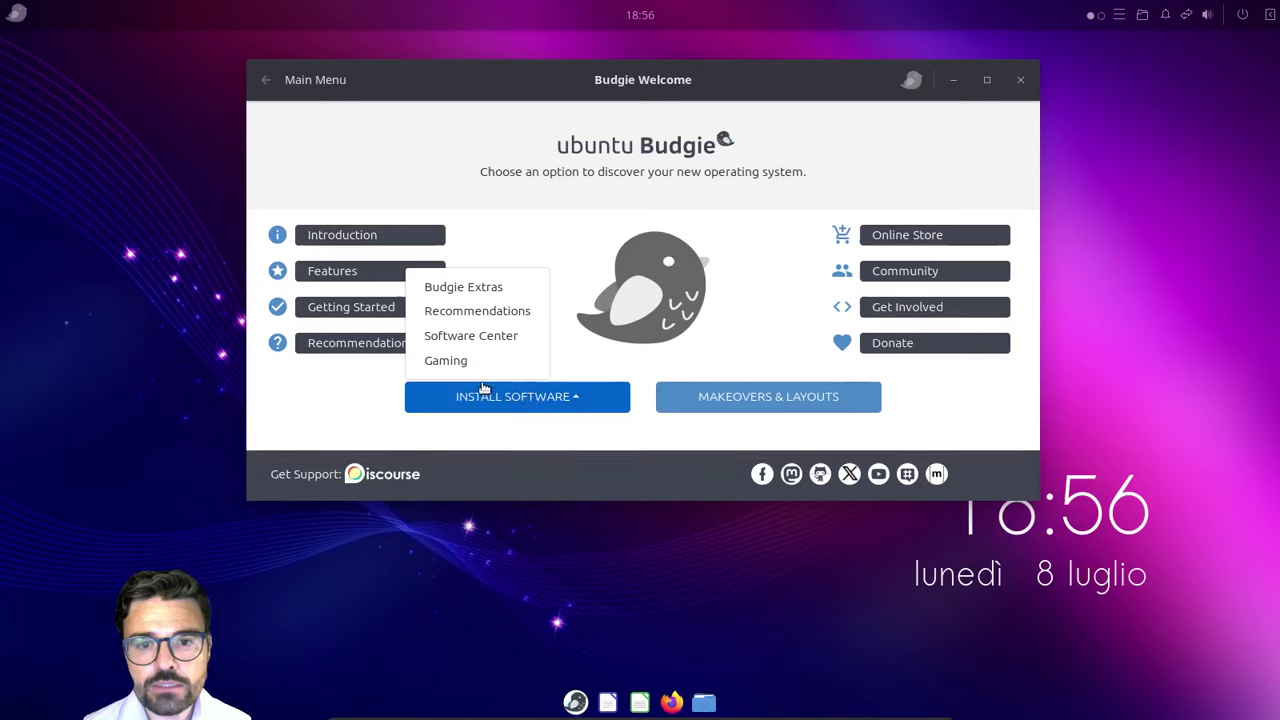
click(457, 293)
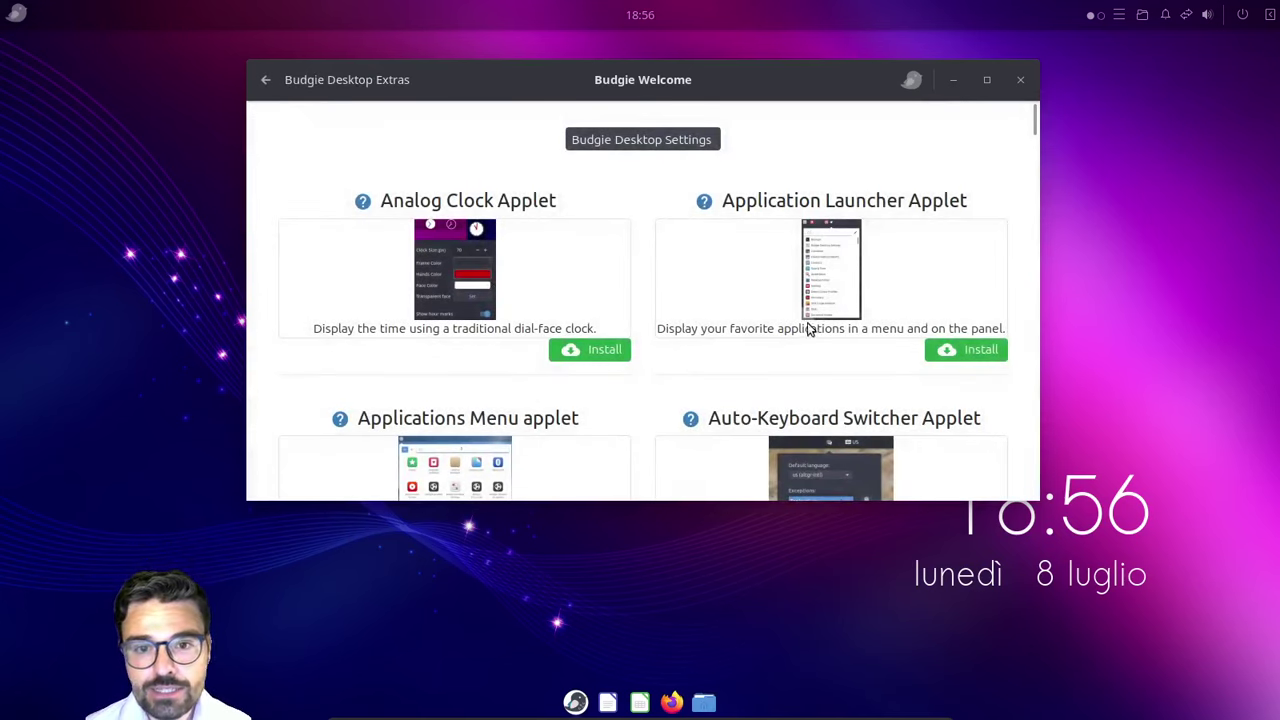
scroll(756, 285, down, 1)
scroll(756, 285, down, 2)
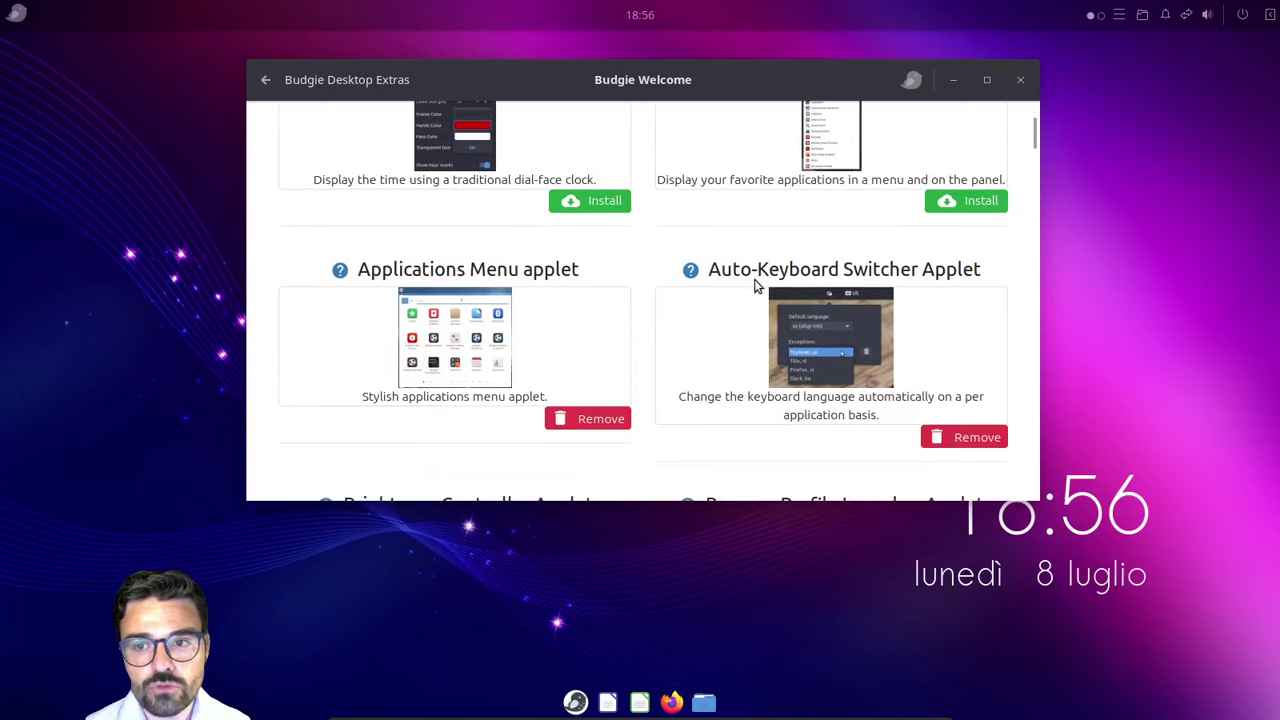
scroll(756, 286, up, 3)
scroll(756, 286, down, 6)
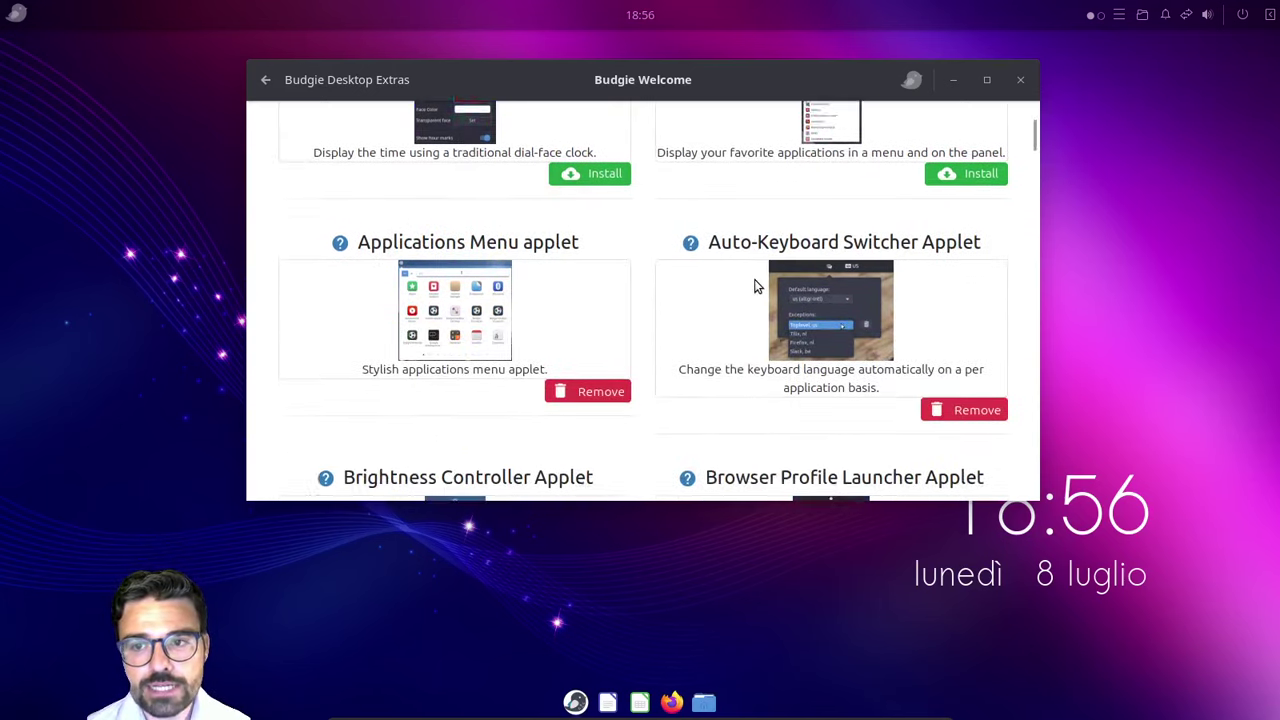
scroll(757, 286, down, 2)
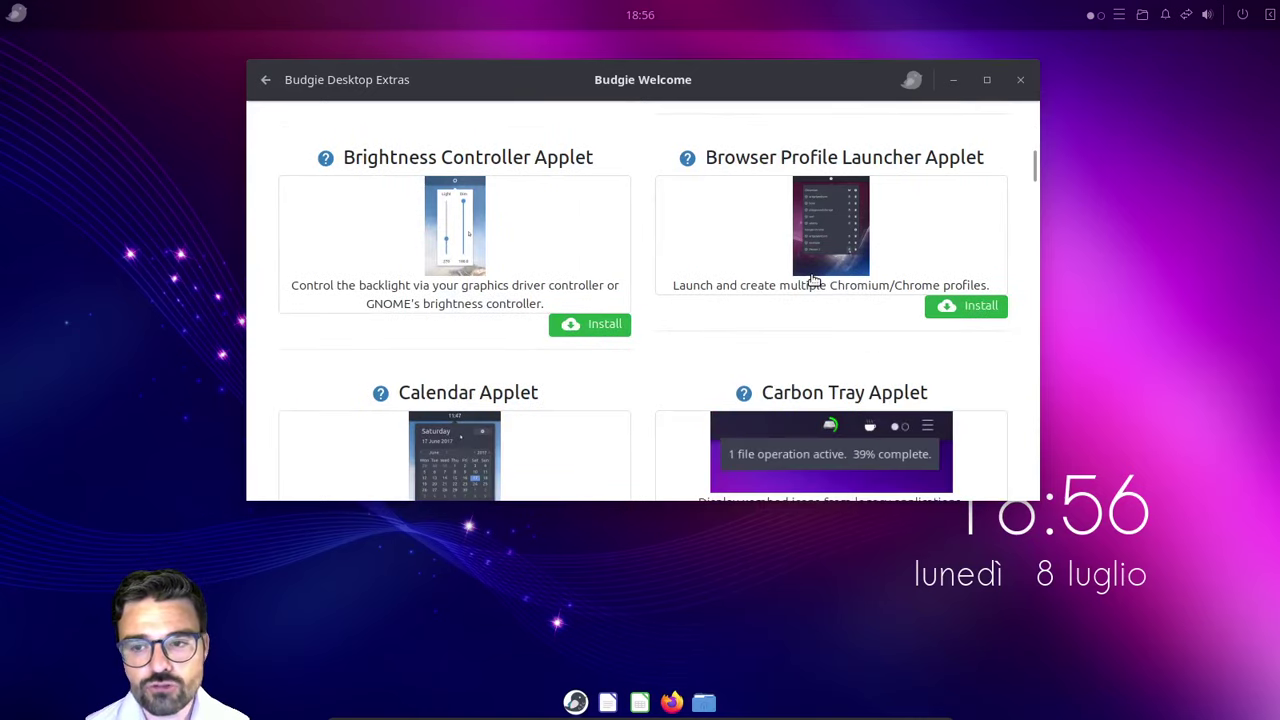
scroll(812, 280, down, 8)
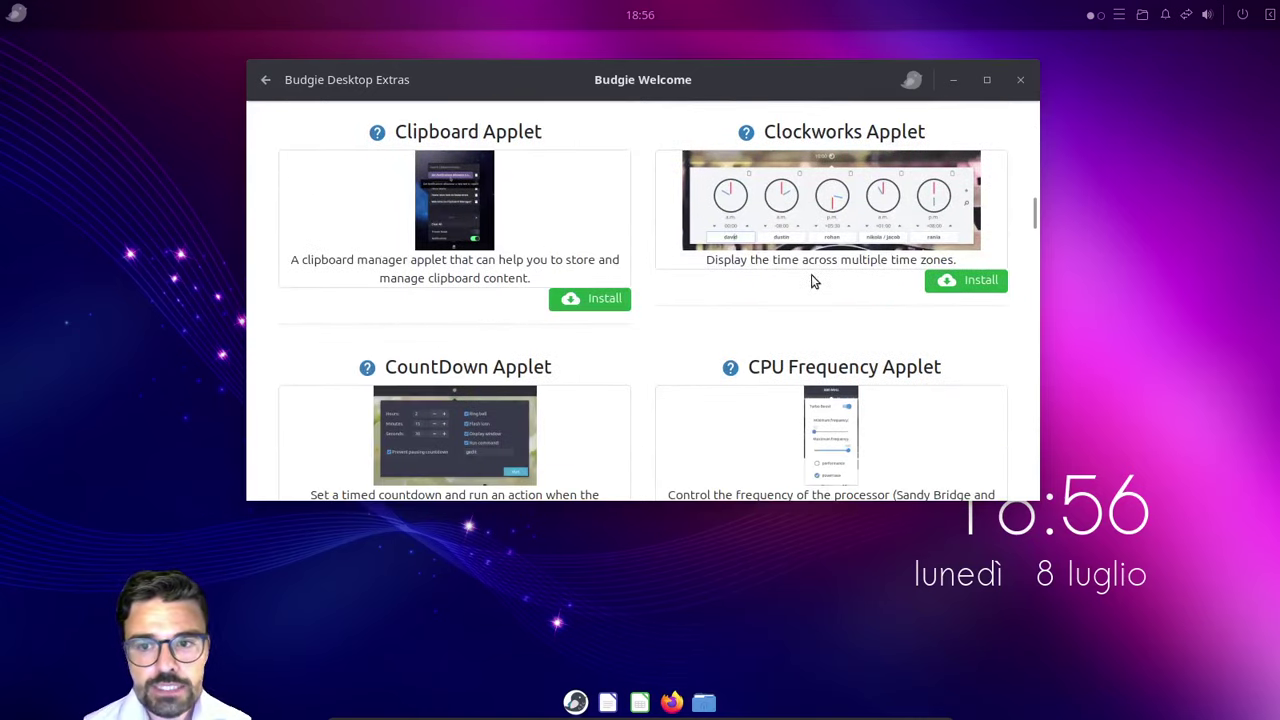
scroll(812, 280, down, 6)
scroll(811, 274, down, 4)
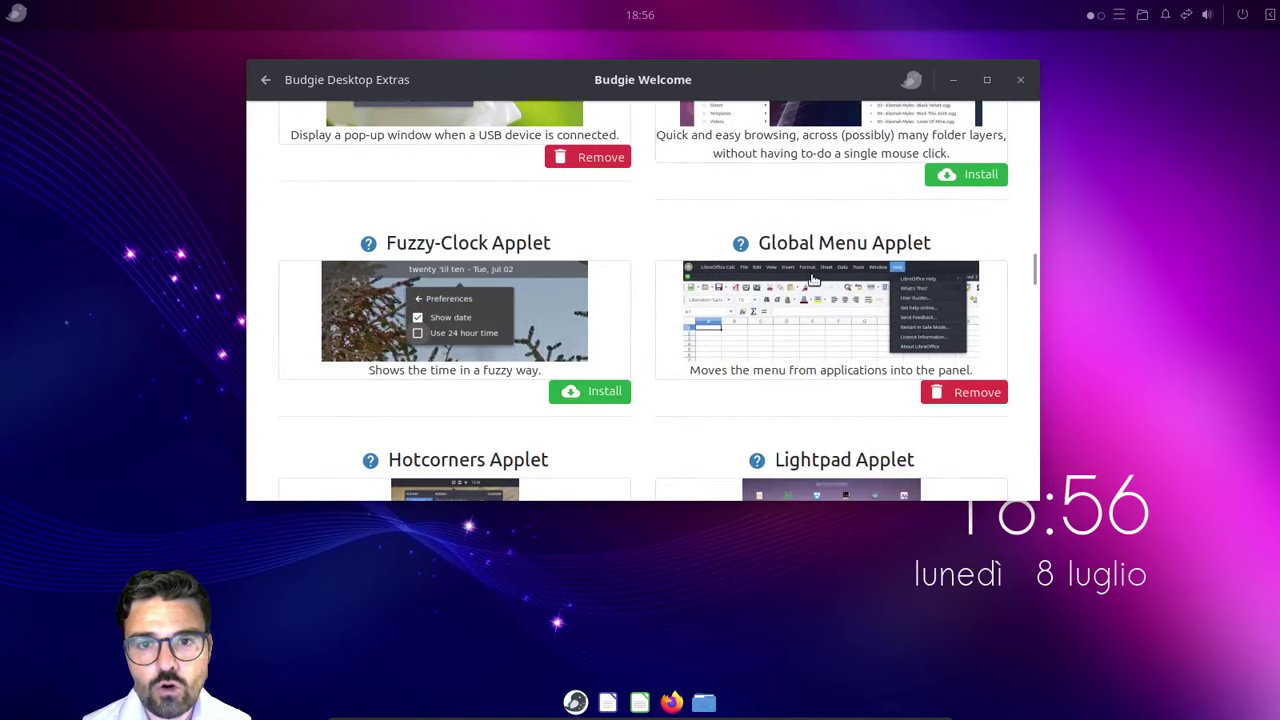
scroll(812, 280, down, 6)
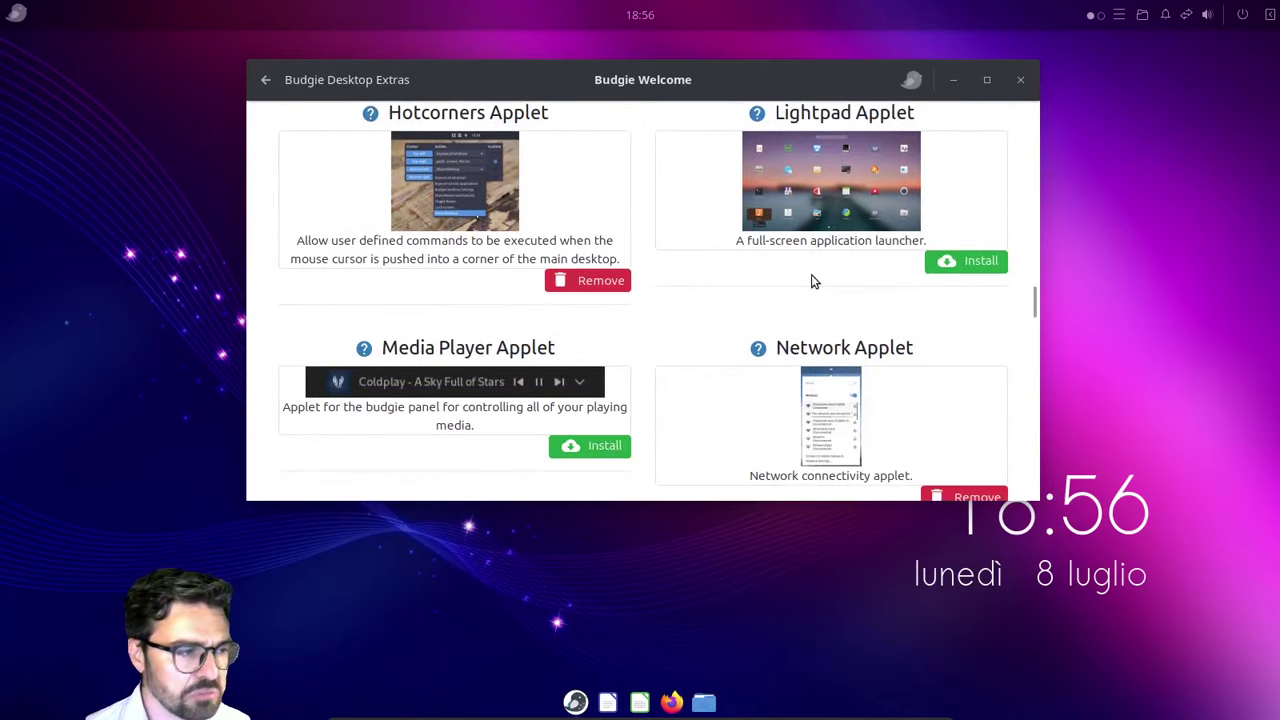
scroll(794, 351, down, 10)
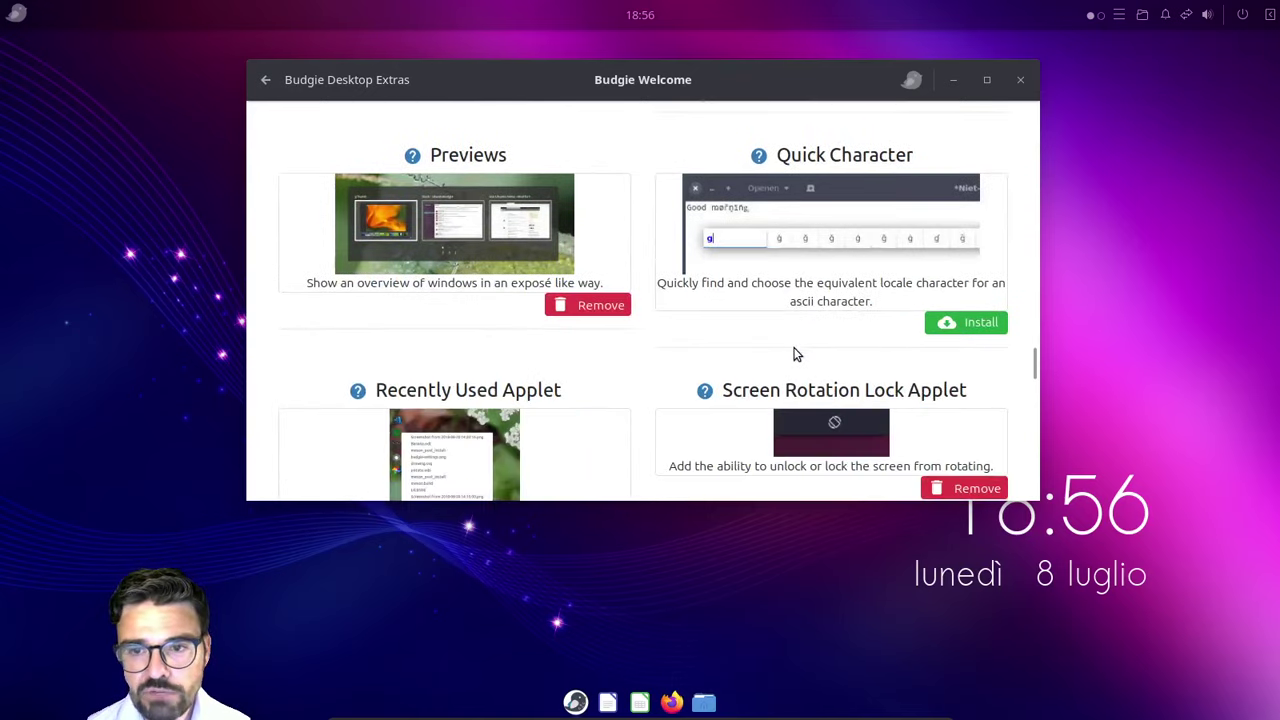
scroll(794, 351, down, 13)
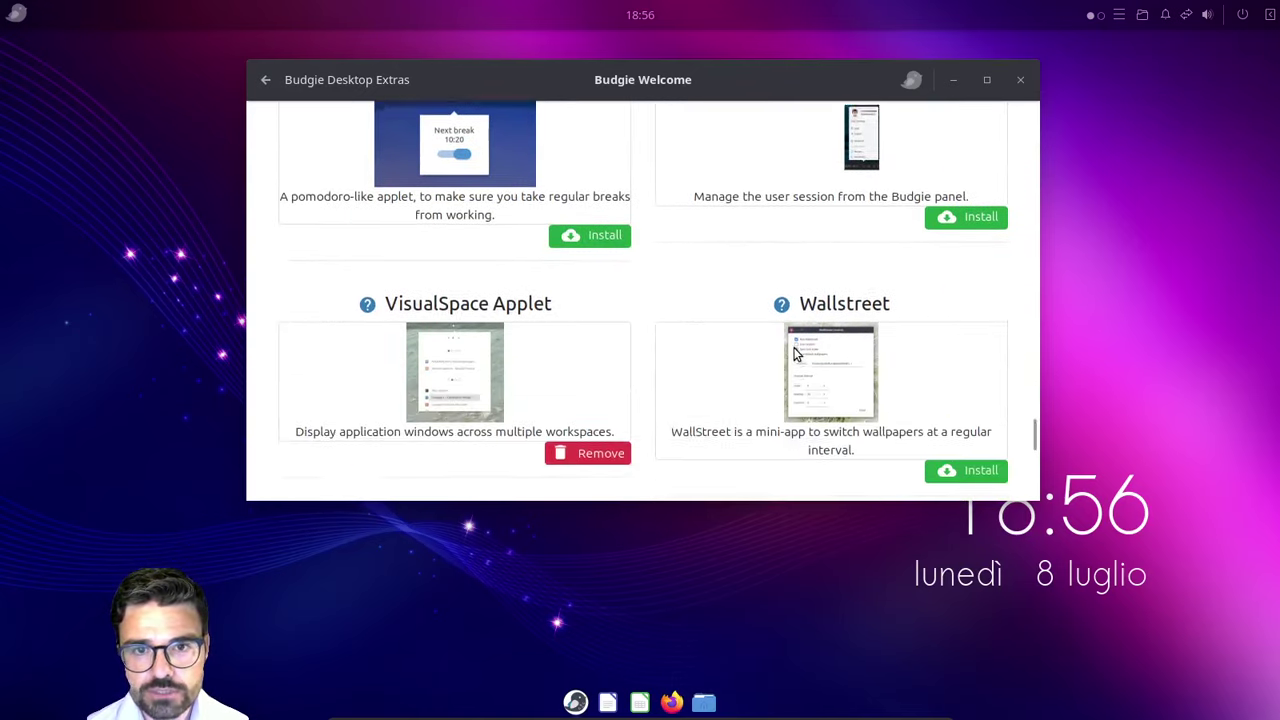
scroll(794, 351, down, 9)
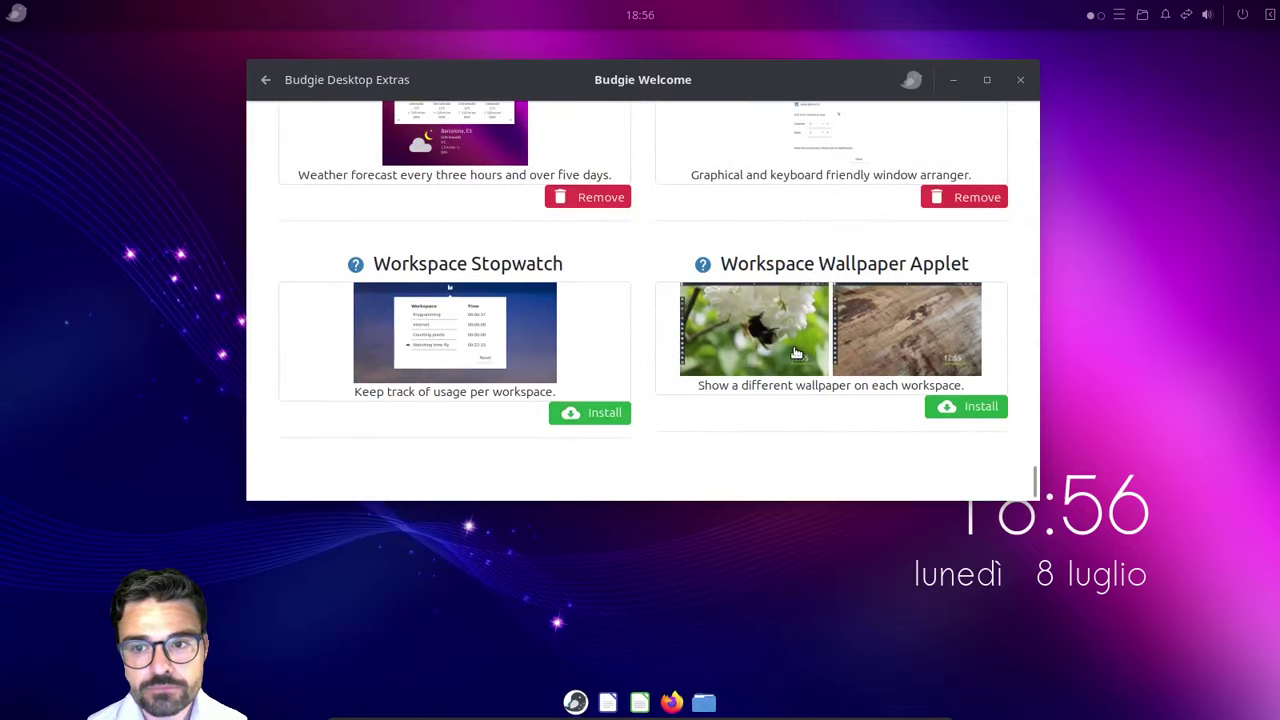
scroll(796, 353, up, 8)
scroll(796, 353, down, 5)
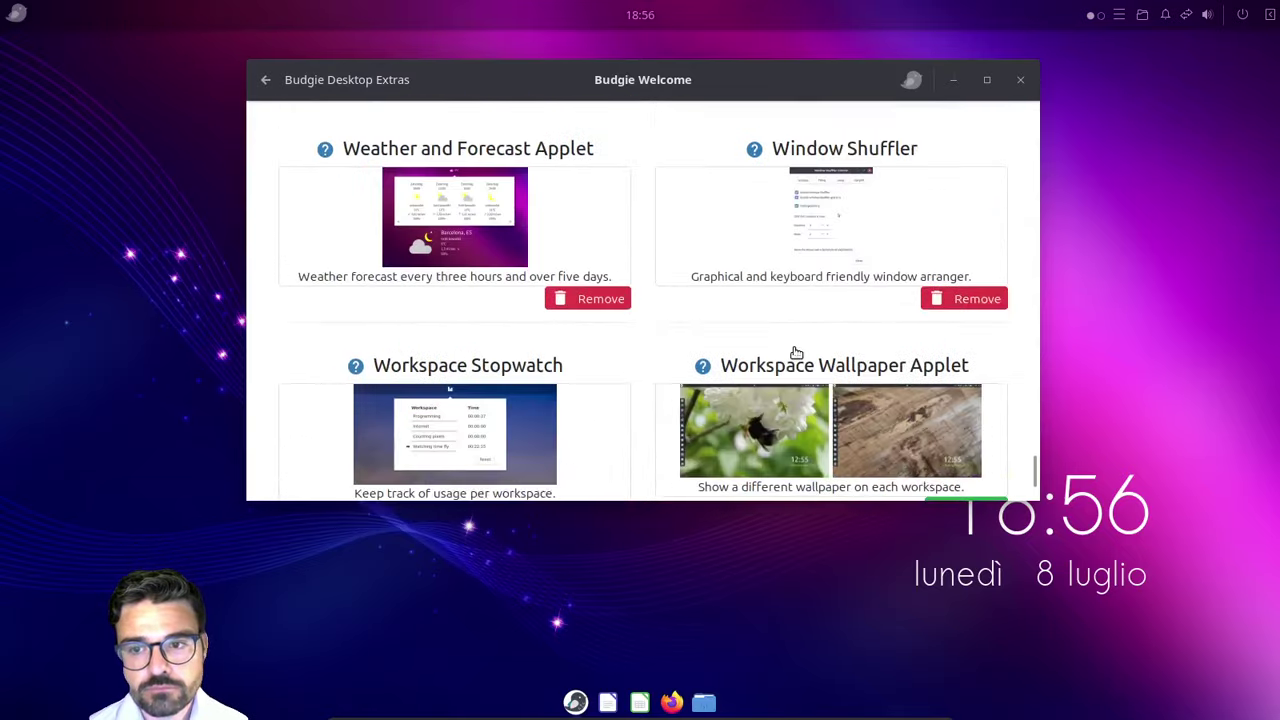
Step: Find the Calendar Applet in the Budgie Desktop Extras list and install it
scroll(796, 353, up, 12)
scroll(796, 353, up, 10)
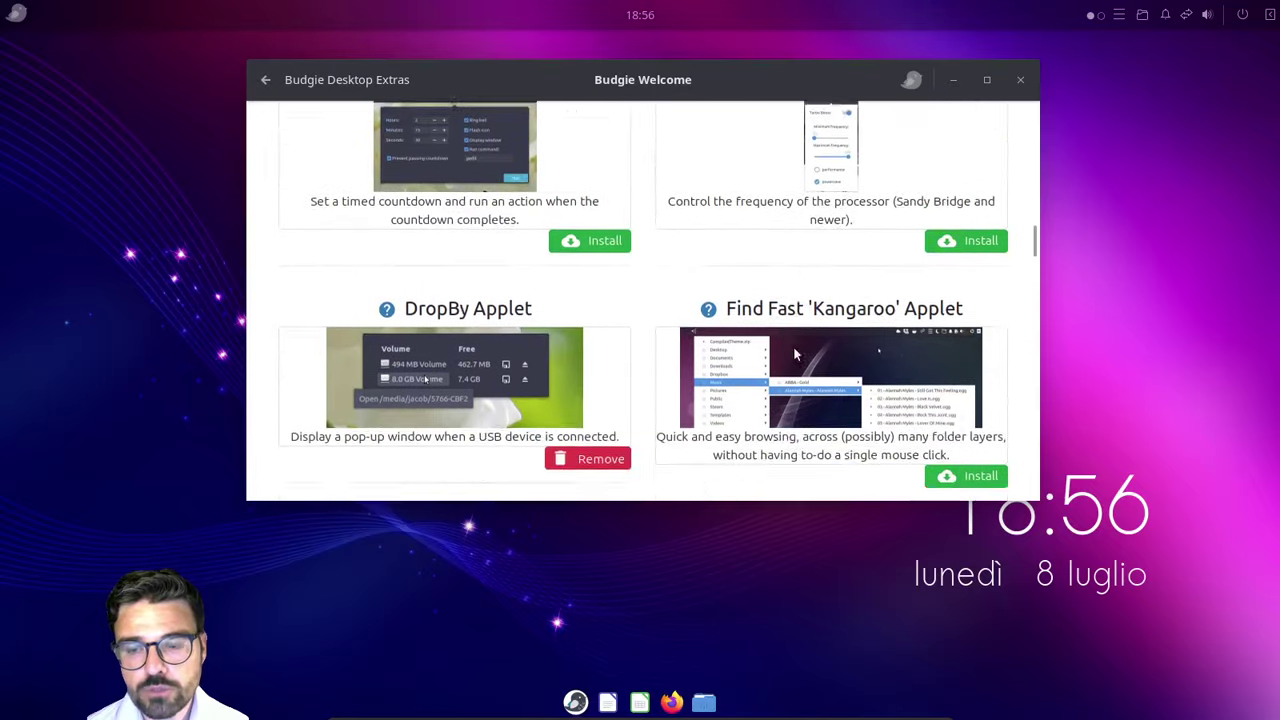
scroll(794, 352, up, 3)
scroll(796, 352, down, 6)
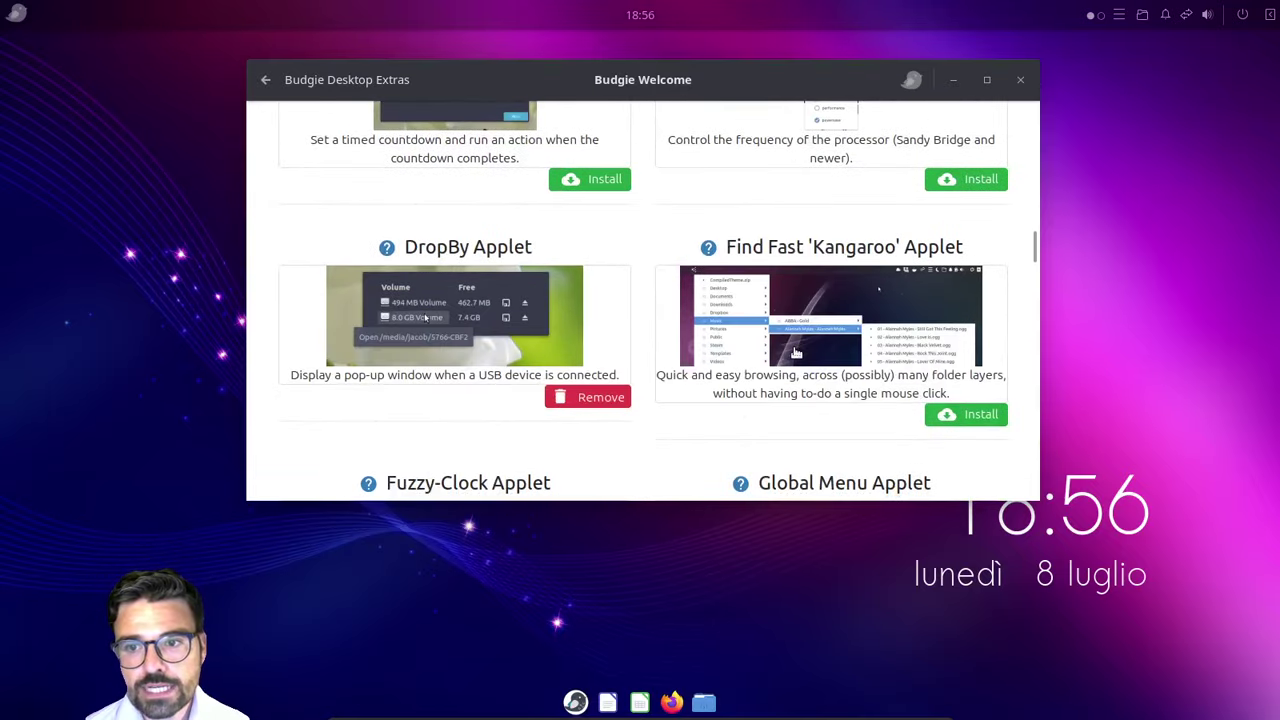
scroll(858, 288, up, 4)
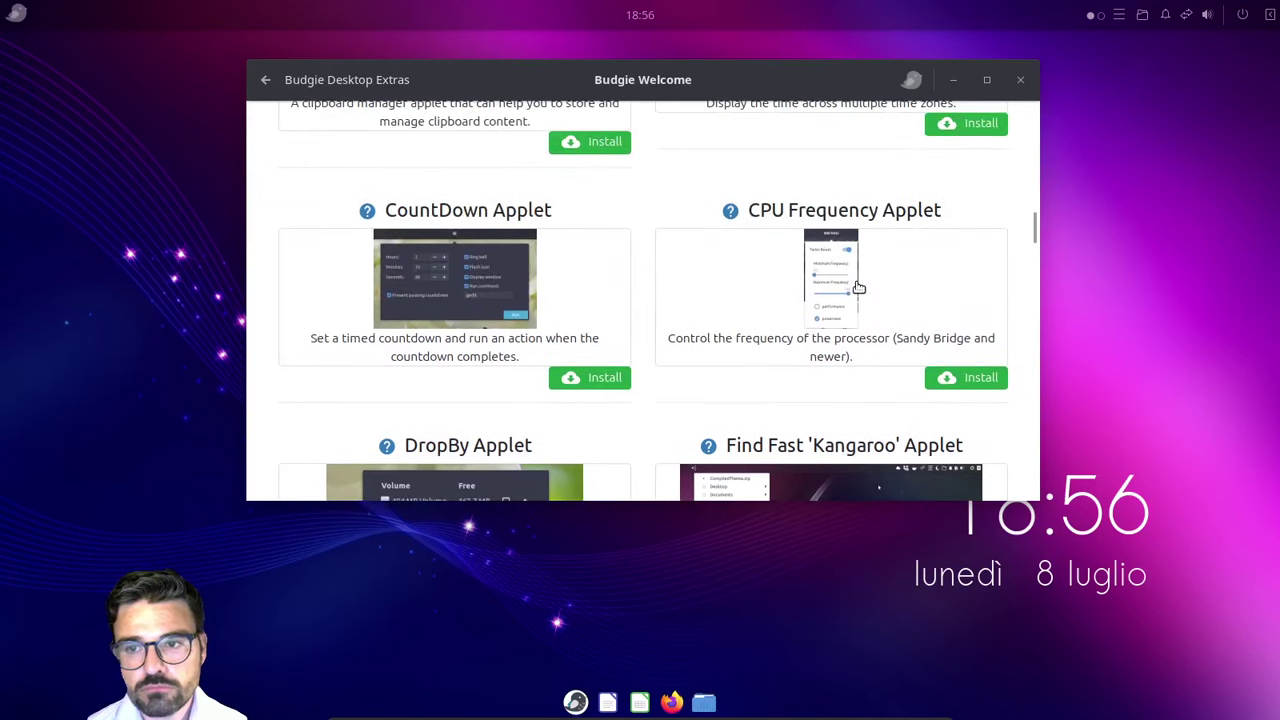
scroll(858, 288, up, 10)
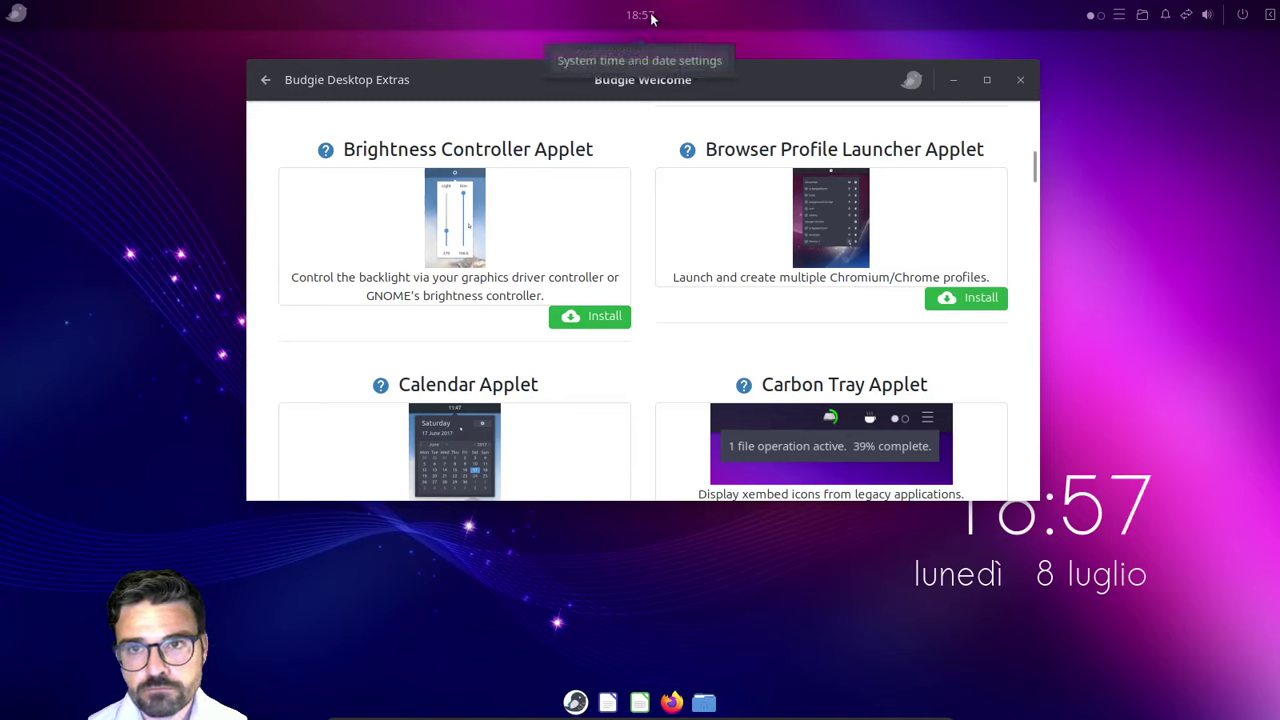
scroll(593, 341, down, 1)
scroll(593, 341, down, 4)
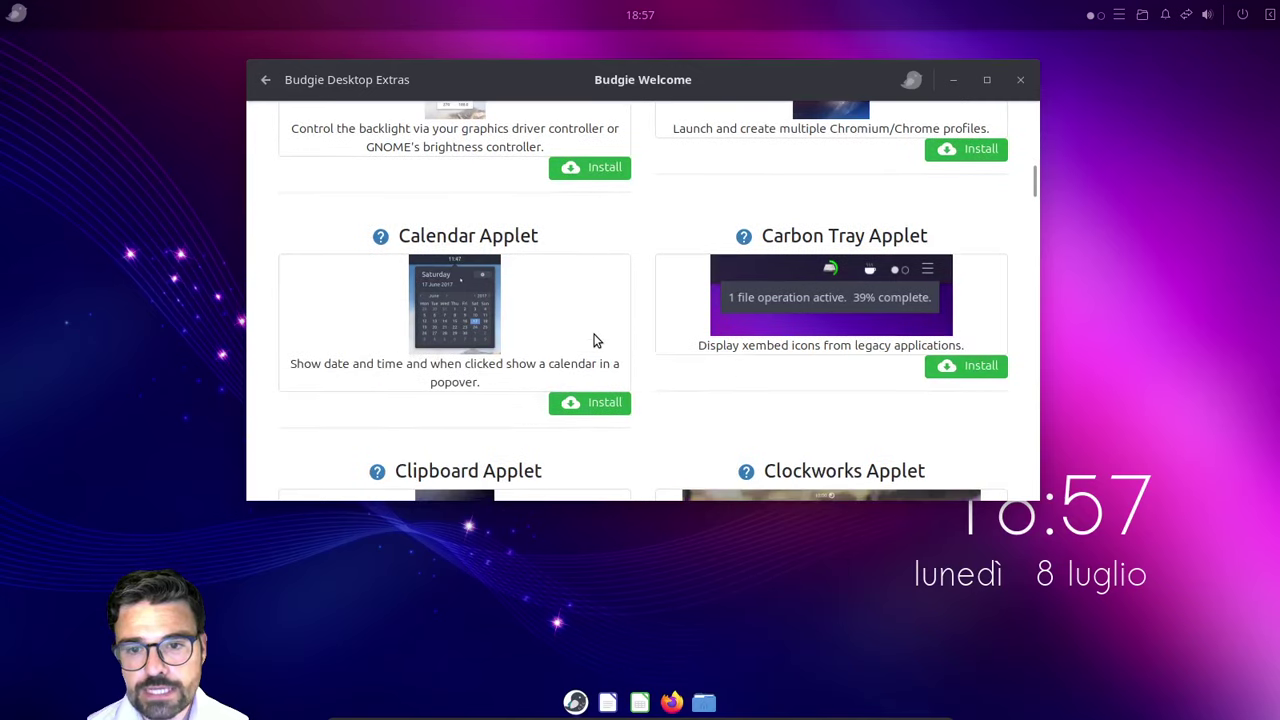
click(601, 402)
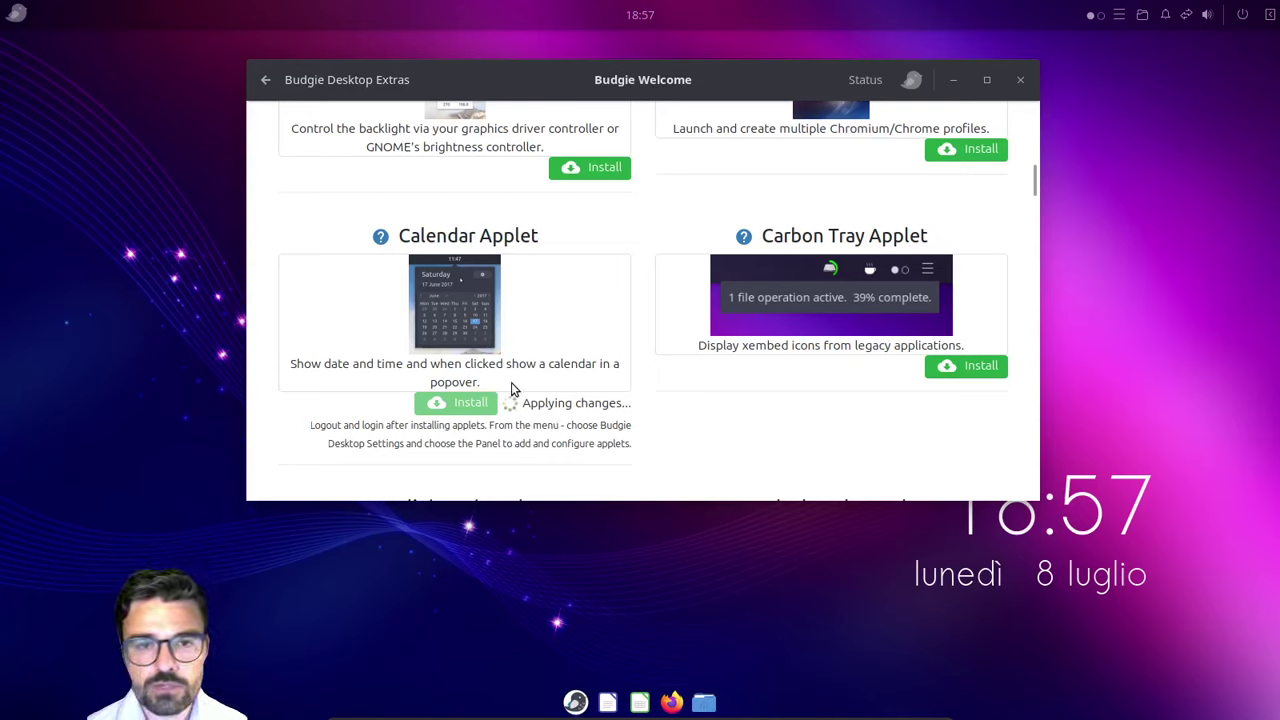
Step: Check the status of the Calendar Applet installation, then dismiss the notification and the task list
click(877, 89)
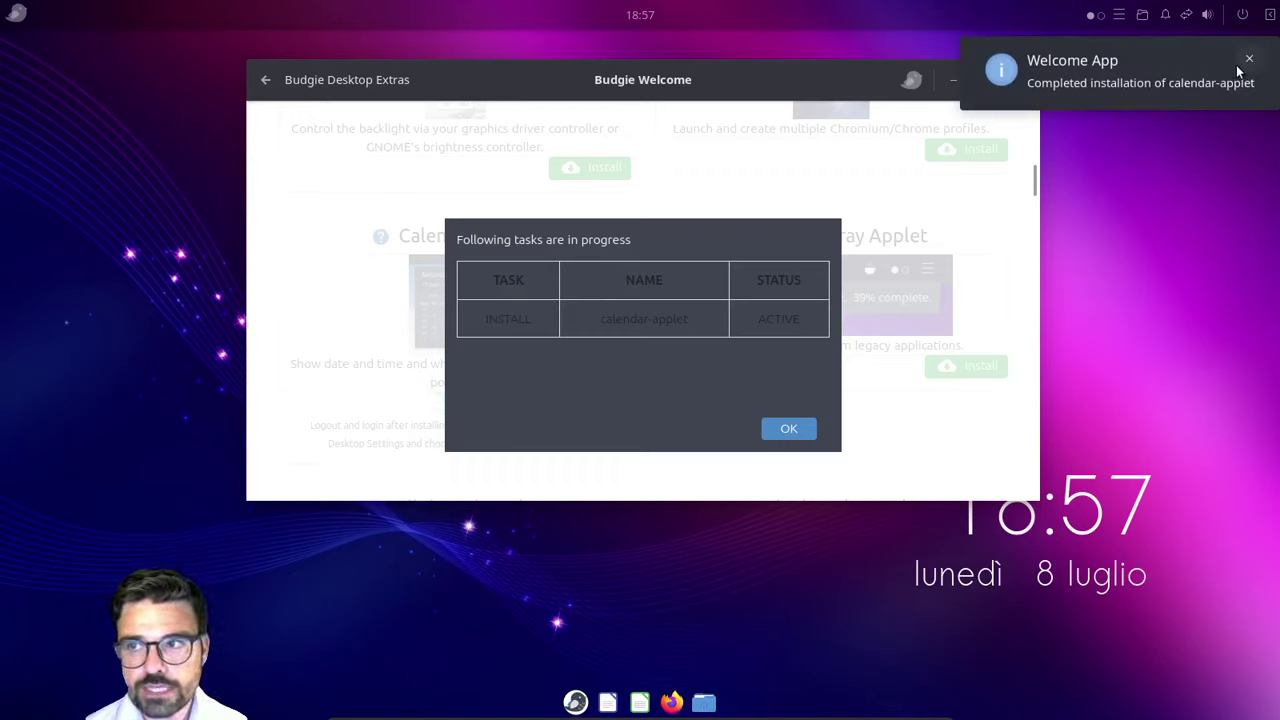
click(1236, 65)
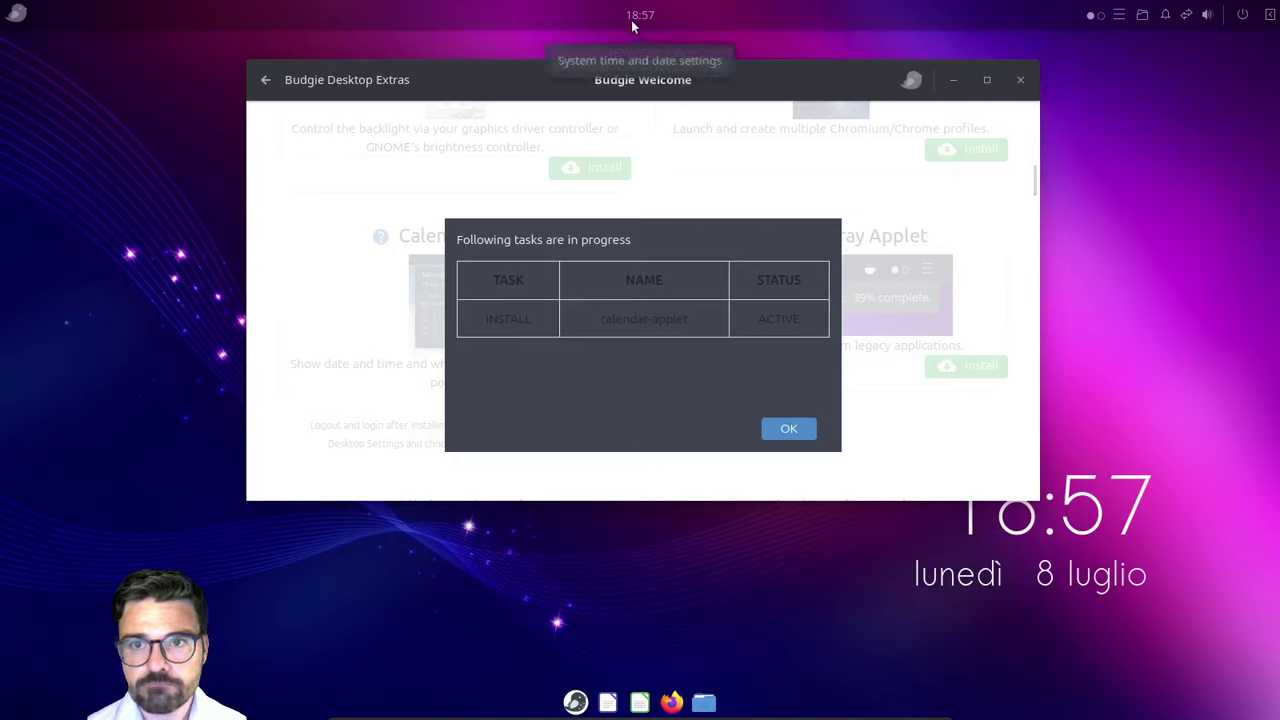
click(790, 429)
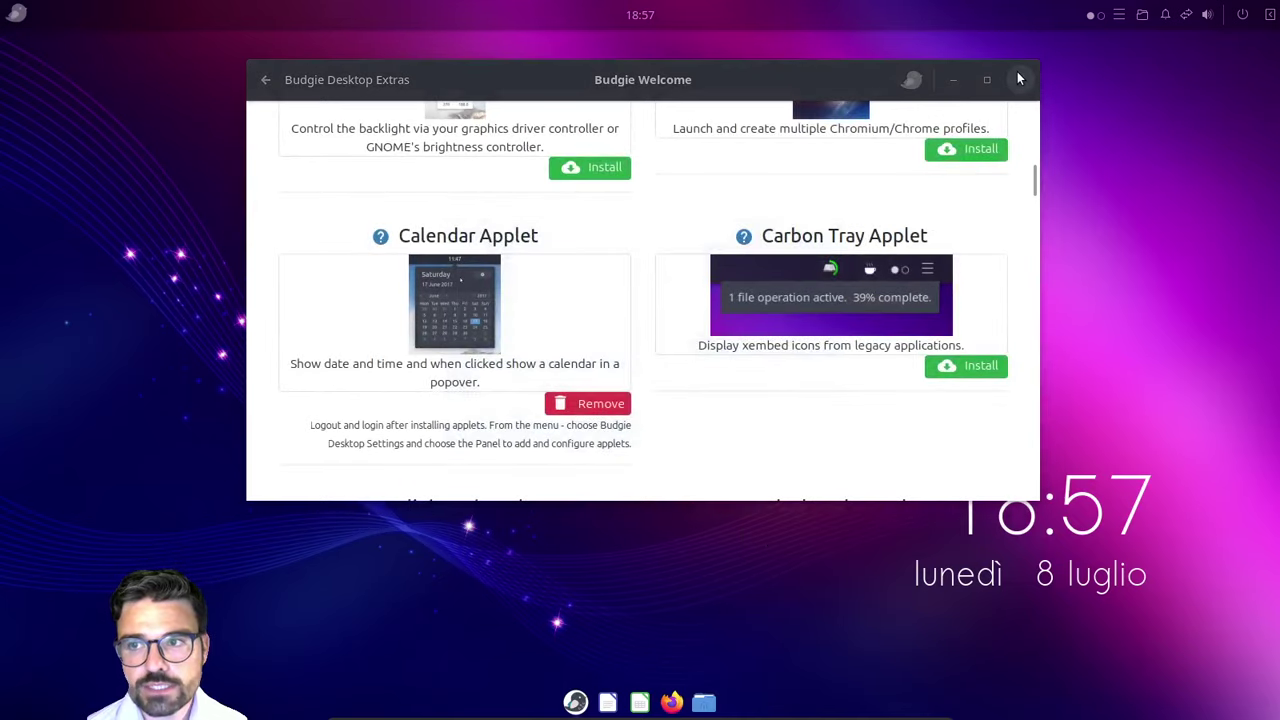
Step: Close Budgie Welcome and log out of the desktop session
click(1019, 79)
click(1242, 14)
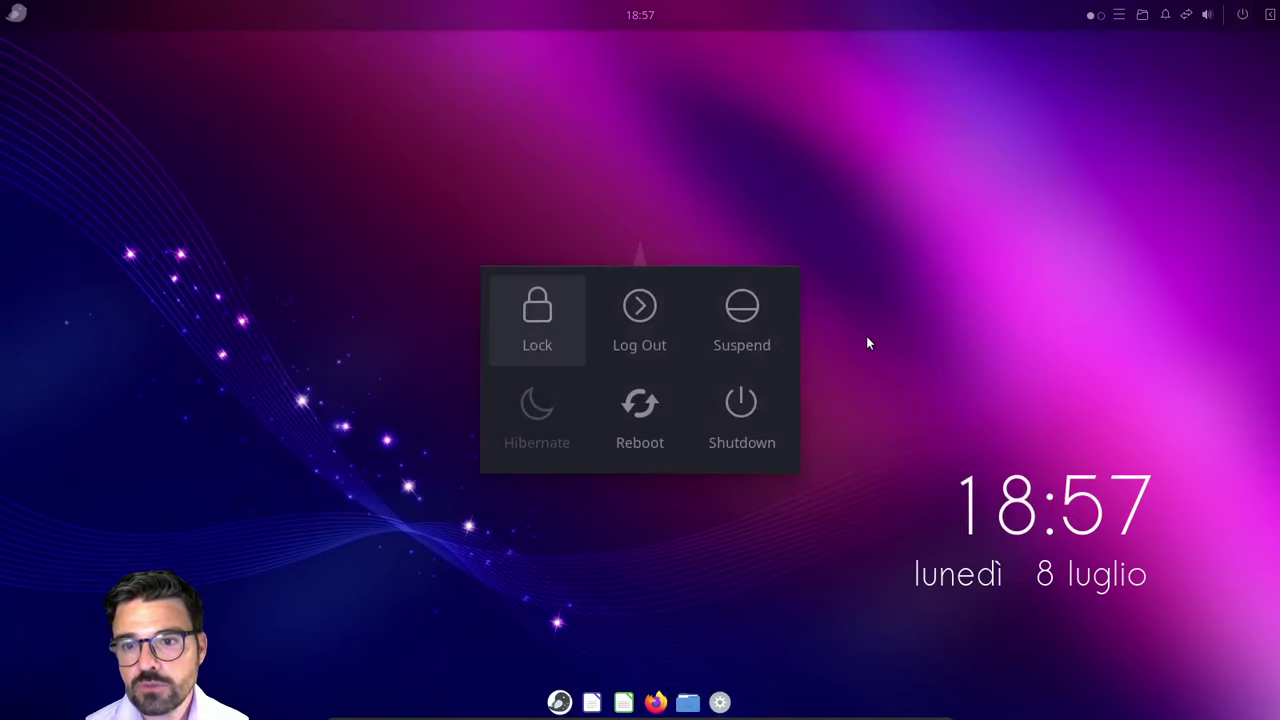
click(654, 315)
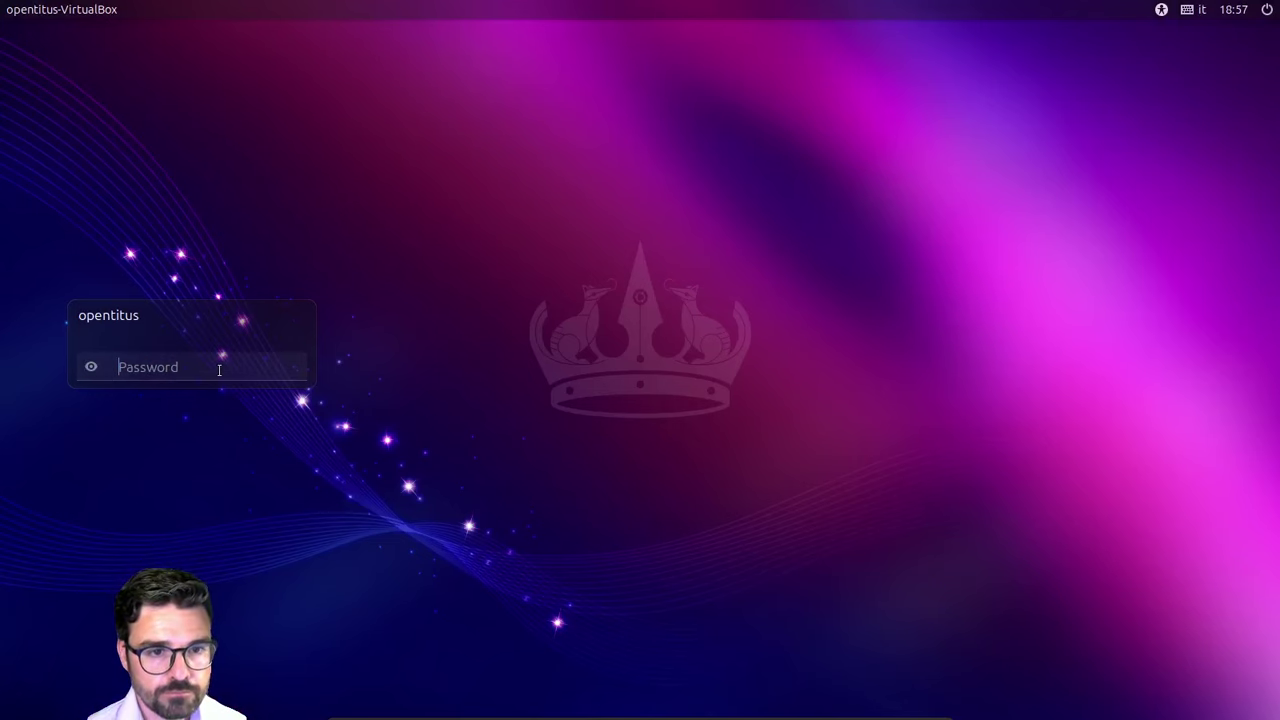
Step: Log back in with the account password and postpone the offered software updates
text(•)
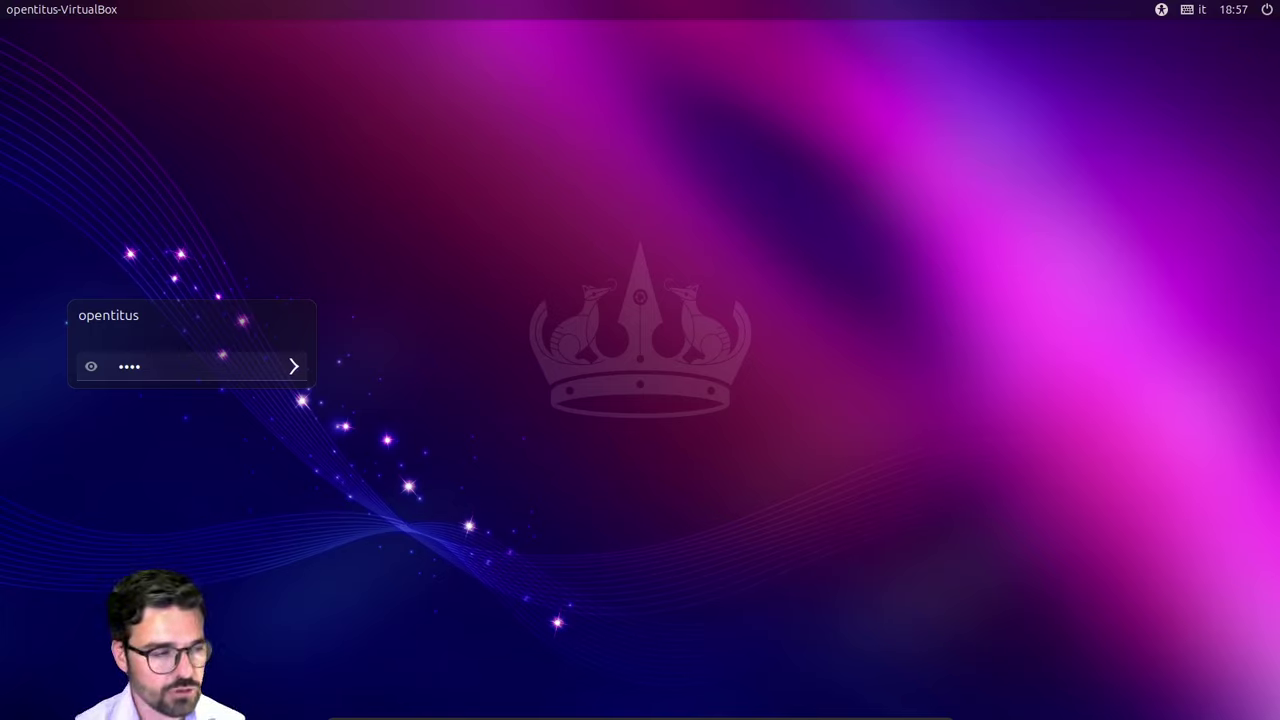
key(Return)
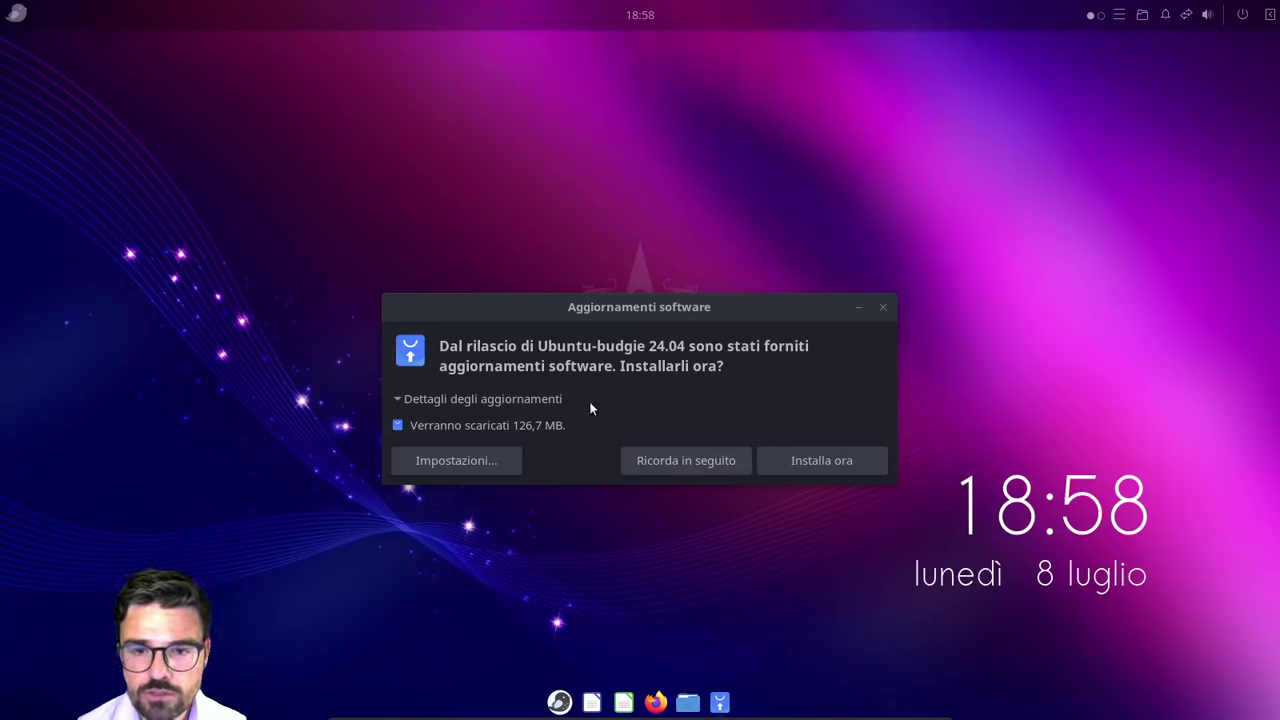
click(681, 466)
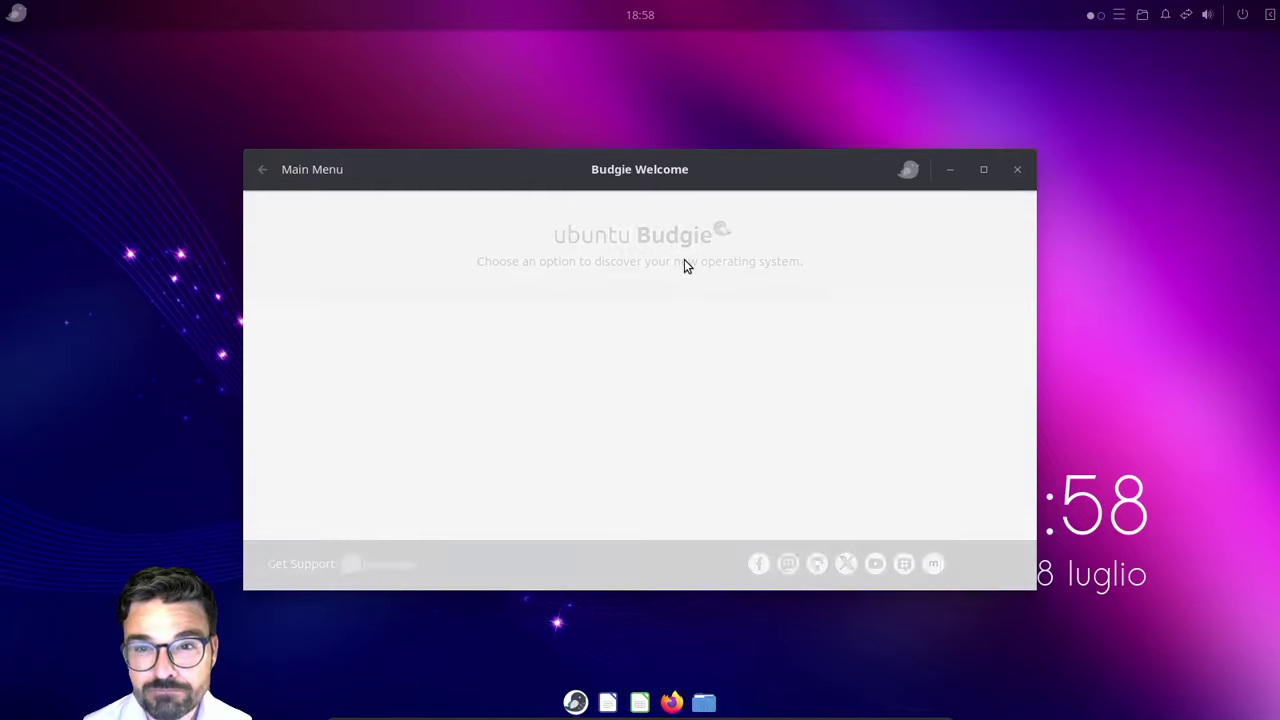
Step: Reposition the Budgie Welcome window on the desktop and resize it so all its main menu options fit
double_click(615, 169)
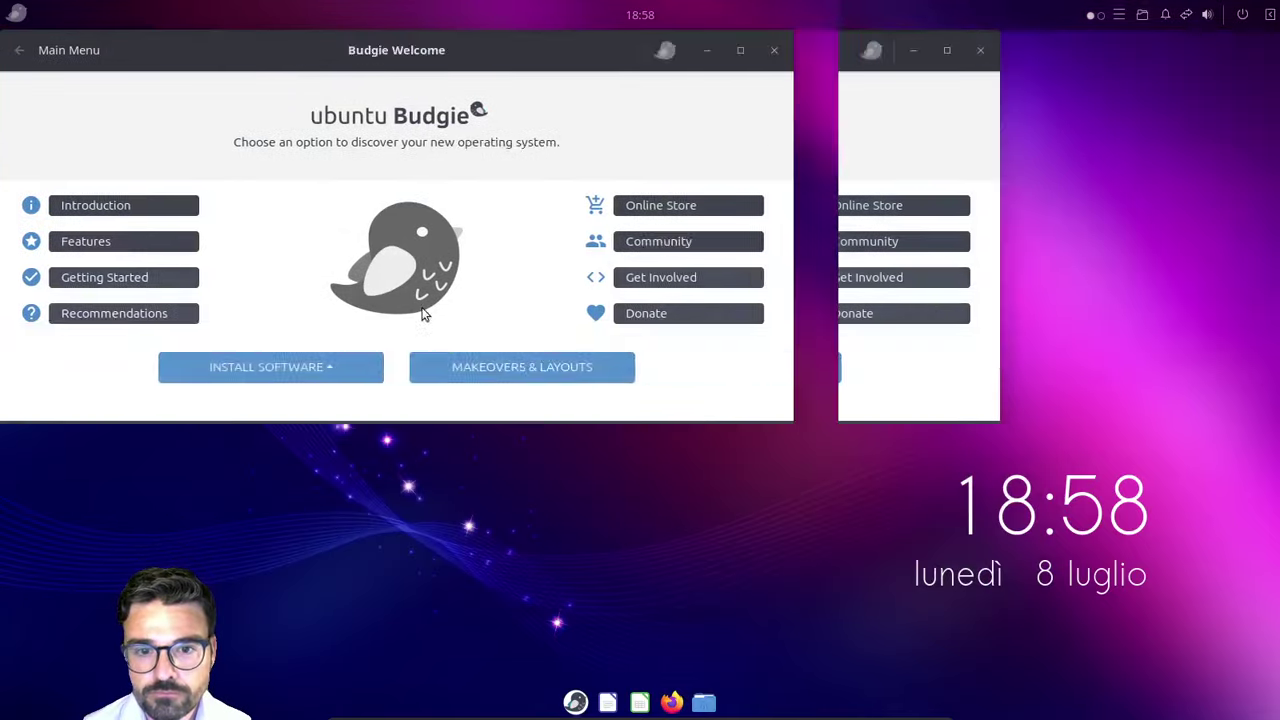
double_click(694, 50)
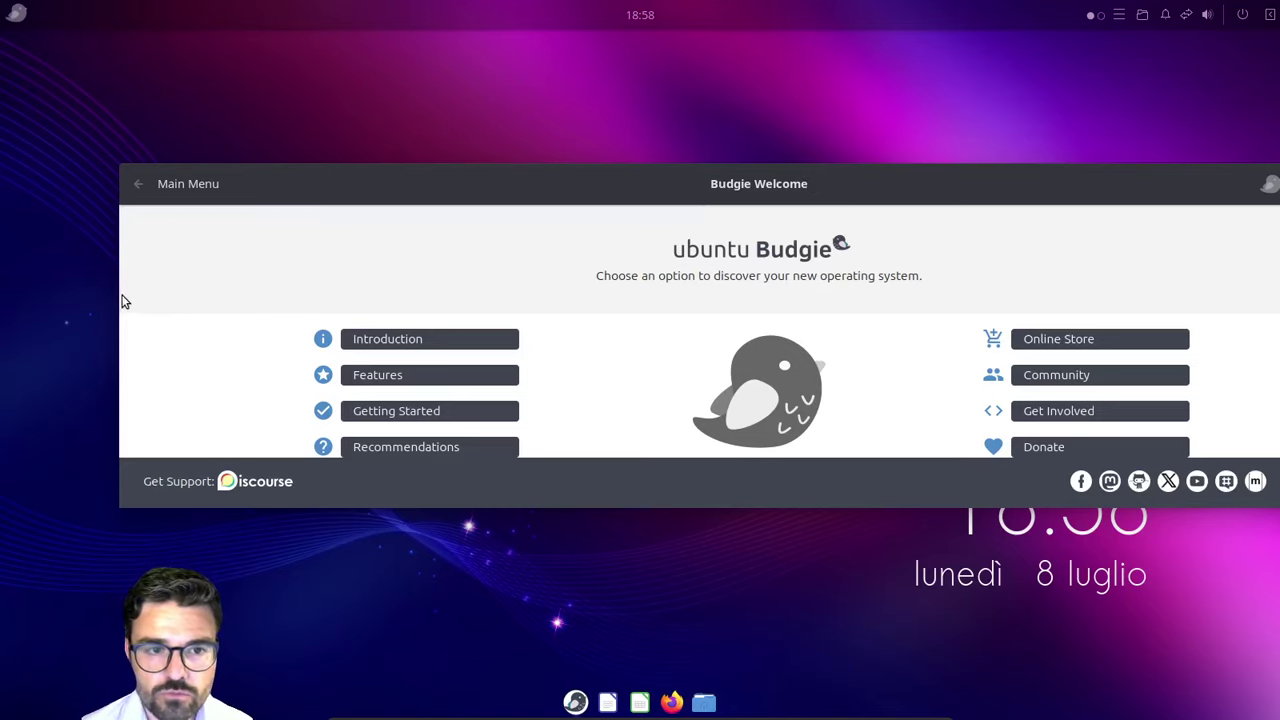
drag(120, 292, 789, 354)
drag(1066, 190, 595, 124)
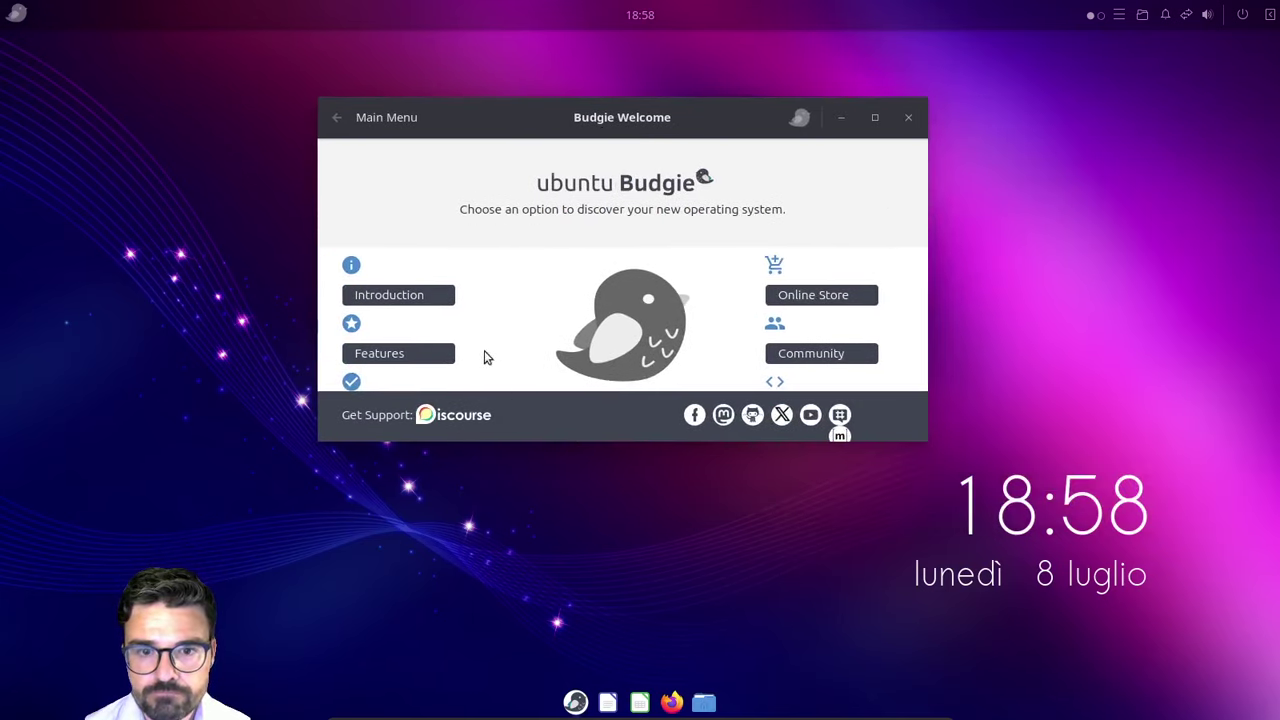
drag(927, 440, 1114, 586)
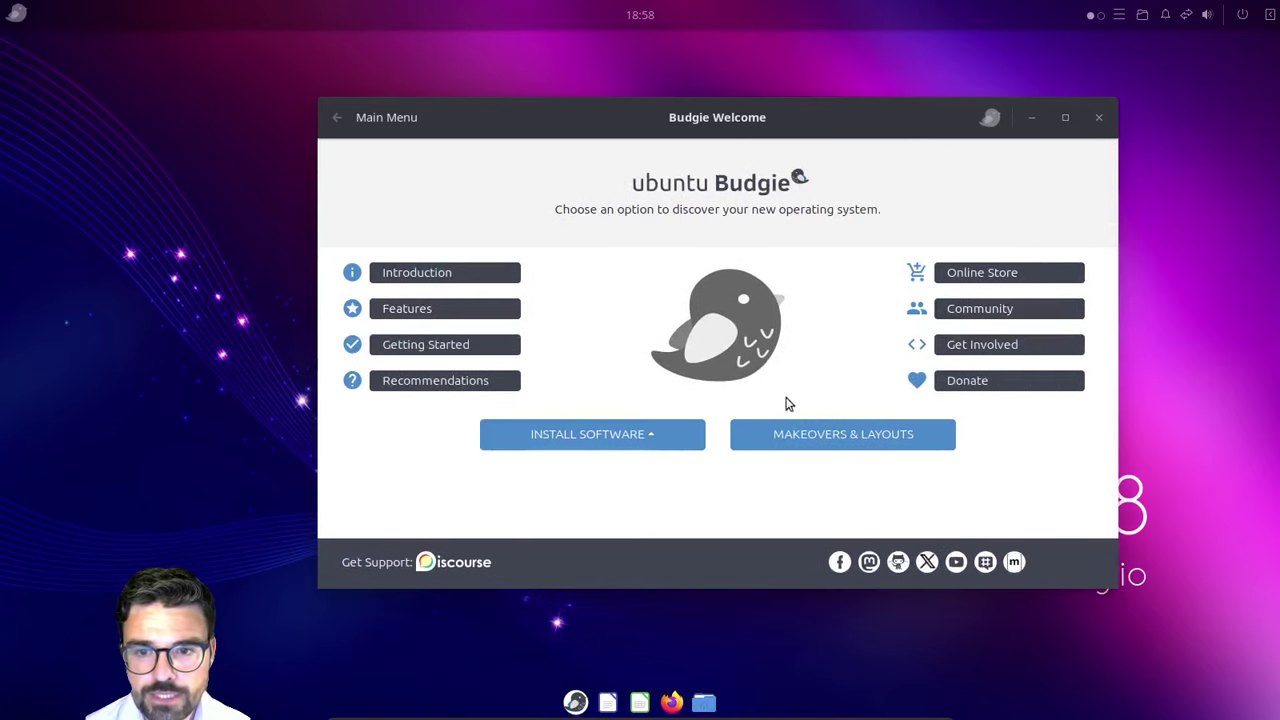
Step: Browse the recommended software list in Budgie Welcome from ClamAV and ClamTK through to Snap Applications
click(661, 446)
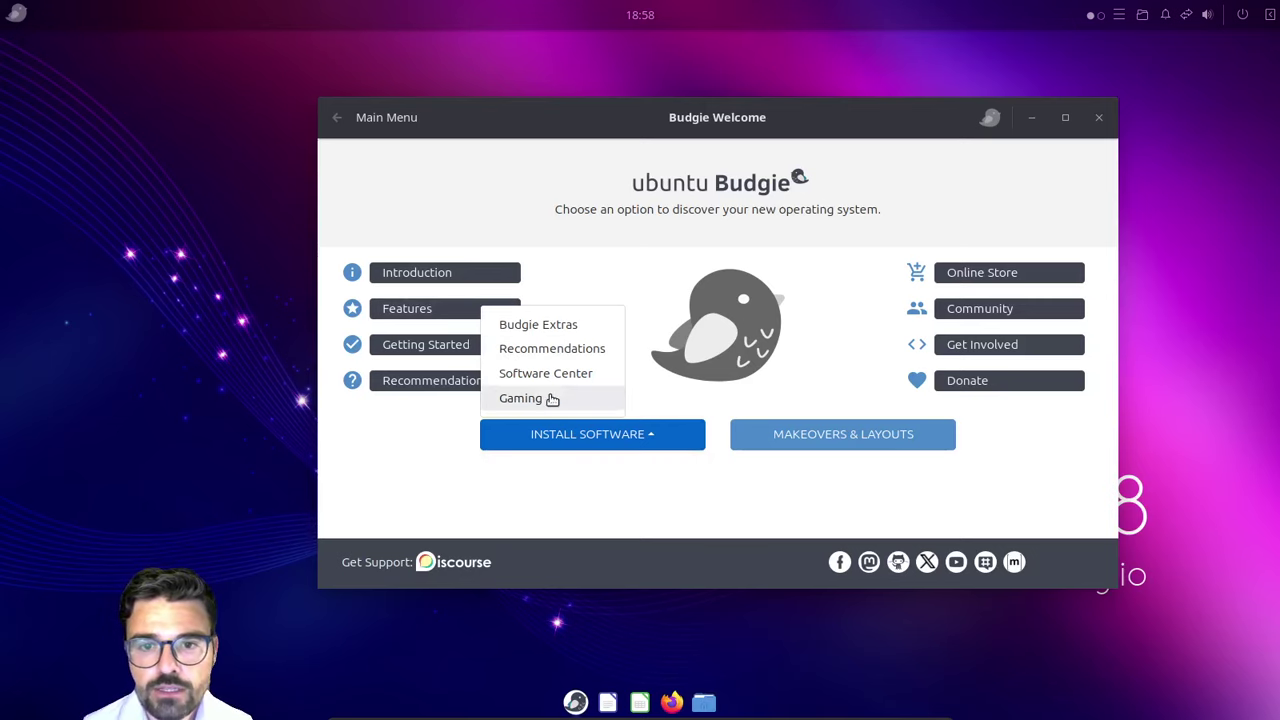
click(537, 350)
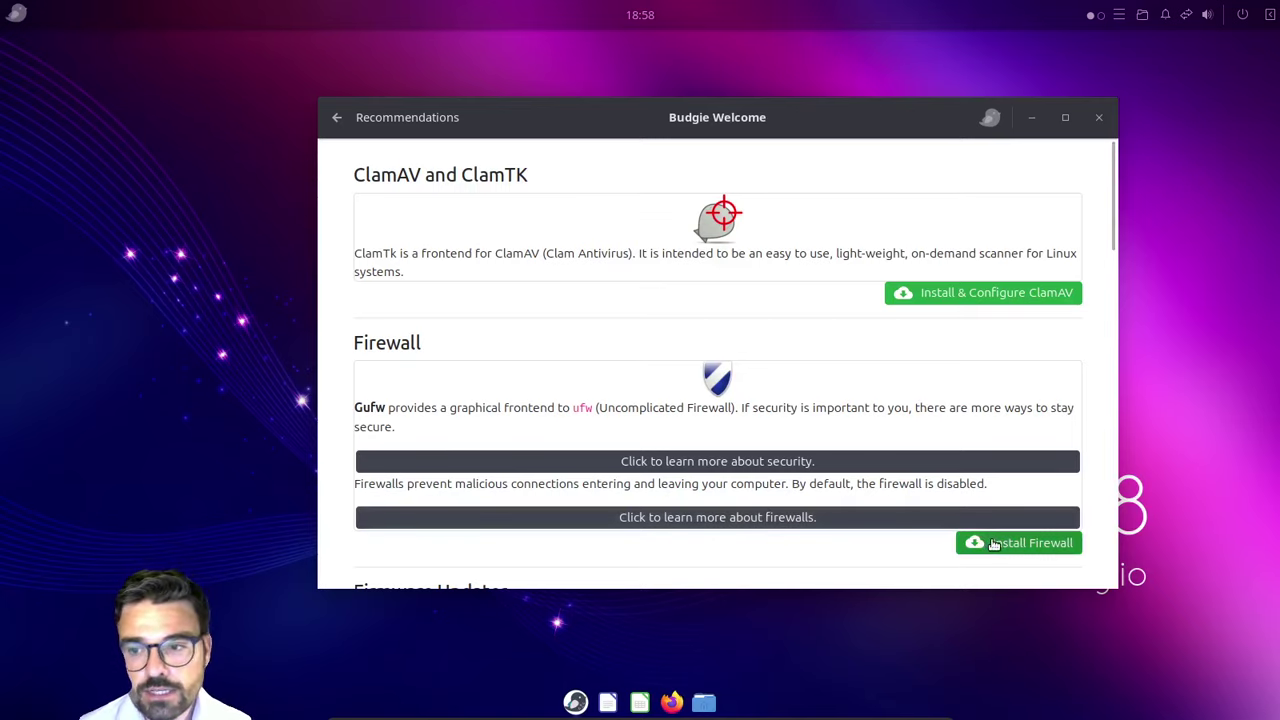
scroll(893, 445, down, 1)
scroll(892, 449, down, 2)
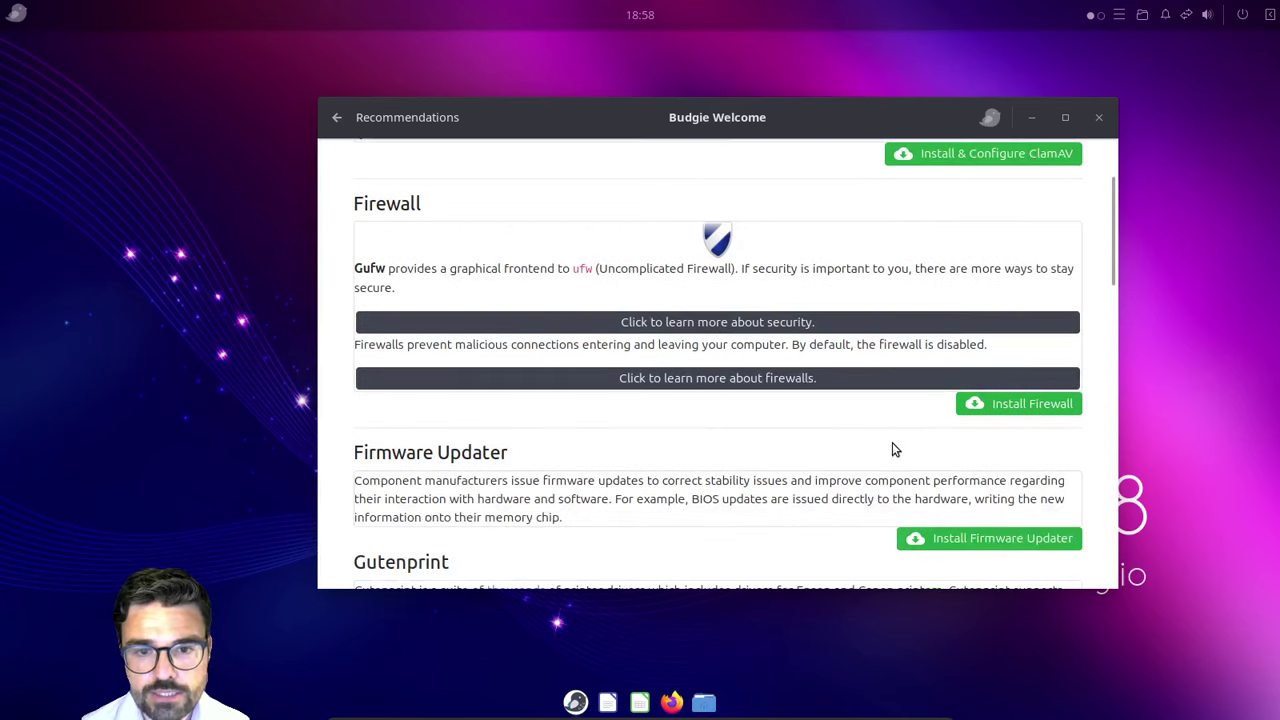
scroll(1034, 357, down, 2)
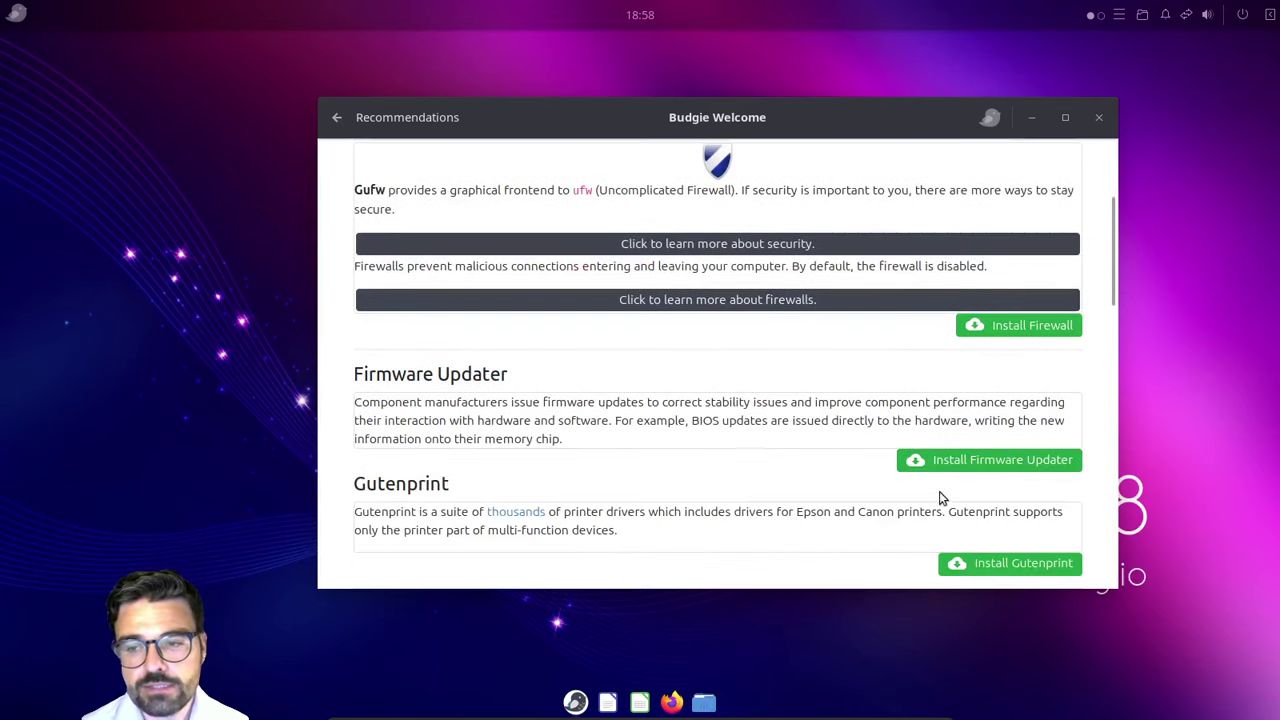
scroll(698, 333, down, 1)
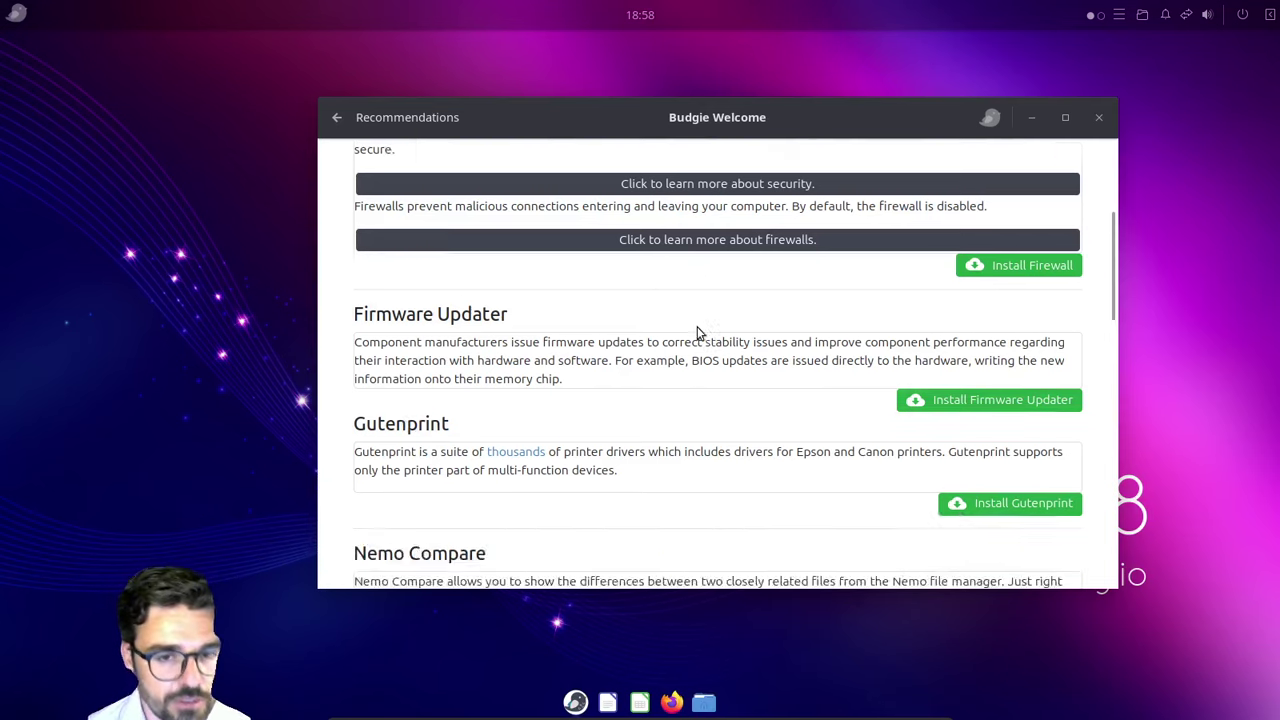
scroll(698, 333, down, 3)
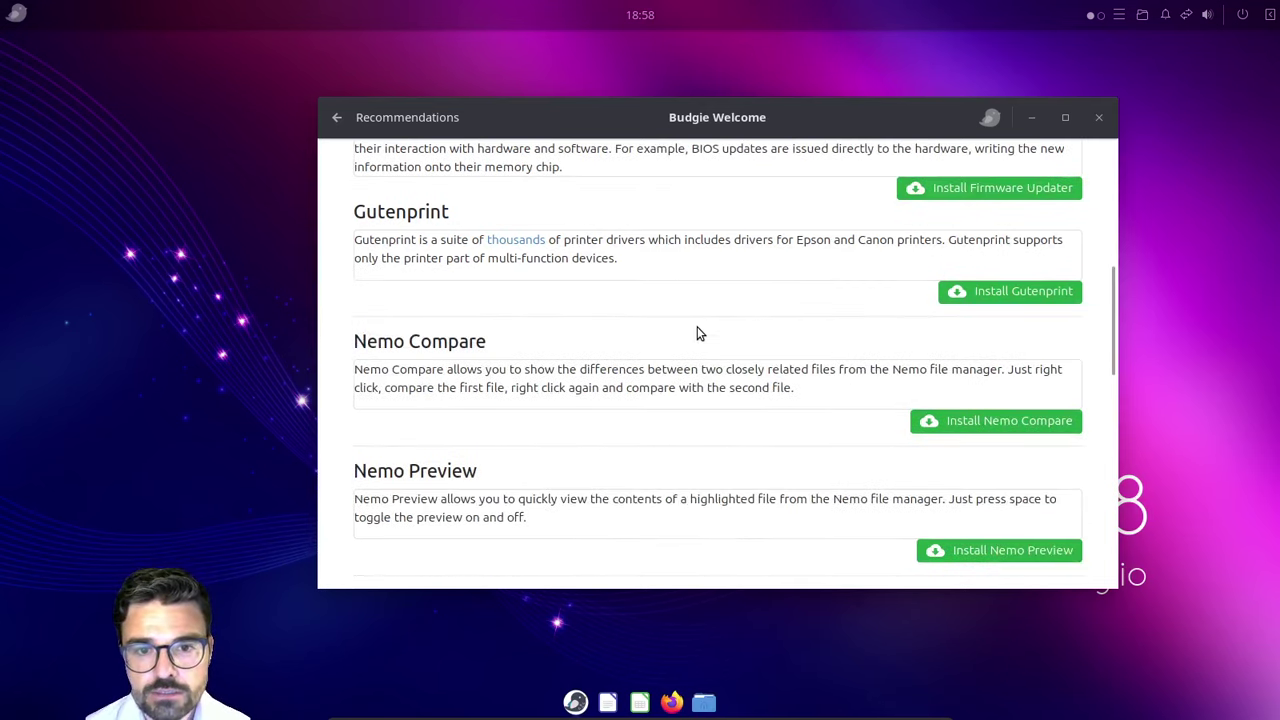
scroll(698, 333, down, 2)
scroll(698, 333, down, 2)
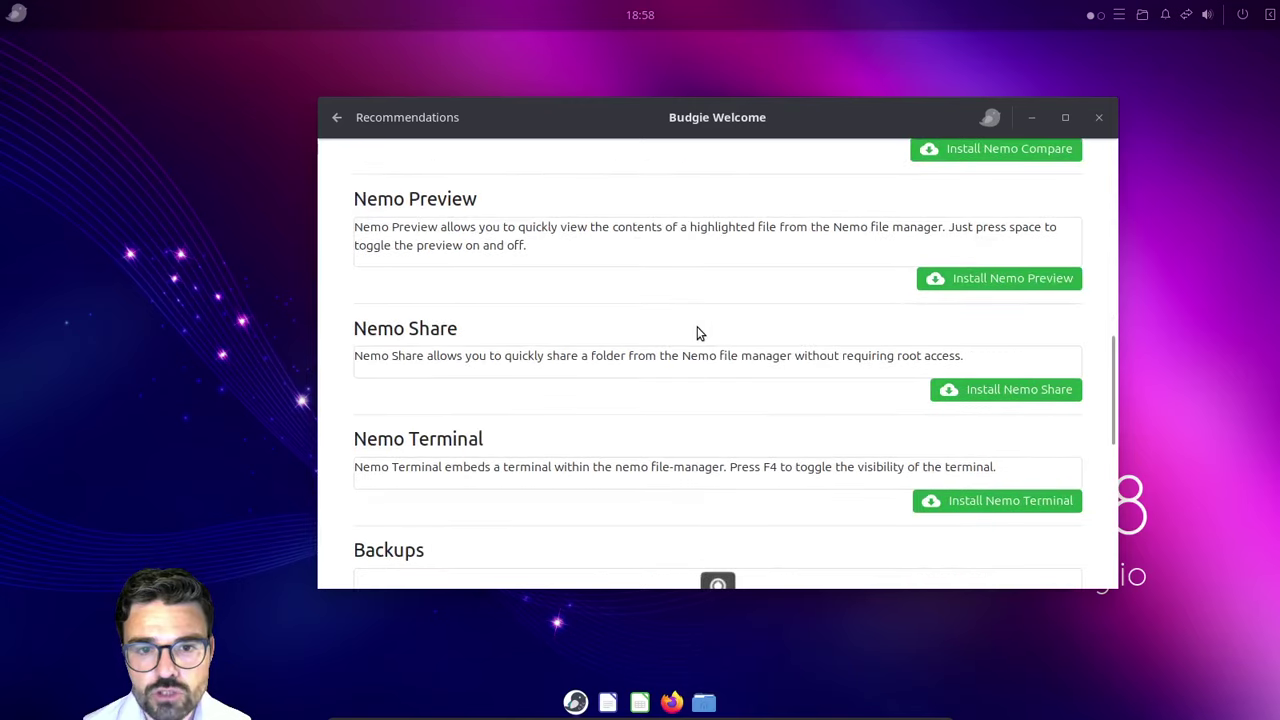
scroll(591, 432, down, 4)
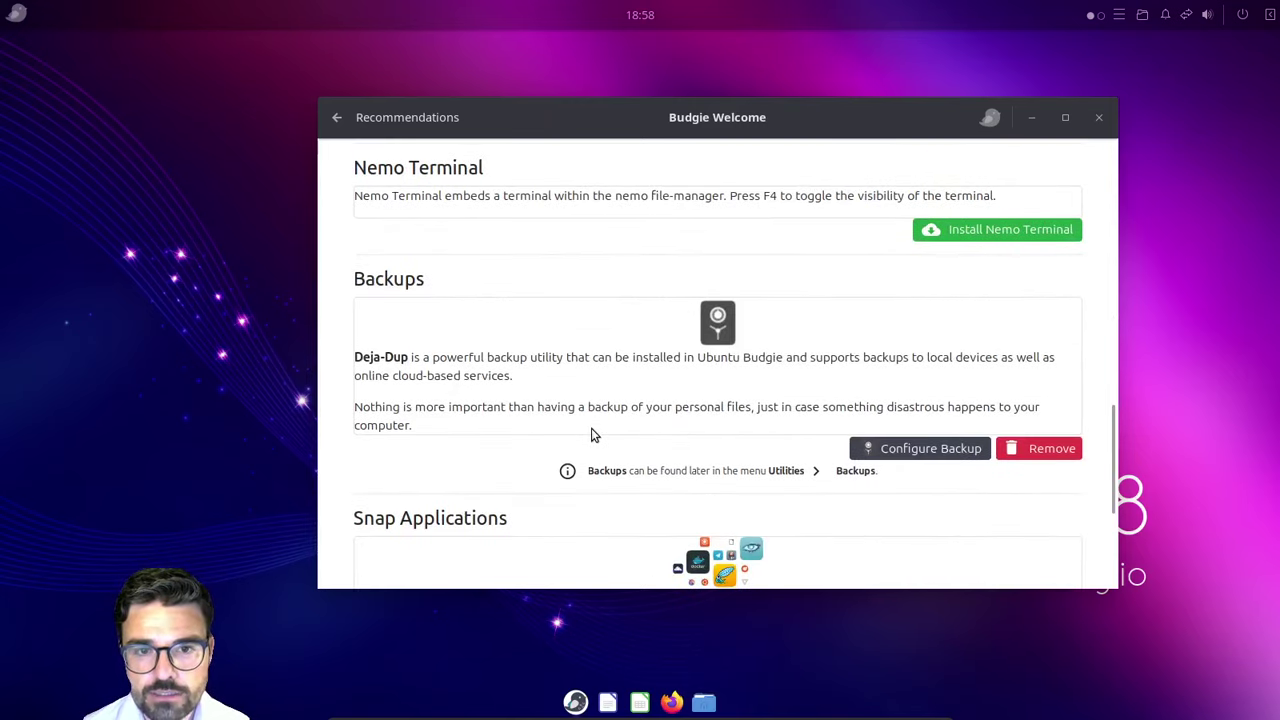
scroll(620, 380, down, 3)
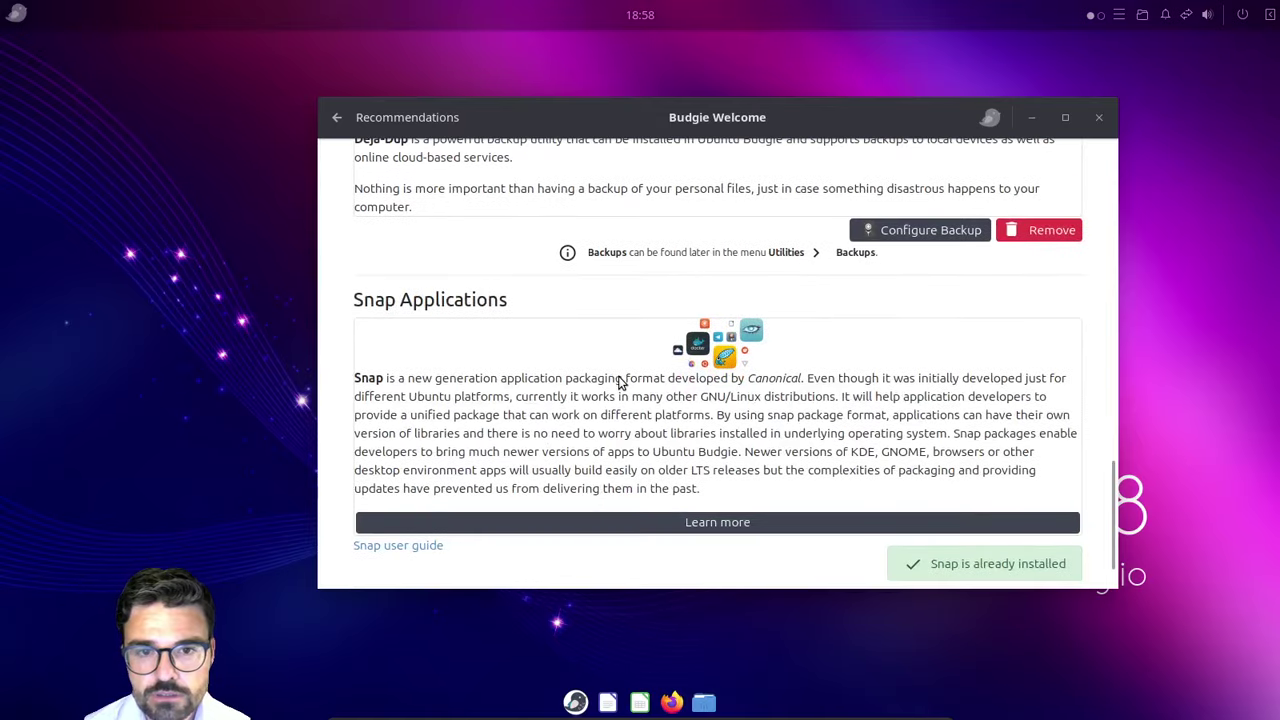
scroll(572, 410, down, 1)
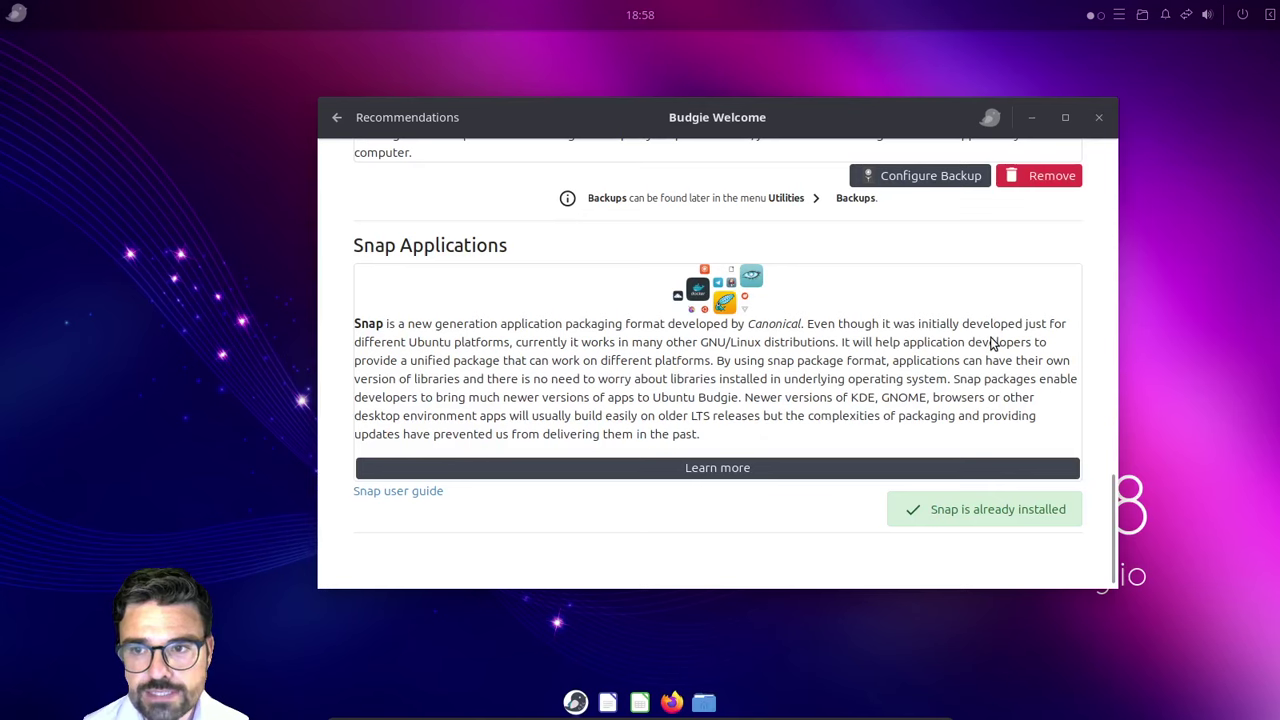
Step: Install the Gufw firewall from the recommendations and check its progress in the list of running tasks
scroll(993, 342, up, 6)
scroll(993, 342, up, 12)
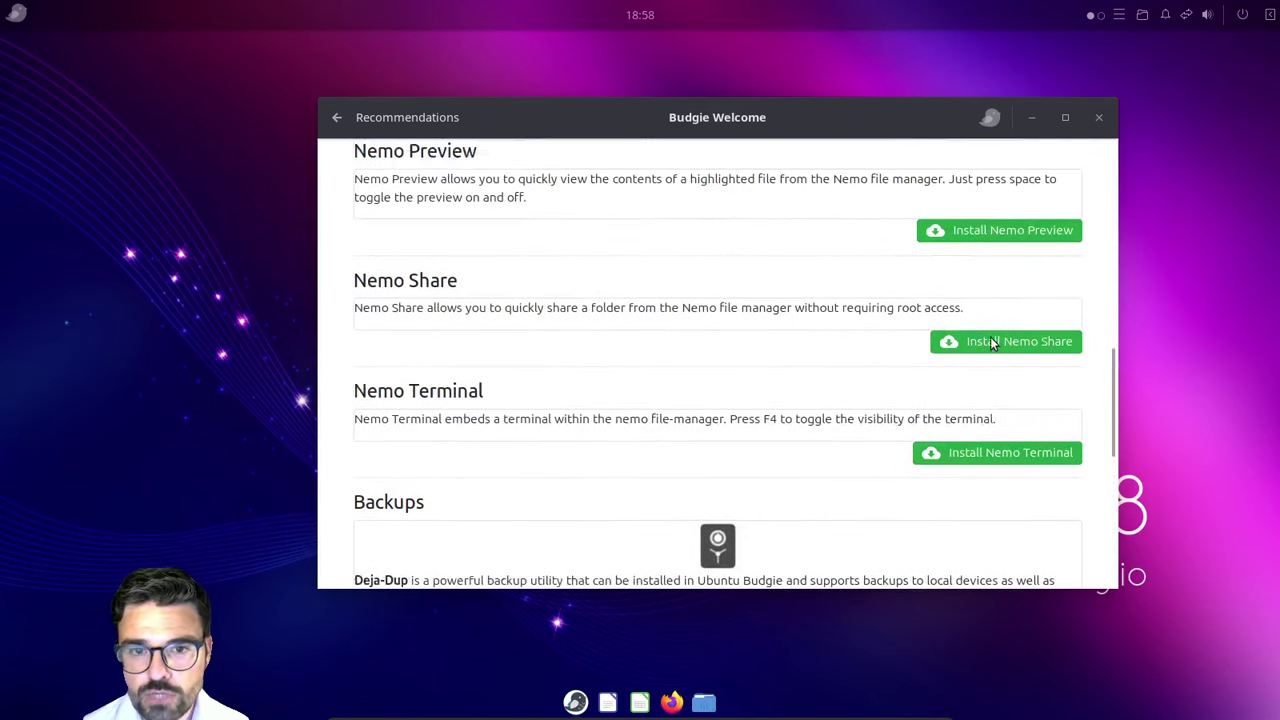
scroll(993, 343, up, 2)
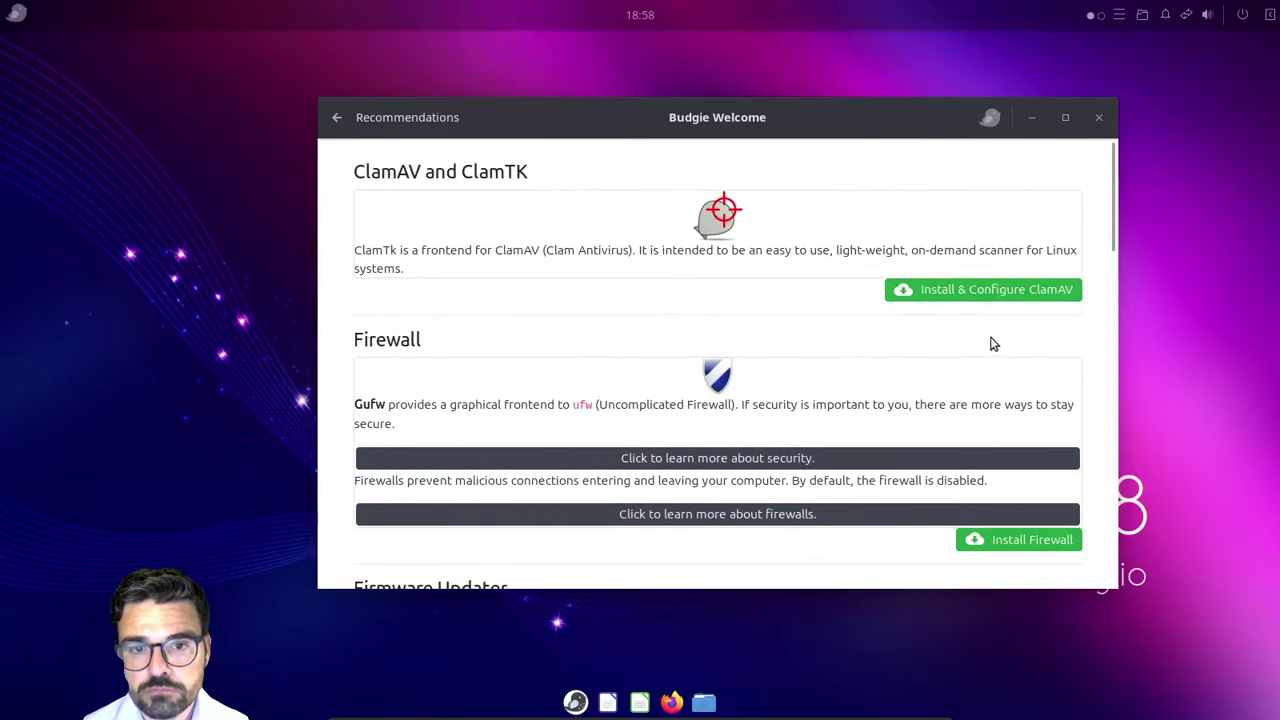
click(1023, 542)
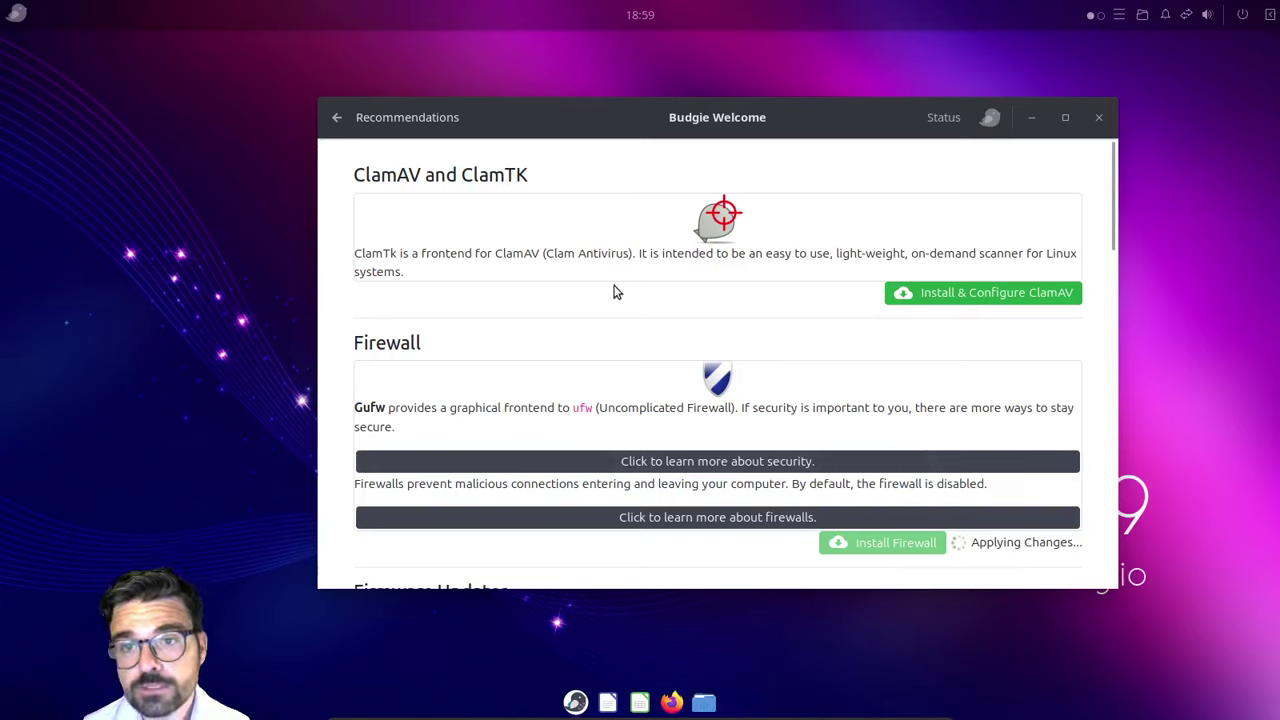
click(945, 106)
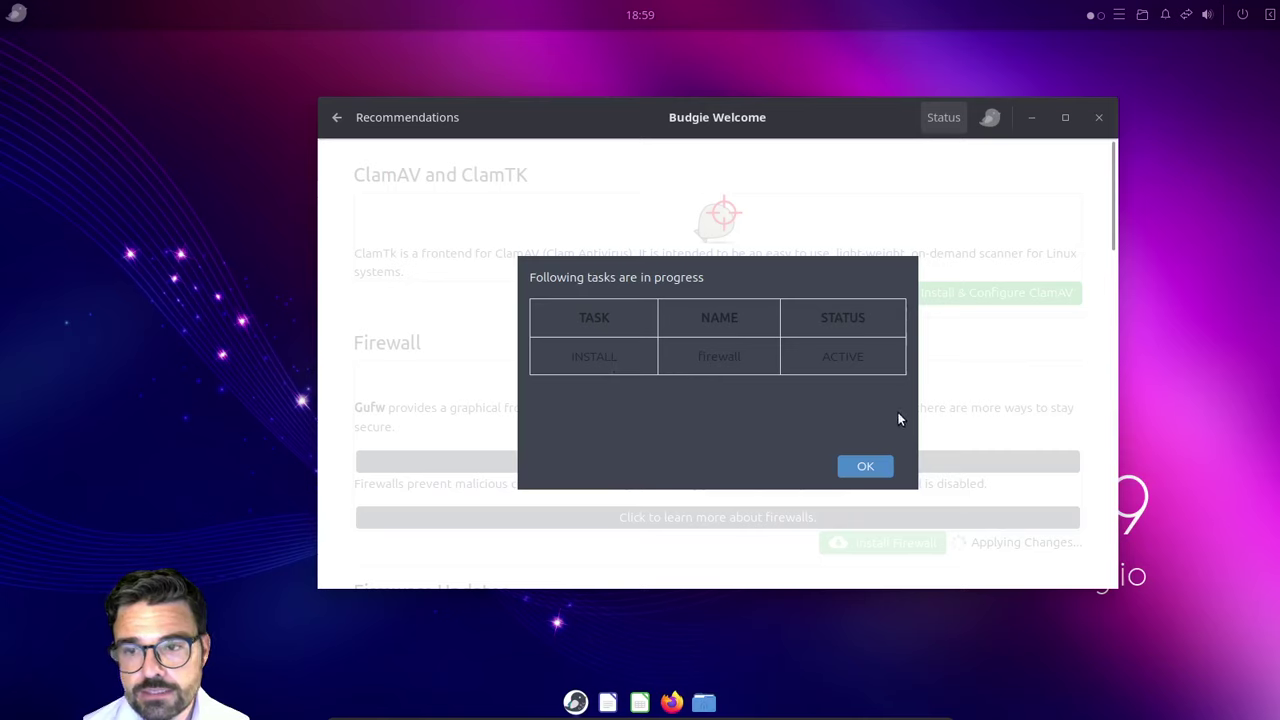
click(865, 468)
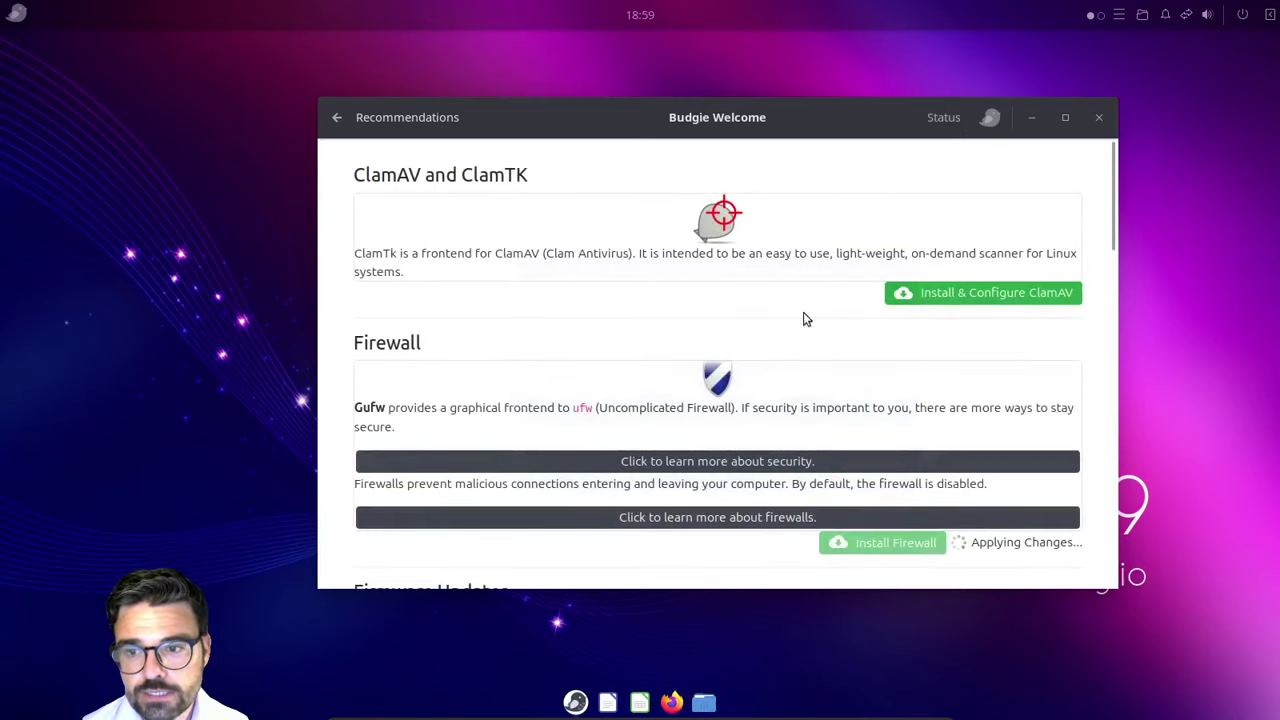
Step: Return Budgie Welcome to its main menu, then find and launch the firewall configuration, authenticating with the account password
click(337, 117)
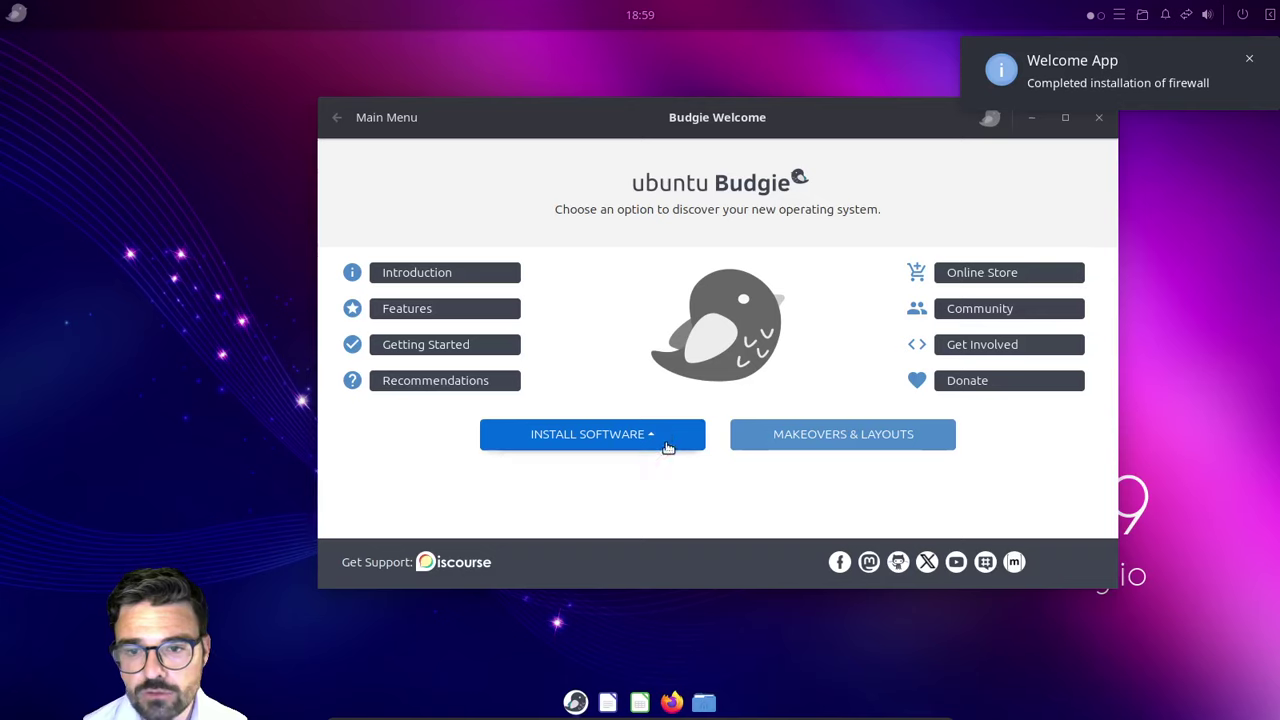
key(super)
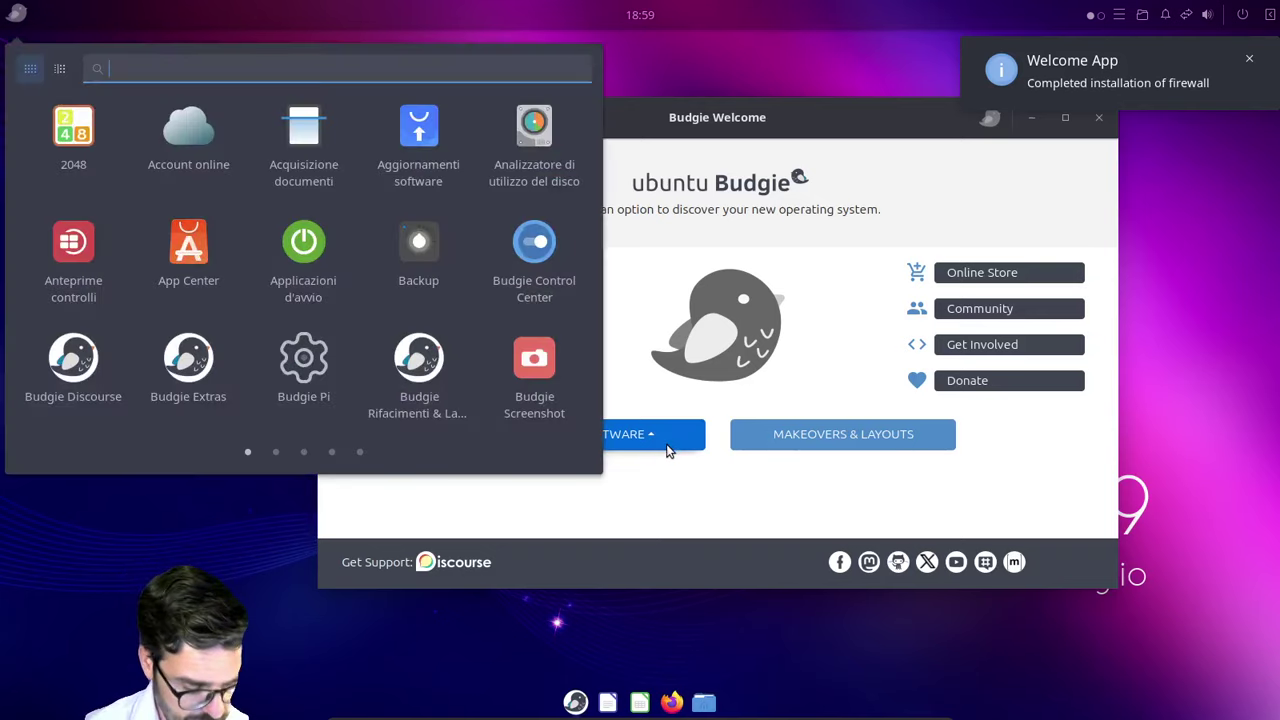
text(fir)
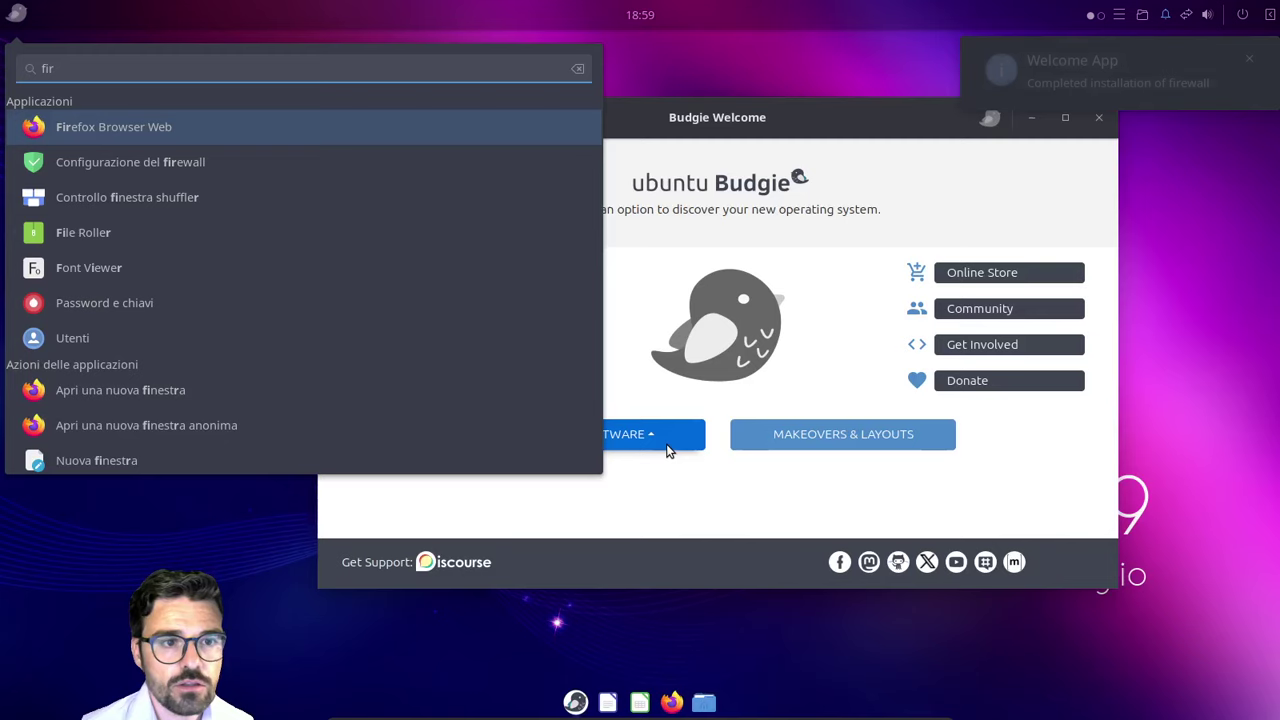
key(Down)
key(Return)
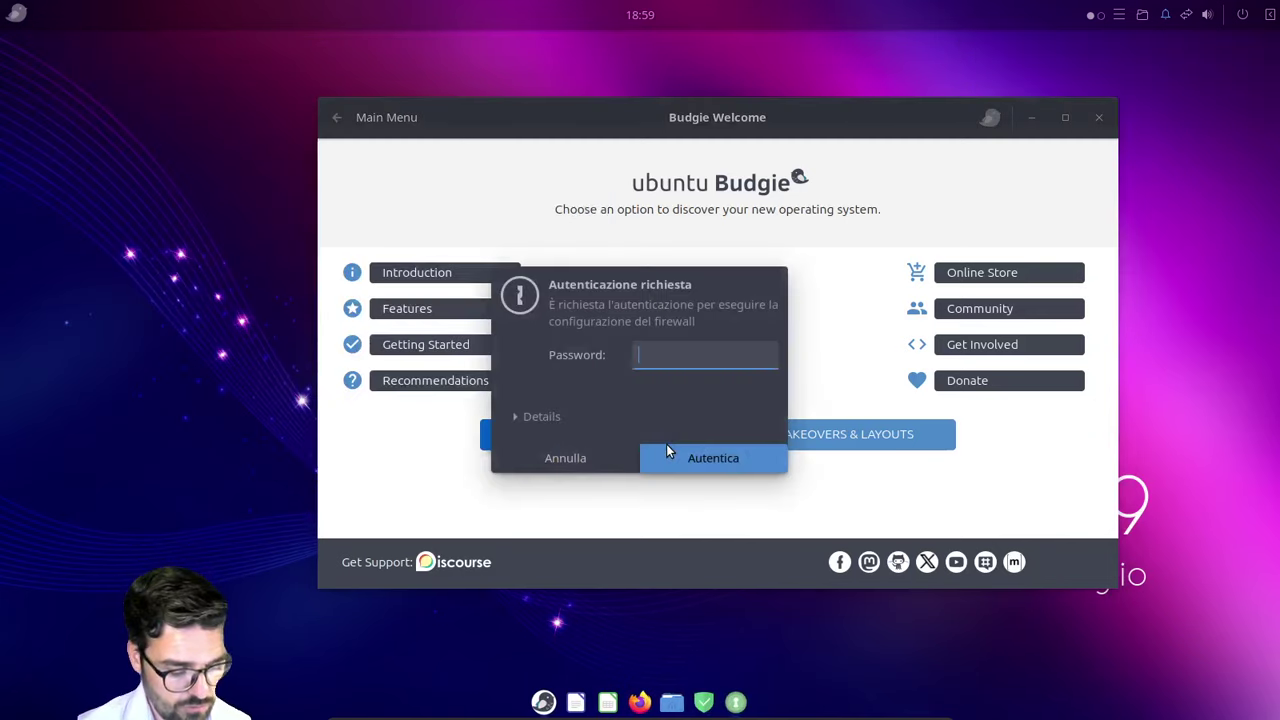
click(666, 444)
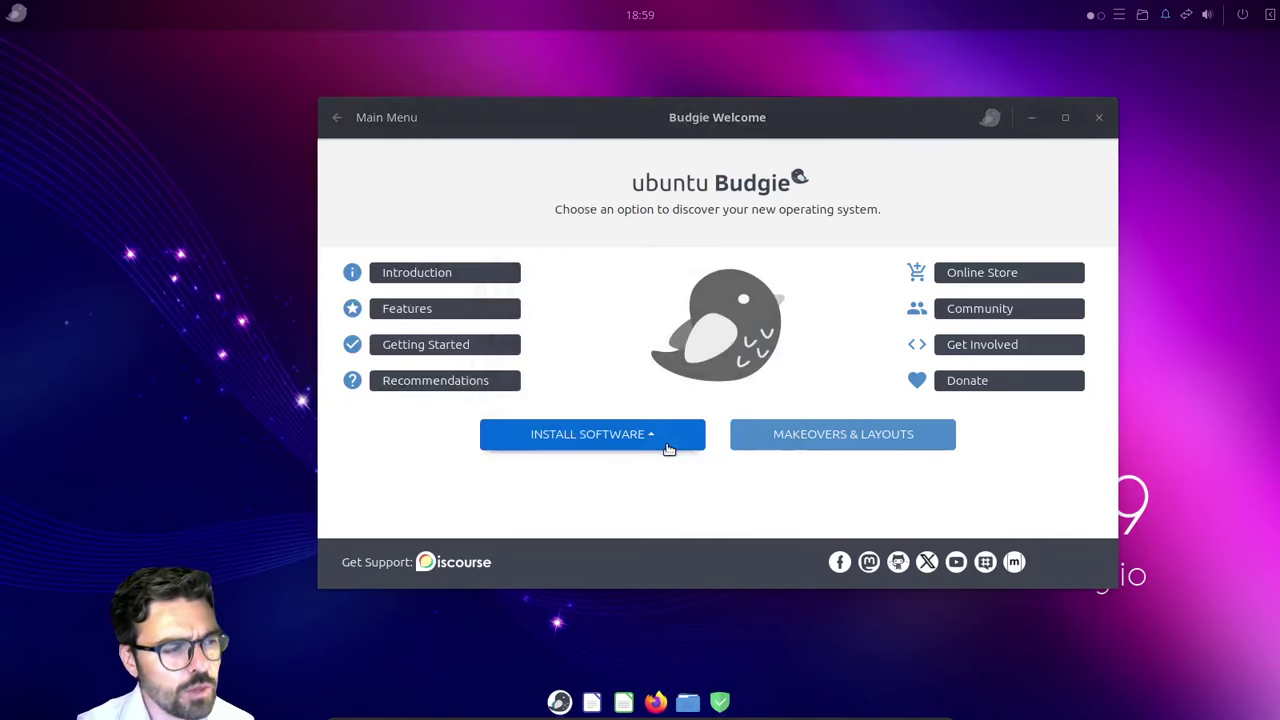
Step: Enable the firewall for the Casa profile, move its window further onto the desktop, and close it
click(117, 160)
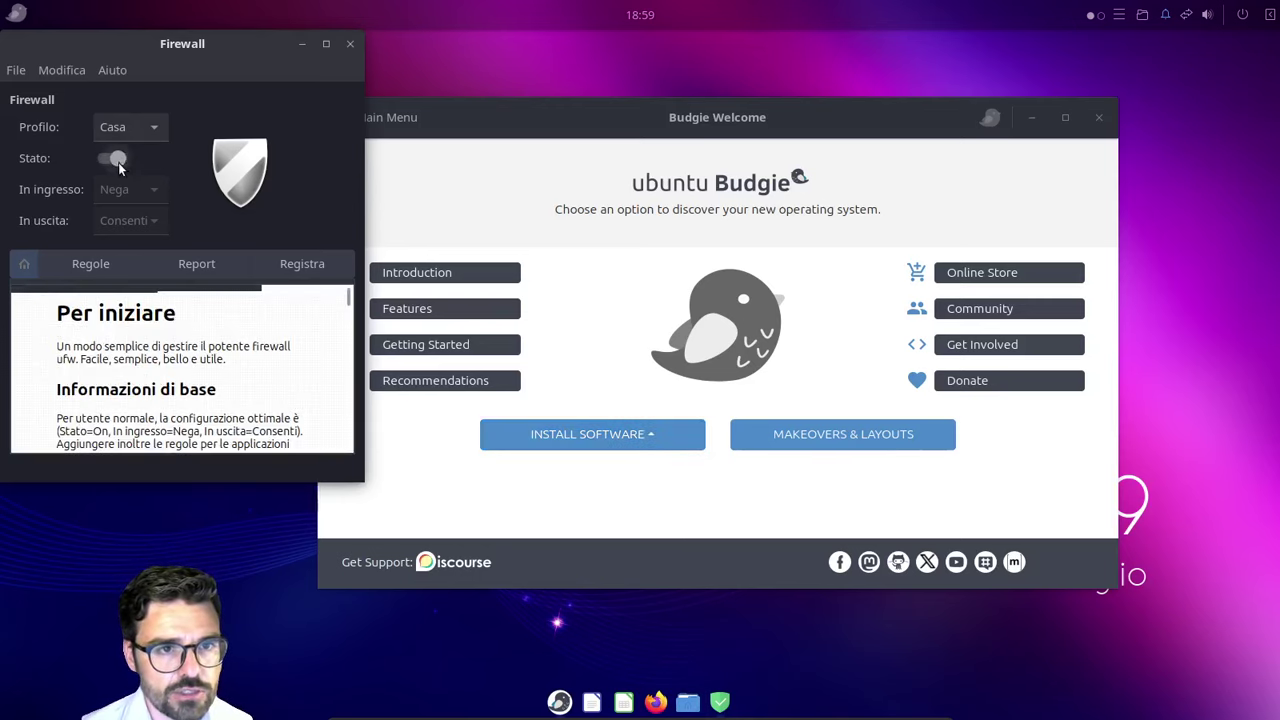
drag(214, 42, 467, 146)
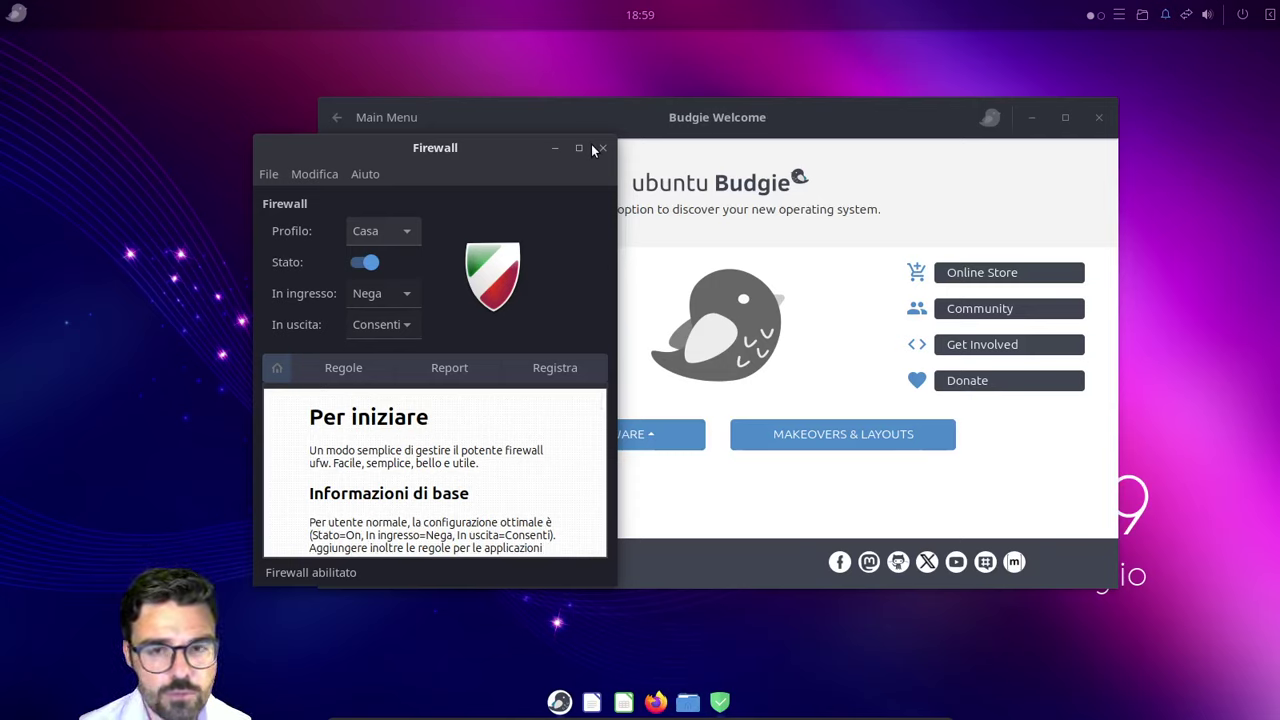
click(602, 148)
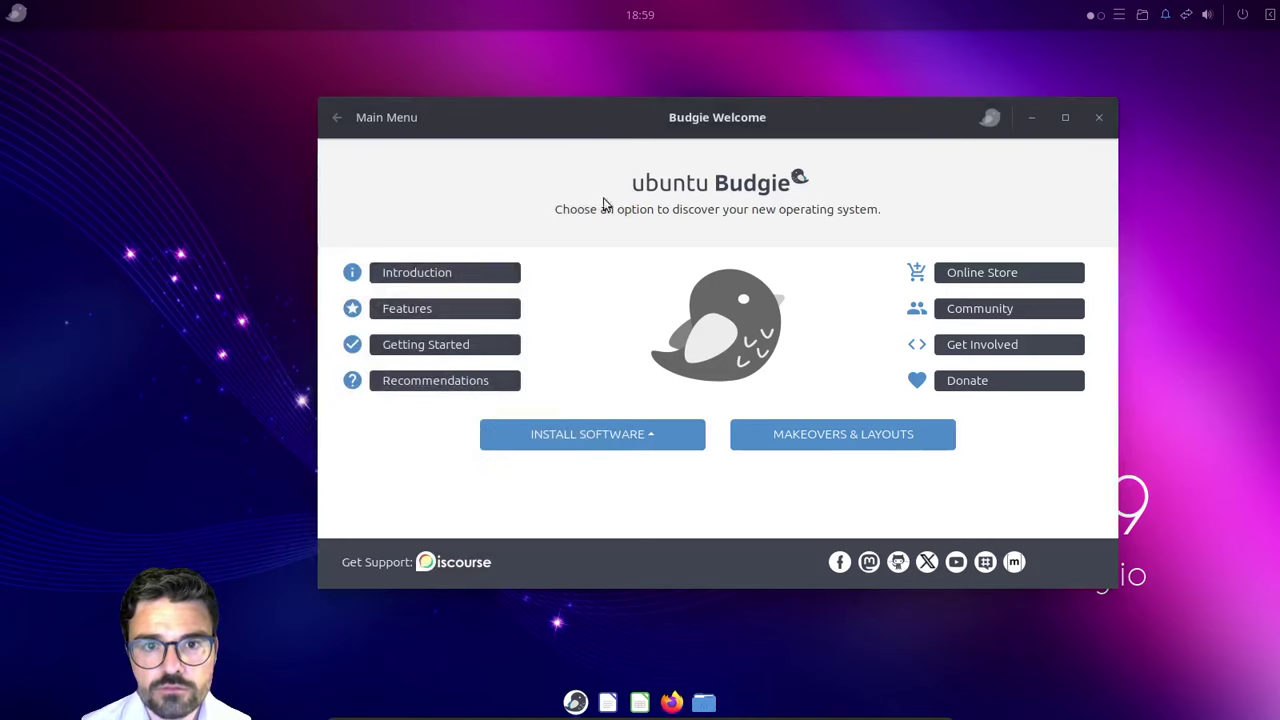
Step: Reopen the software recommendations to review the installed firewall's entry, then return to the main menu
click(686, 432)
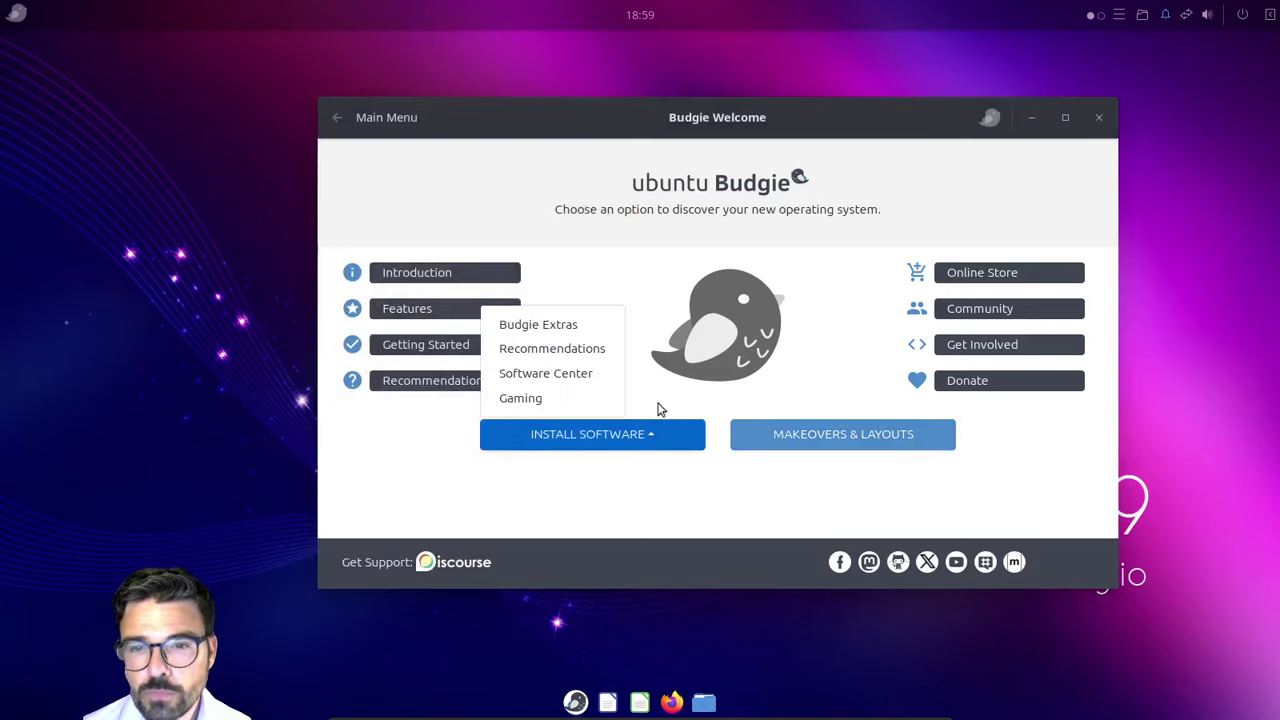
click(553, 350)
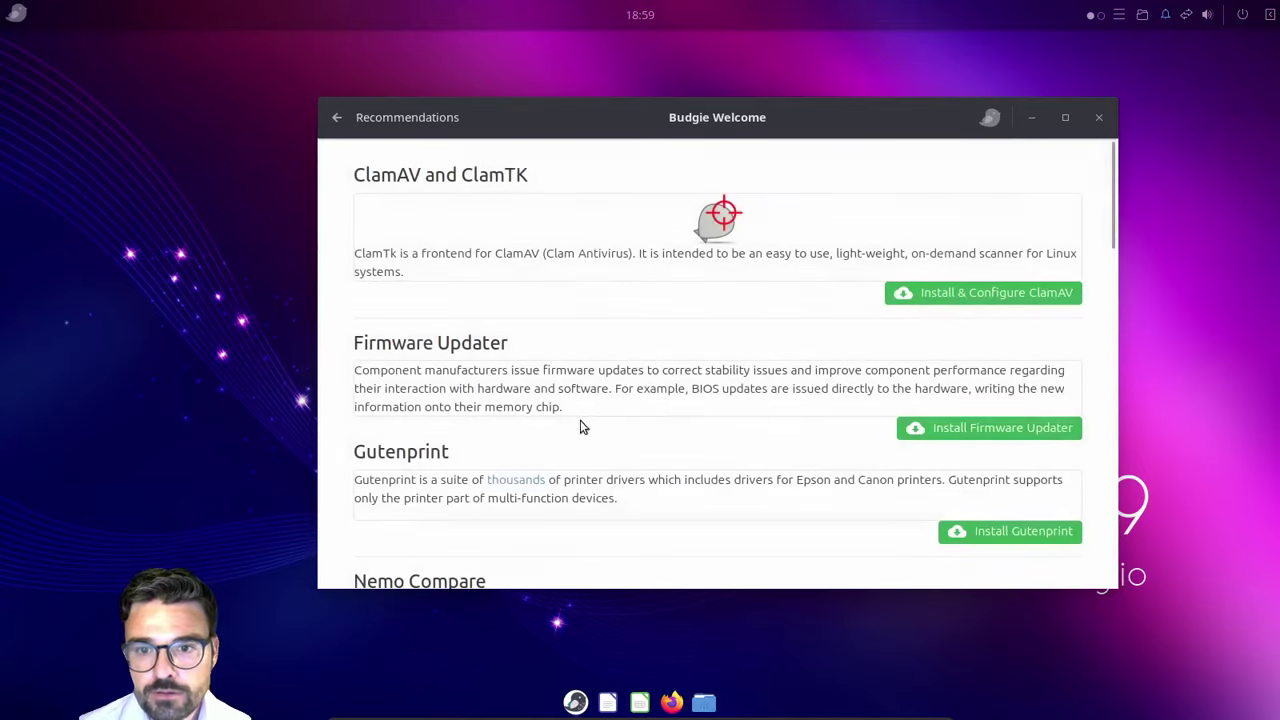
scroll(630, 413, down, 15)
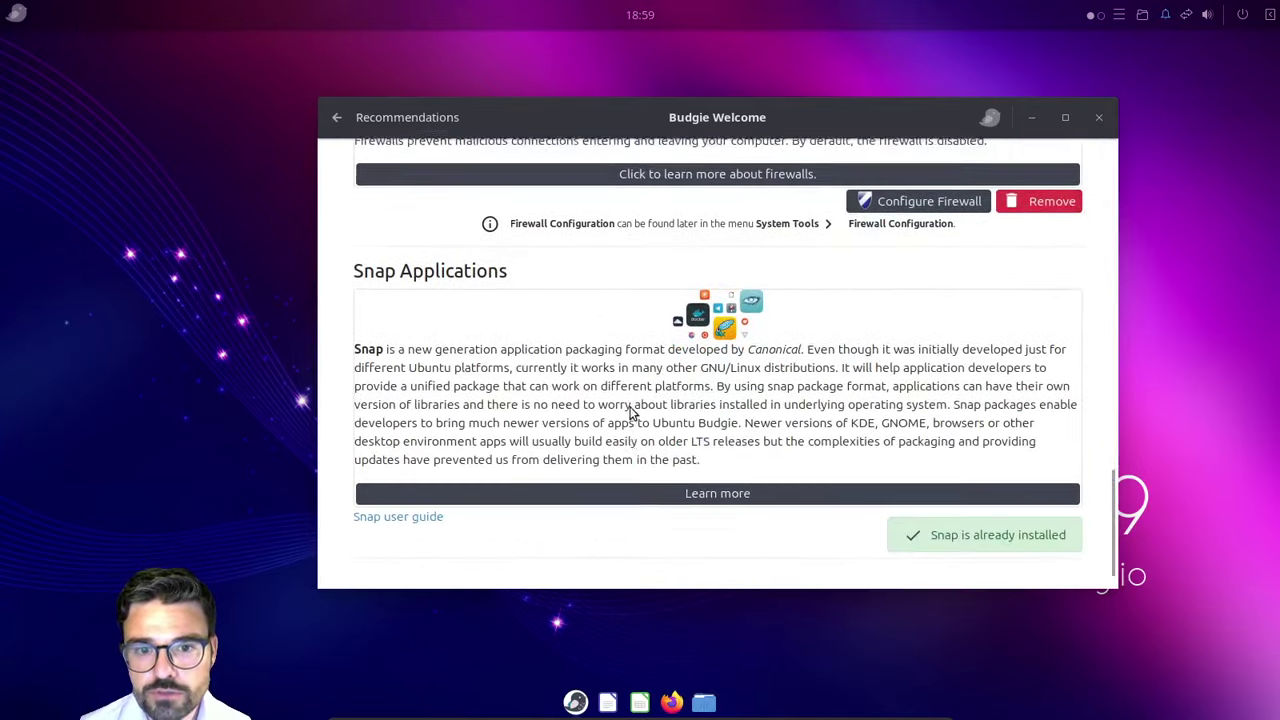
click(337, 117)
Step: Open the Software Center from Budgie Welcome's software installation options, then close it
click(600, 438)
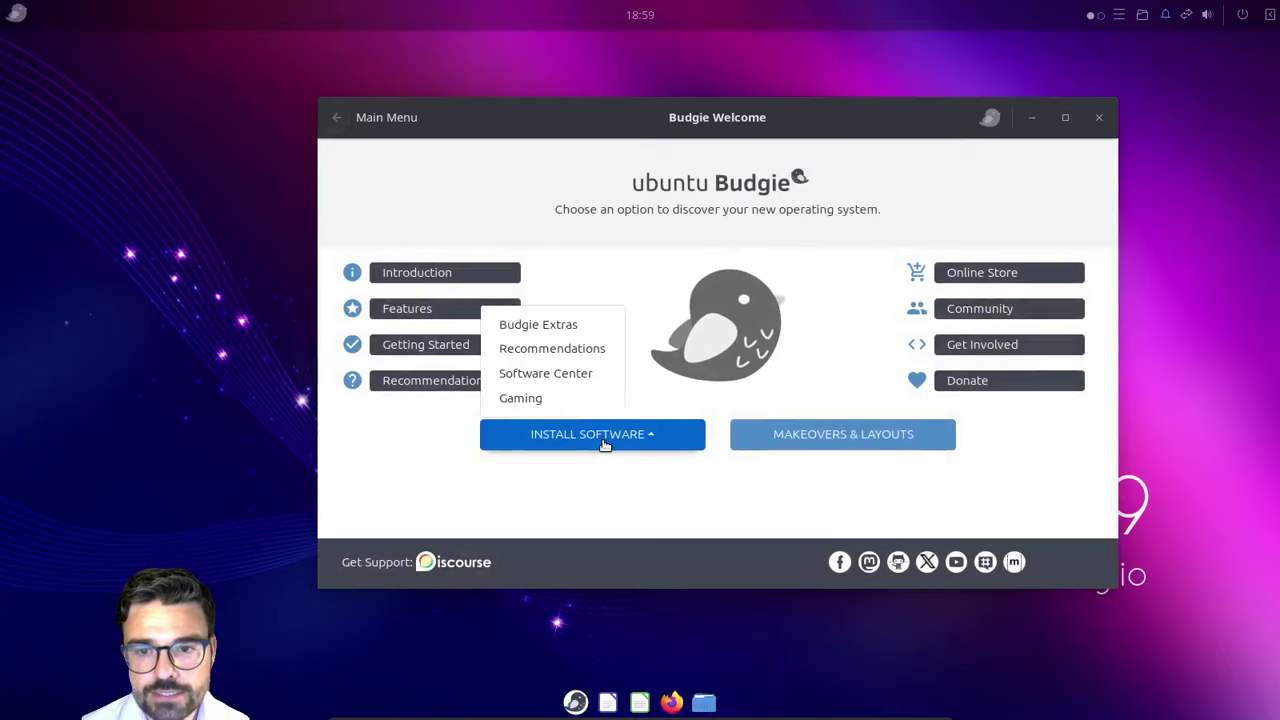
click(556, 386)
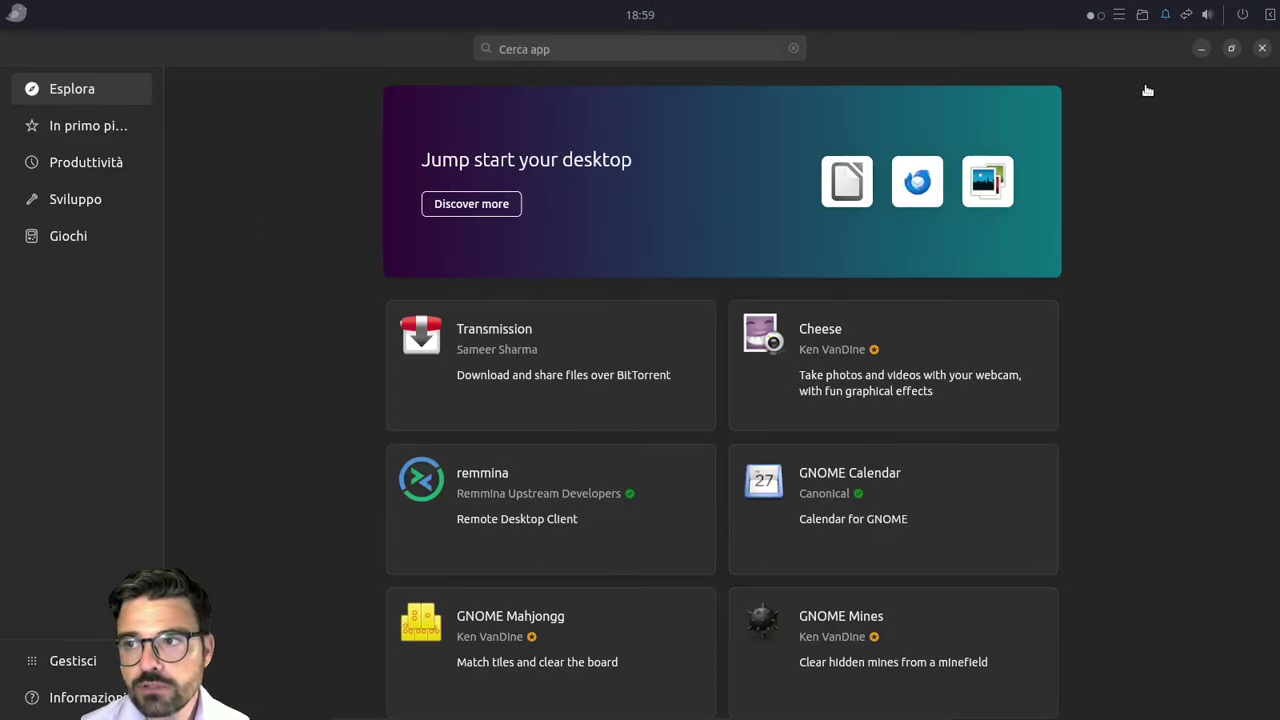
click(1263, 50)
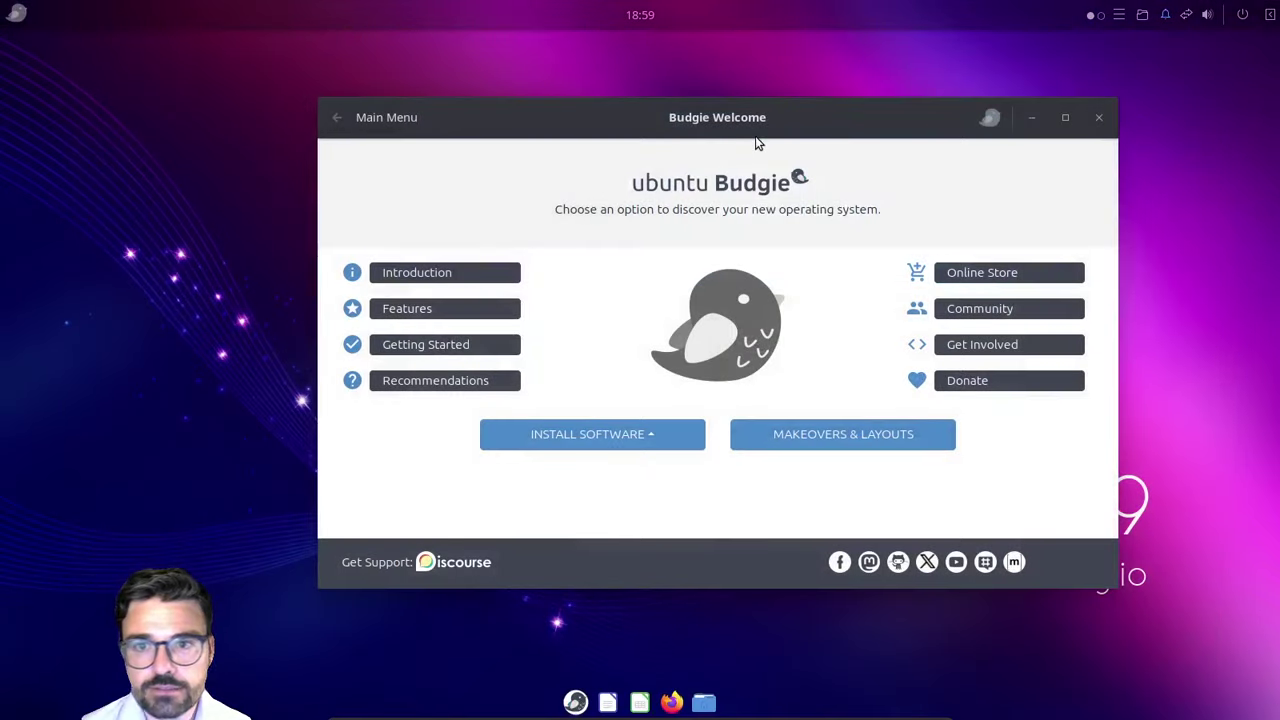
Step: Open the Gaming section of Budgie Welcome and review the available gaming clients
click(598, 425)
click(571, 408)
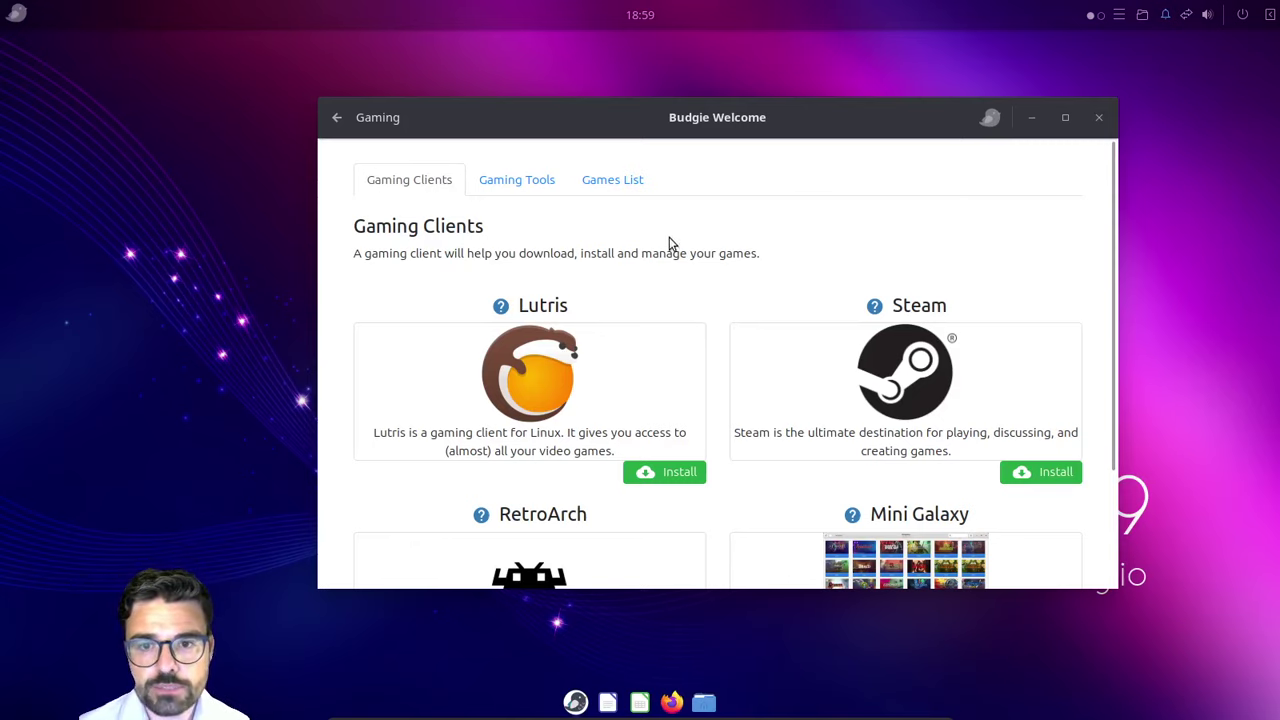
scroll(668, 245, down, 3)
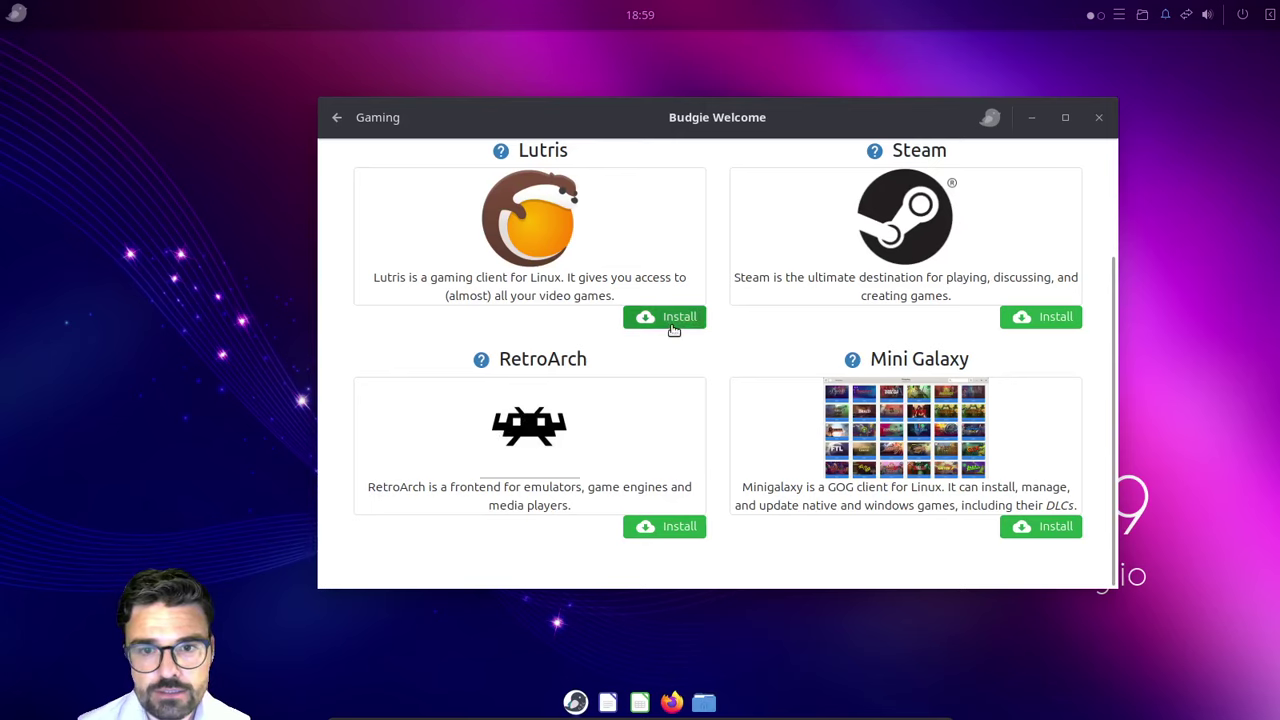
scroll(897, 447, up, 3)
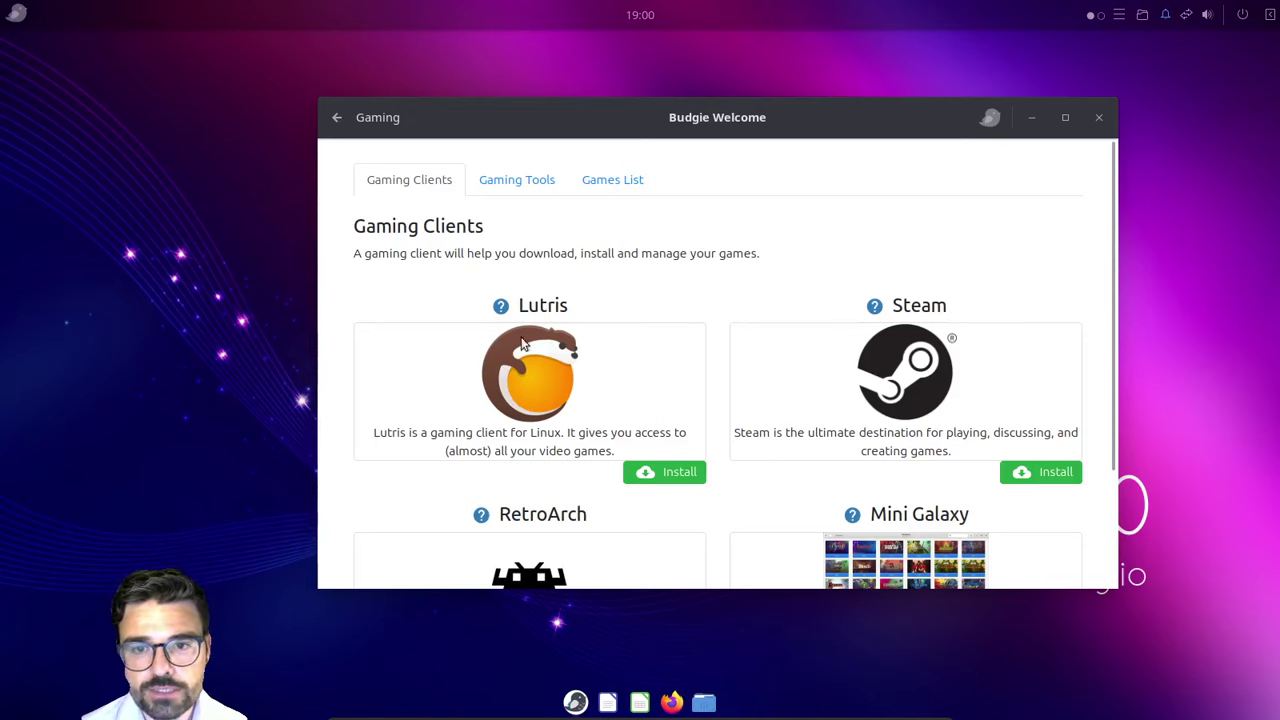
scroll(828, 398, down, 3)
scroll(828, 398, up, 3)
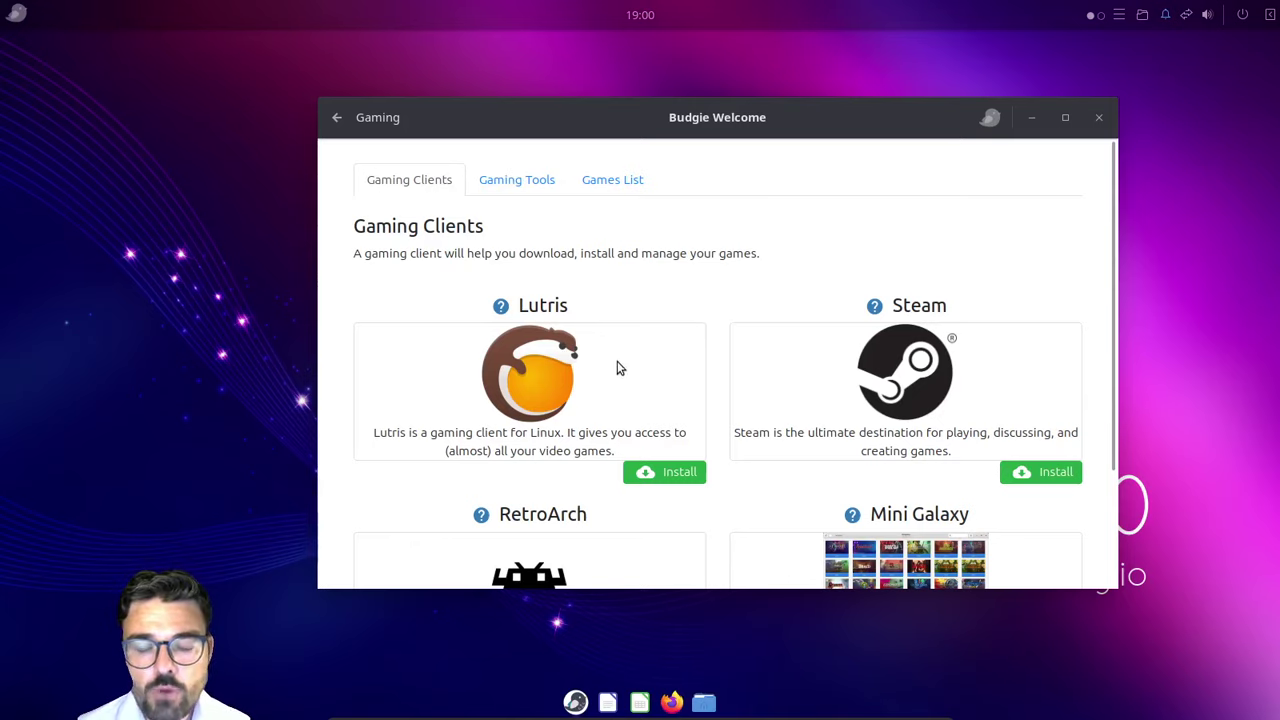
Step: Review the available Gaming Tools down to GOverlay + Mango HUD and CoreCtrl
click(516, 180)
scroll(716, 352, down, 6)
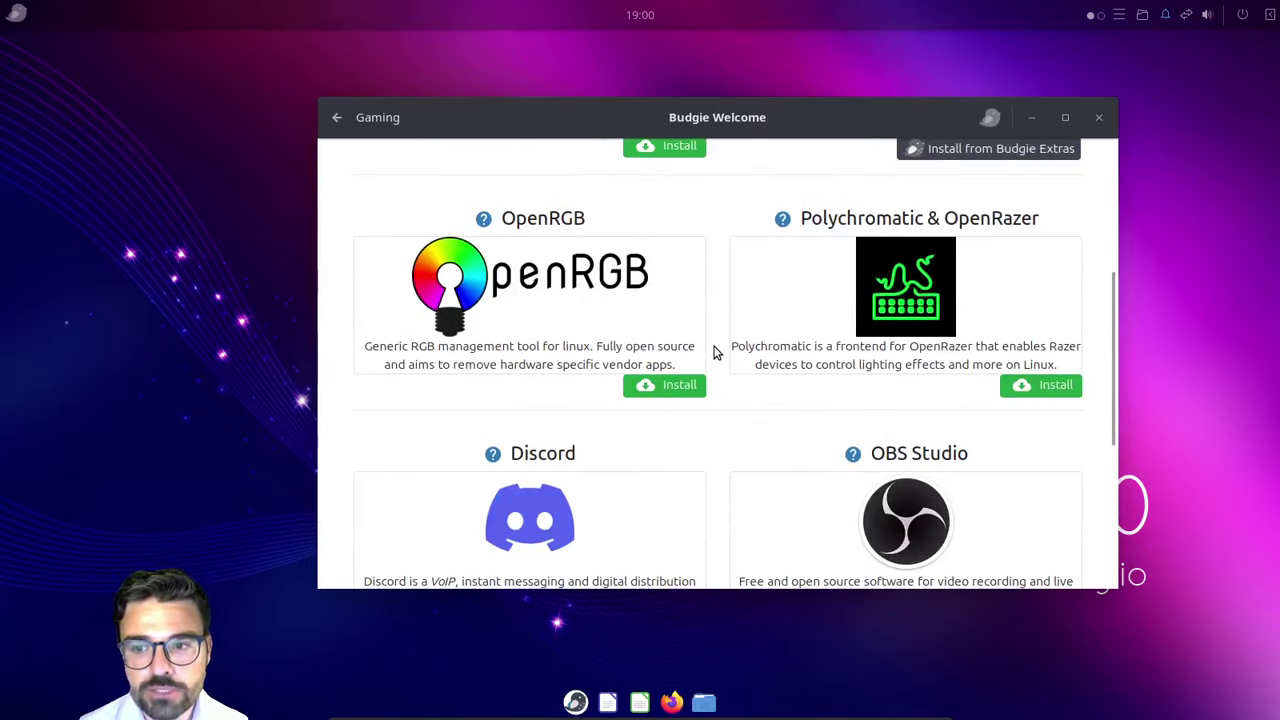
scroll(841, 372, down, 6)
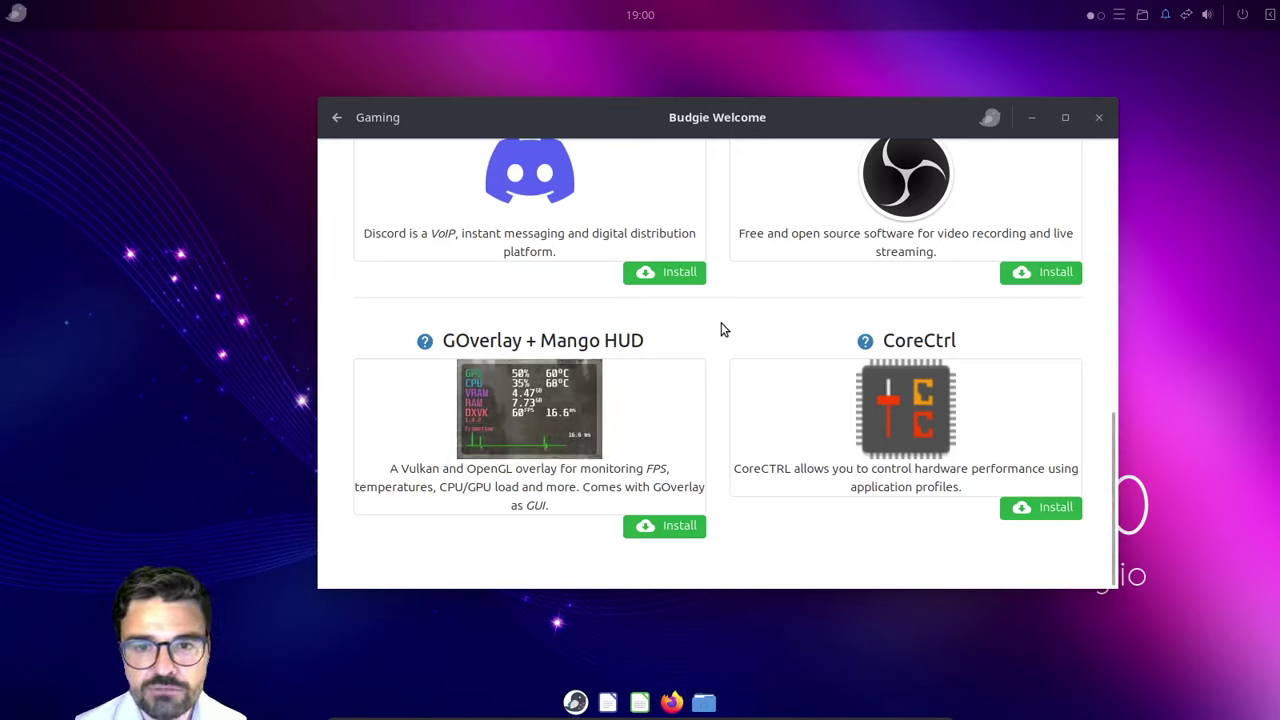
Step: Look over the gaming tools once more, from GOverlay and CoreCtrl back up to Piper
scroll(540, 380, up, 7)
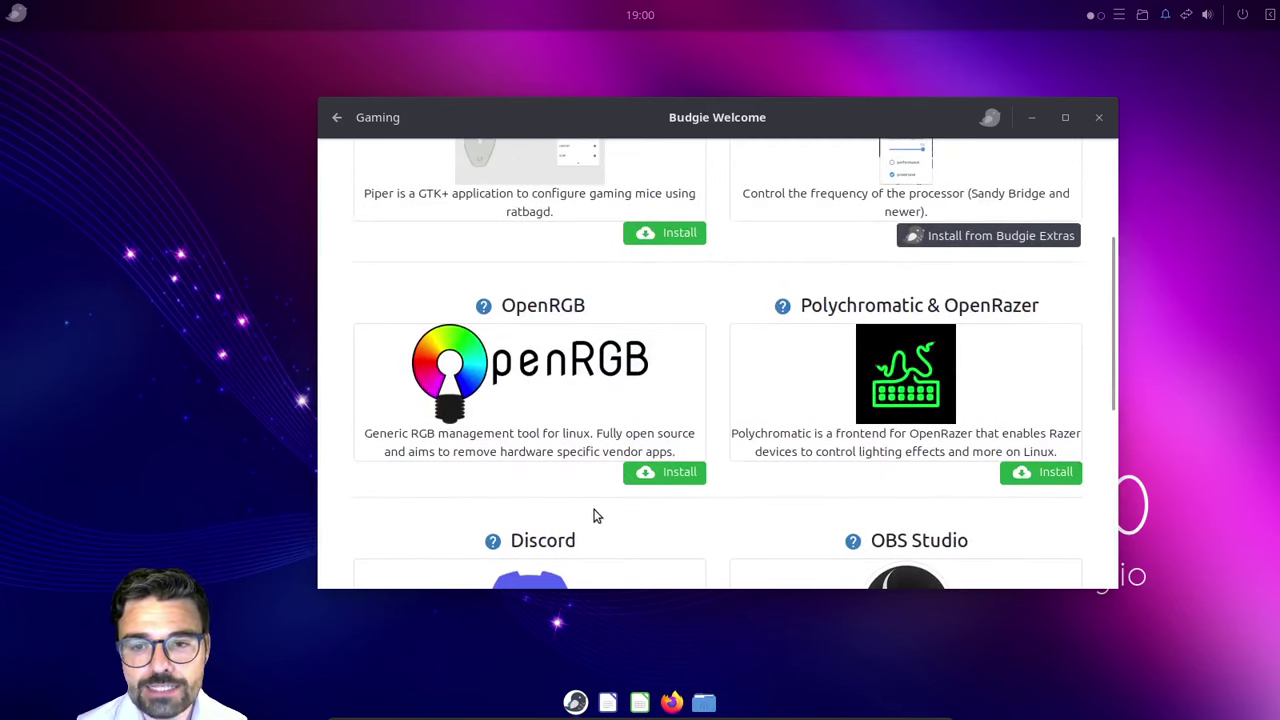
scroll(594, 515, down, 7)
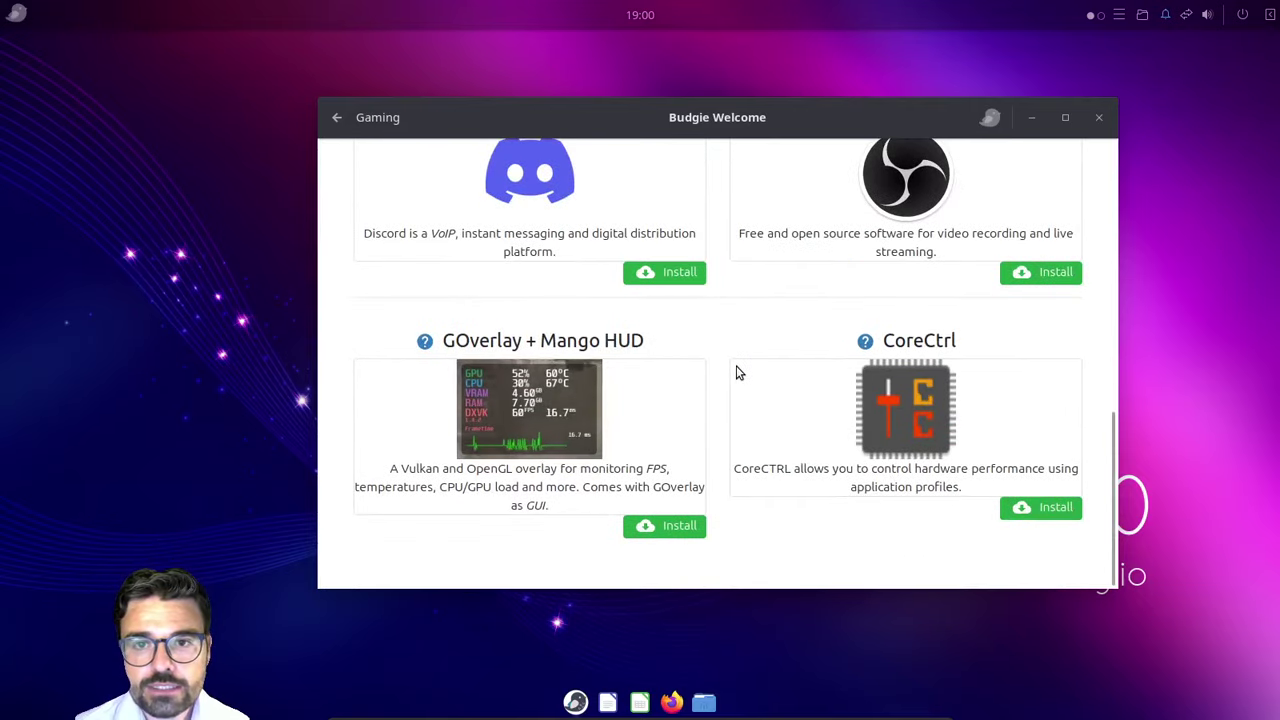
scroll(737, 372, up, 8)
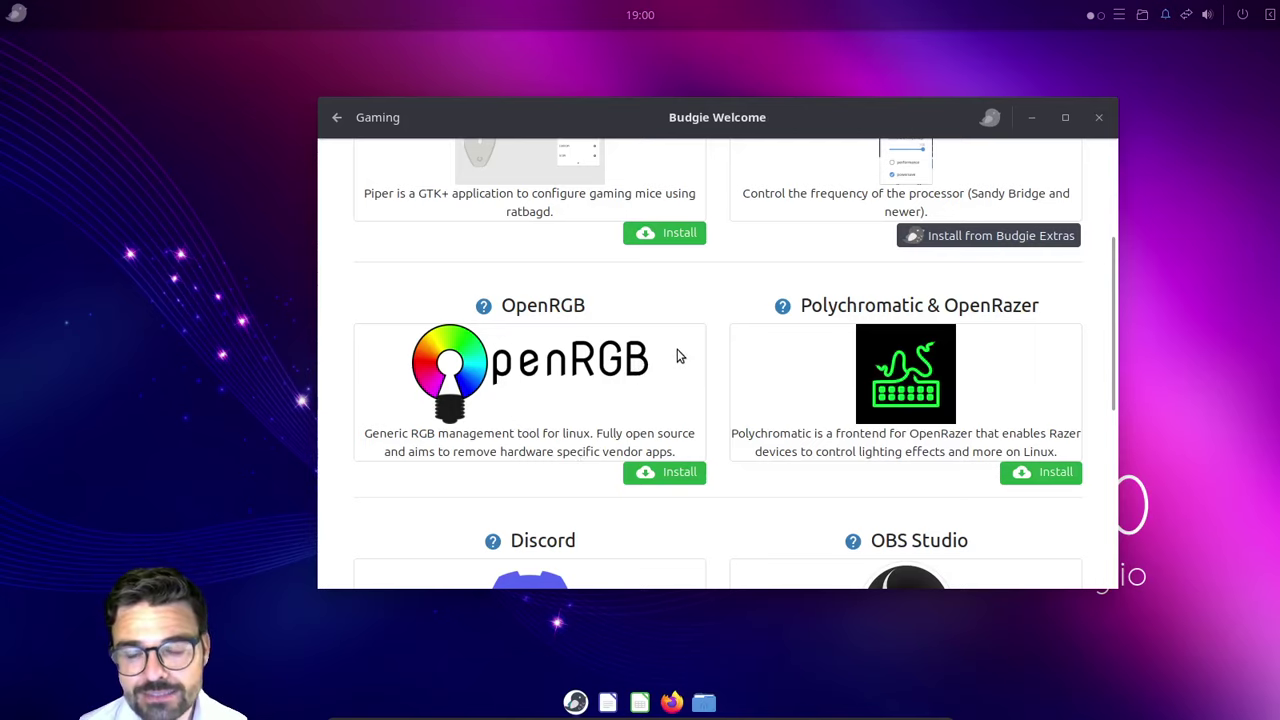
scroll(677, 356, up, 4)
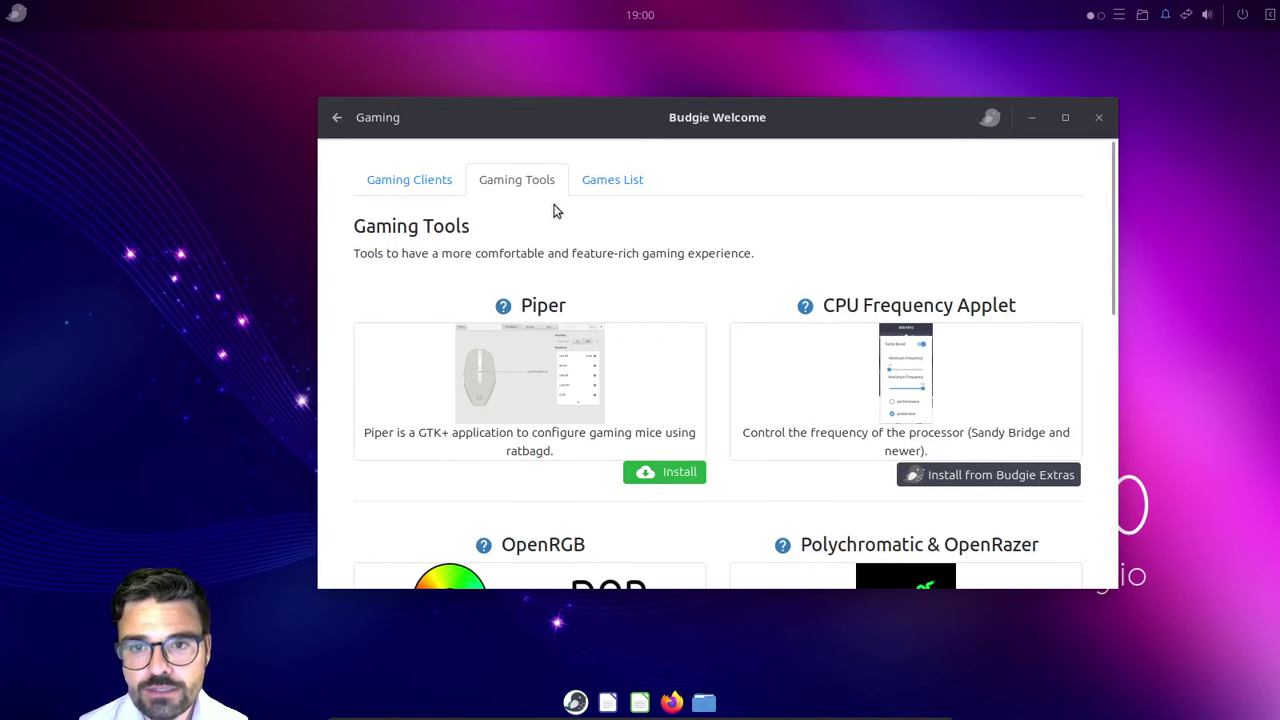
Step: Review the community-curated Games List through Binding Of Isaac - Rebirth, then return to the main menu
click(592, 194)
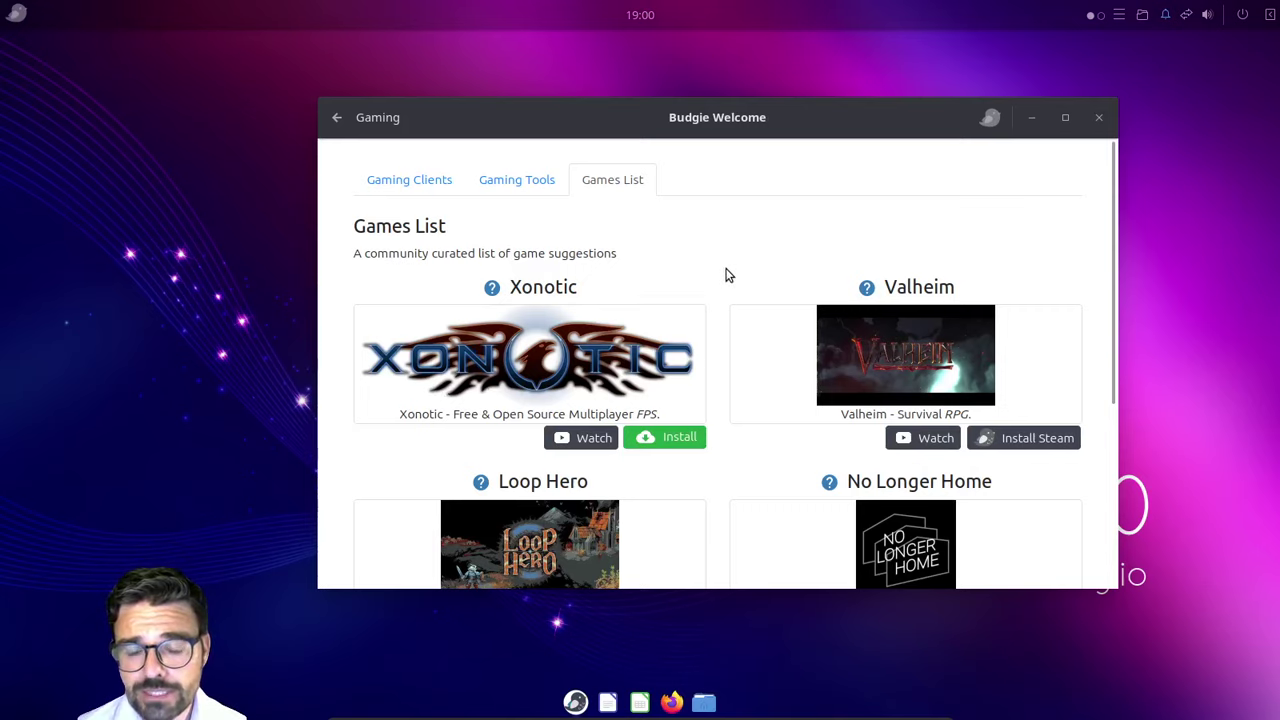
scroll(727, 275, down, 5)
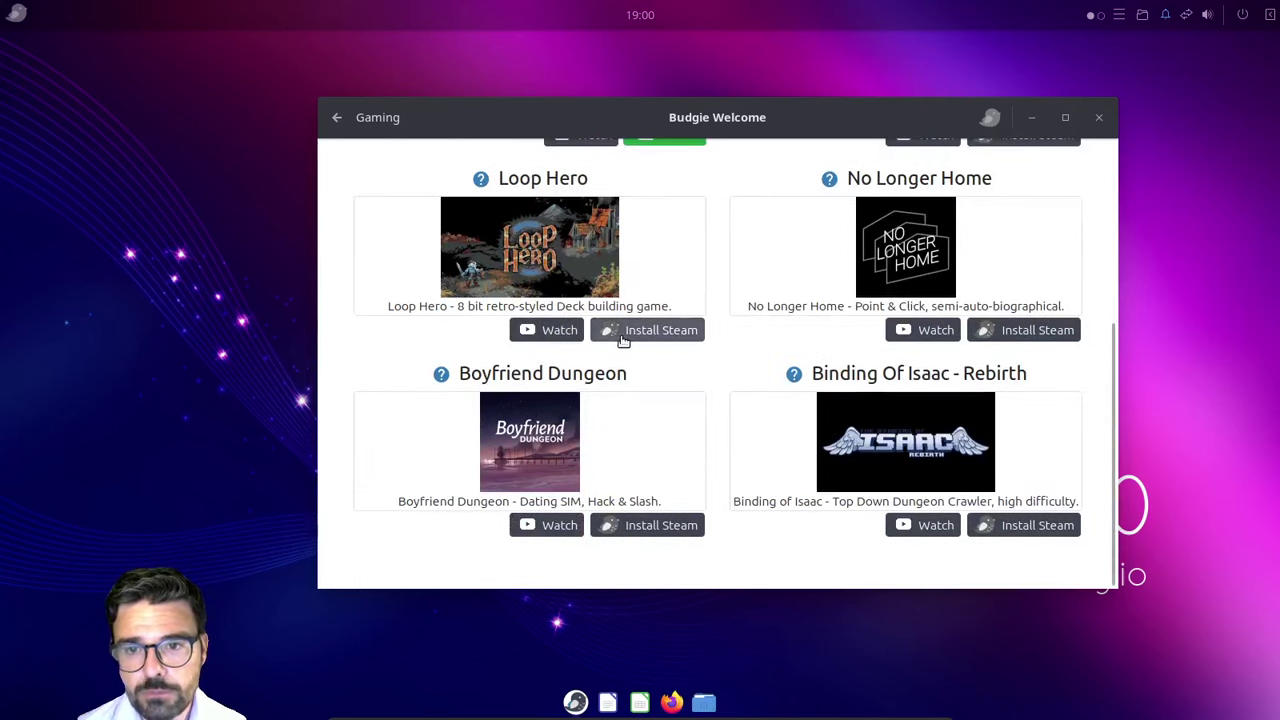
click(345, 121)
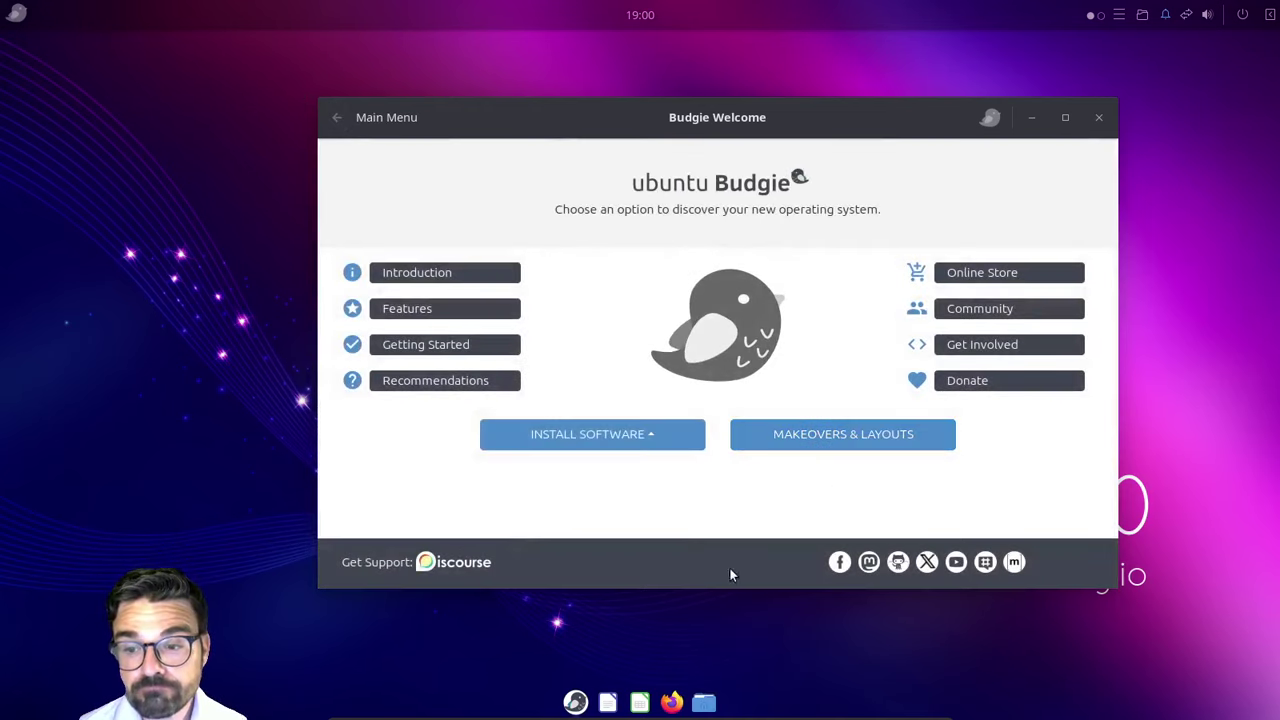
Step: Open the Makeovers & Layouts section and look over the first makeovers, such as Arc Design, Colloid, Fluent and Materia
click(838, 440)
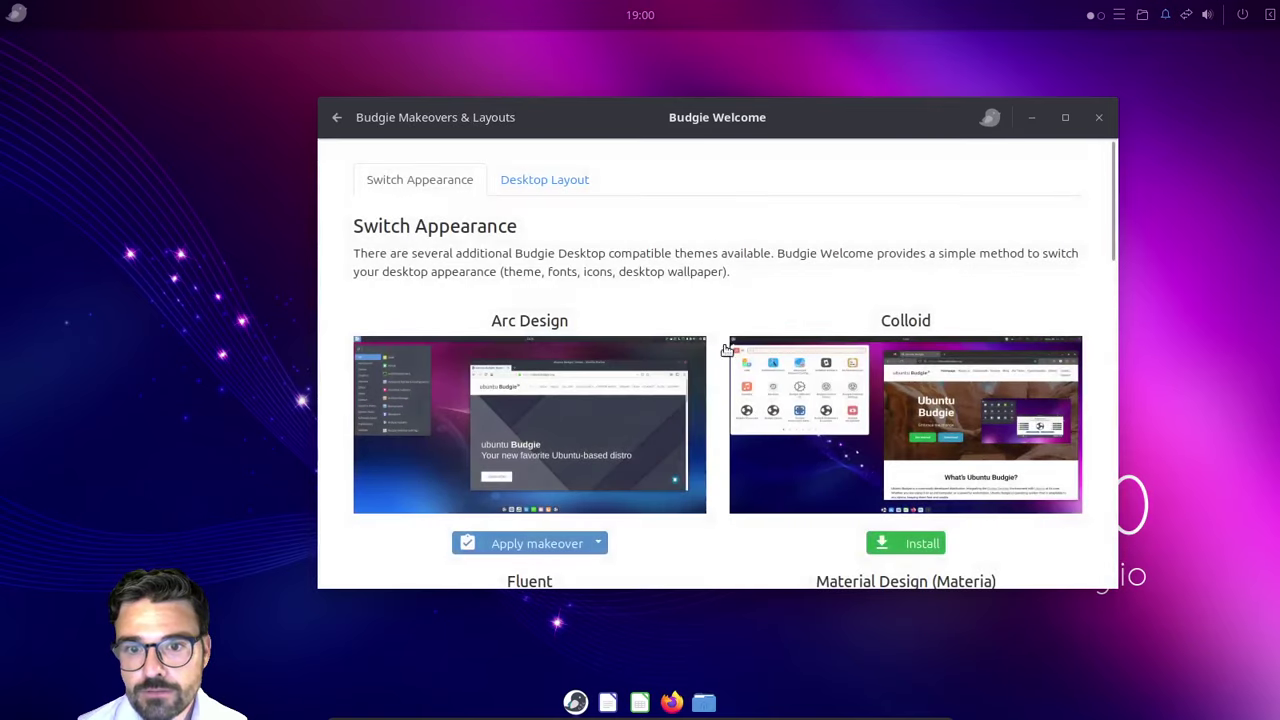
scroll(623, 267, down, 1)
scroll(623, 268, up, 1)
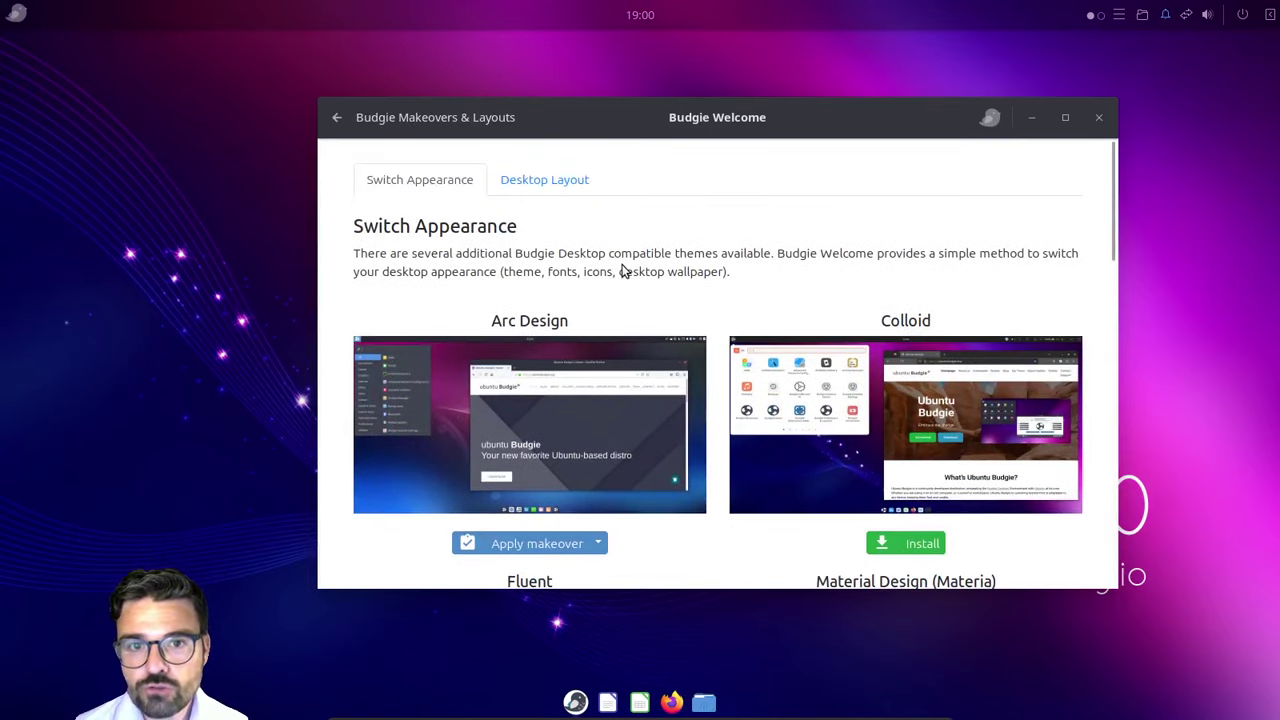
click(337, 117)
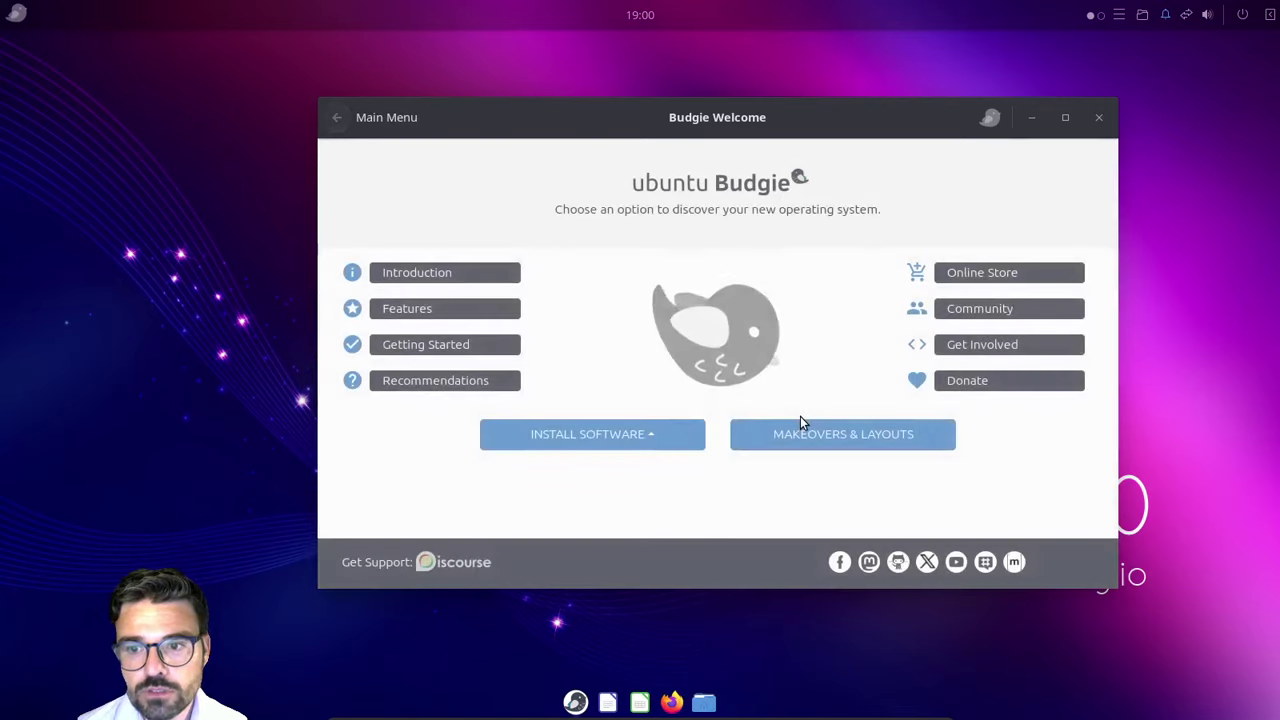
click(825, 442)
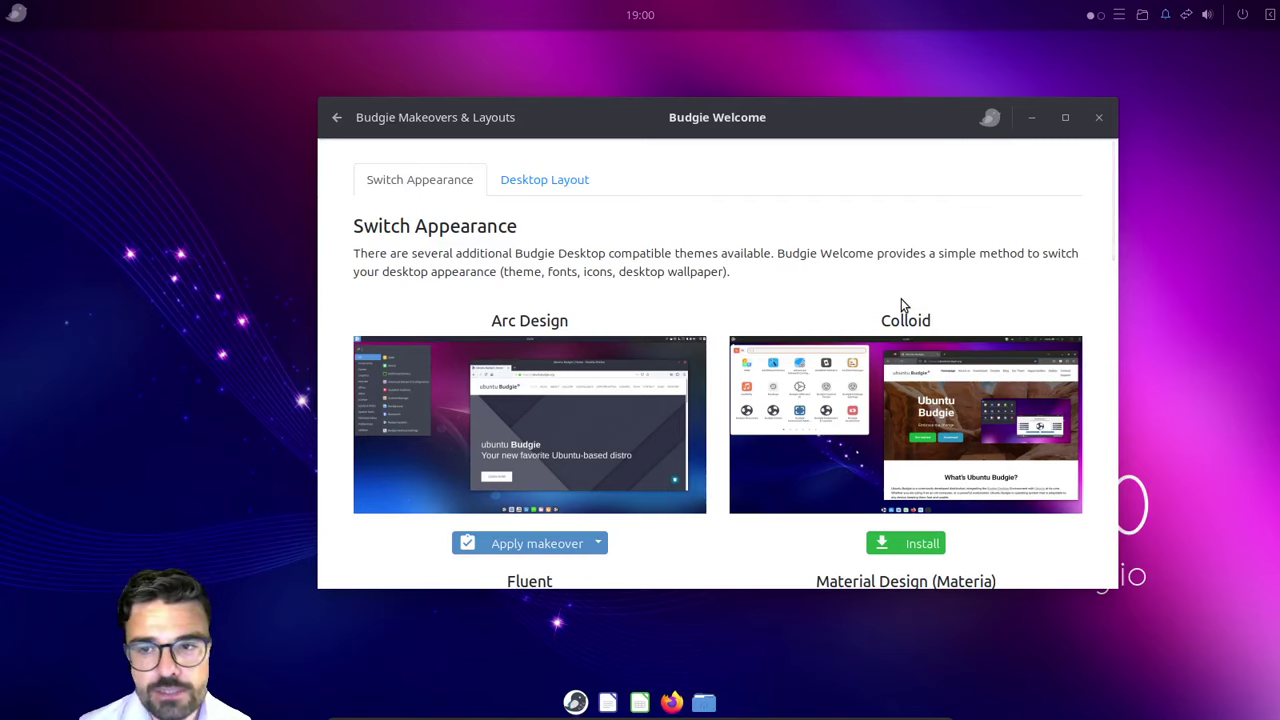
scroll(800, 262, down, 5)
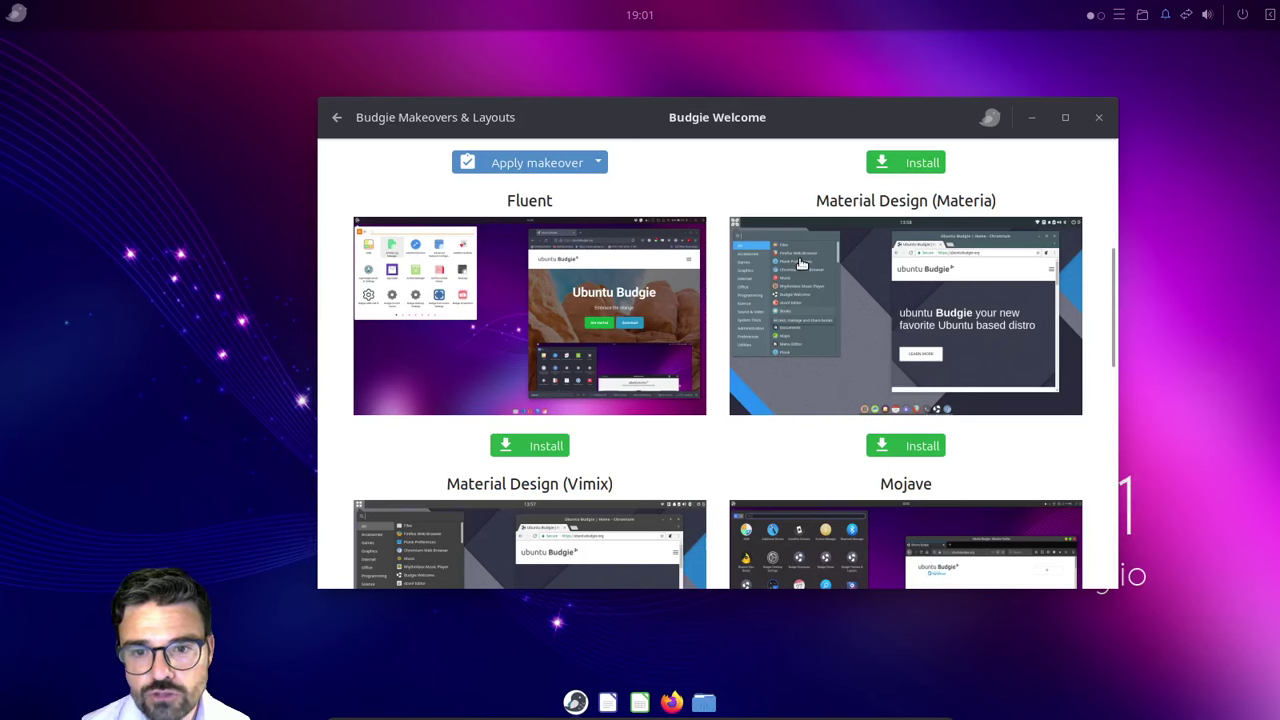
scroll(800, 262, up, 5)
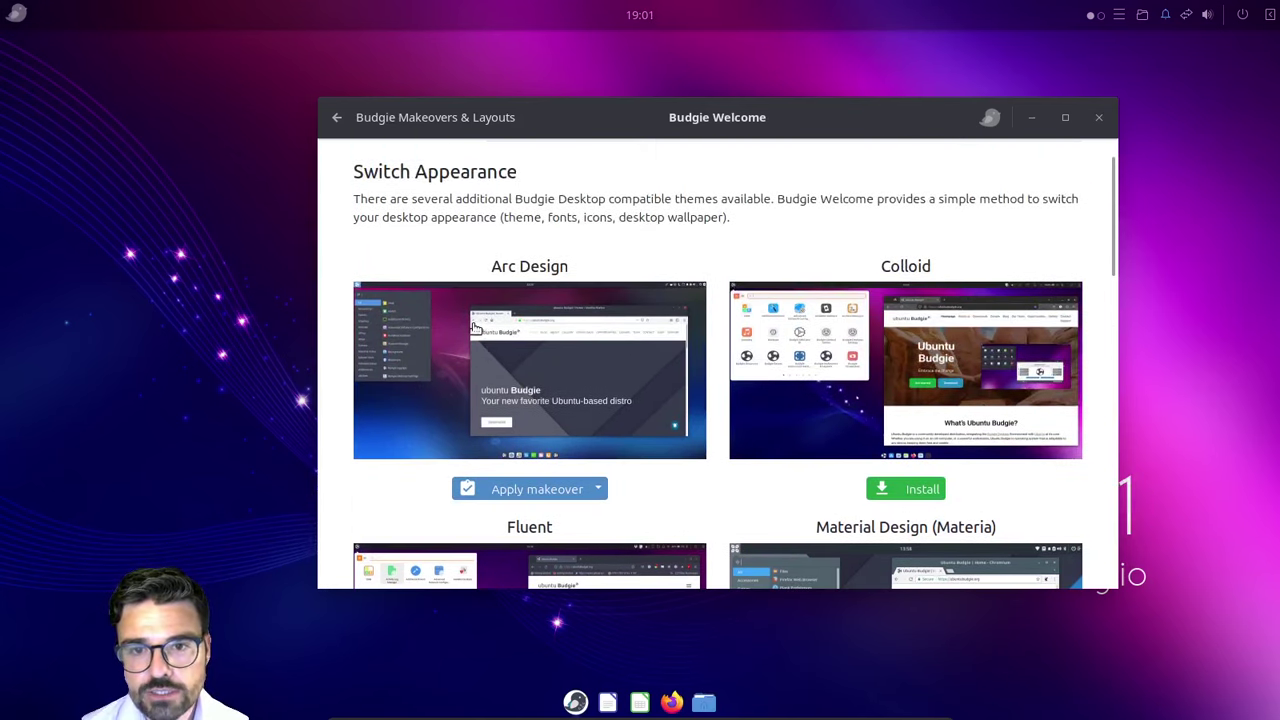
click(571, 491)
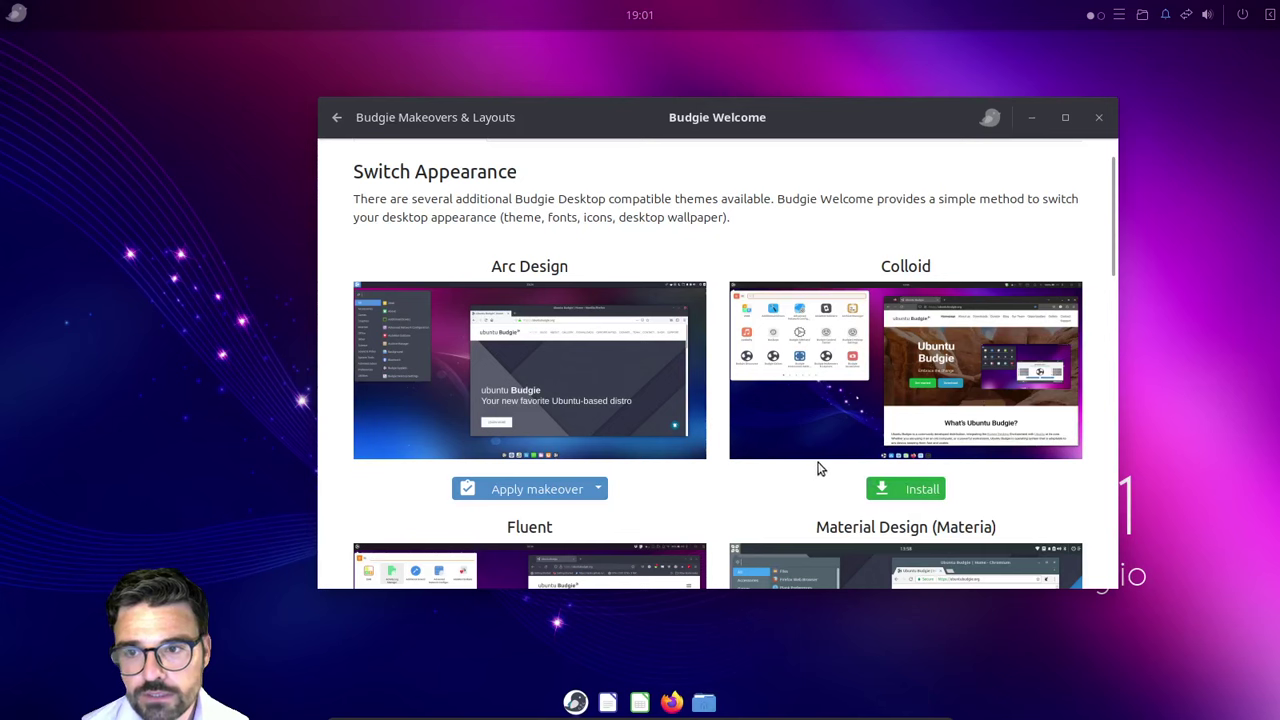
Step: Review the remaining desktop makeovers, including Vimix, Mojave, Orchis, Pocillo, QogirBudgie and WhiteSur
scroll(779, 470, down, 3)
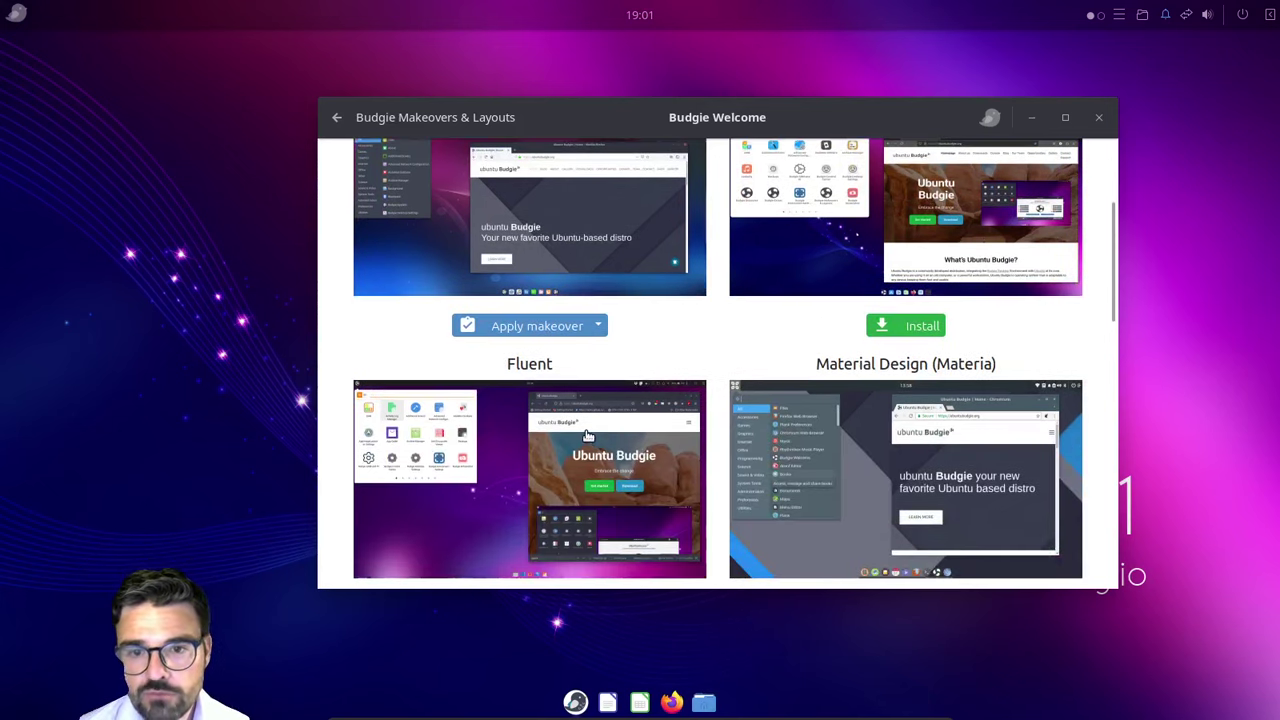
scroll(588, 436, down, 3)
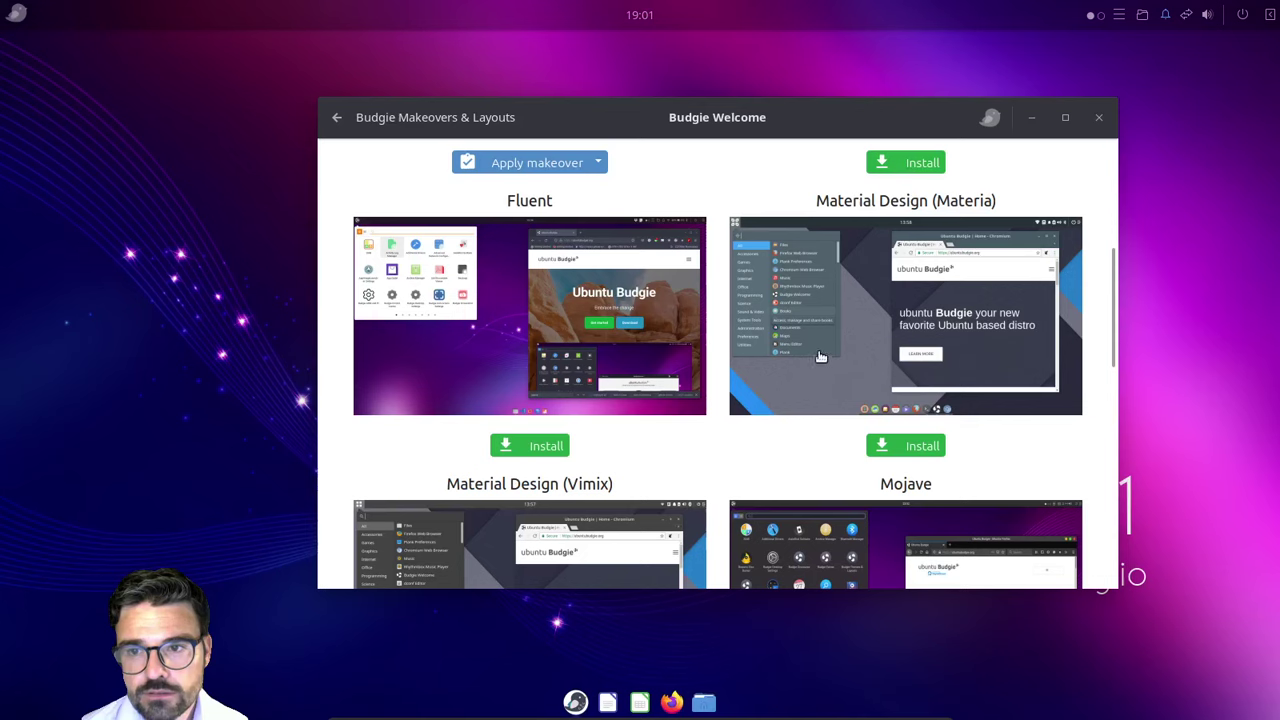
scroll(840, 361, down, 5)
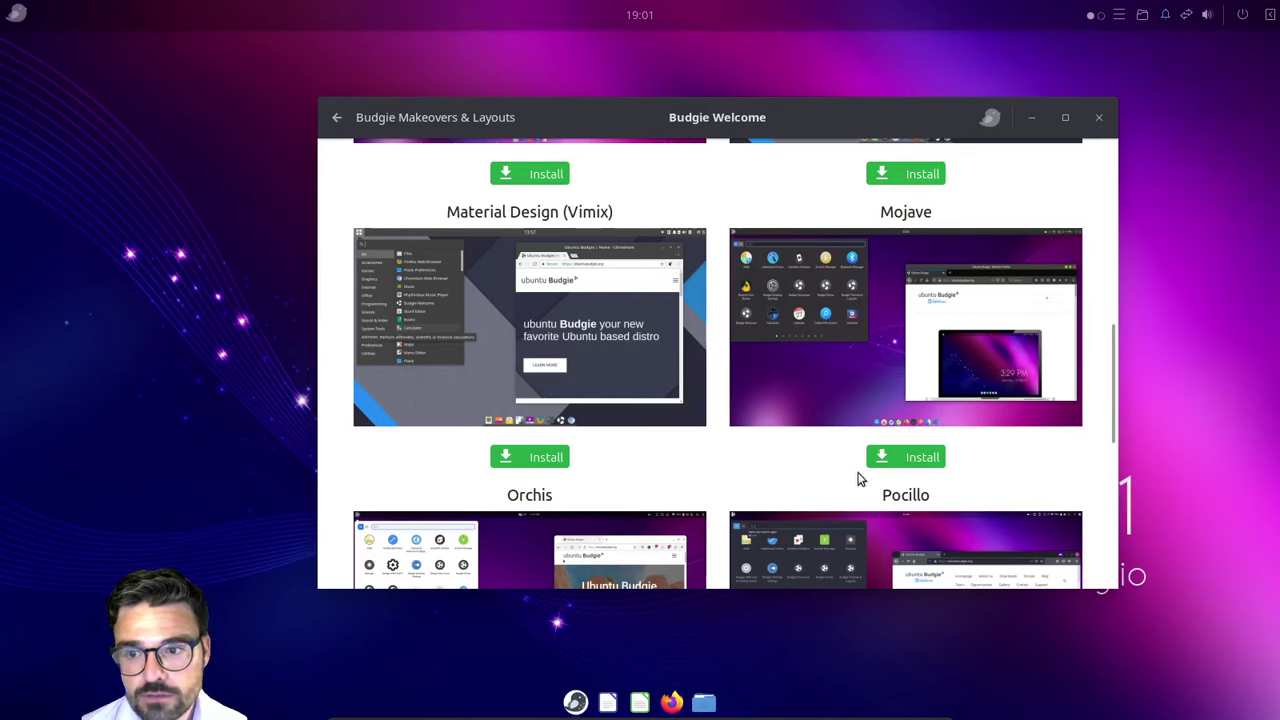
scroll(980, 452, down, 6)
scroll(985, 449, up, 6)
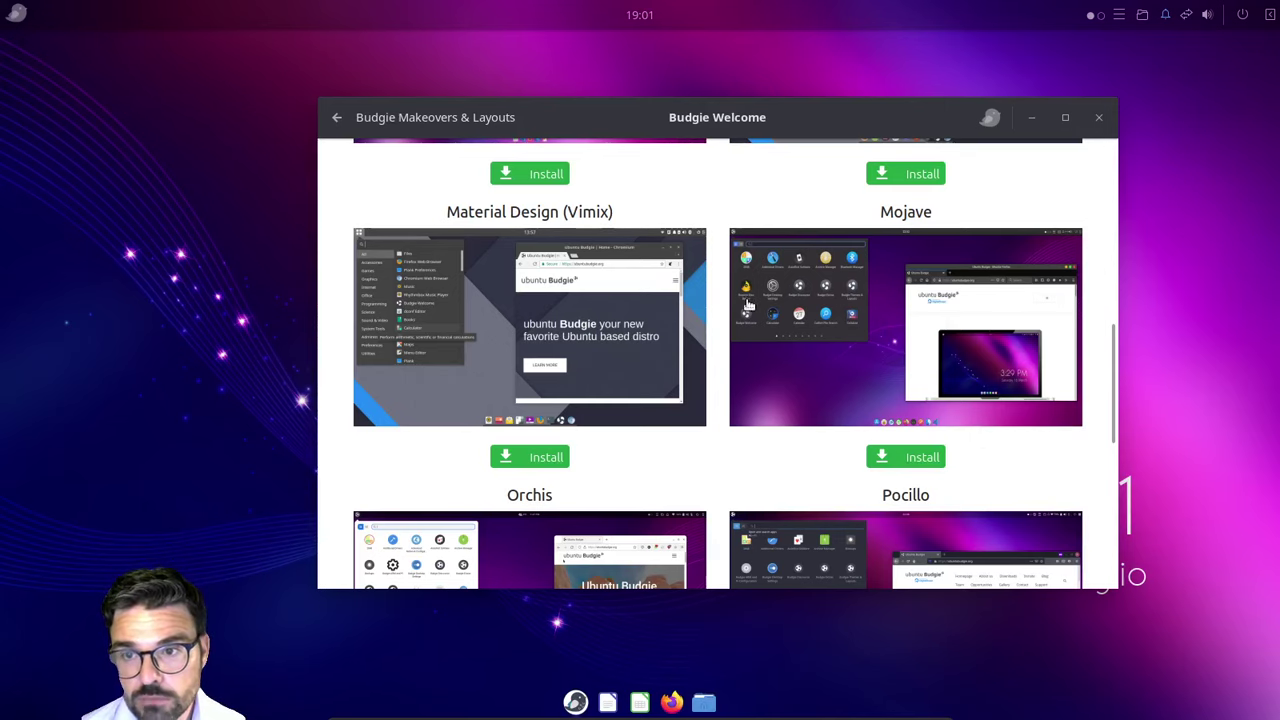
scroll(602, 444, down, 5)
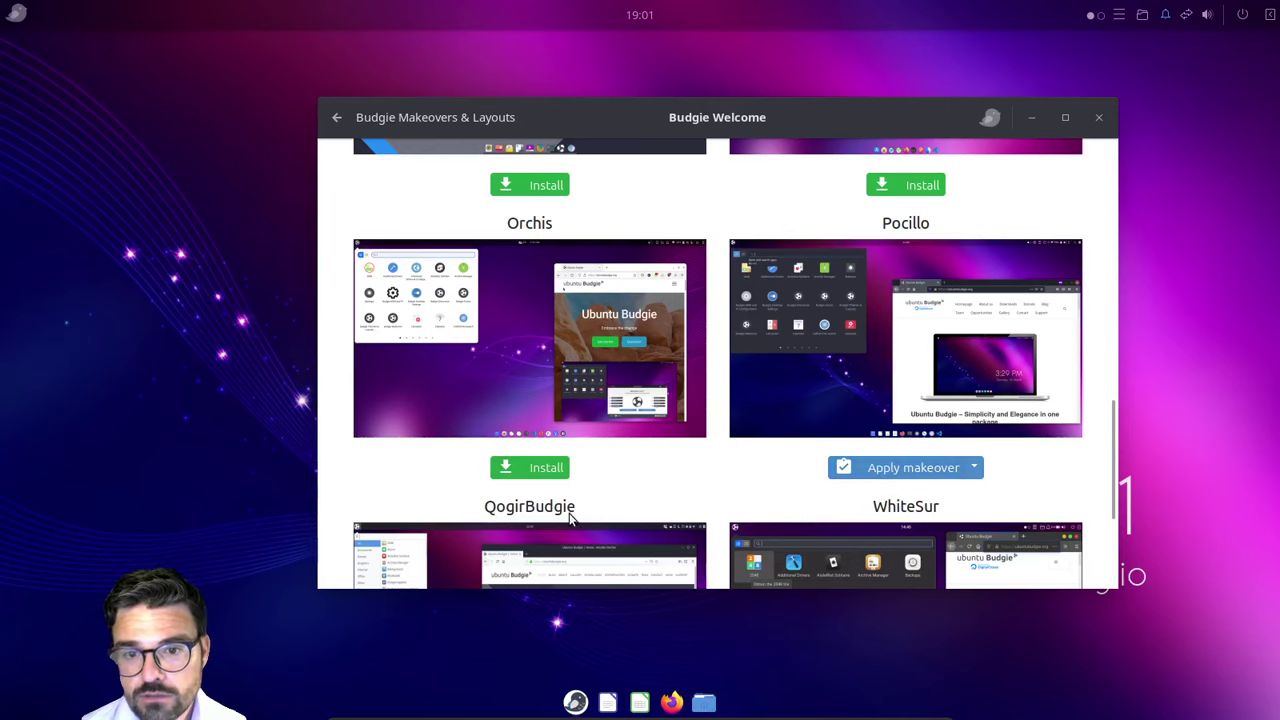
scroll(807, 479, down, 3)
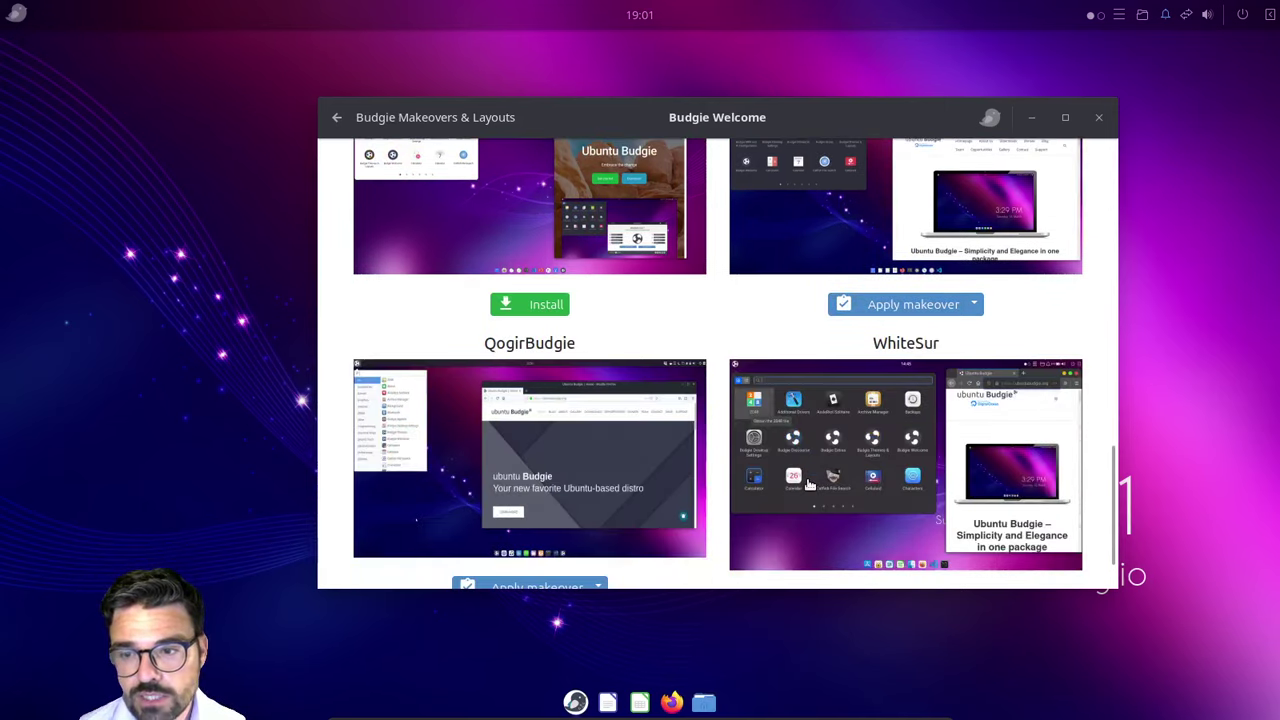
scroll(707, 506, down, 2)
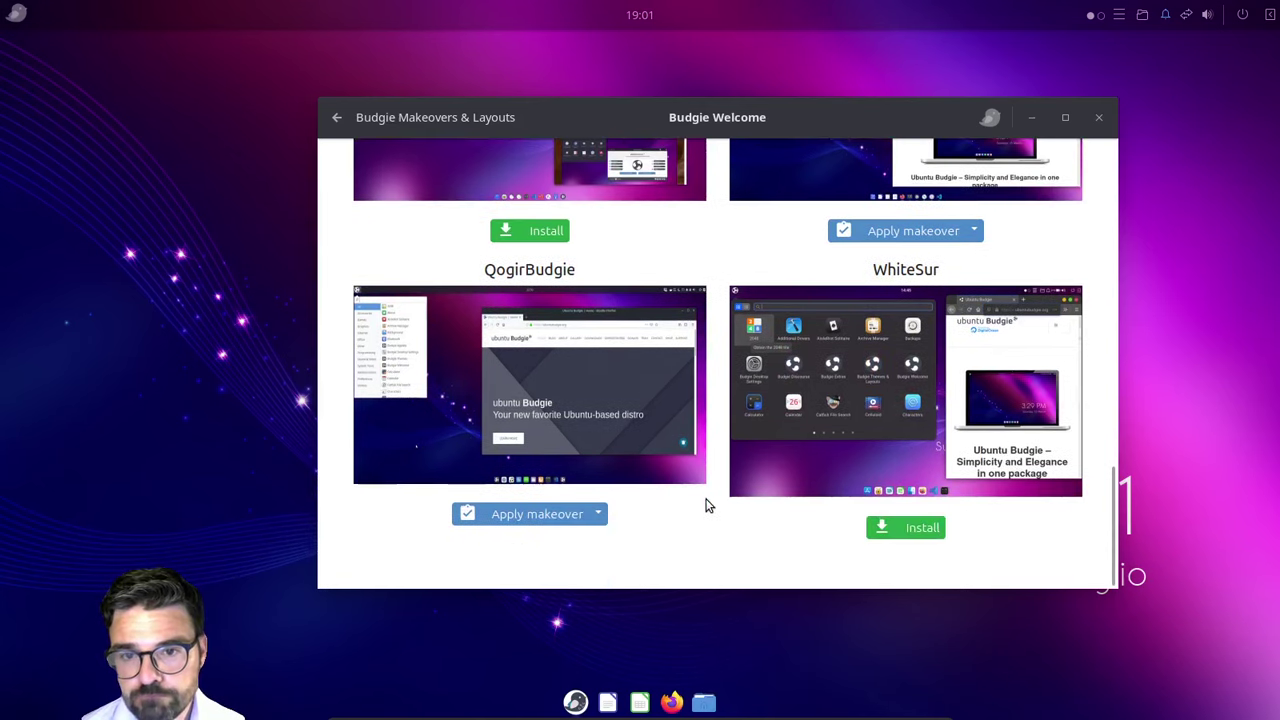
scroll(707, 506, up, 8)
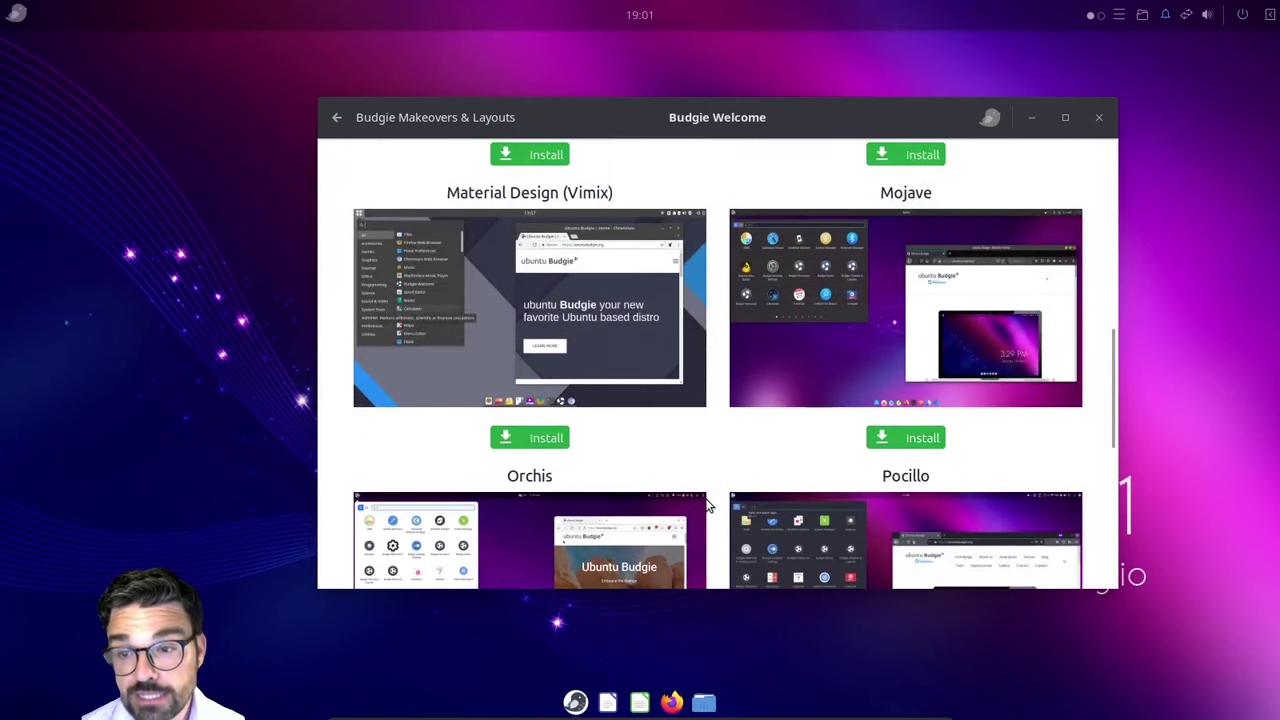
scroll(707, 506, up, 1)
scroll(707, 506, up, 2)
scroll(707, 506, down, 12)
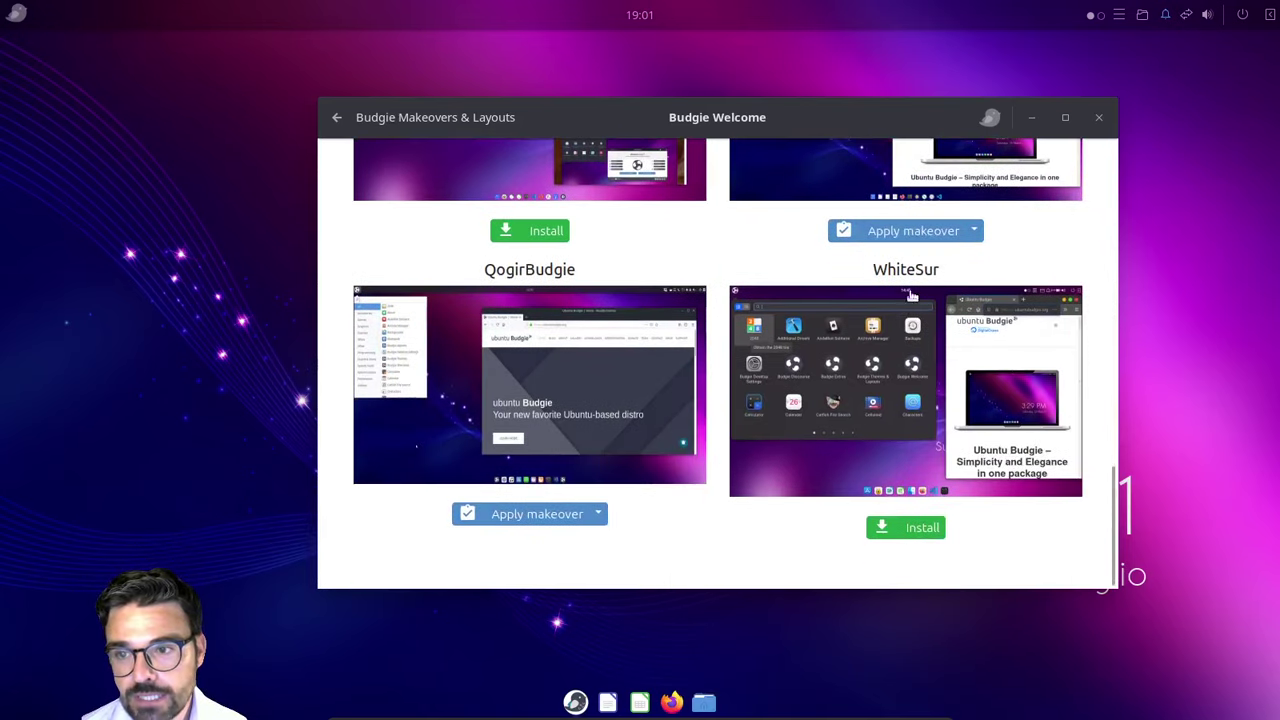
Step: Install the WhiteSur makeover, accepting the third-party repository packages, and check the status of the installation task
click(929, 534)
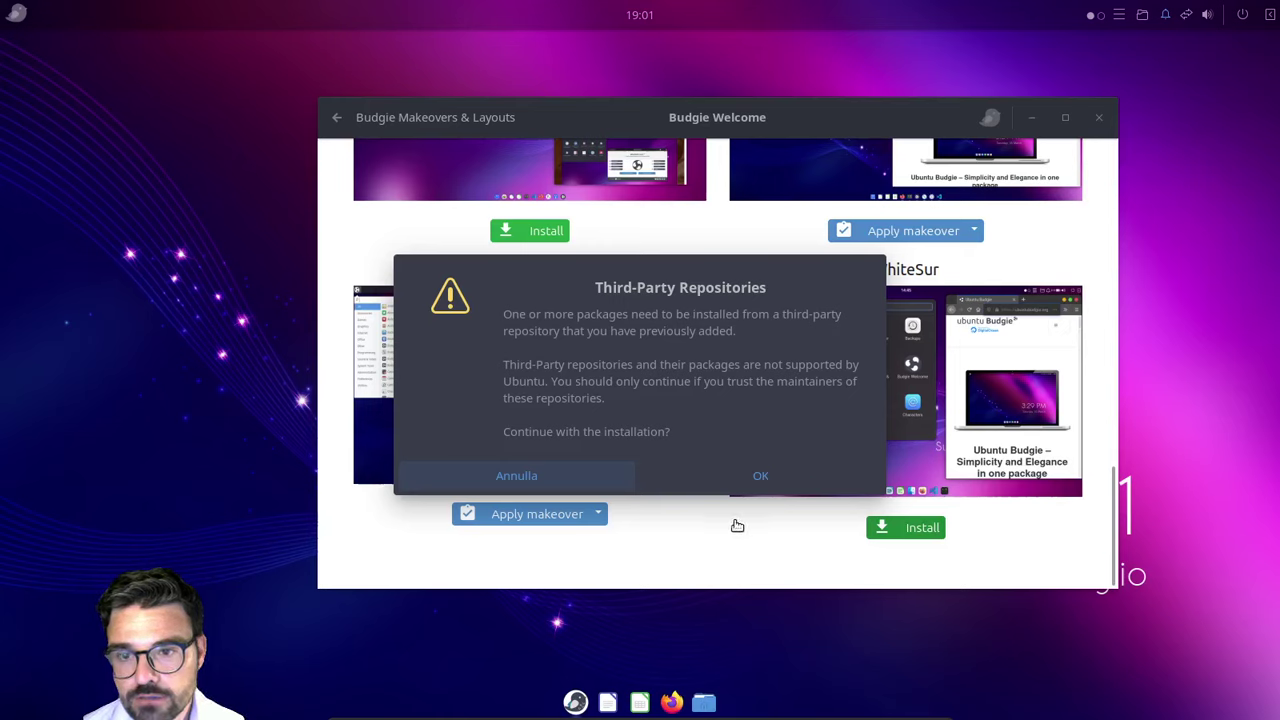
click(757, 476)
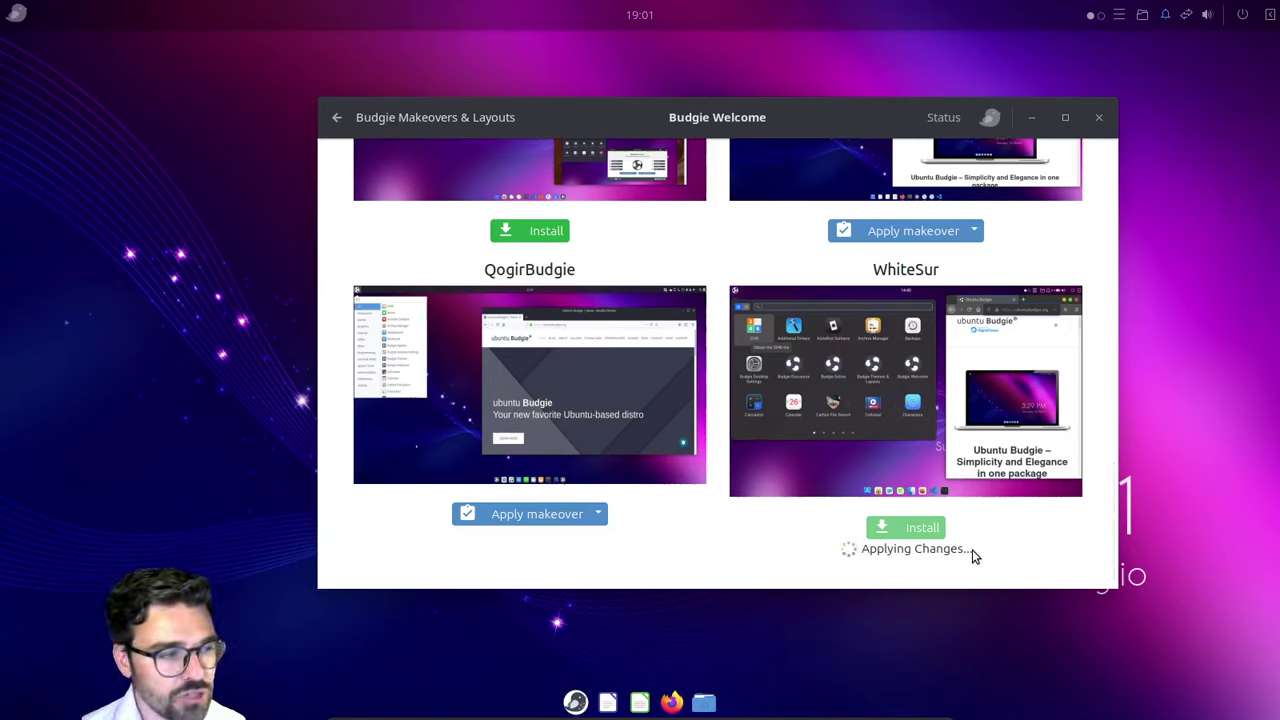
click(957, 112)
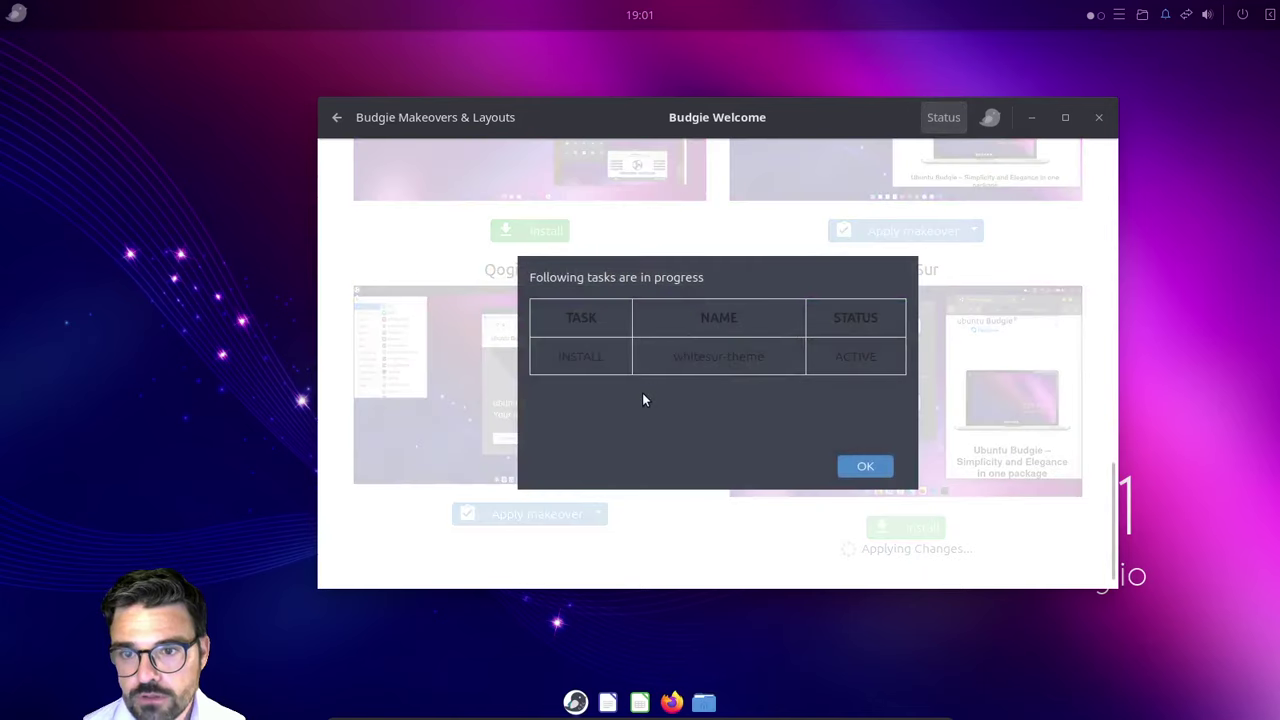
click(865, 466)
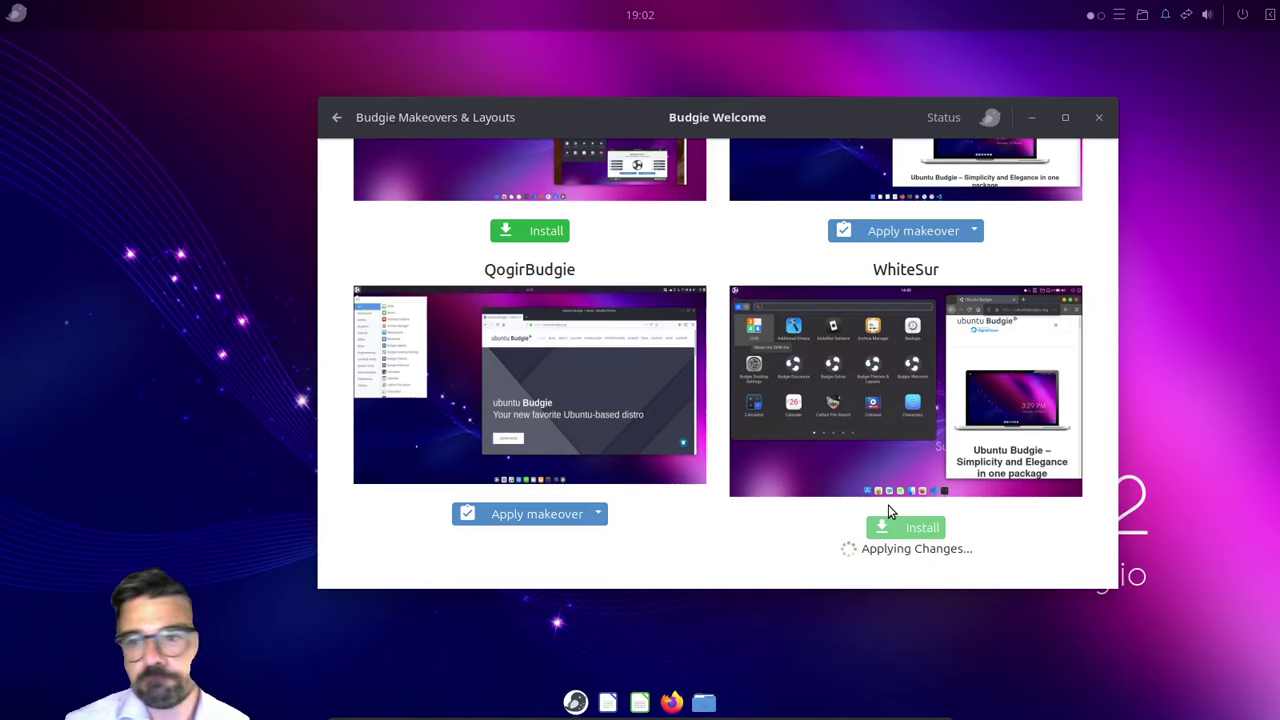
Step: Open Account online from the installed applications and request the Google account sign-in
click(17, 13)
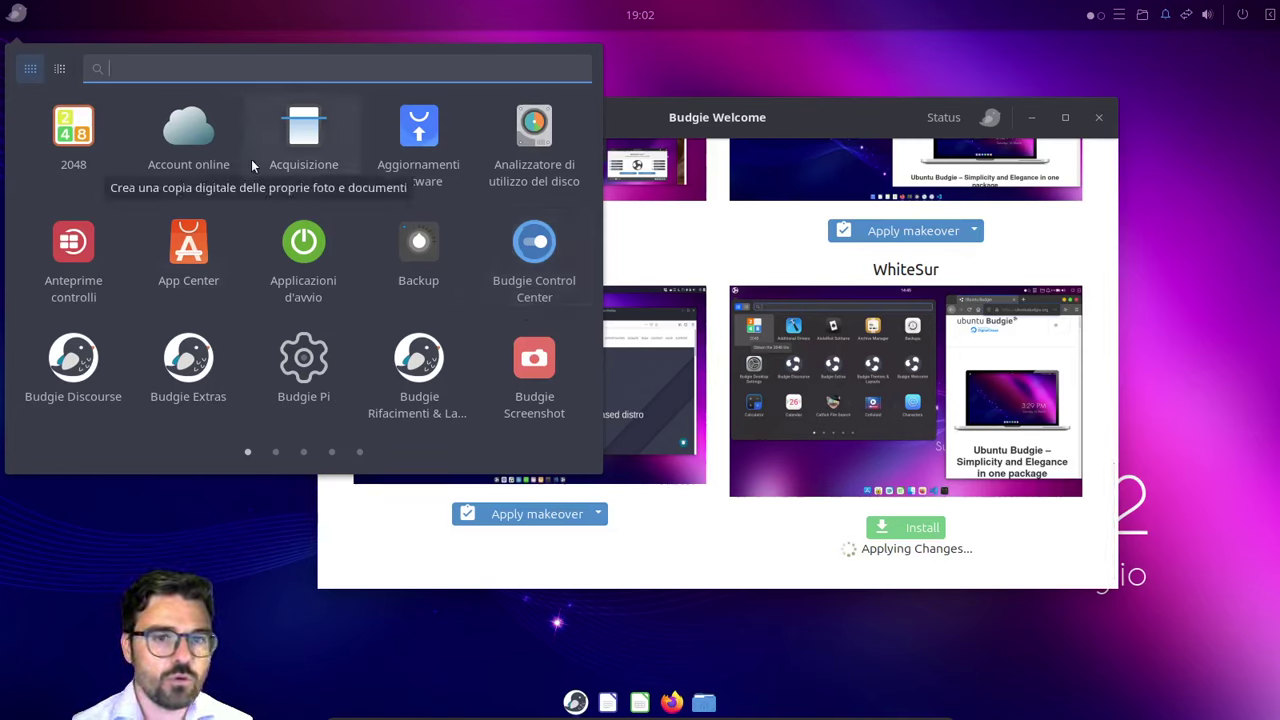
click(180, 168)
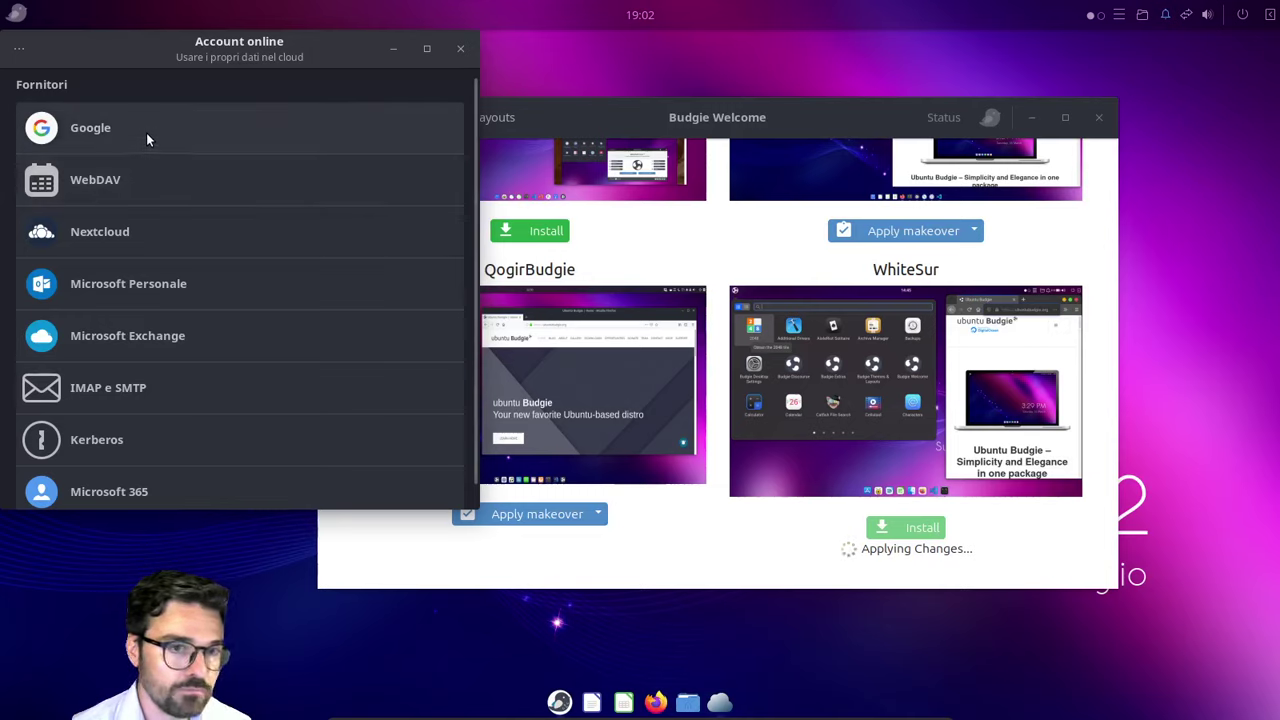
click(146, 135)
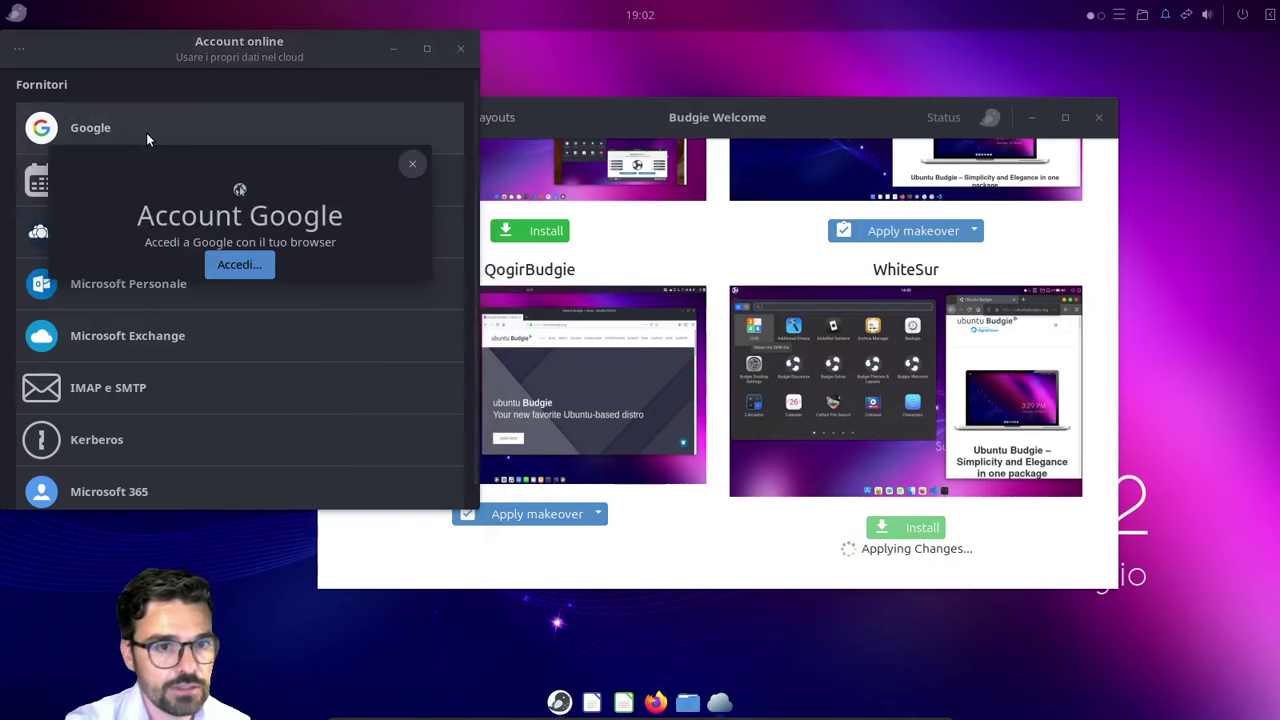
click(230, 269)
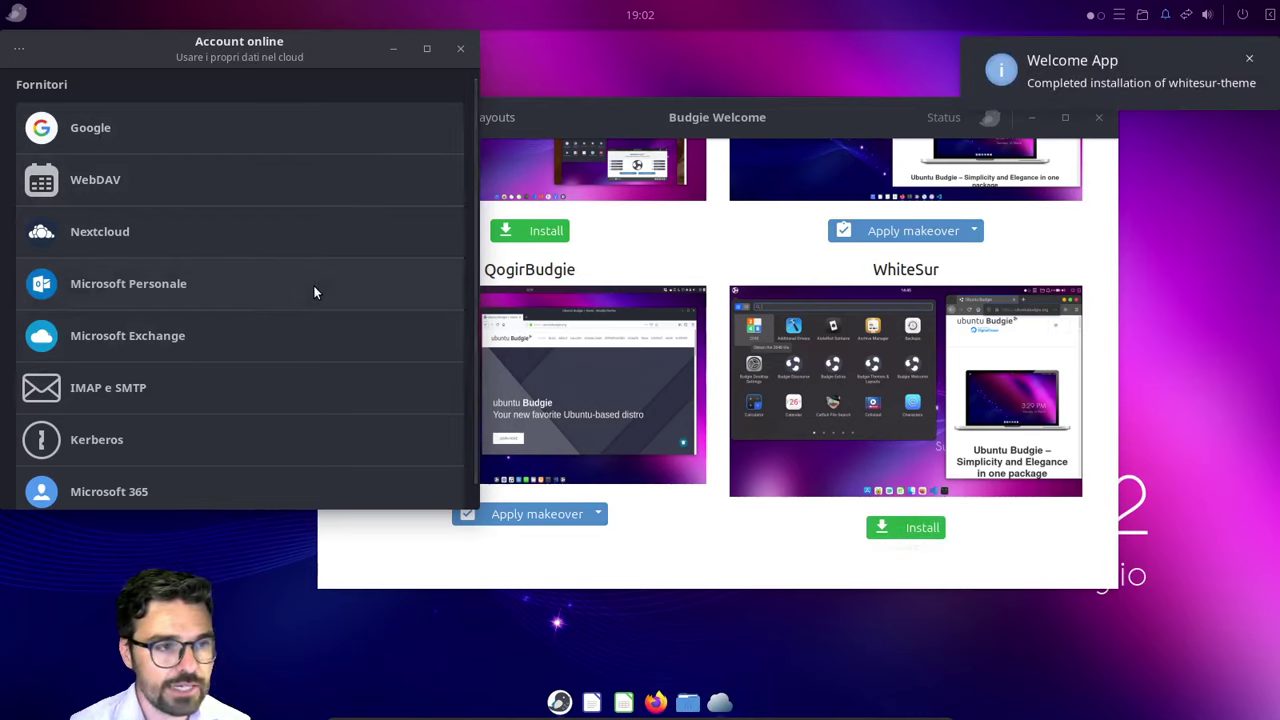
Step: Apply the WhiteSur makeover to the desktop and open the applications menu to inspect its icons
click(1250, 60)
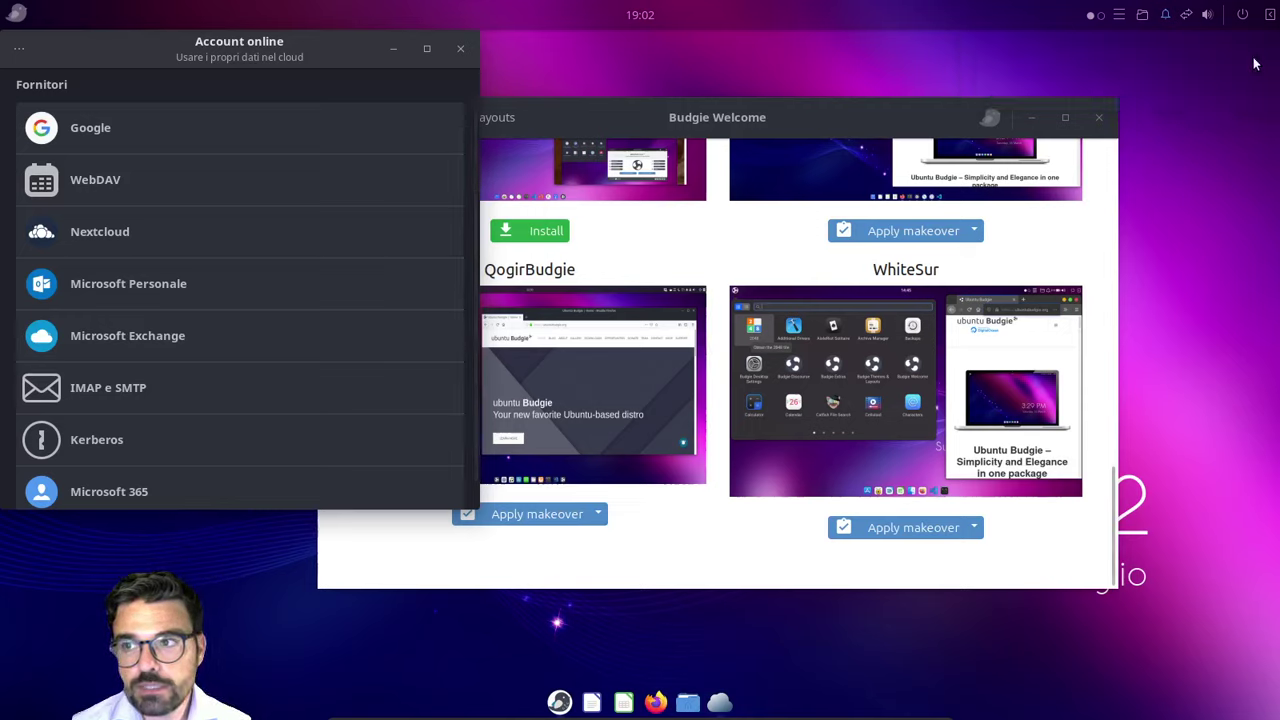
click(873, 533)
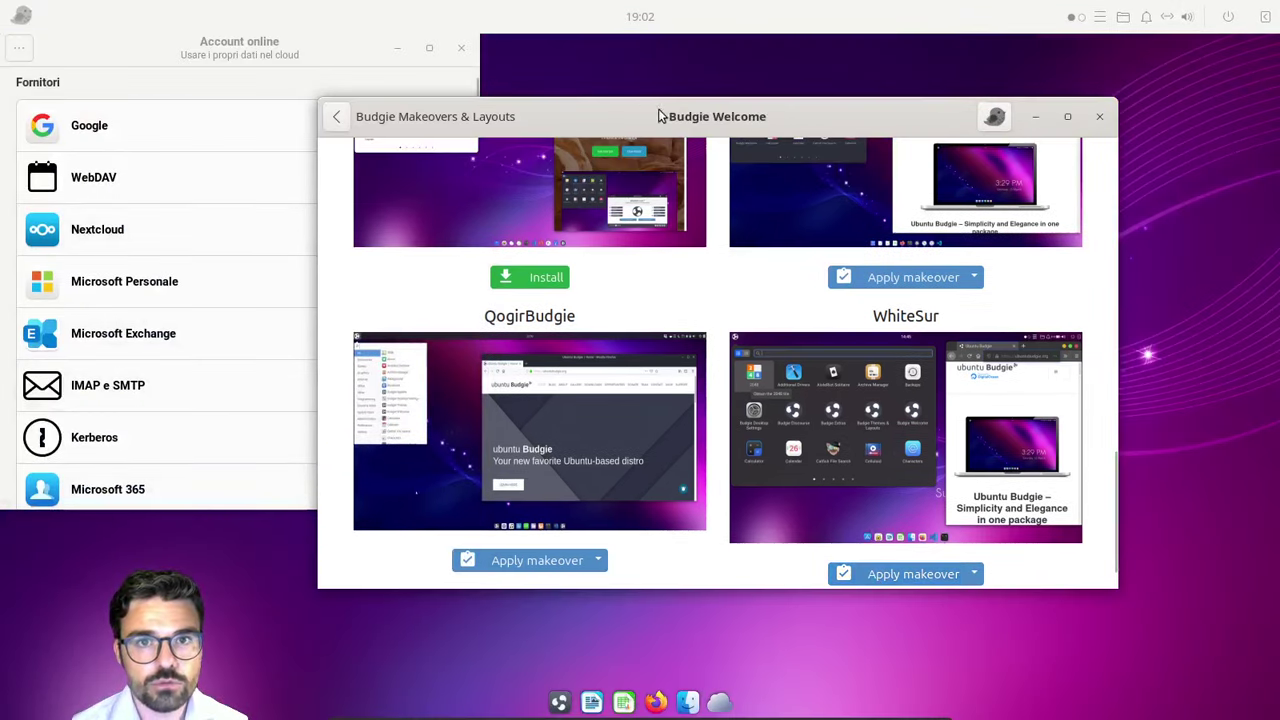
drag(694, 120, 656, 117)
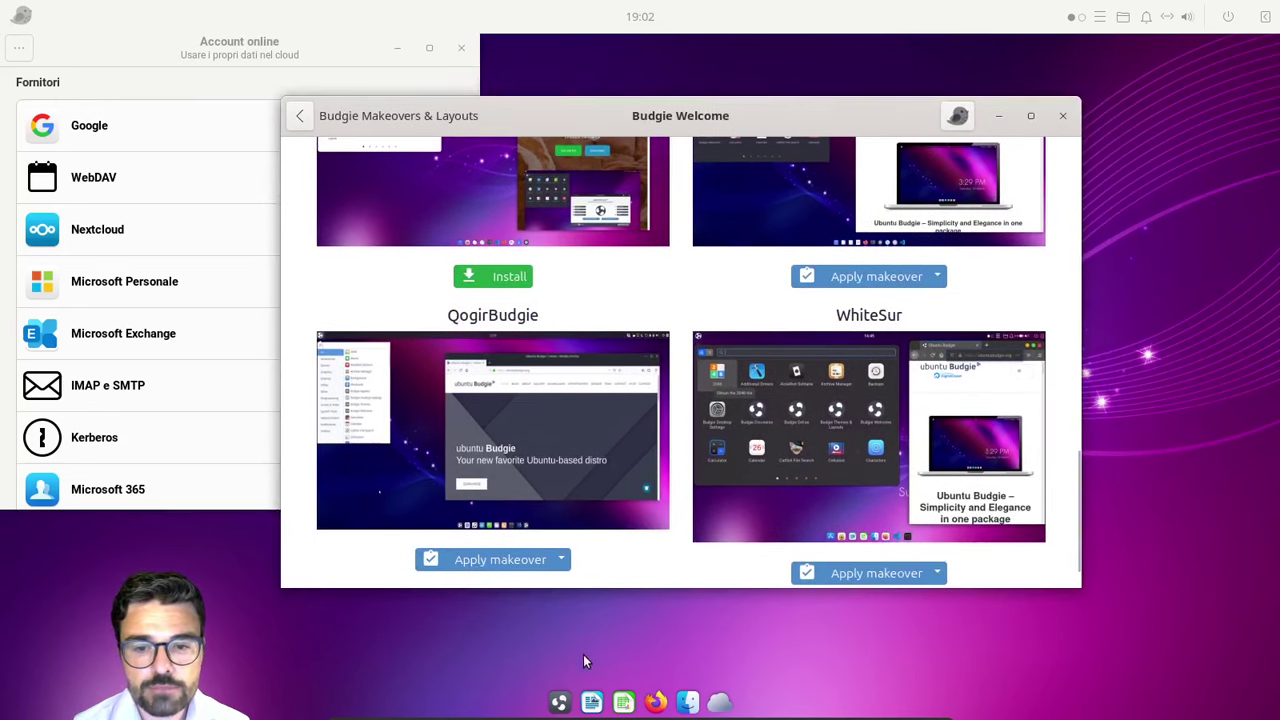
click(23, 18)
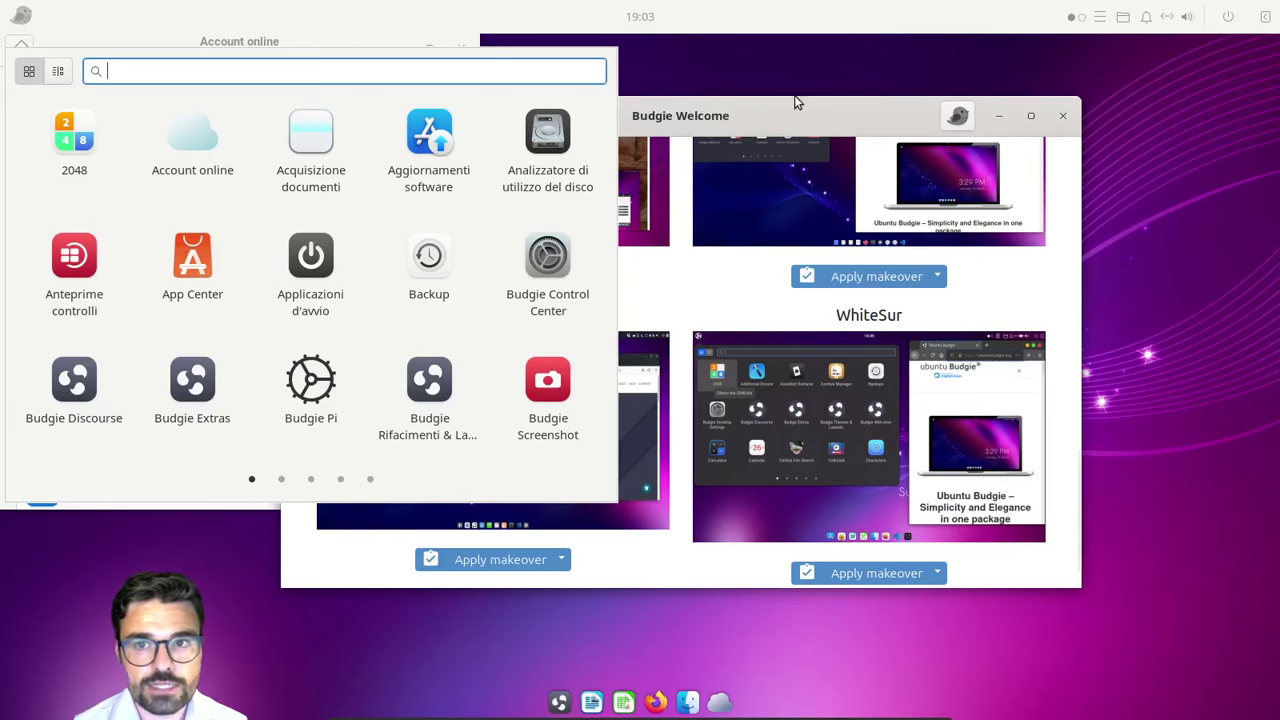
Step: Close the applications menu and apply only the fonts of the WhiteSur makeover
click(822, 90)
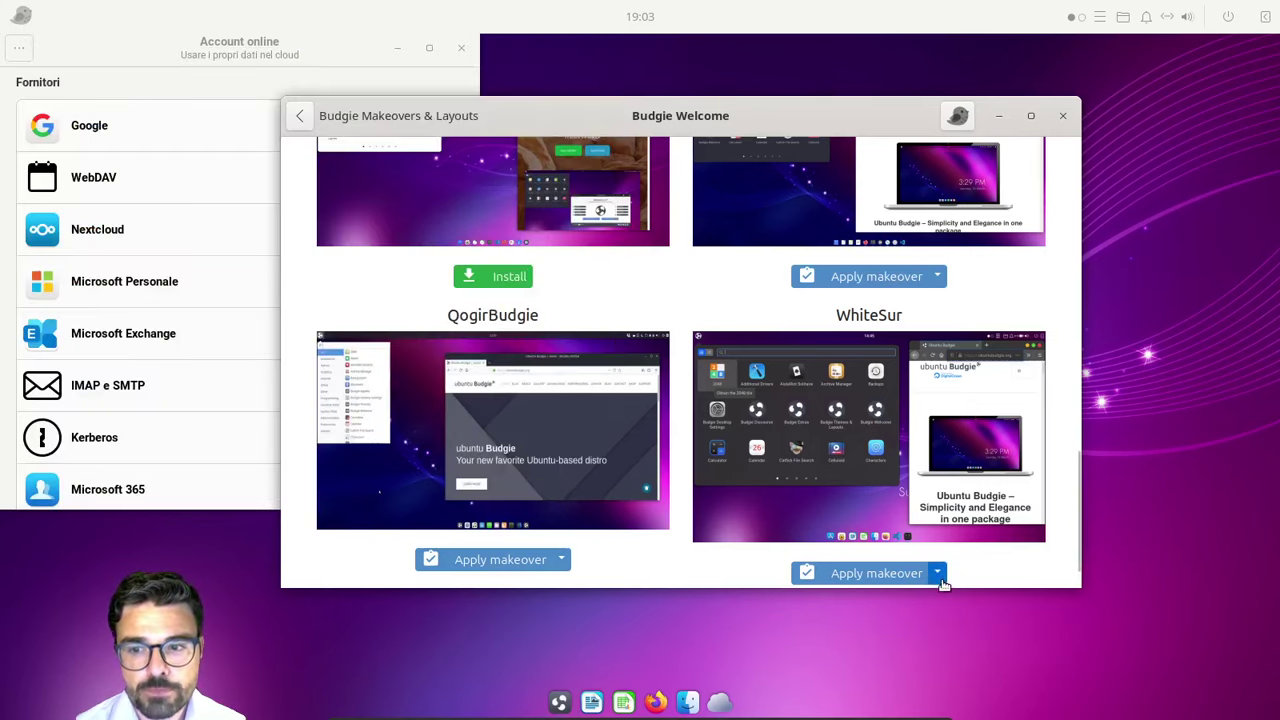
click(938, 575)
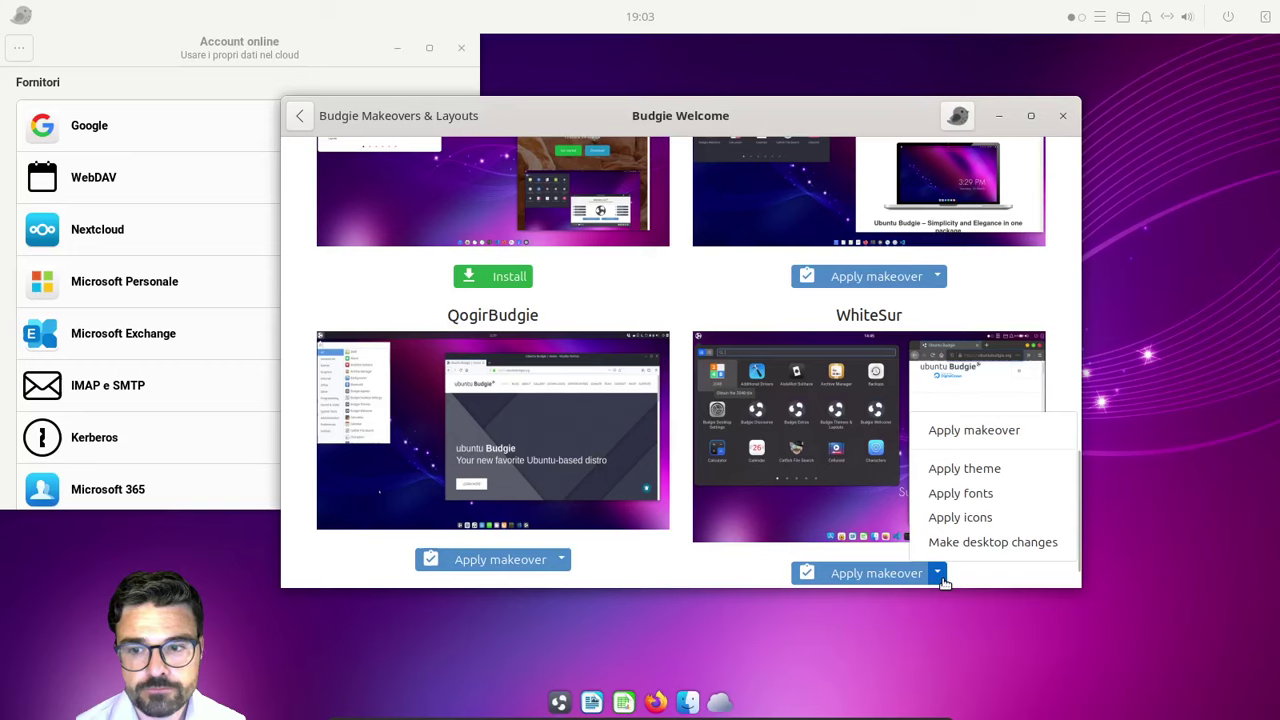
click(974, 494)
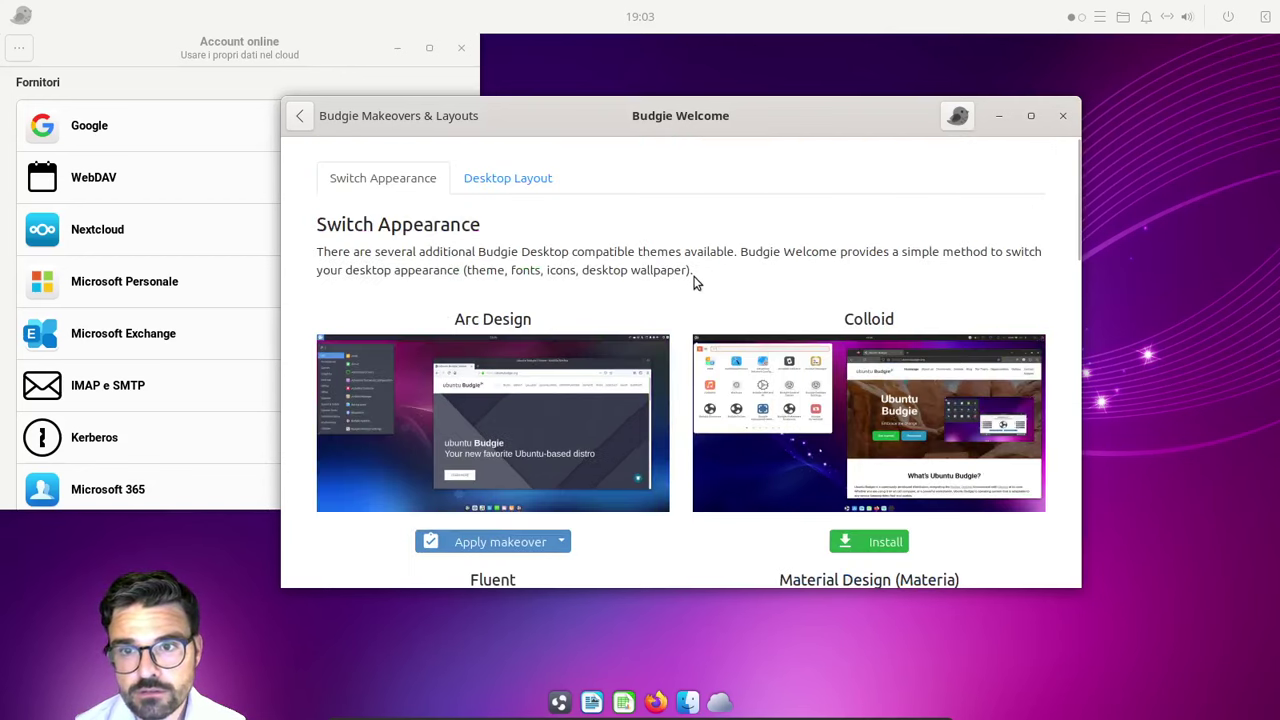
scroll(814, 329, down, 5)
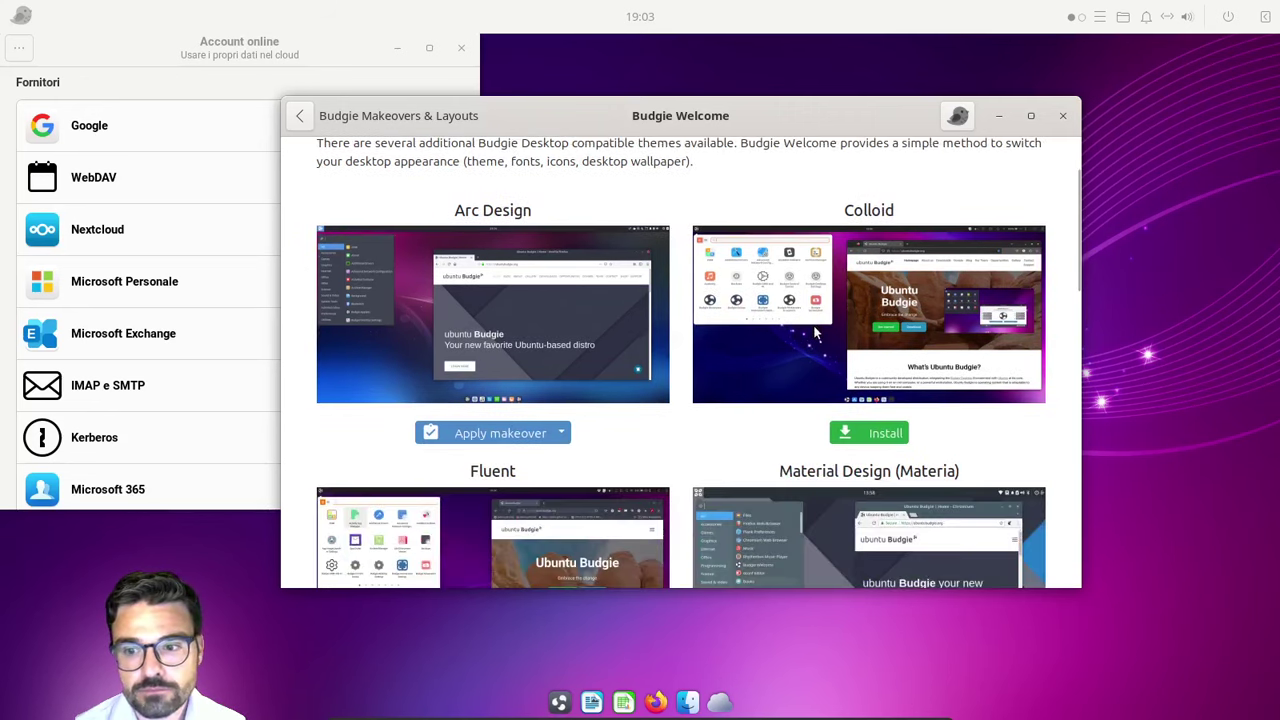
scroll(816, 331, down, 5)
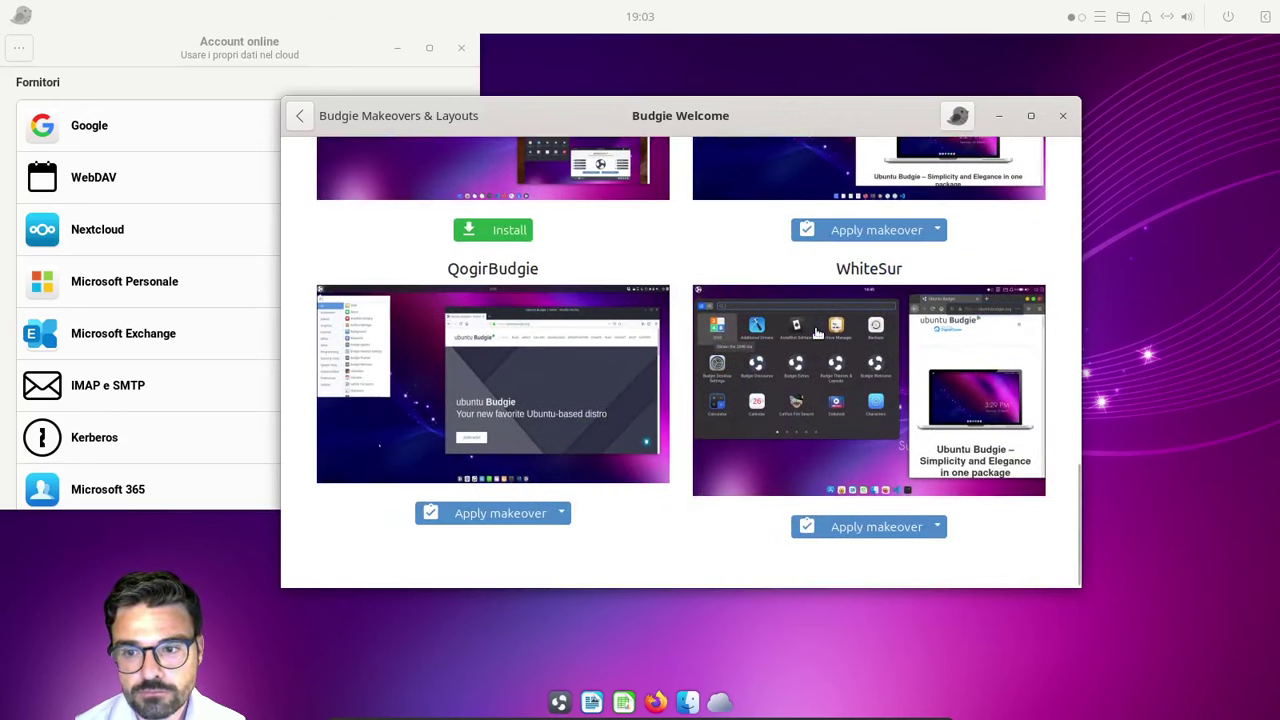
click(940, 527)
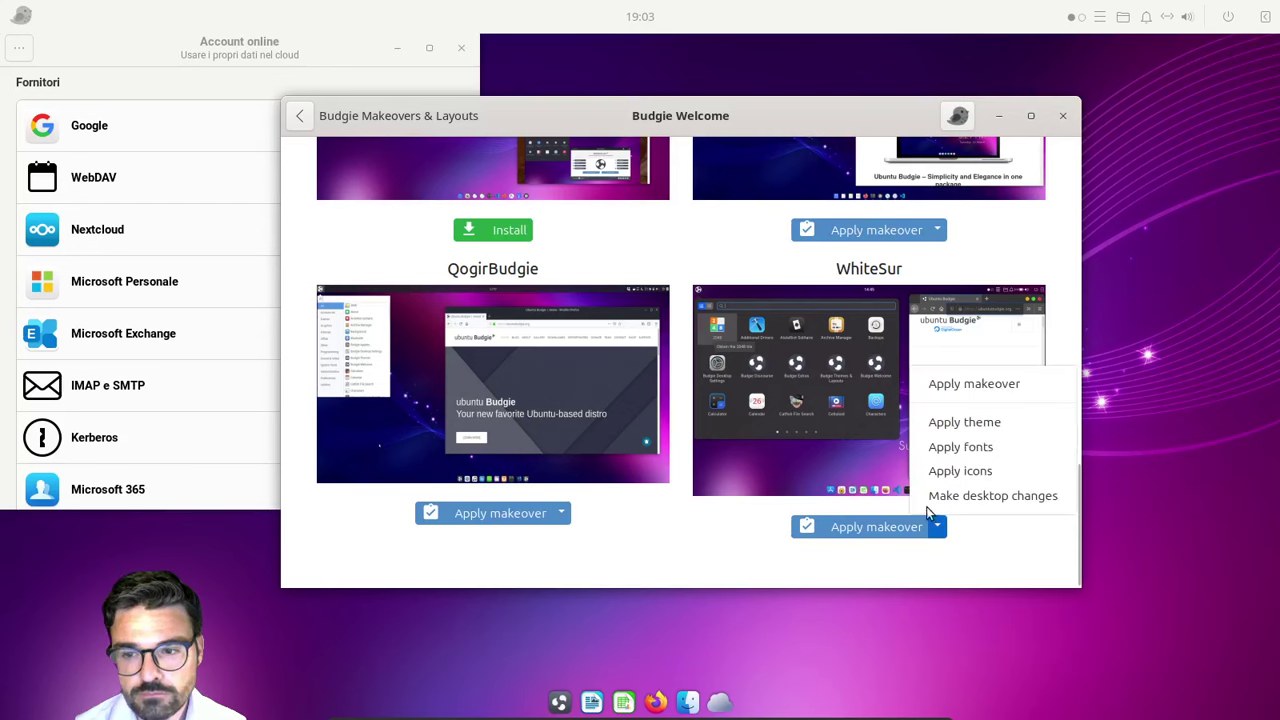
click(962, 452)
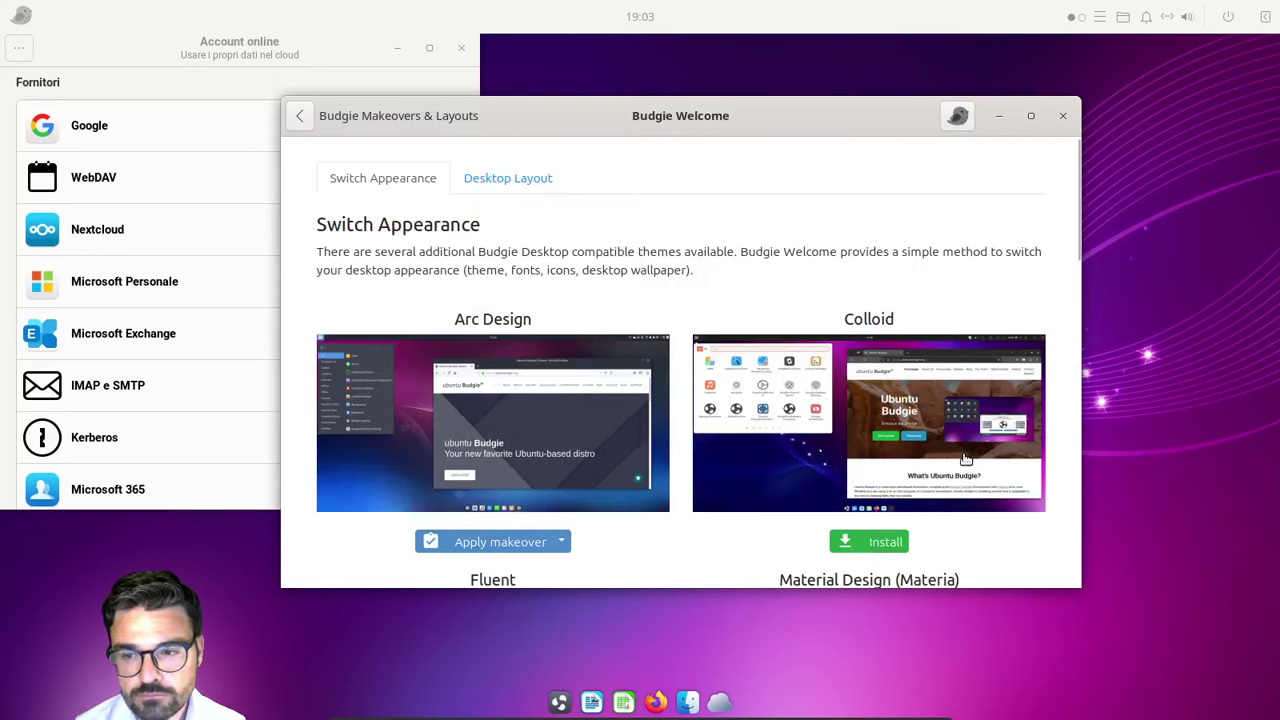
Step: View the Budgie Welcome version information and apply the complete Arc Design makeover
click(965, 122)
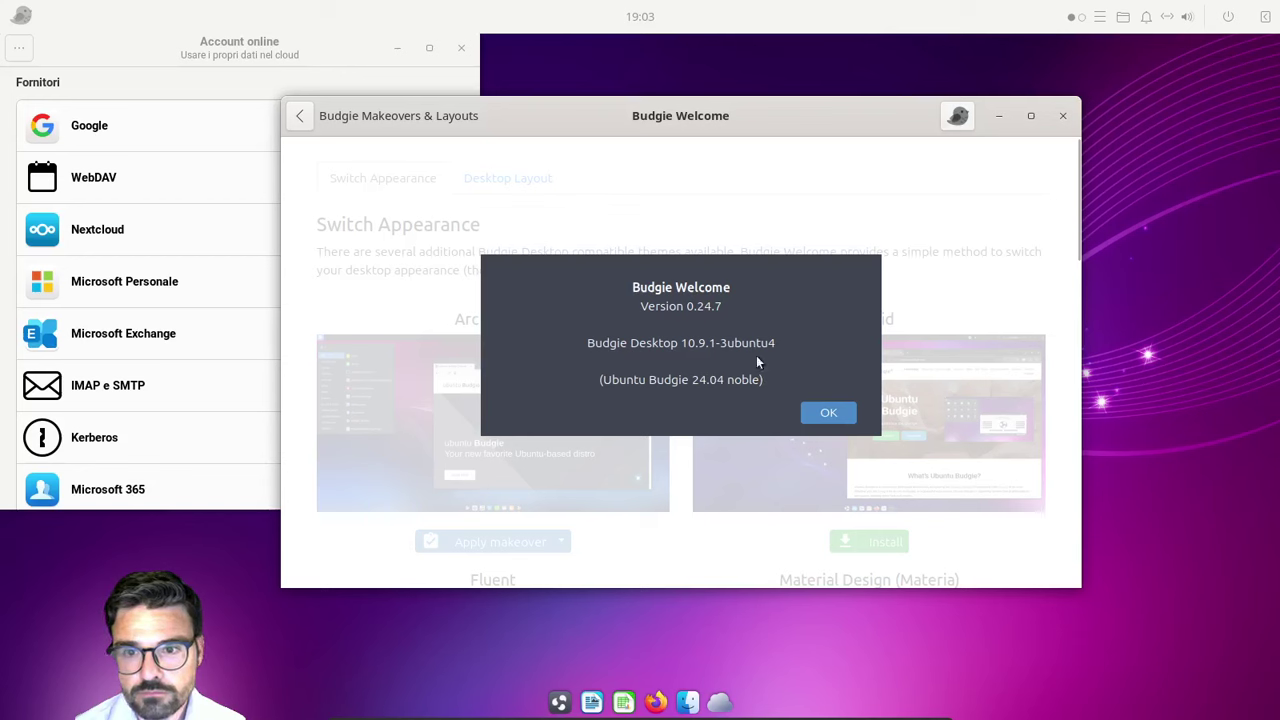
click(822, 413)
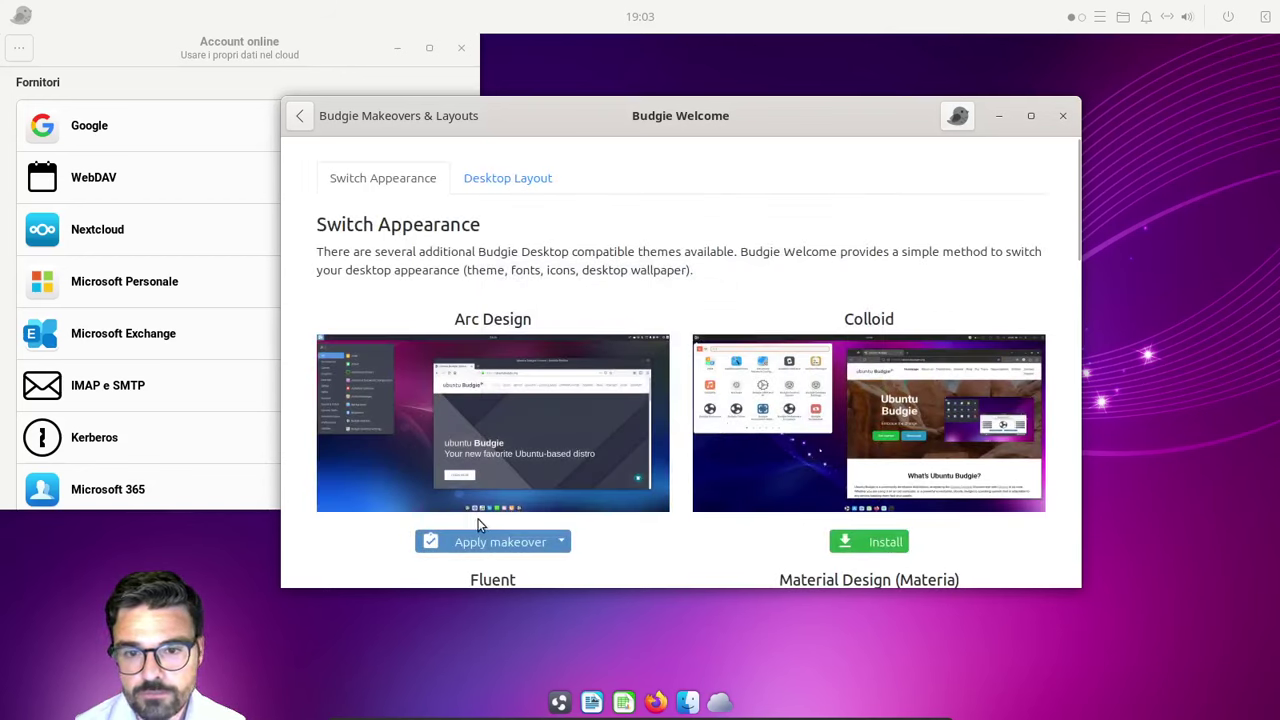
click(524, 540)
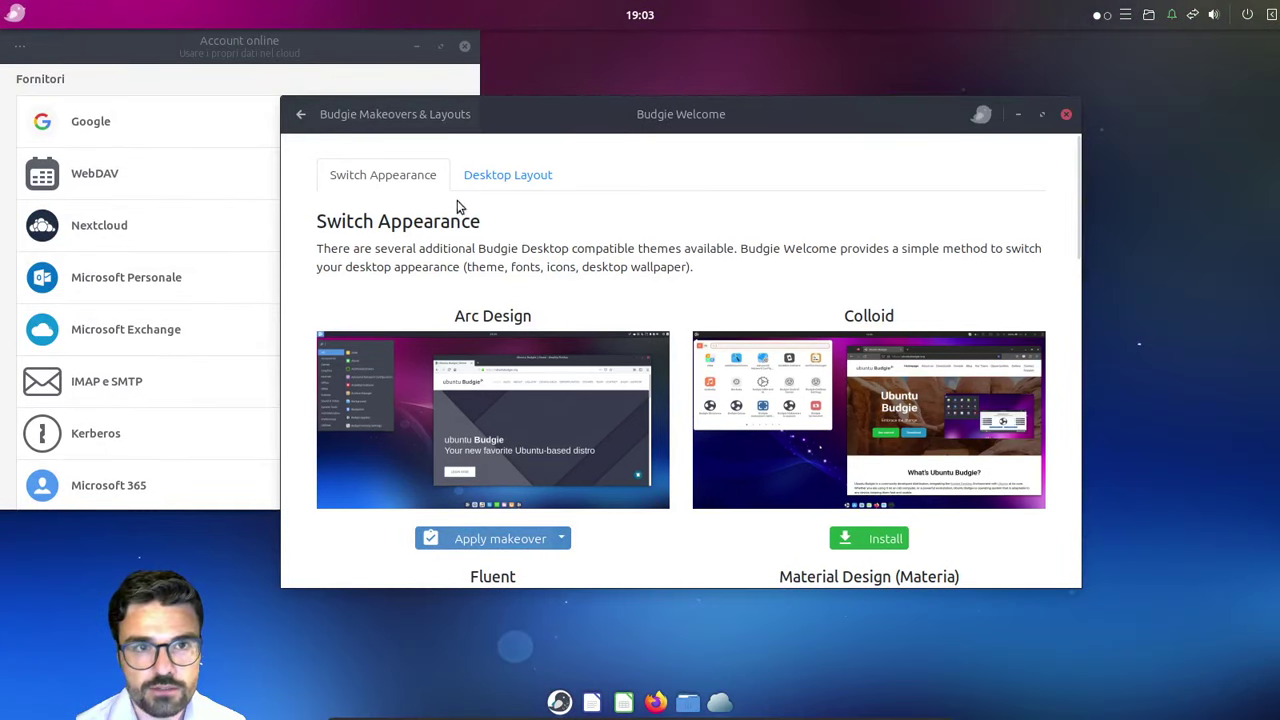
Step: Maximize the Account online window to inspect its new look, restore it and close it
double_click(263, 60)
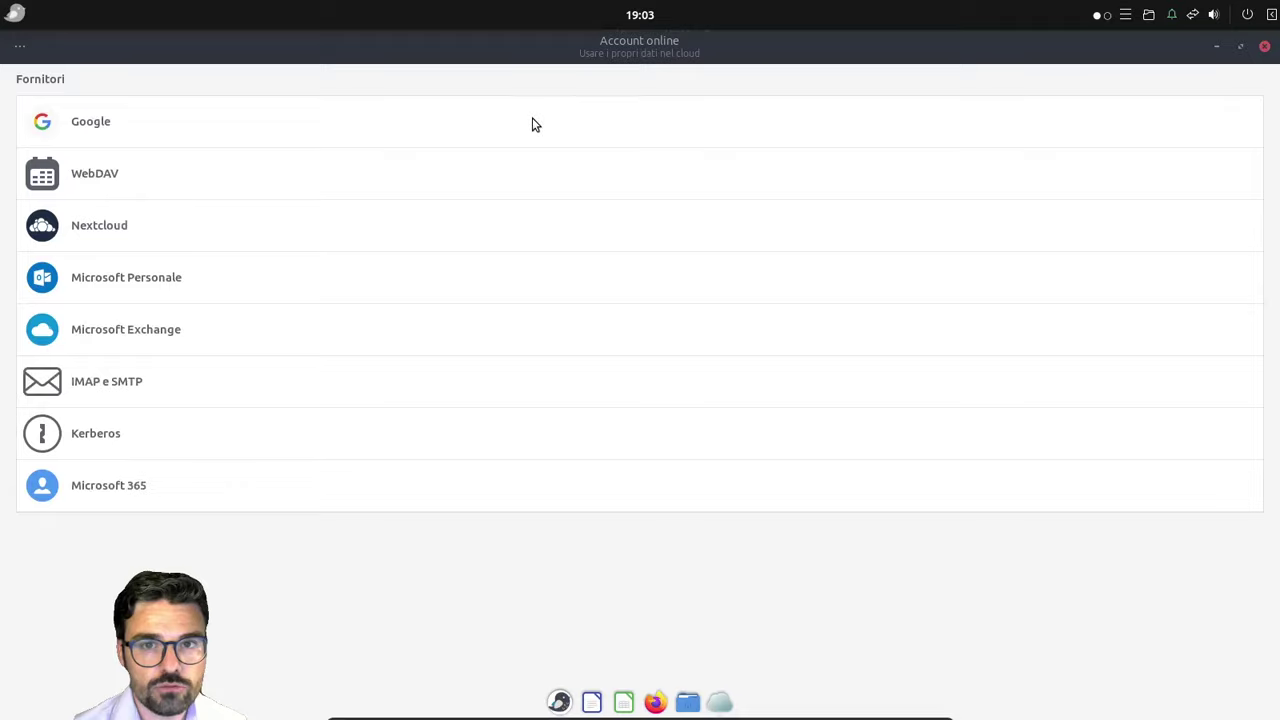
double_click(545, 45)
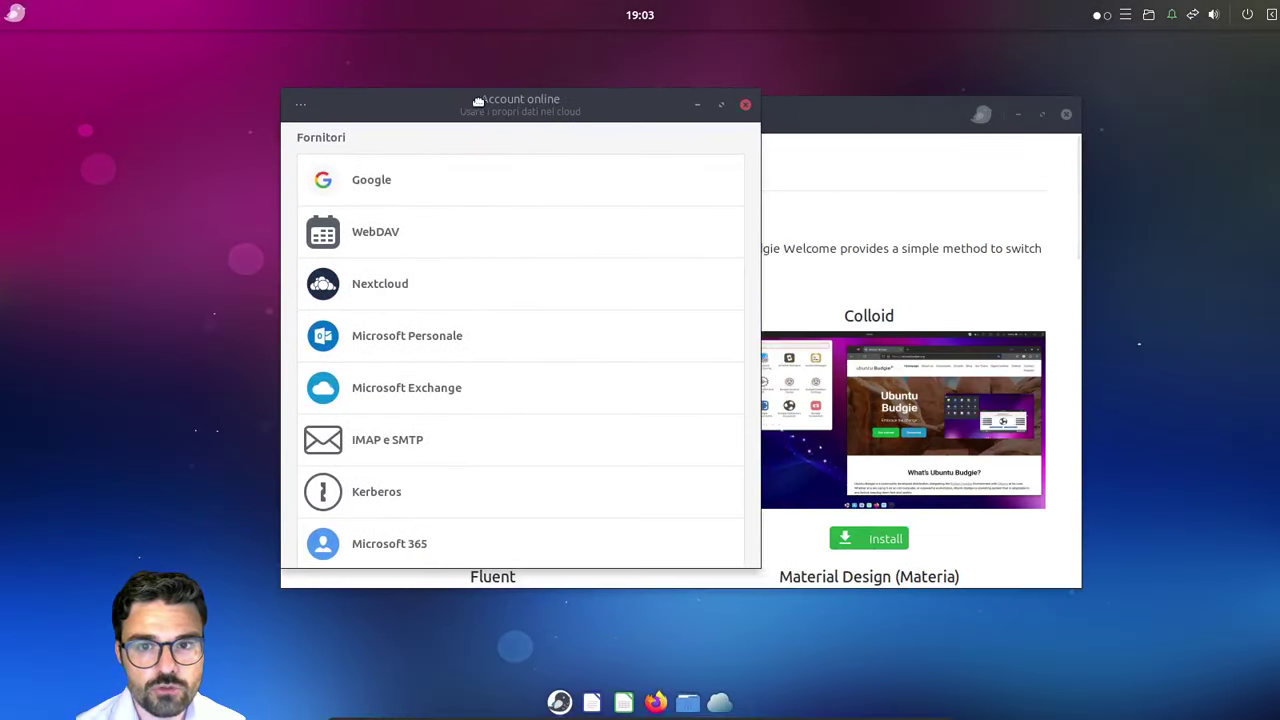
click(746, 106)
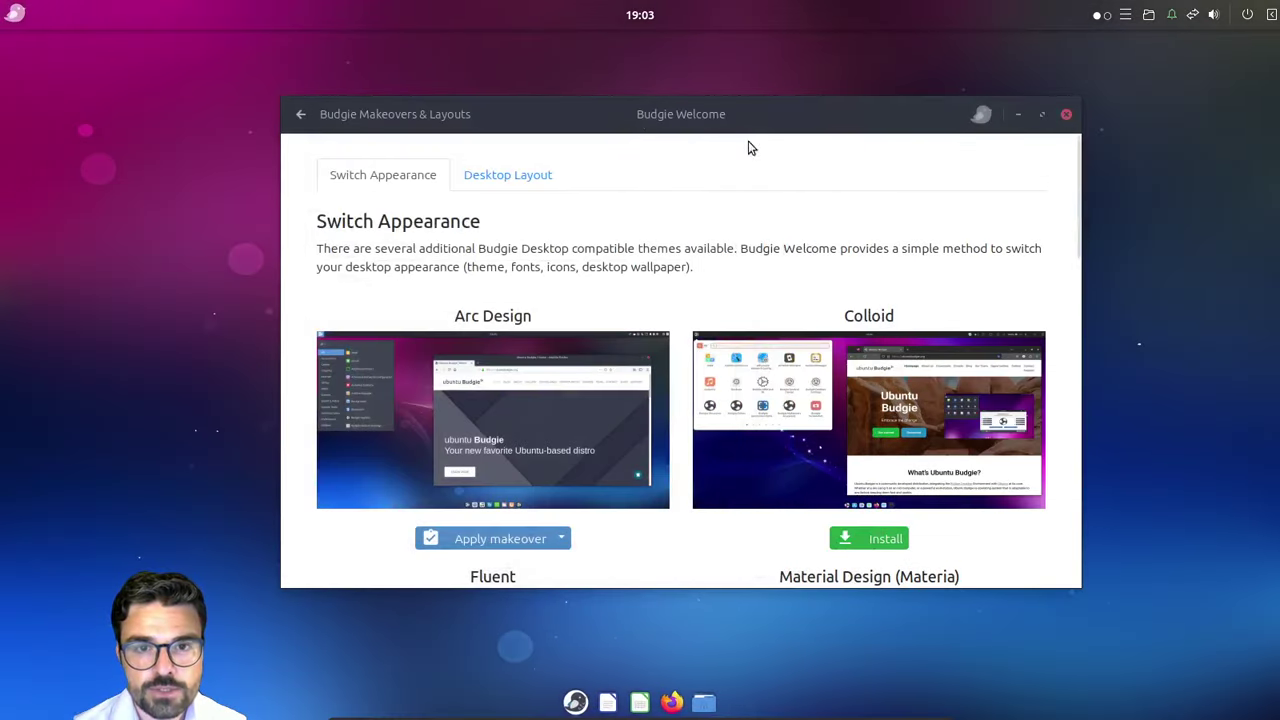
Step: Examine the first desktop layouts and browse the list of appearance makeovers again
click(528, 170)
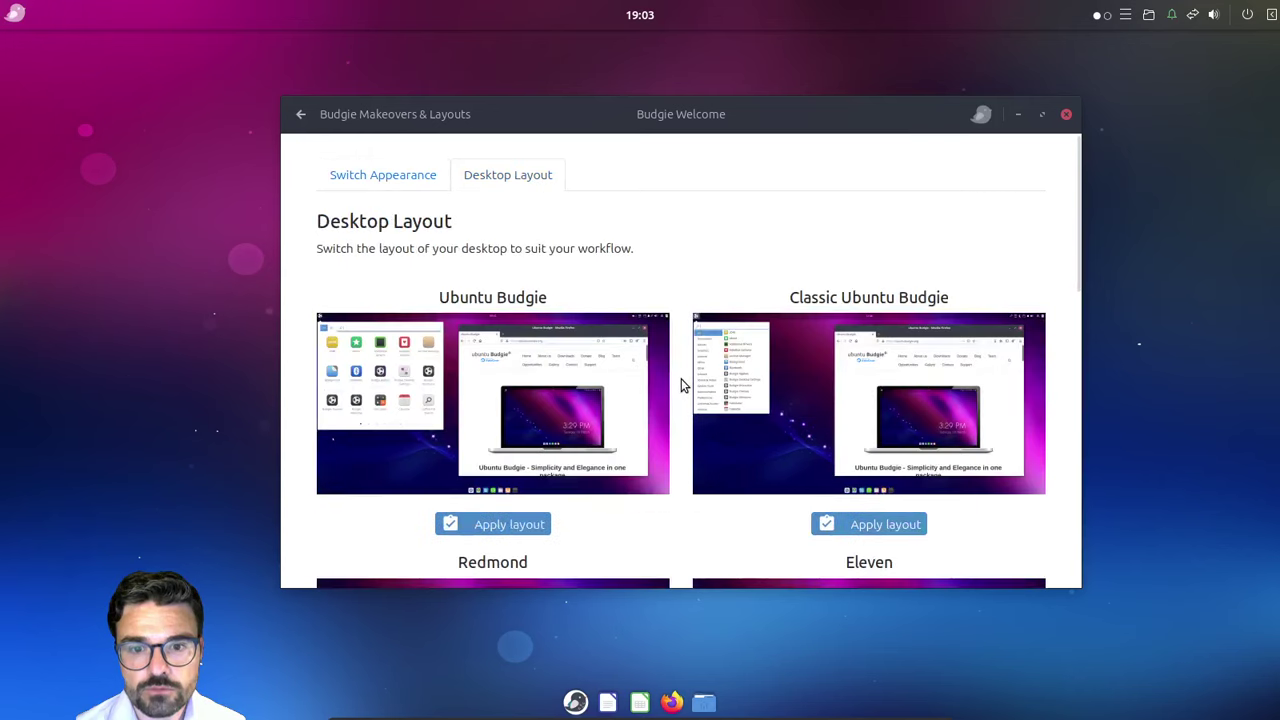
scroll(687, 418, down, 1)
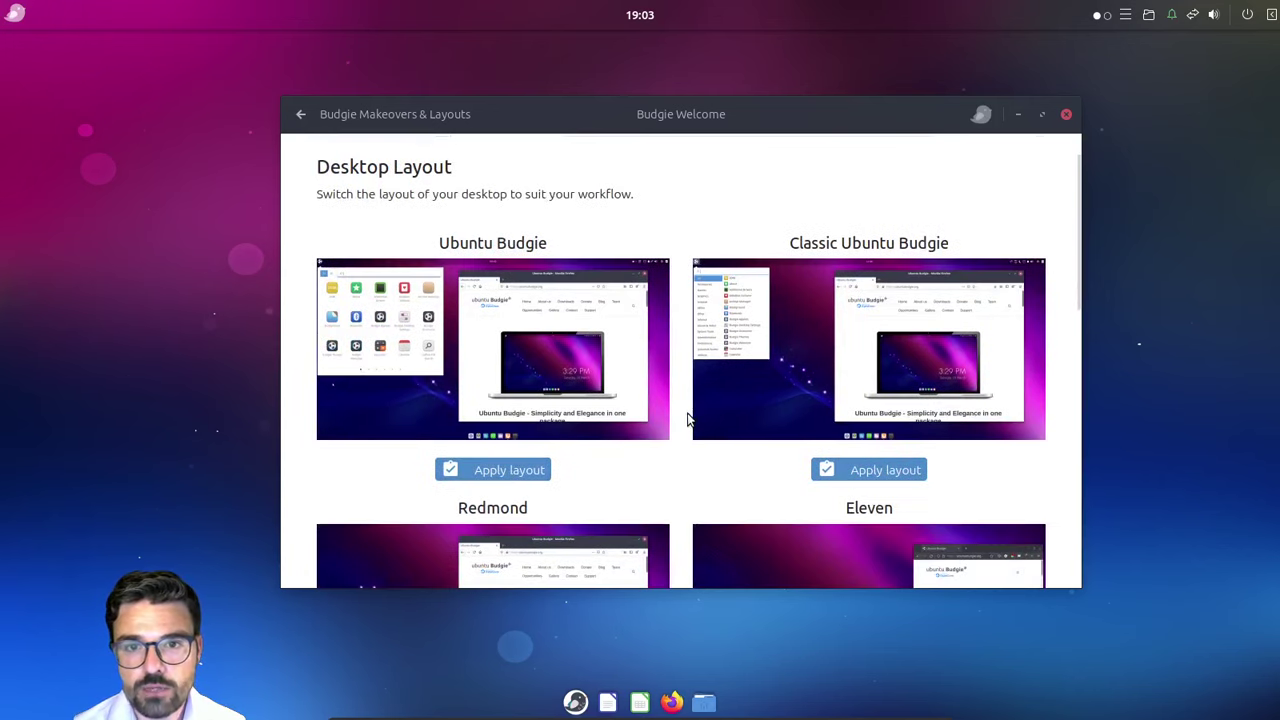
scroll(687, 418, up, 1)
click(383, 175)
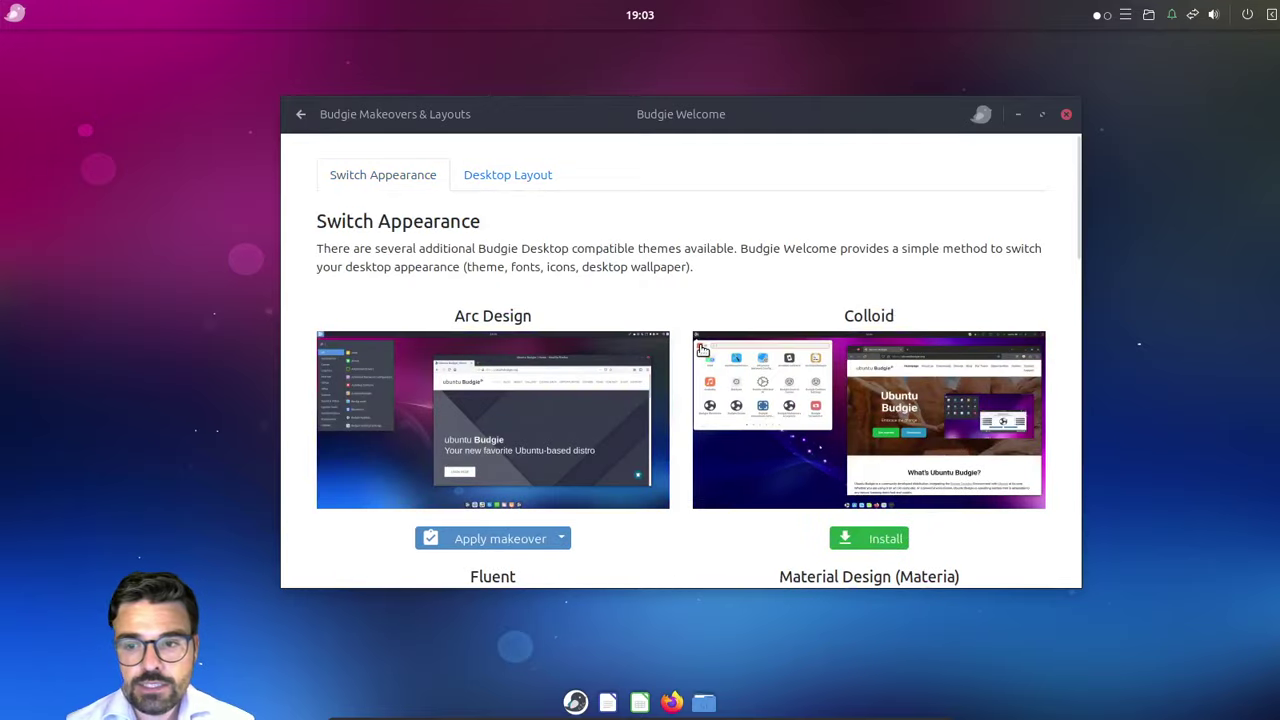
scroll(701, 351, down, 18)
scroll(701, 351, up, 7)
scroll(701, 351, up, 11)
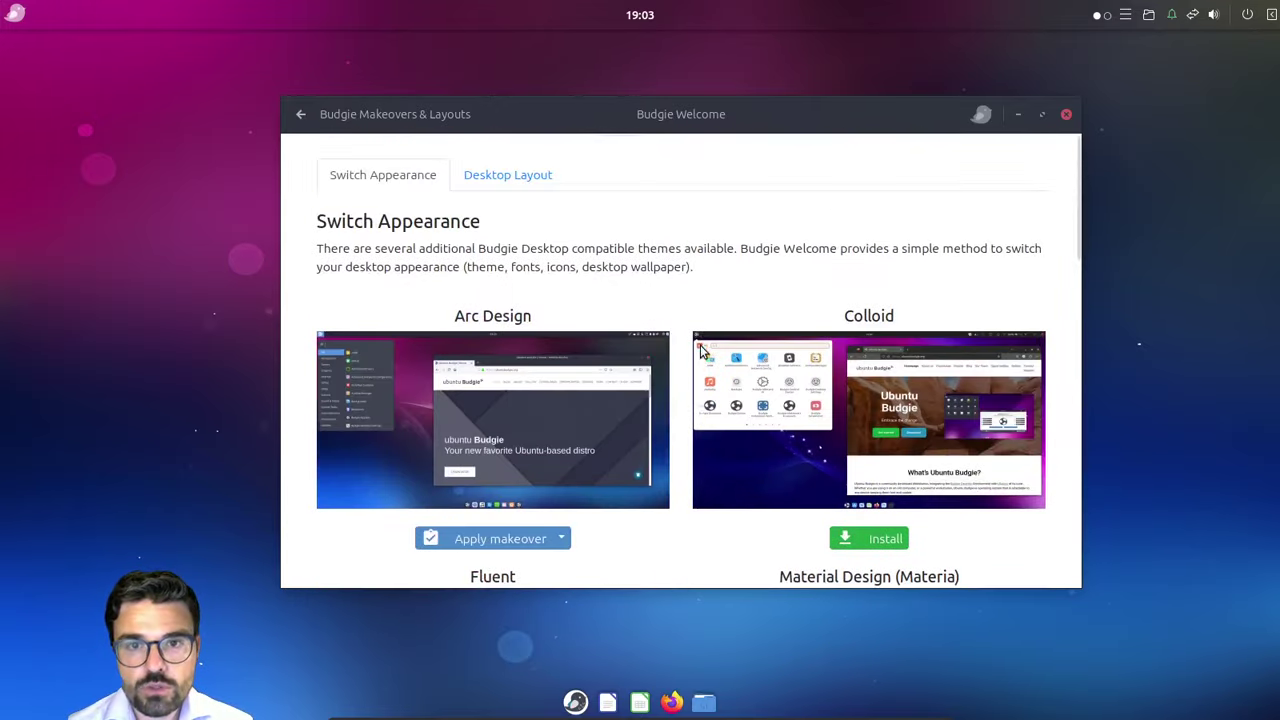
Step: Apply the Redmond desktop layout and inspect the applications menu in its grid and category views
click(491, 181)
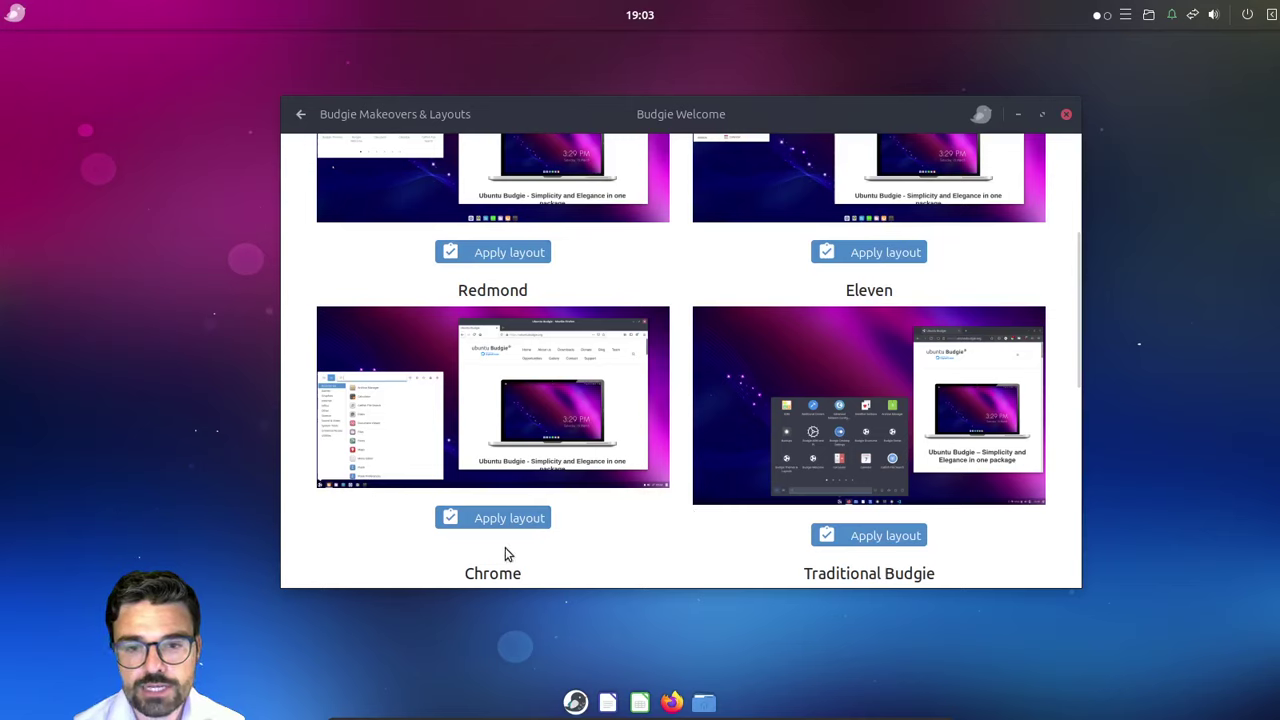
click(512, 519)
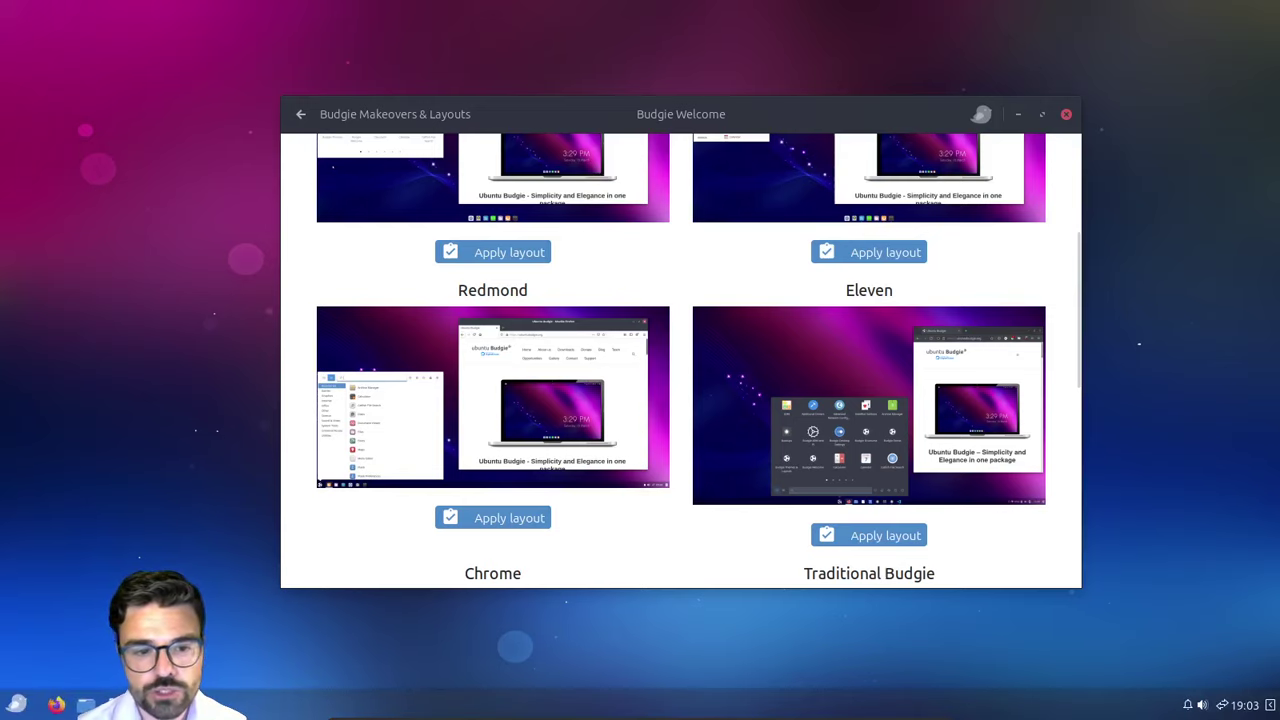
click(20, 706)
click(22, 707)
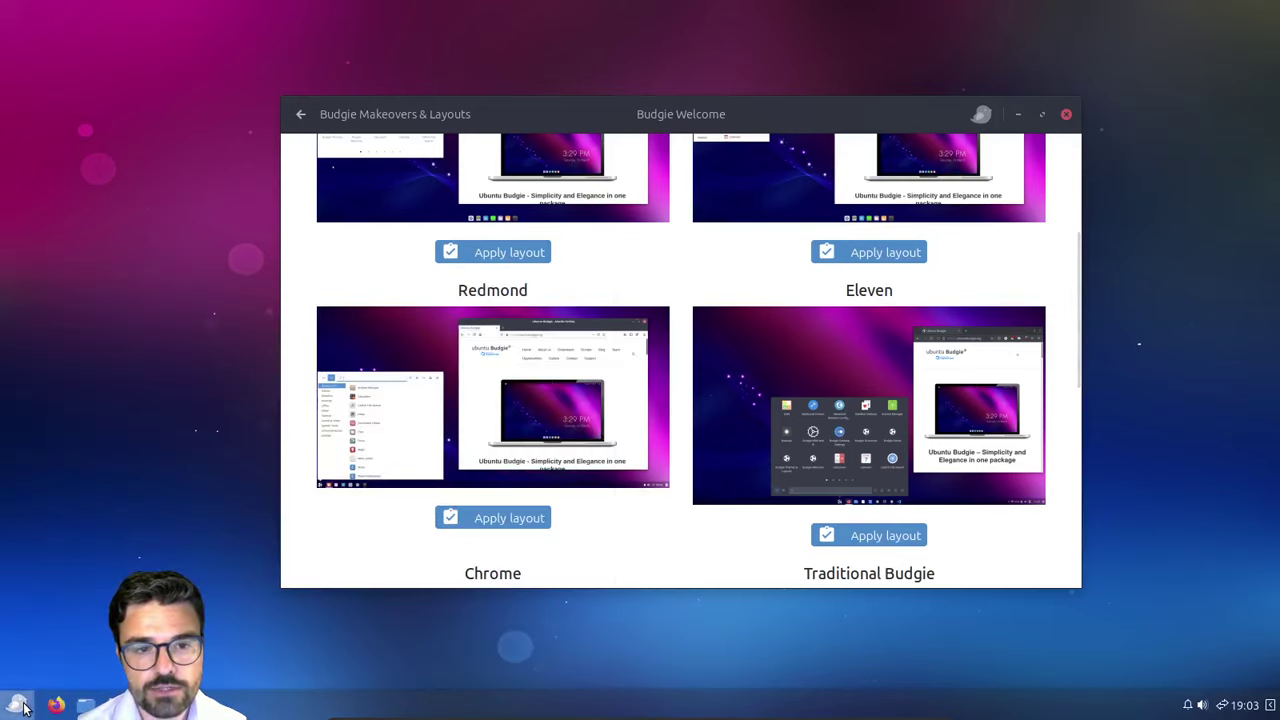
click(20, 706)
click(29, 657)
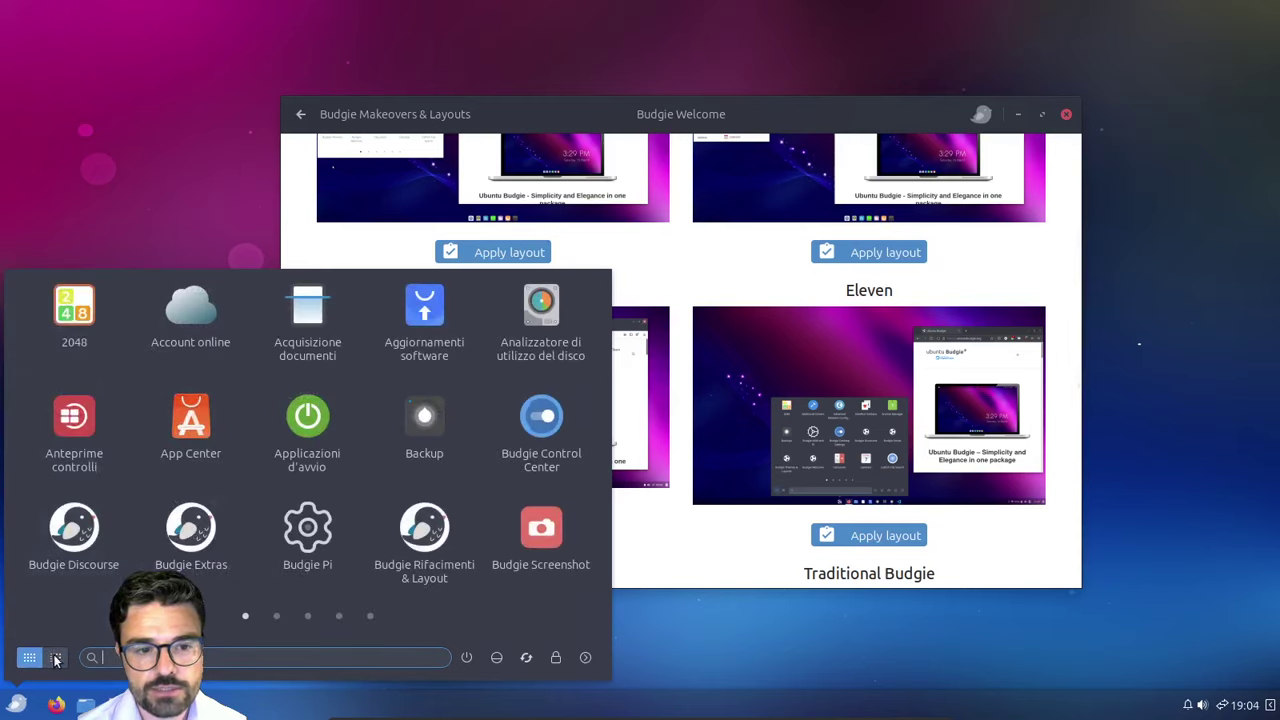
click(55, 657)
click(18, 700)
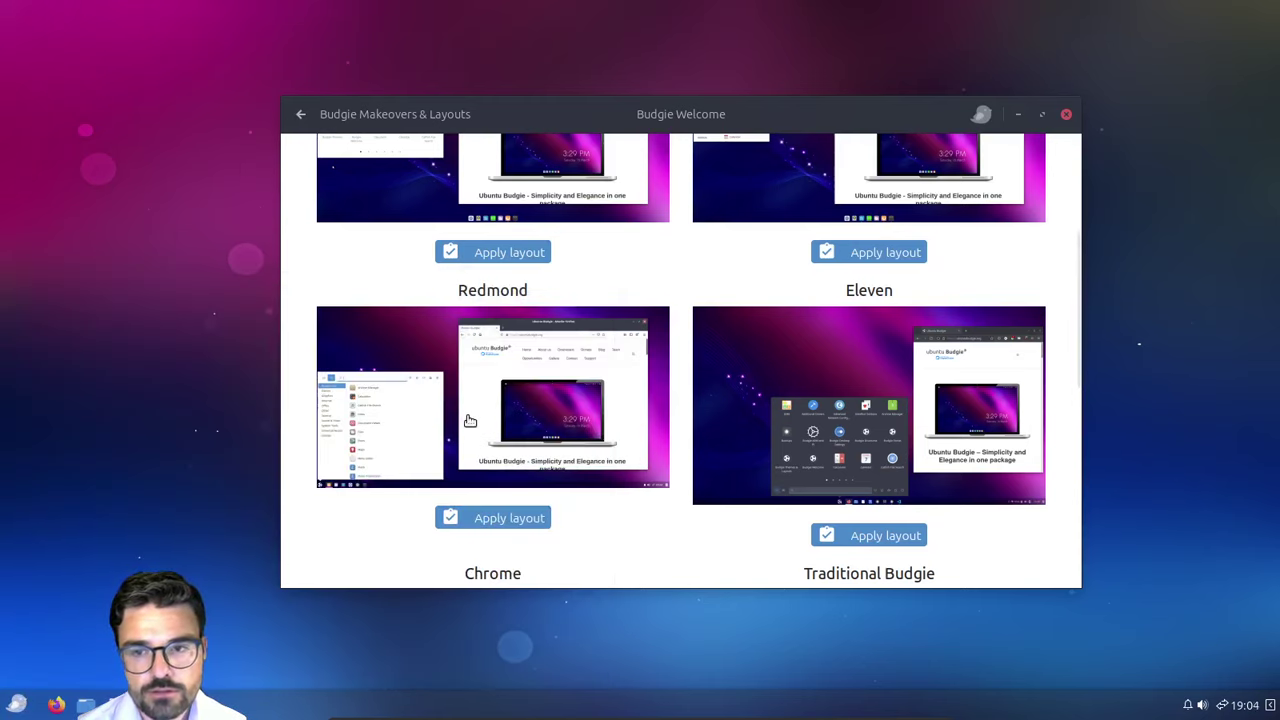
Step: Browse the Chrome, Traditional Budgie and The One layouts and apply the Cupertino desktop layout
scroll(790, 504, down, 5)
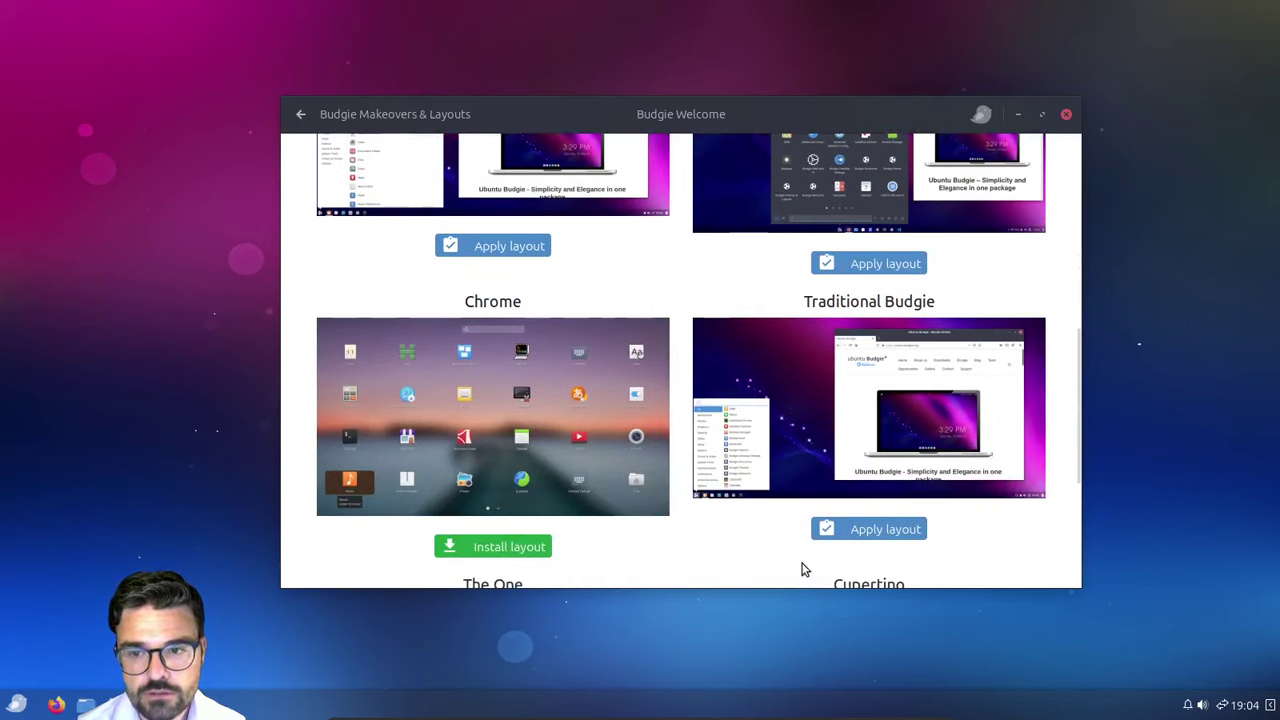
scroll(620, 505, down, 3)
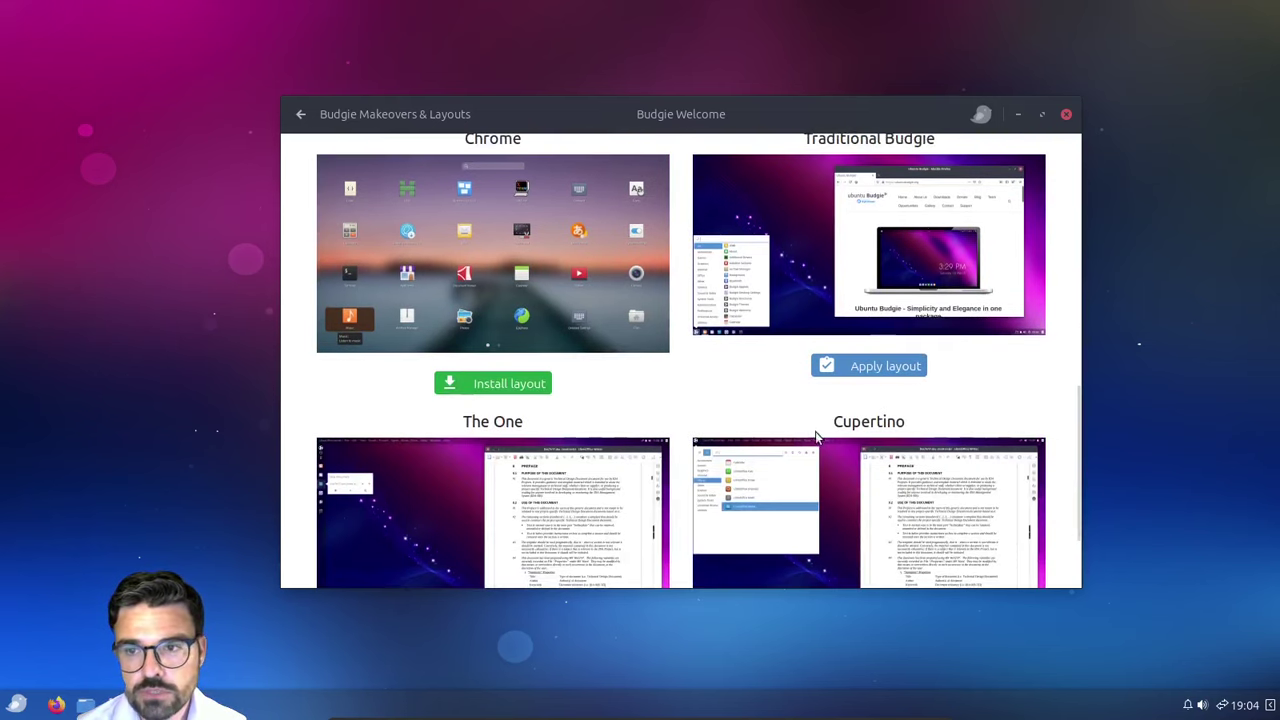
scroll(743, 414, down, 2)
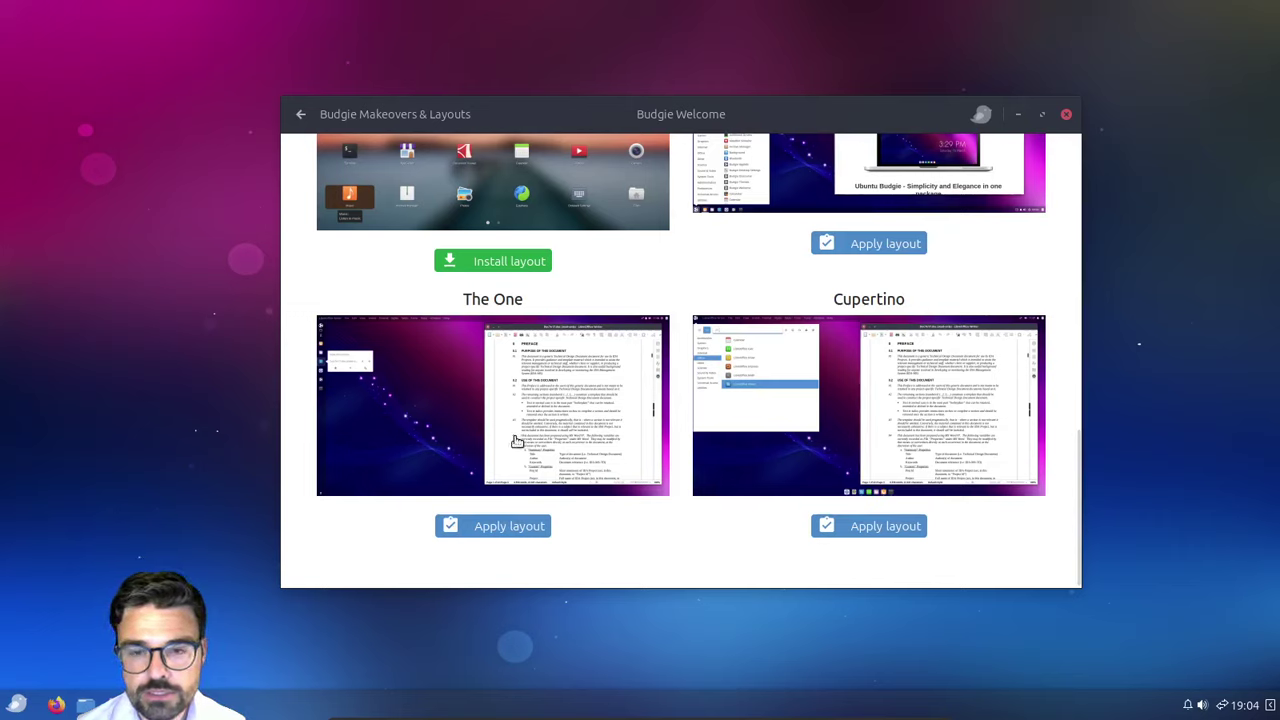
click(865, 527)
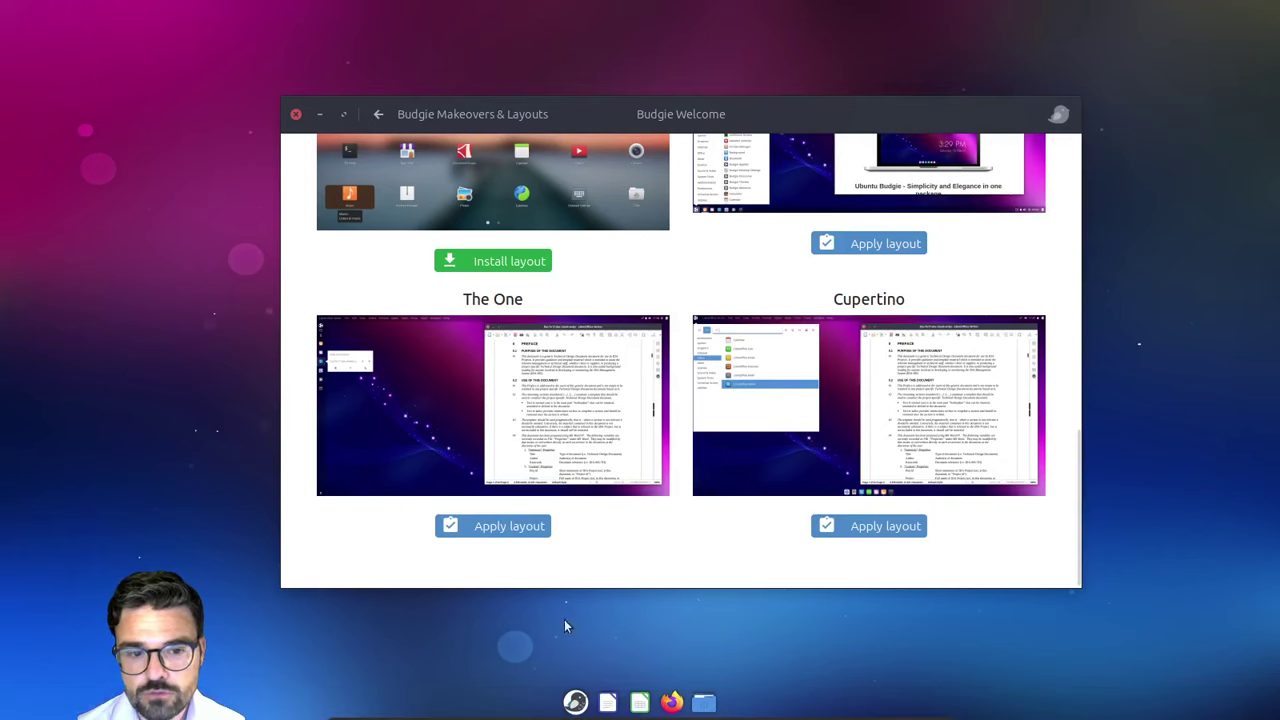
Step: Return to the appearance makeovers and apply the full WhiteSur makeover
scroll(593, 302, up, 10)
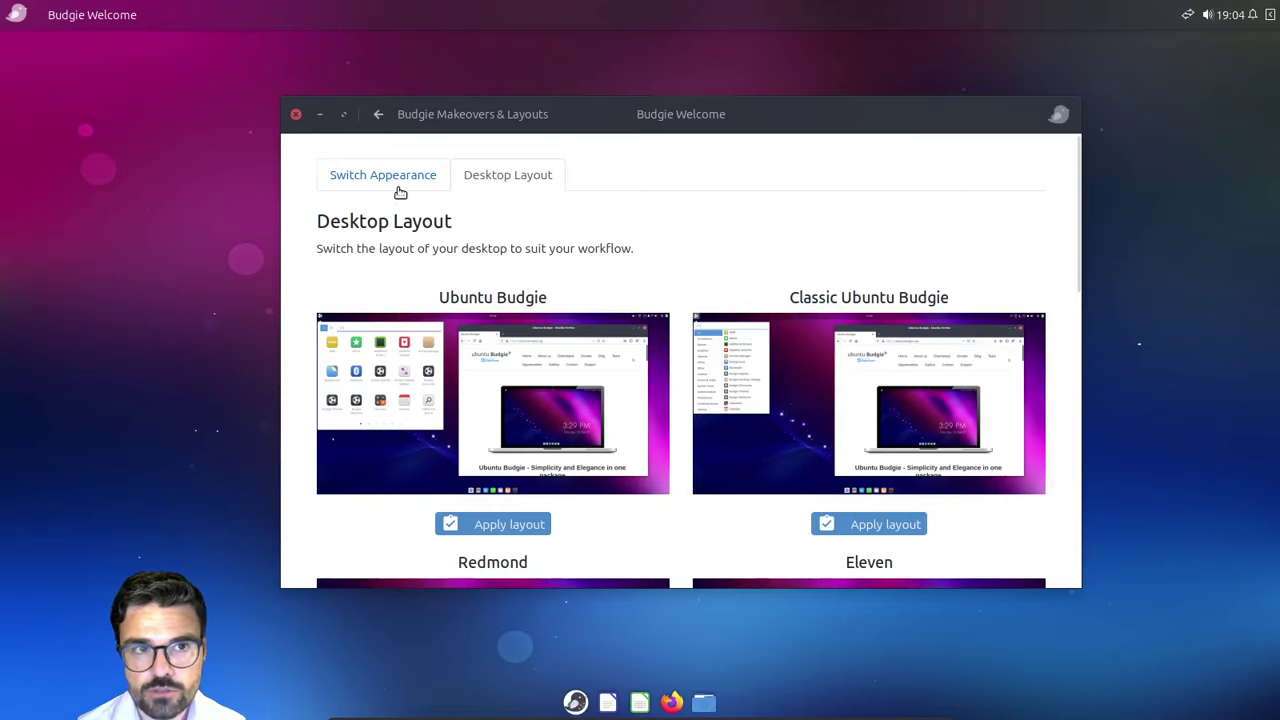
scroll(790, 432, down, 15)
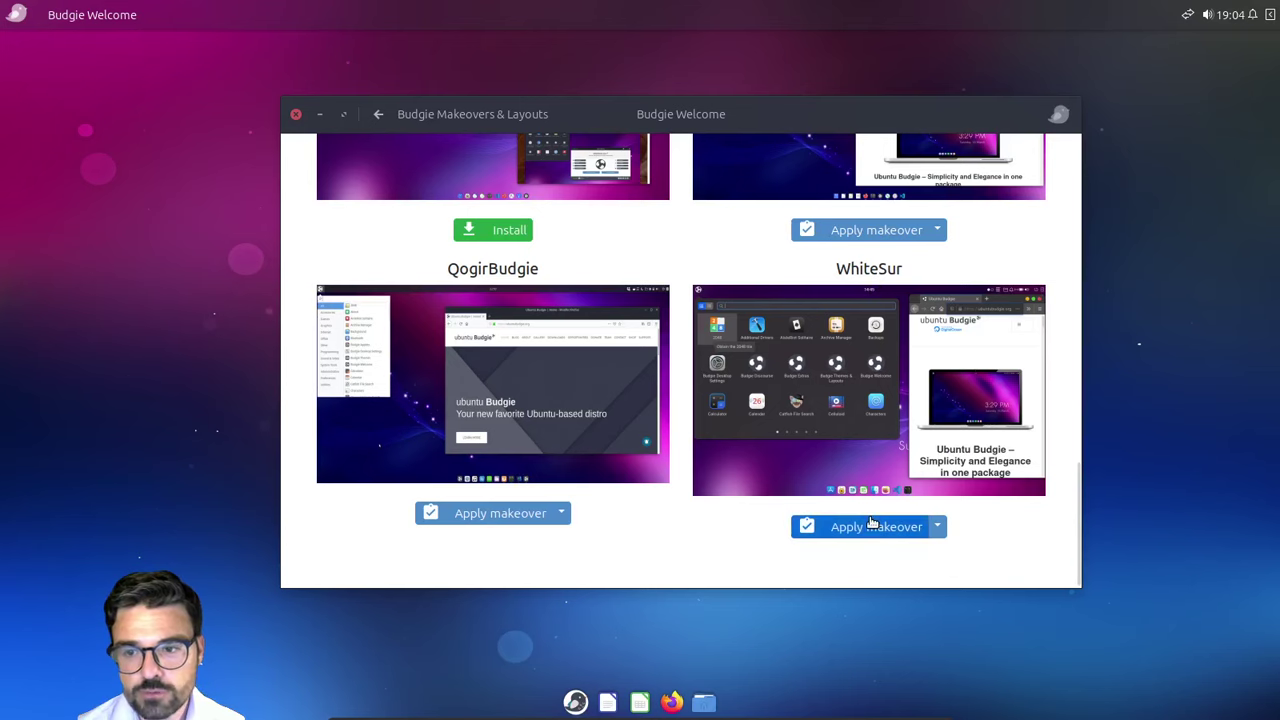
click(875, 527)
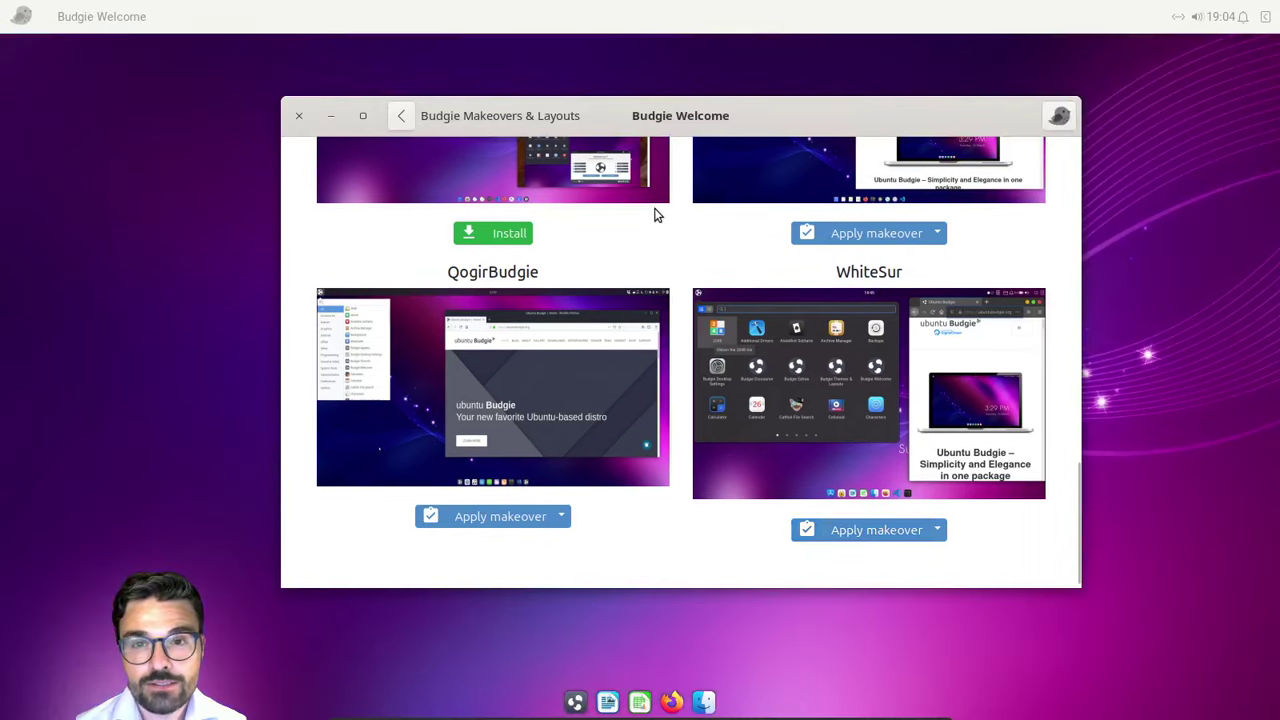
Step: Tile the Budgie Welcome window to the upper half of the desktop, detach it, narrow it and reposition it near the center
drag(692, 131, 714, 6)
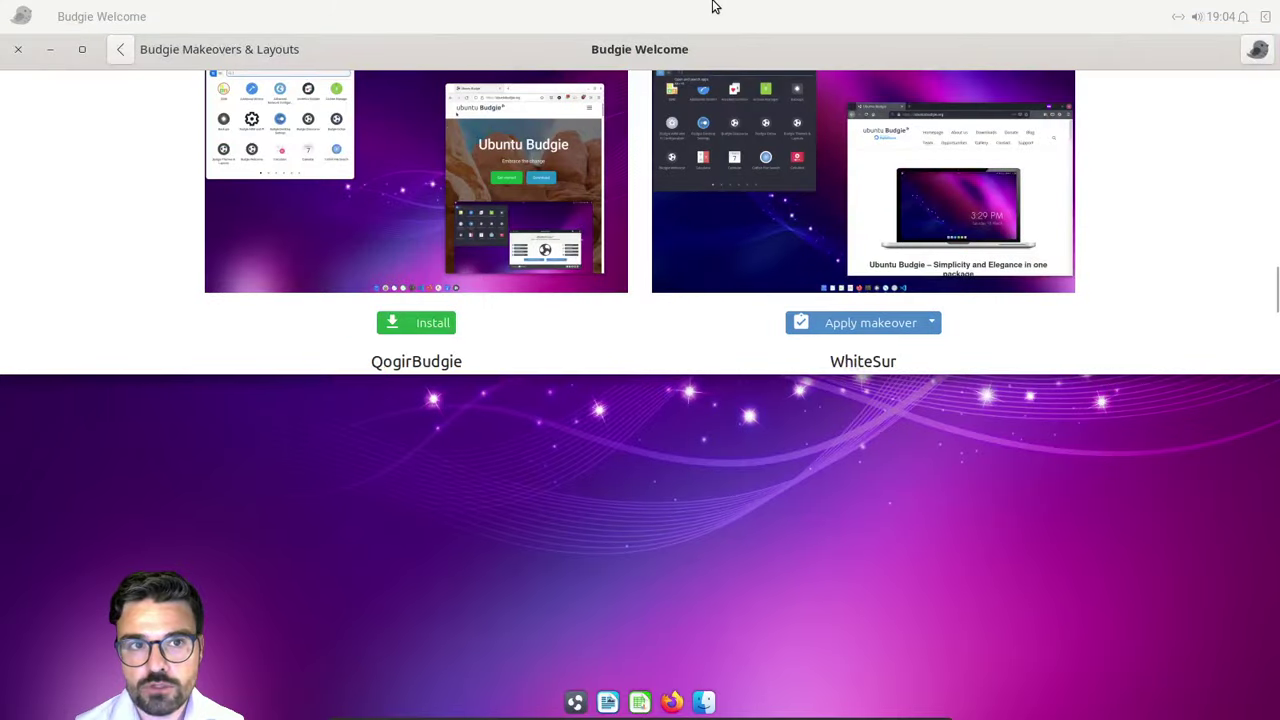
drag(726, 77, 918, 193)
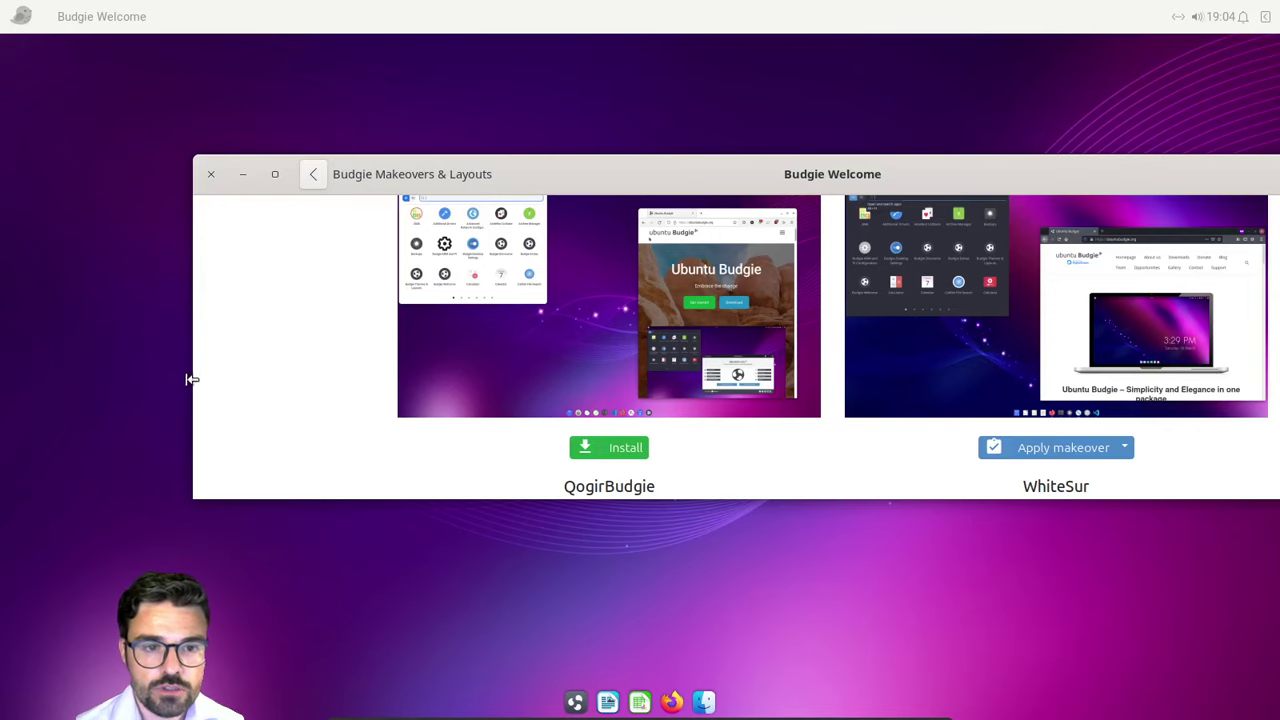
drag(192, 379, 657, 409)
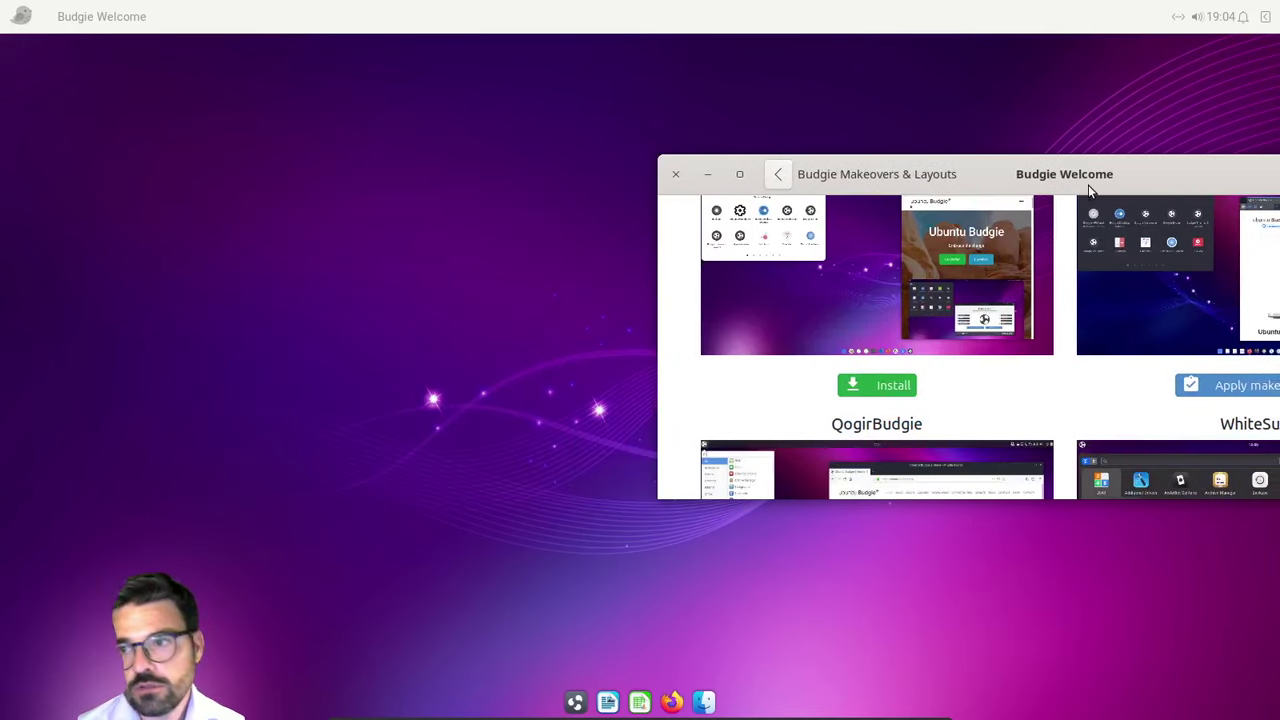
drag(1088, 185, 634, 120)
Step: Browse the makeovers, switch to the desktop layout choices and maximize the Budgie Welcome window
scroll(720, 339, down, 2)
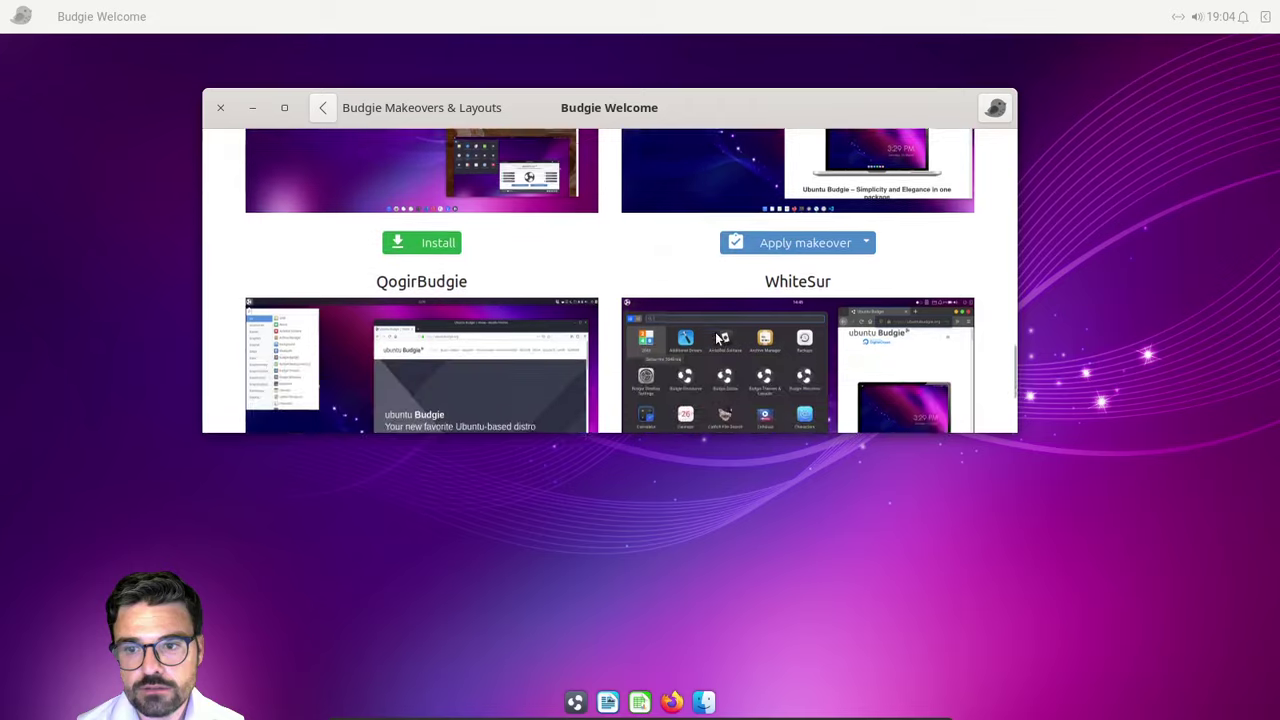
scroll(720, 339, down, 4)
scroll(499, 179, up, 10)
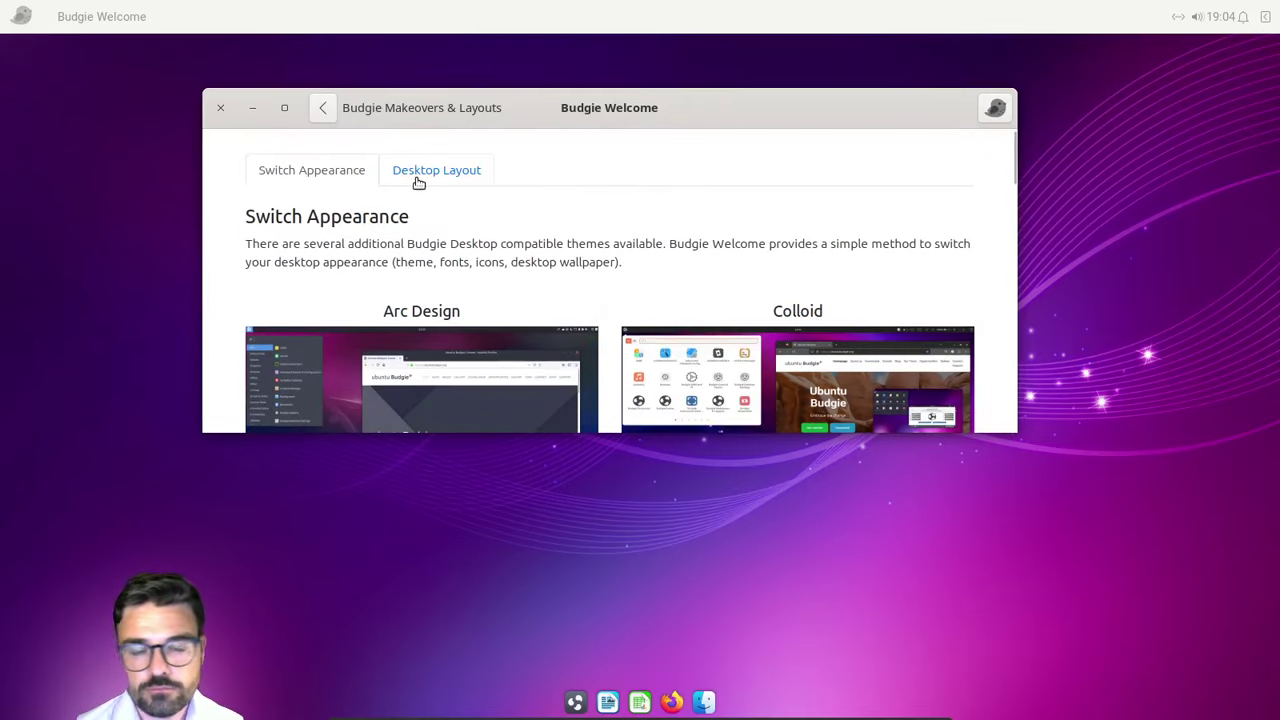
click(418, 180)
double_click(903, 110)
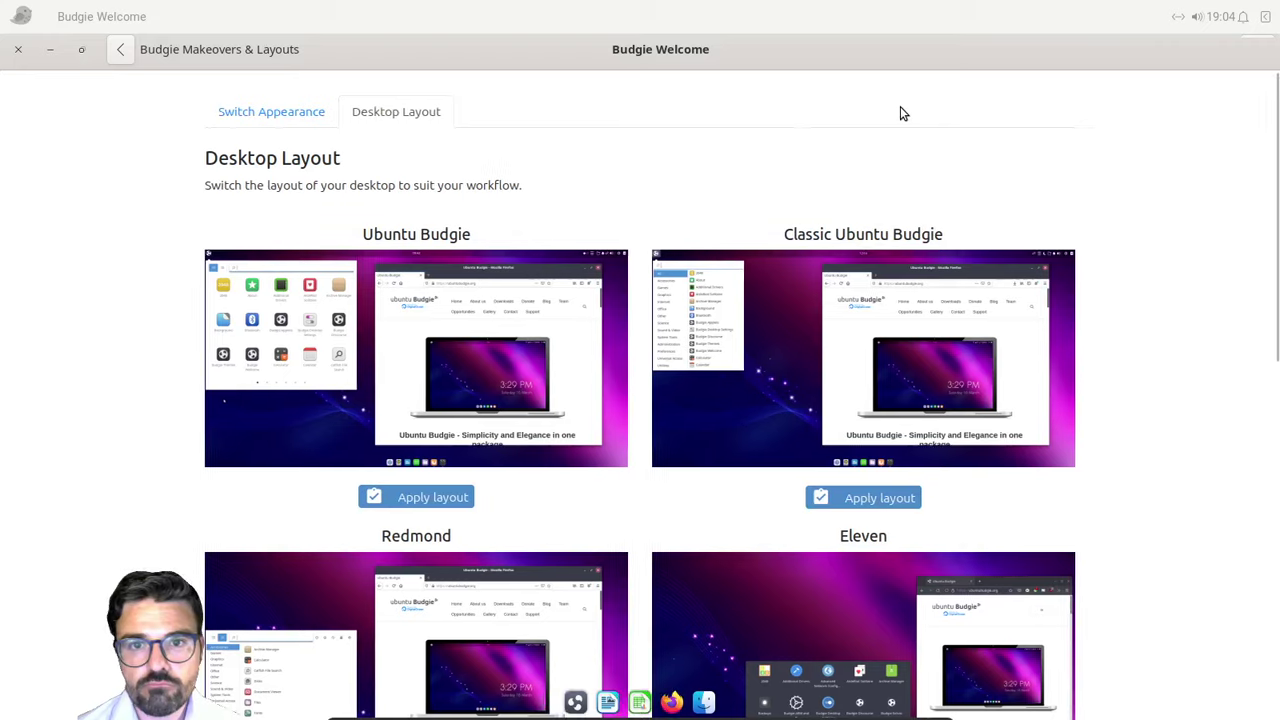
Step: Apply the Ubuntu Budgie desktop layout and the Arc Design makeover, and leave the makeovers page
click(410, 497)
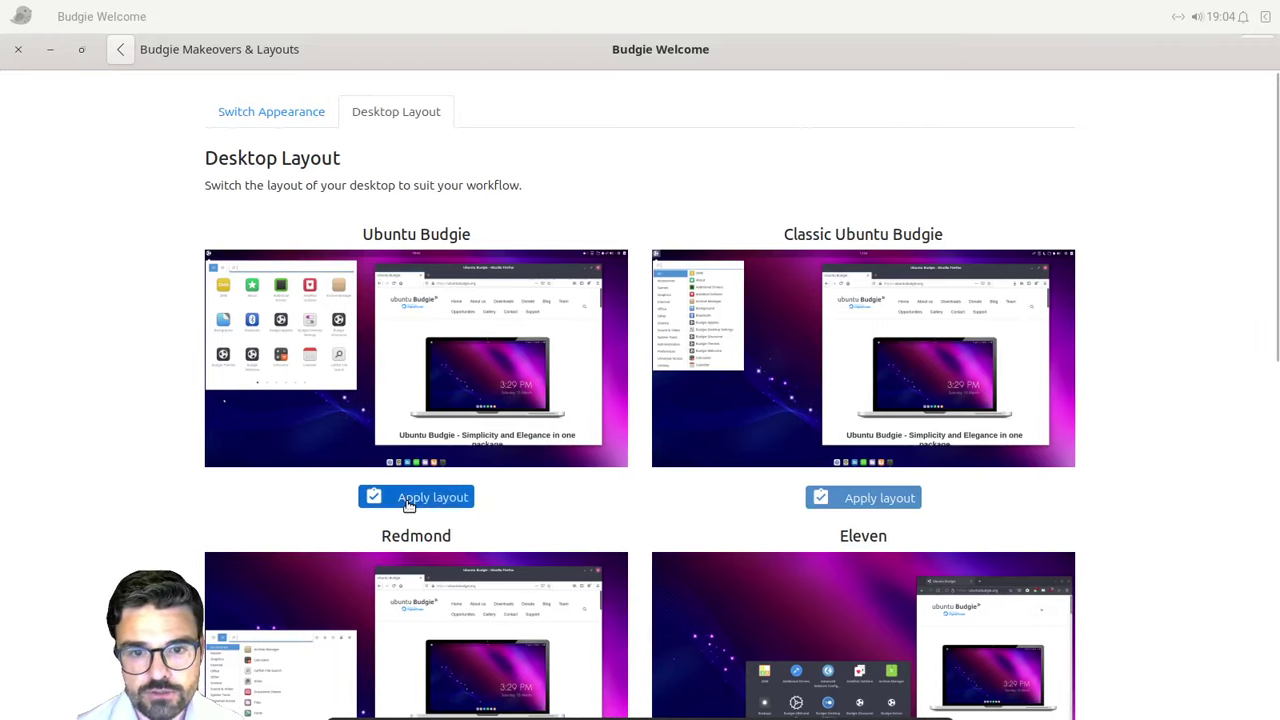
click(219, 110)
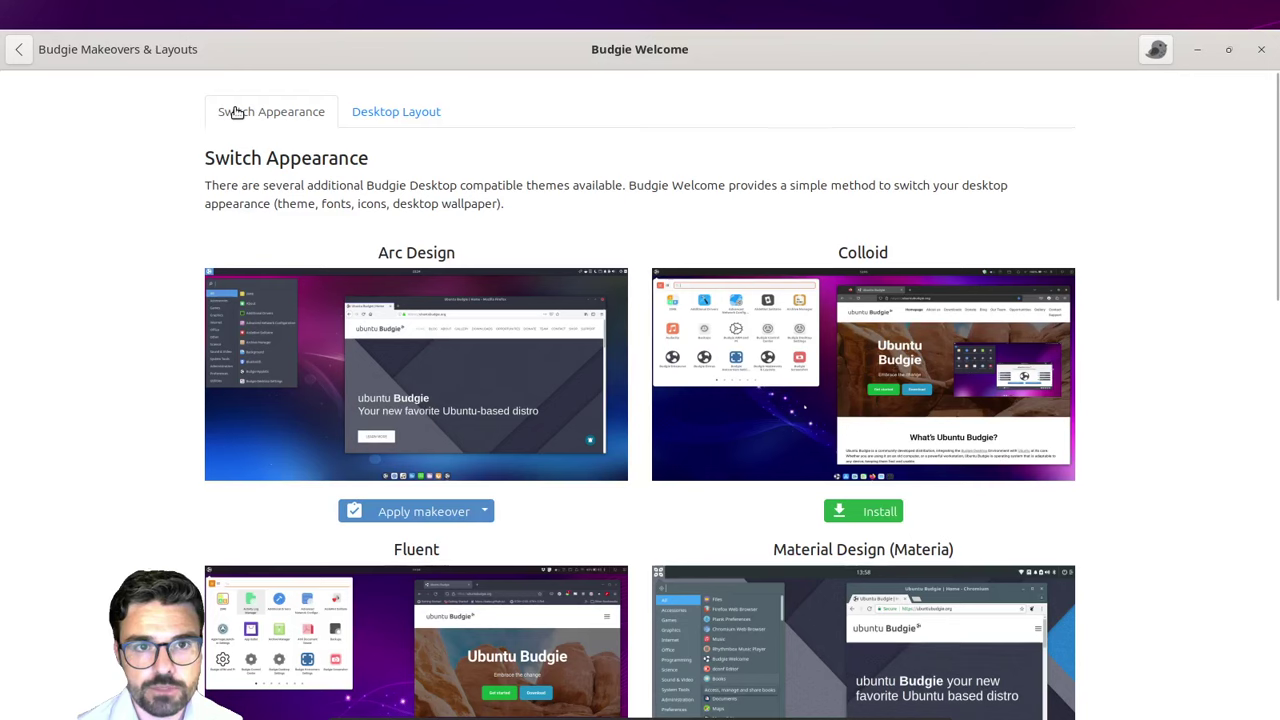
click(428, 514)
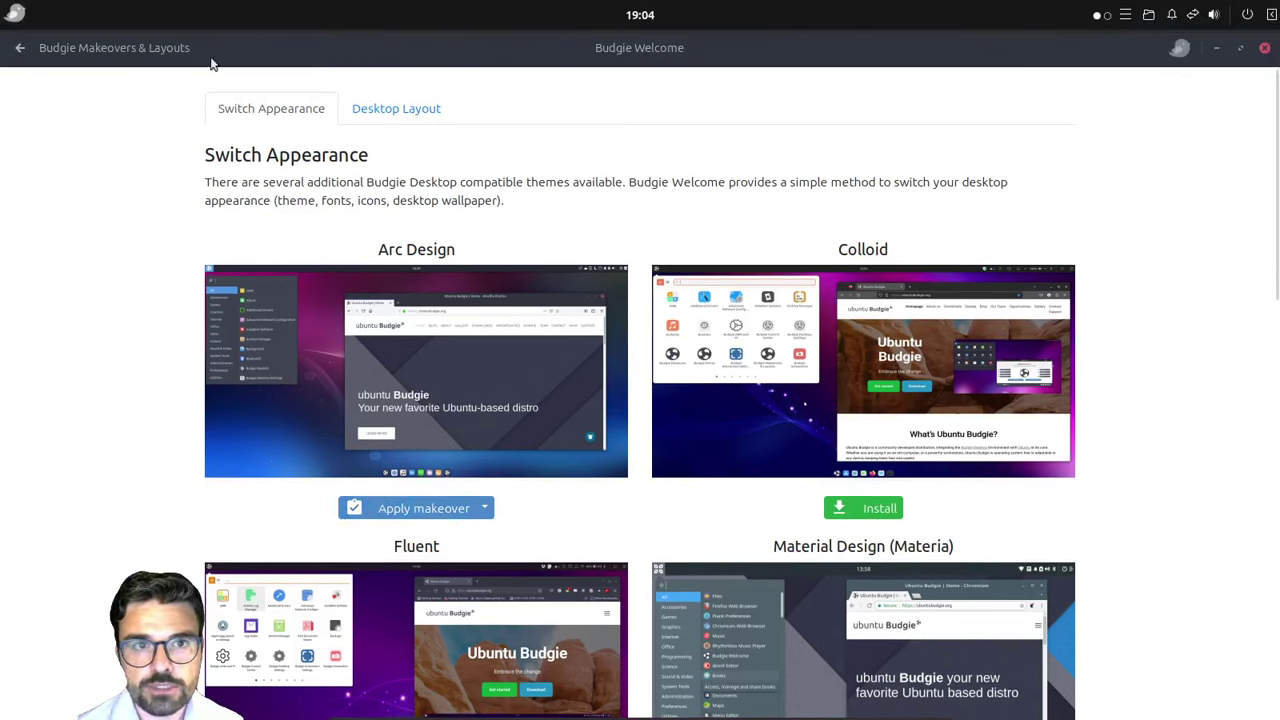
click(20, 48)
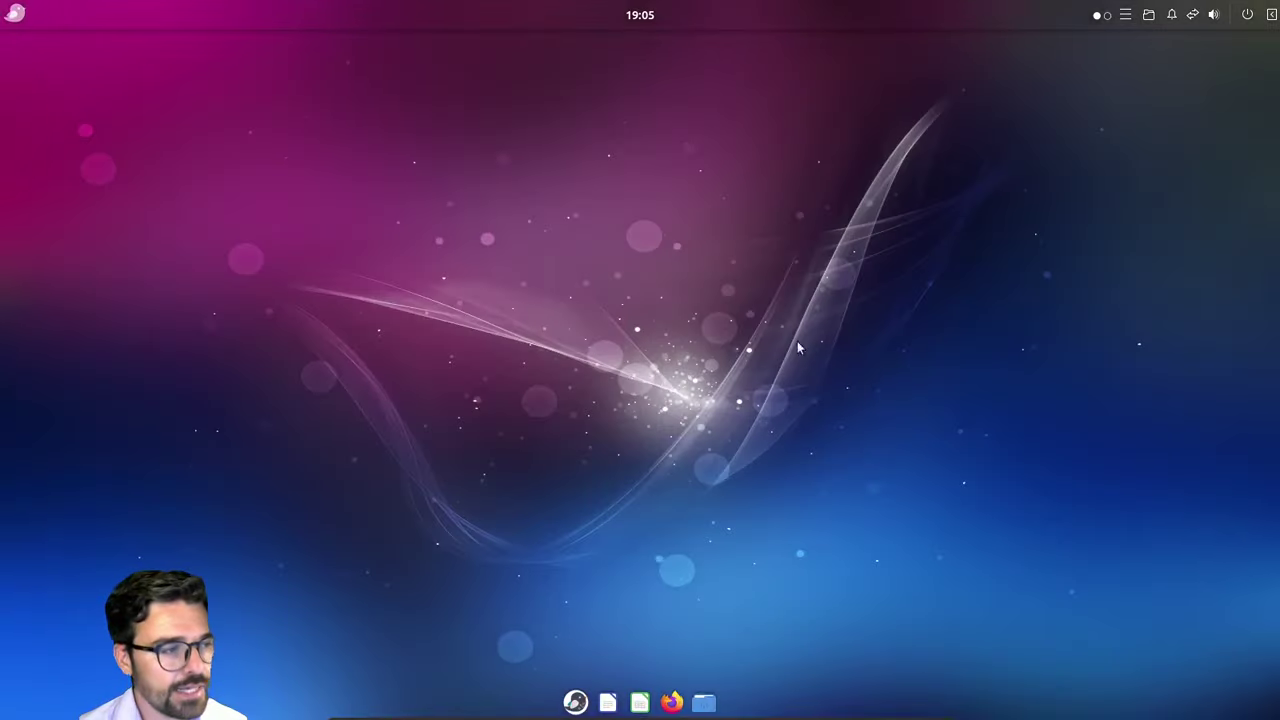
Step: Review the Widget and Notifiche sections of the desktop's side panel and dismiss it
drag(500, 223, 864, 496)
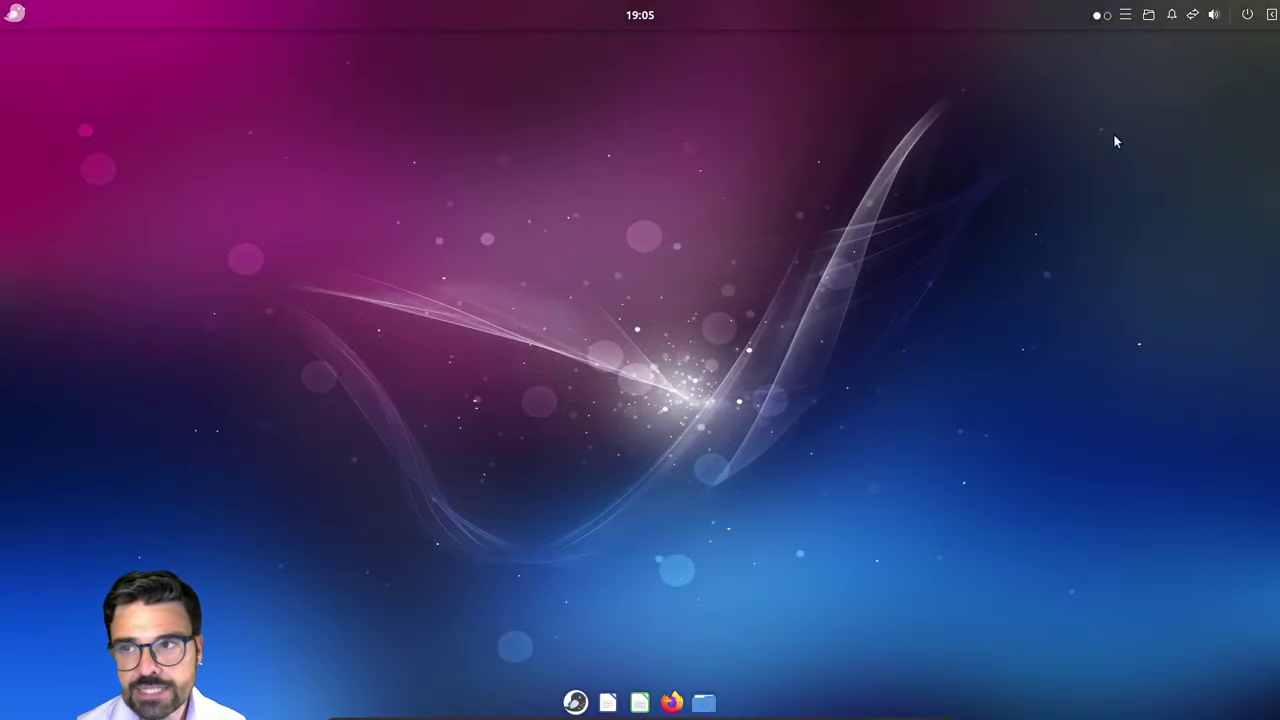
click(1273, 14)
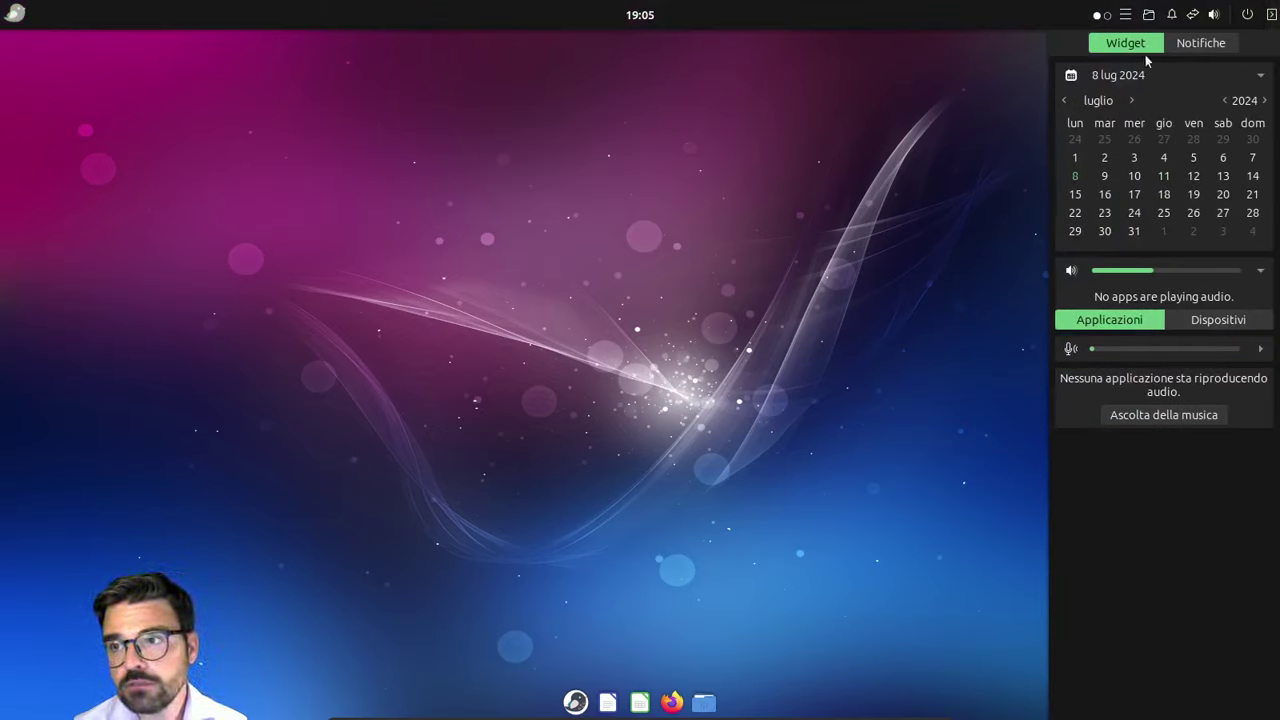
click(1190, 45)
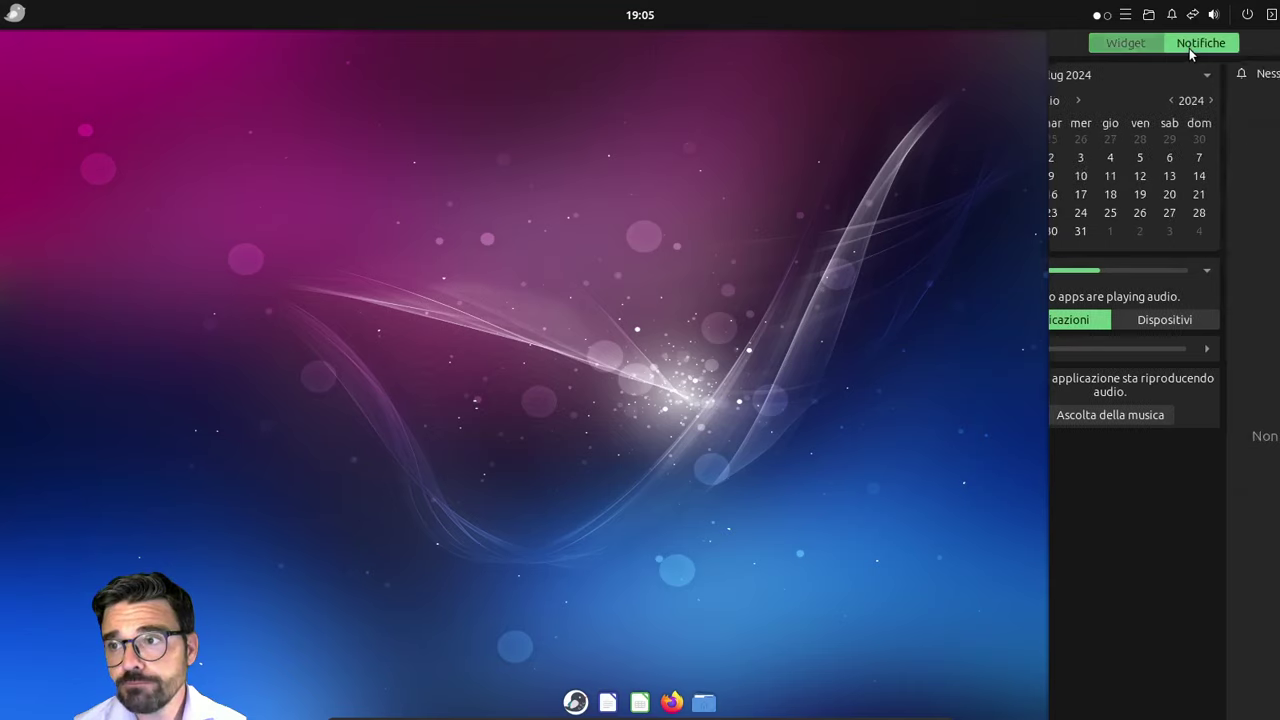
click(1138, 48)
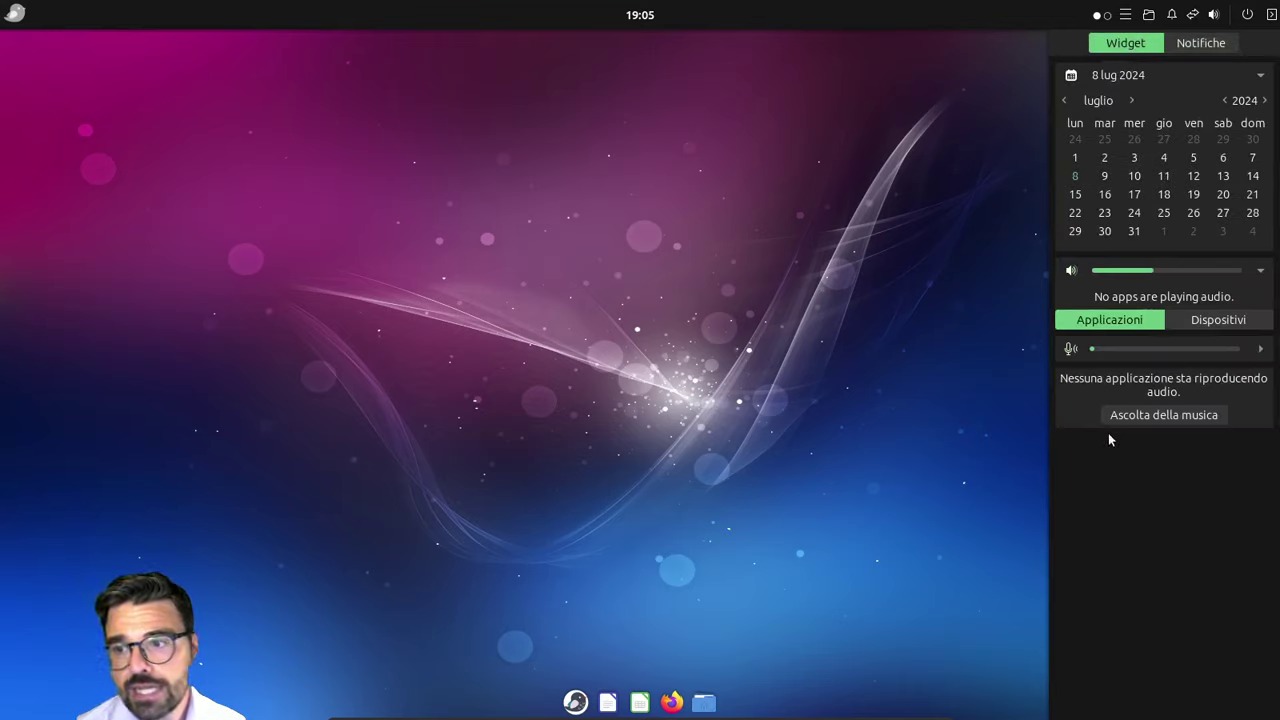
click(730, 527)
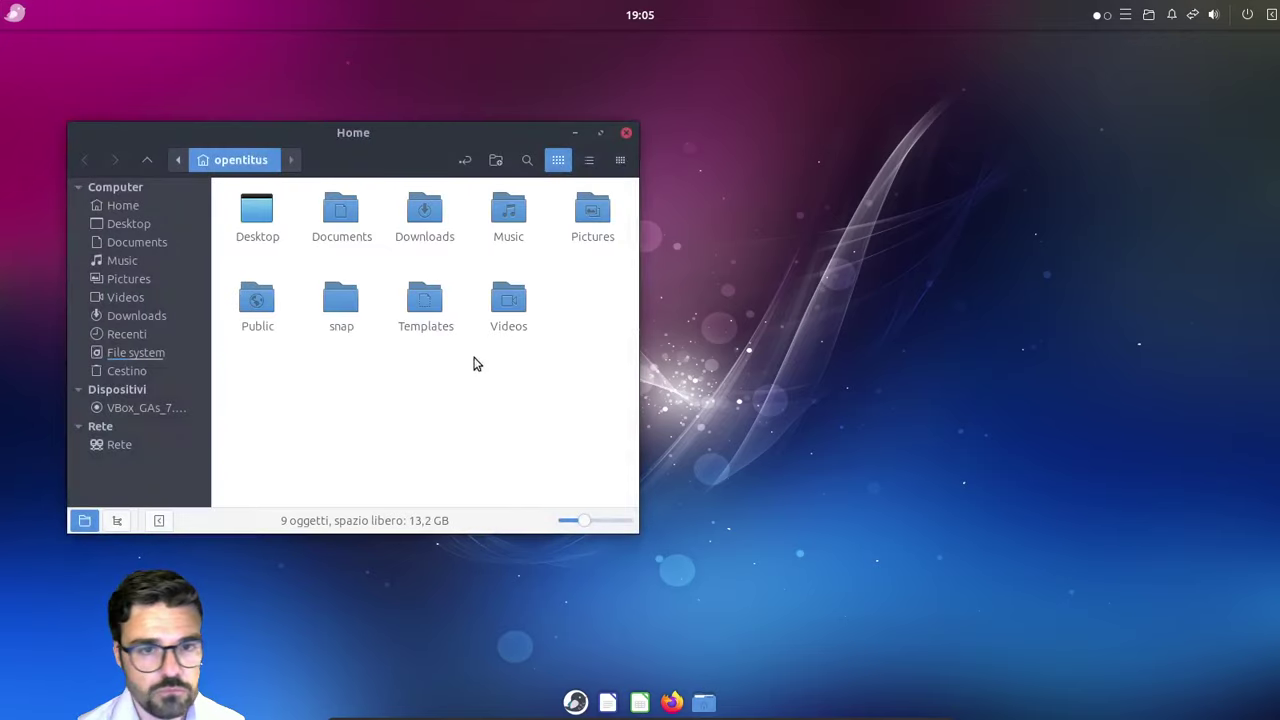
Step: Reposition the Home folder window, try its compact and list views, and maximize the window
drag(449, 128, 547, 115)
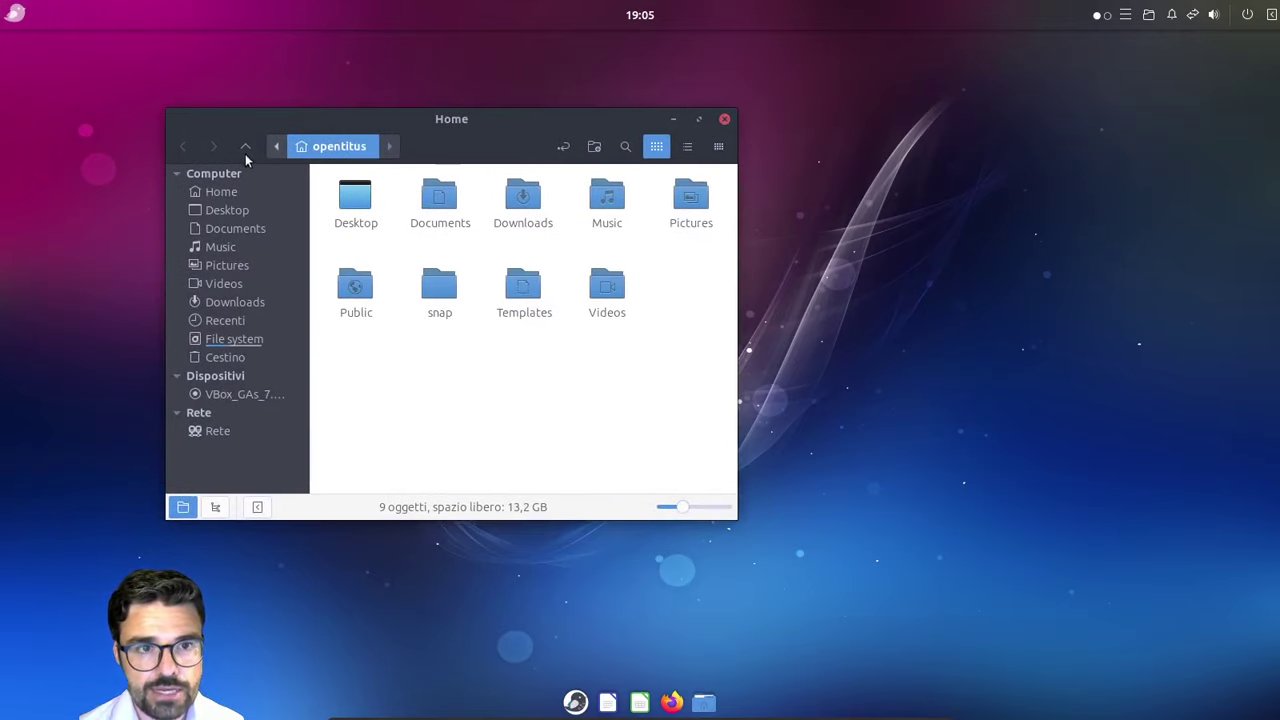
click(717, 147)
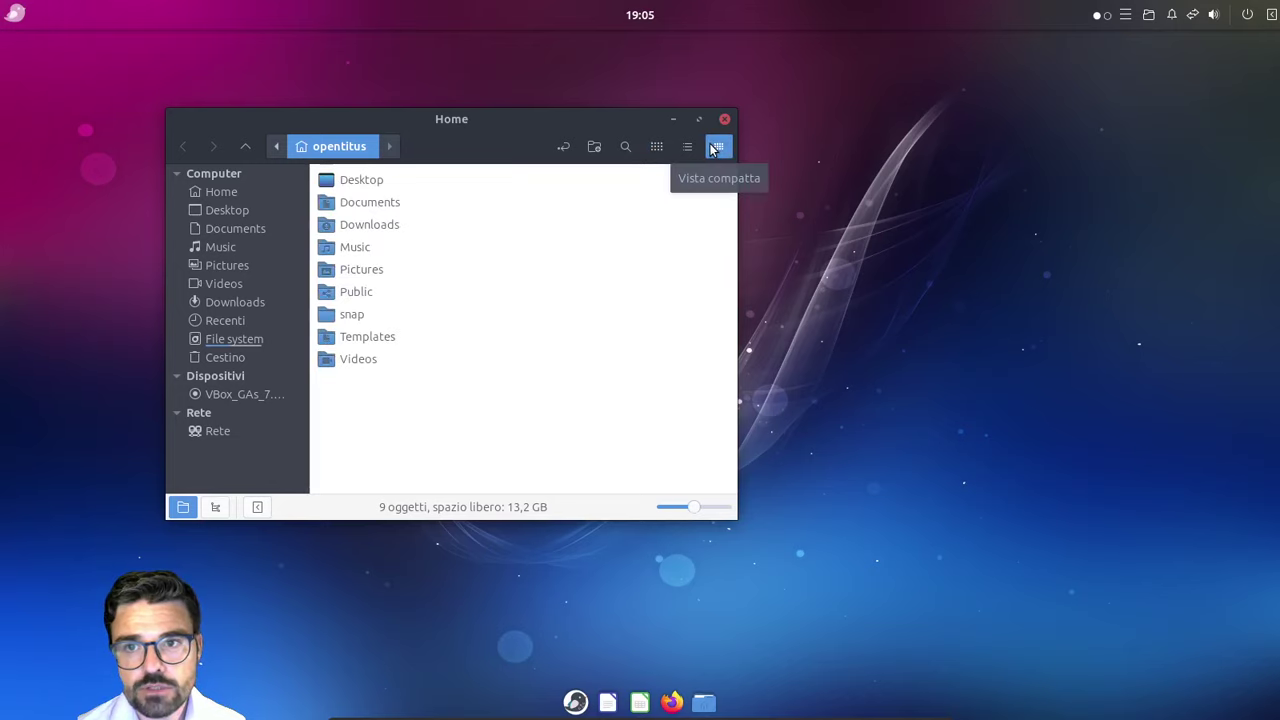
click(686, 148)
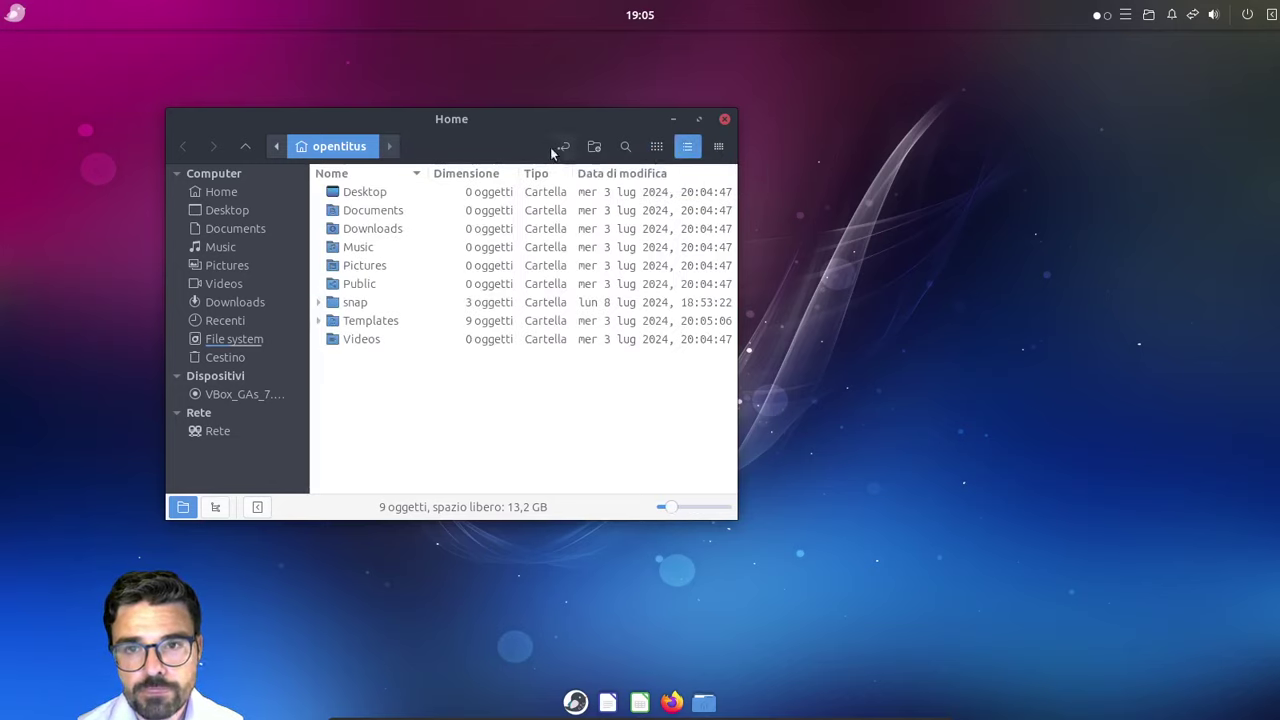
double_click(433, 123)
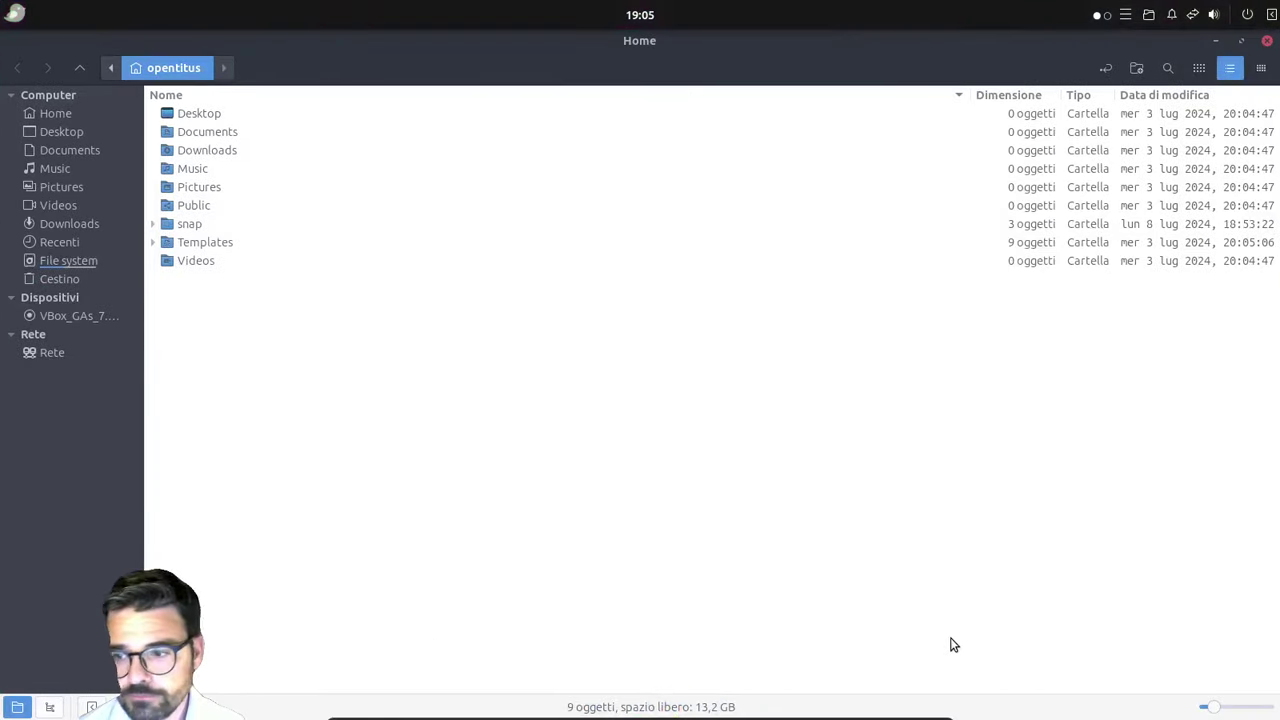
Step: Inspect the Home folder's general properties and permissions, and close the properties dialog
right_click(580, 494)
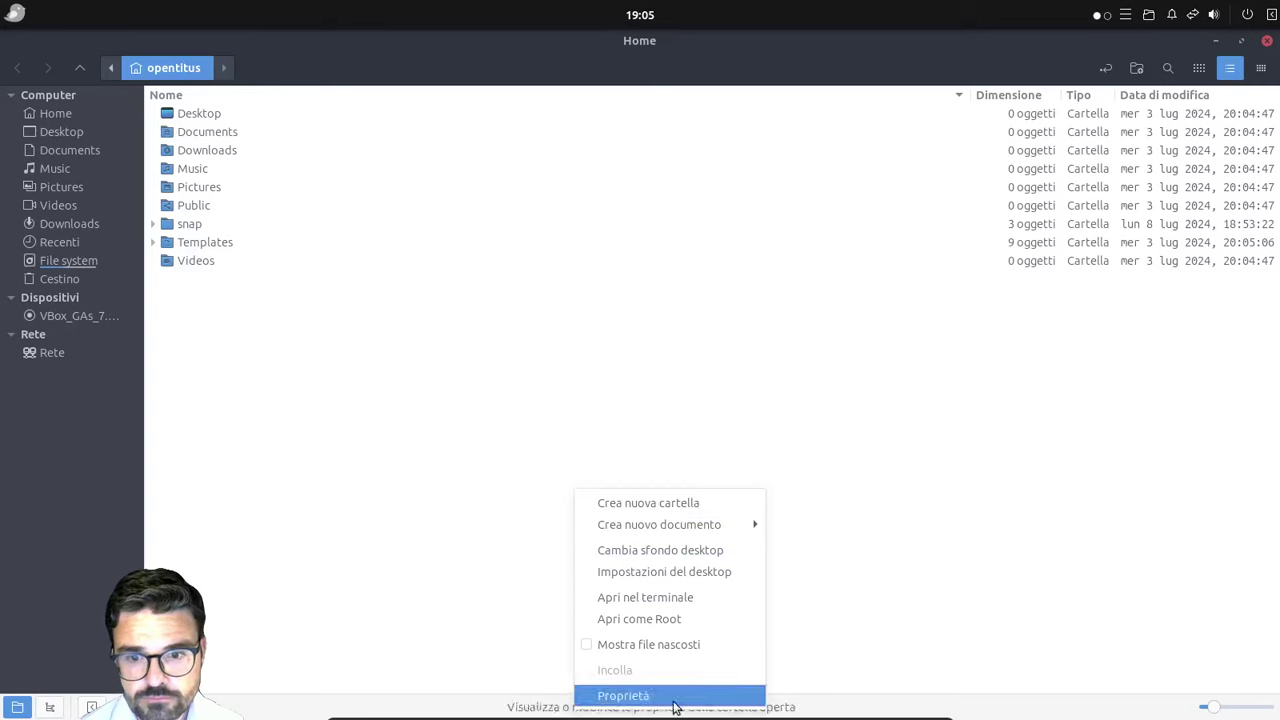
click(625, 694)
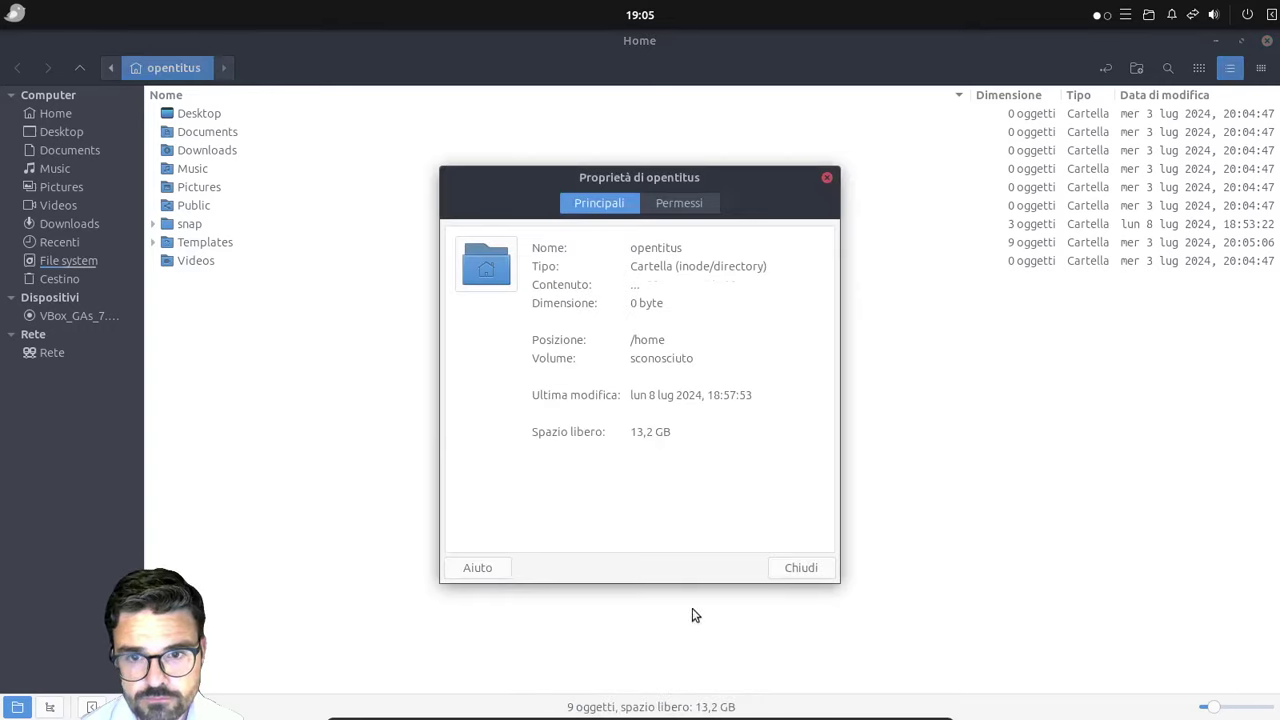
click(697, 201)
click(827, 177)
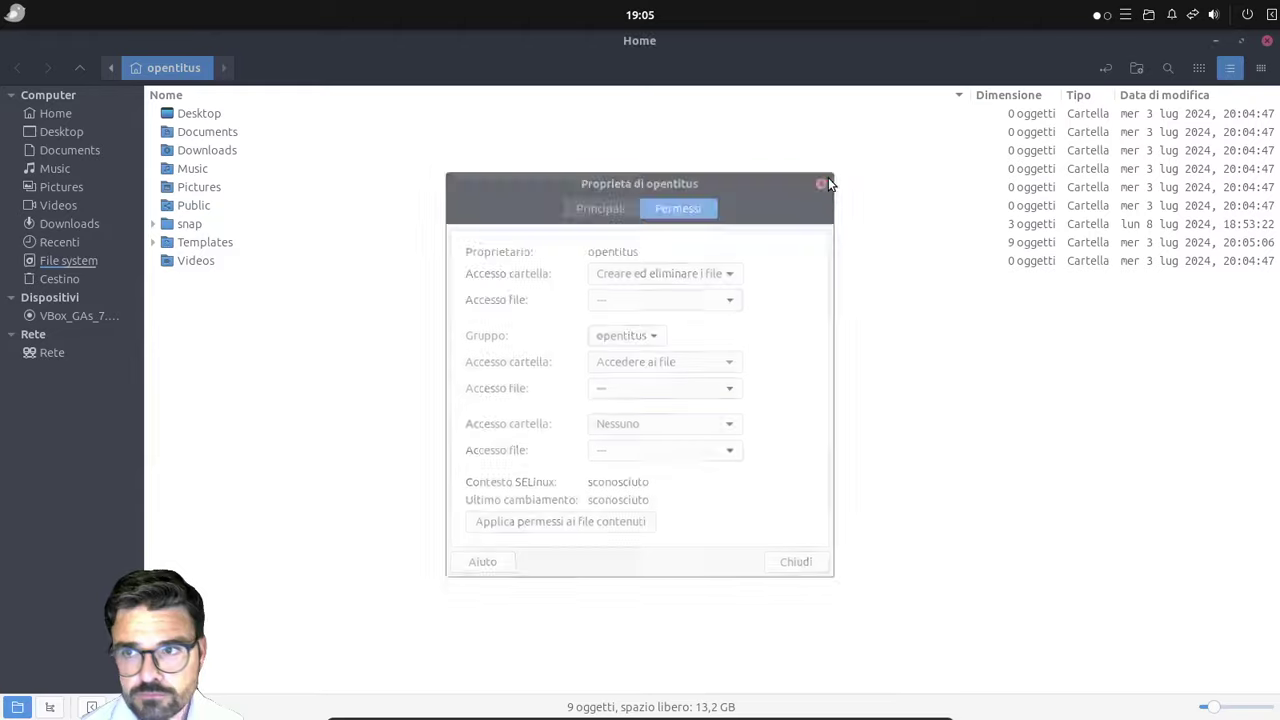
Step: Try the Home folder's icon and compact views, browse up to the file system root and return to Home
click(1199, 67)
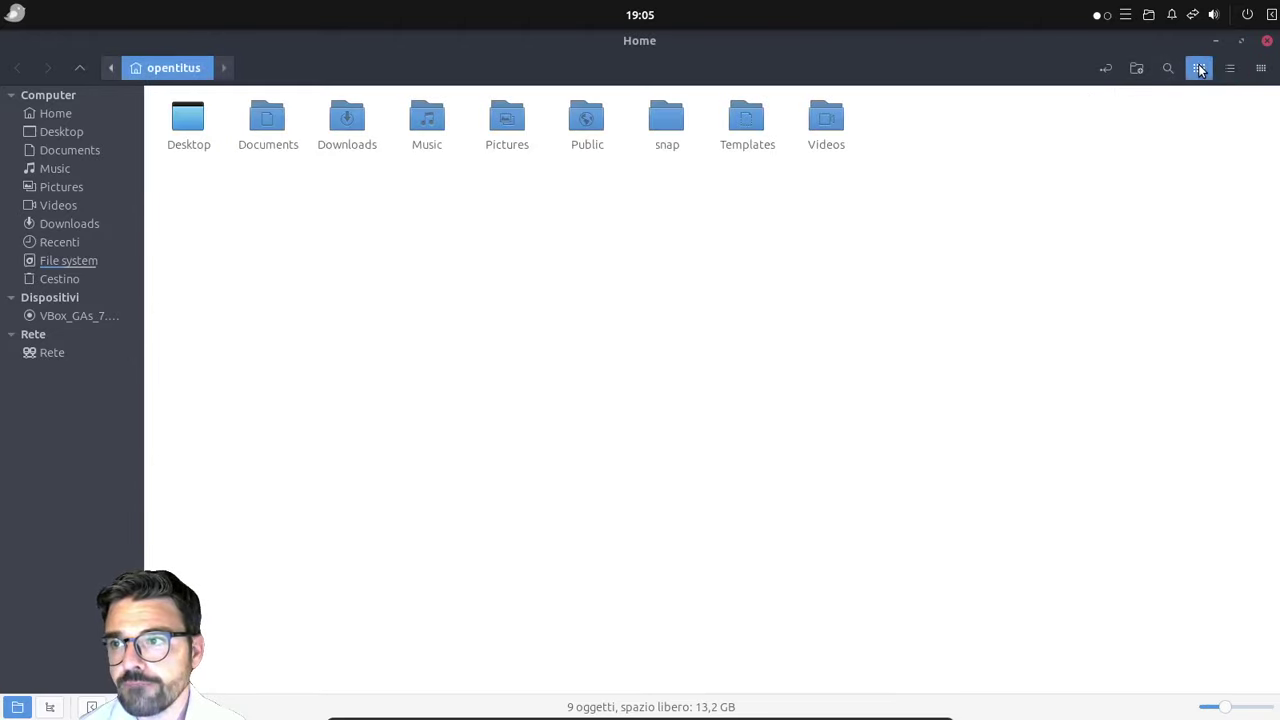
click(1261, 67)
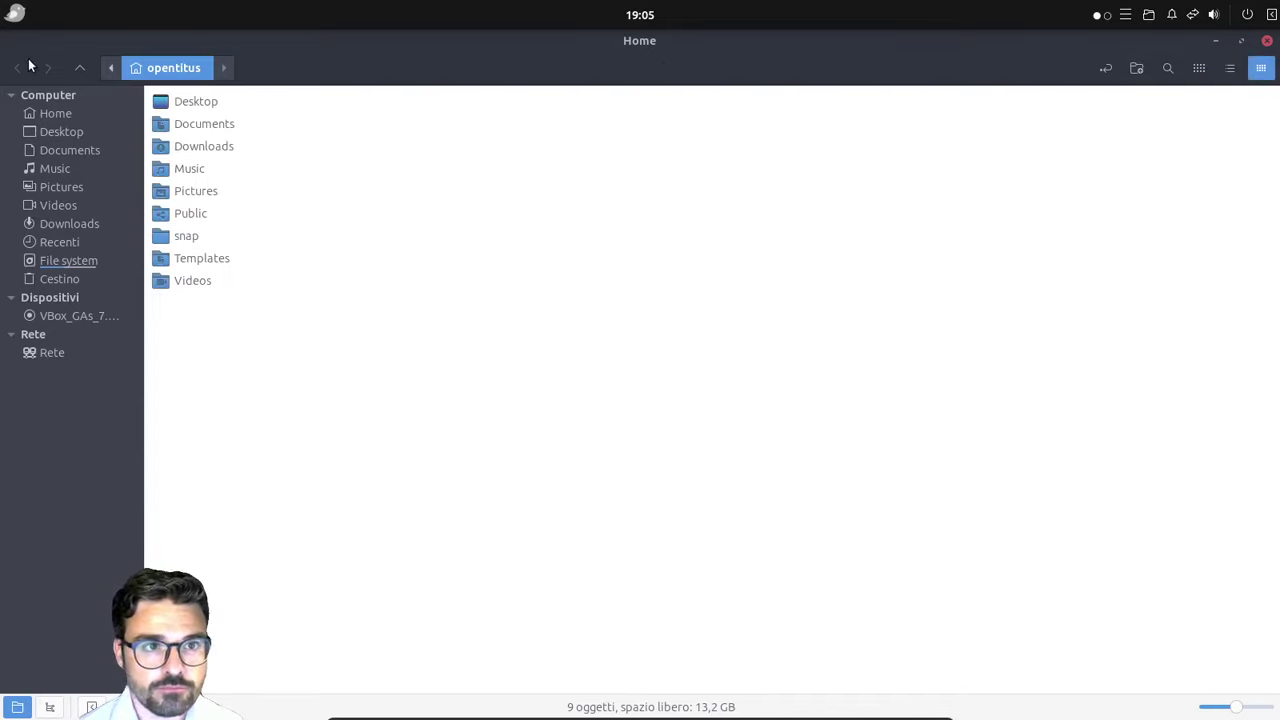
click(79, 70)
click(86, 72)
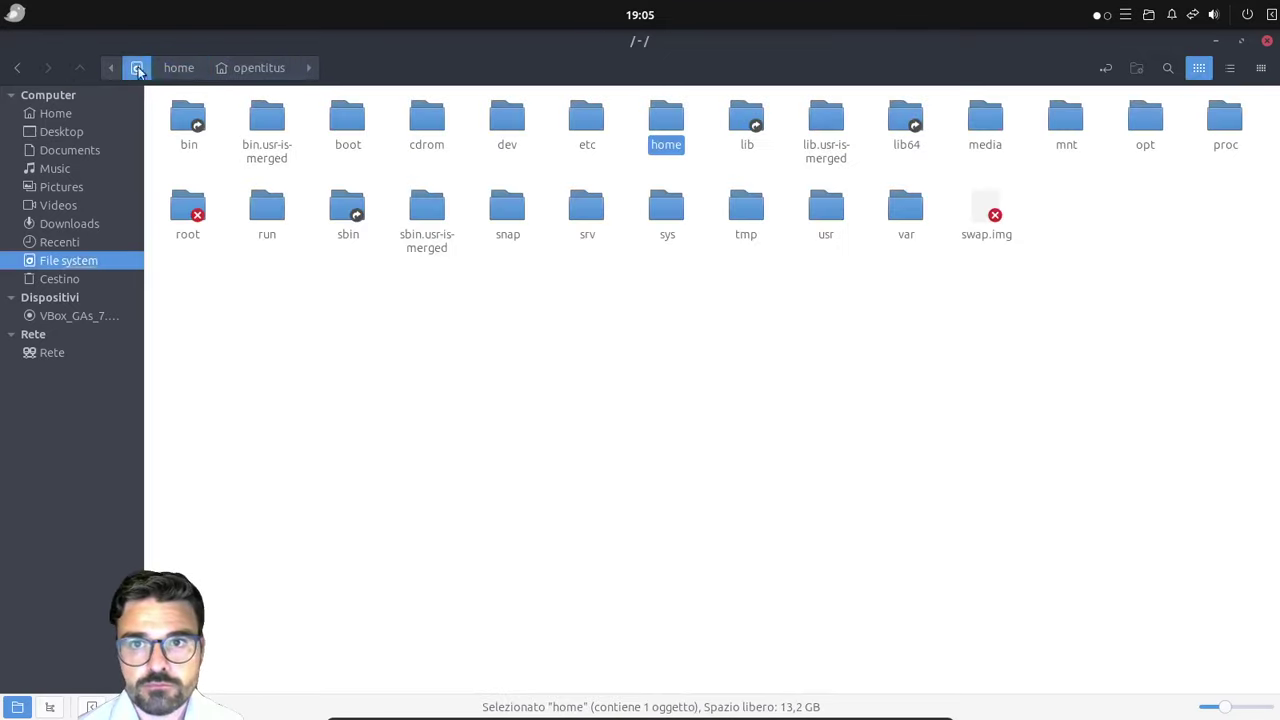
drag(768, 436, 471, 297)
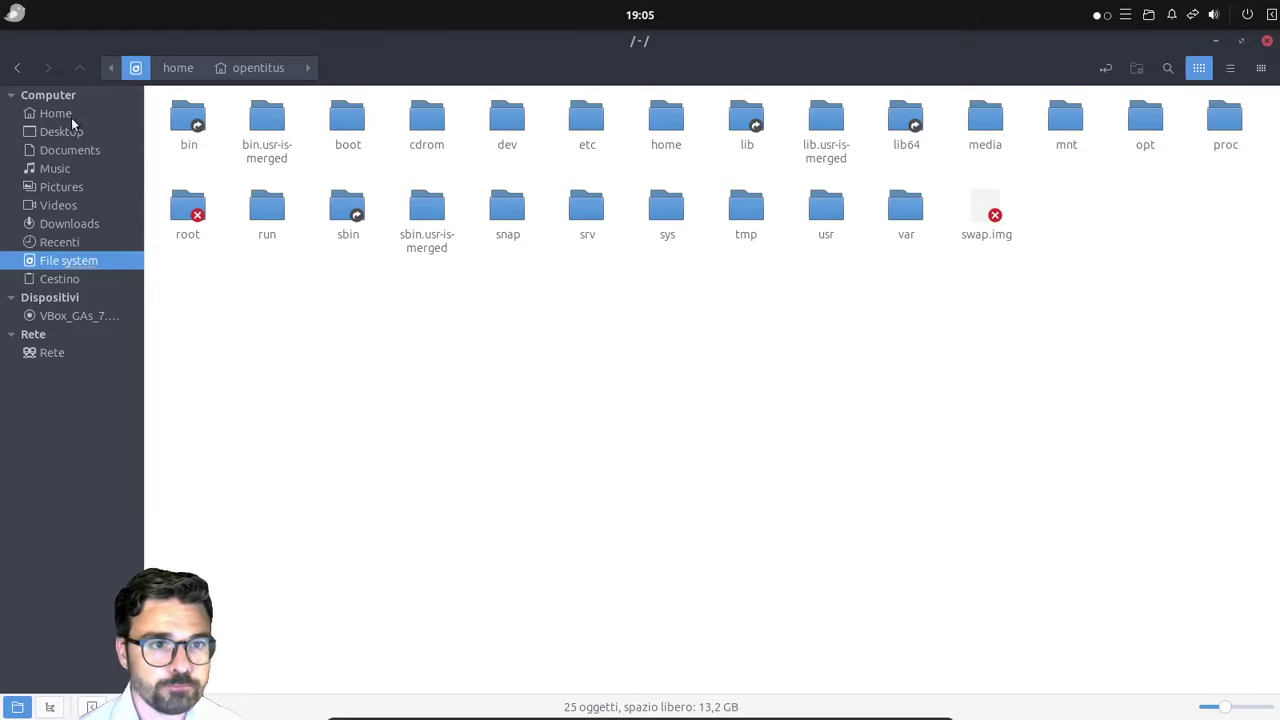
click(44, 114)
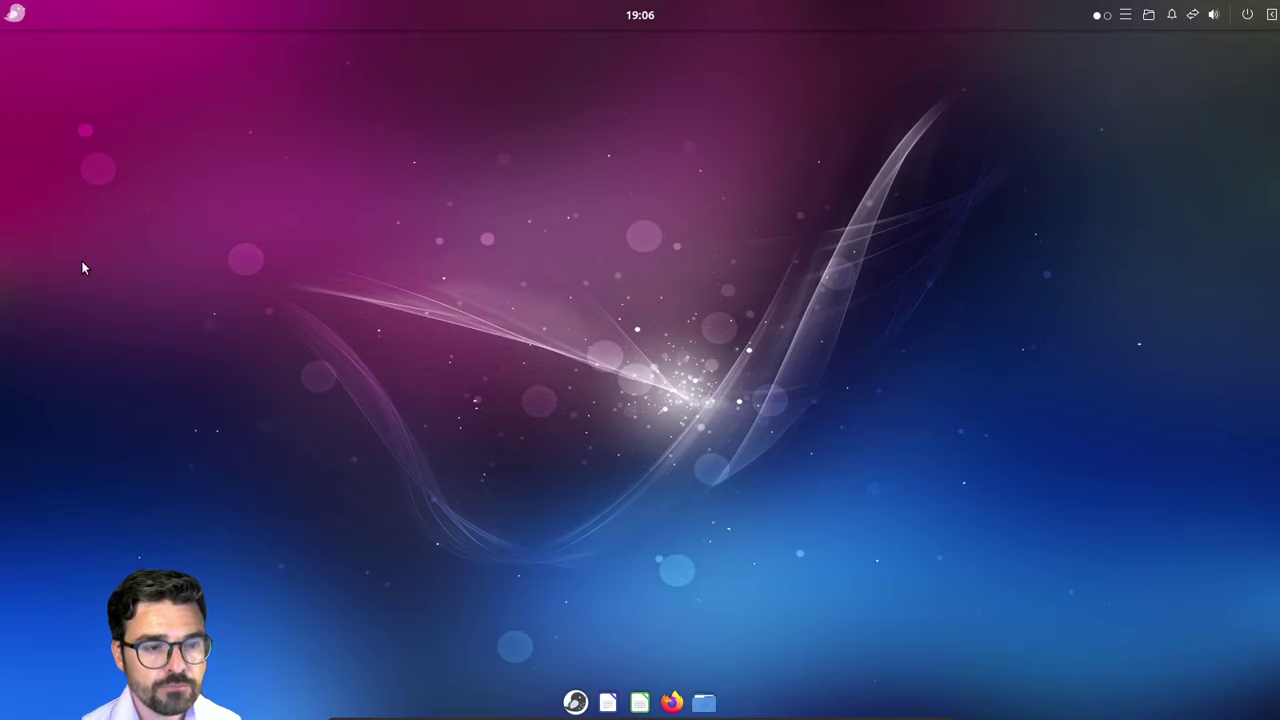
Step: Open Budgie Control Center and review the Rete, Bluetooth, Sfondo, Notifiche, Multitasking and Applicazioni settings
click(17, 14)
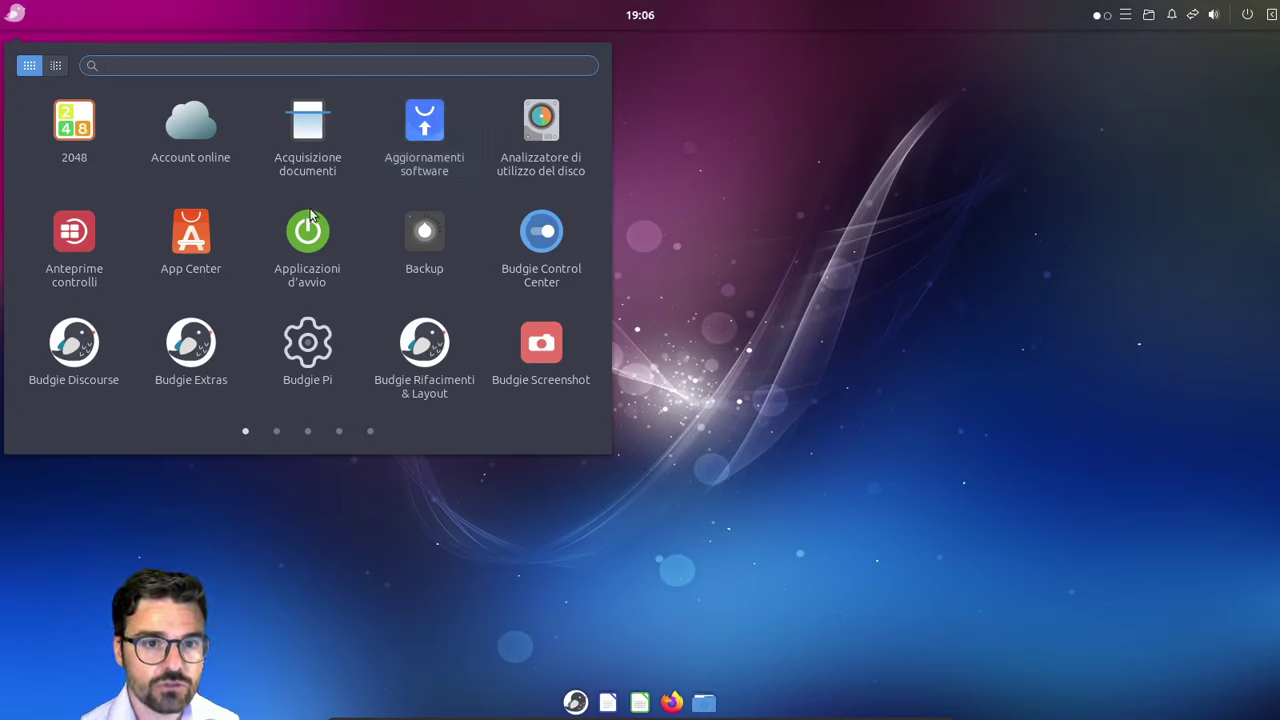
click(546, 260)
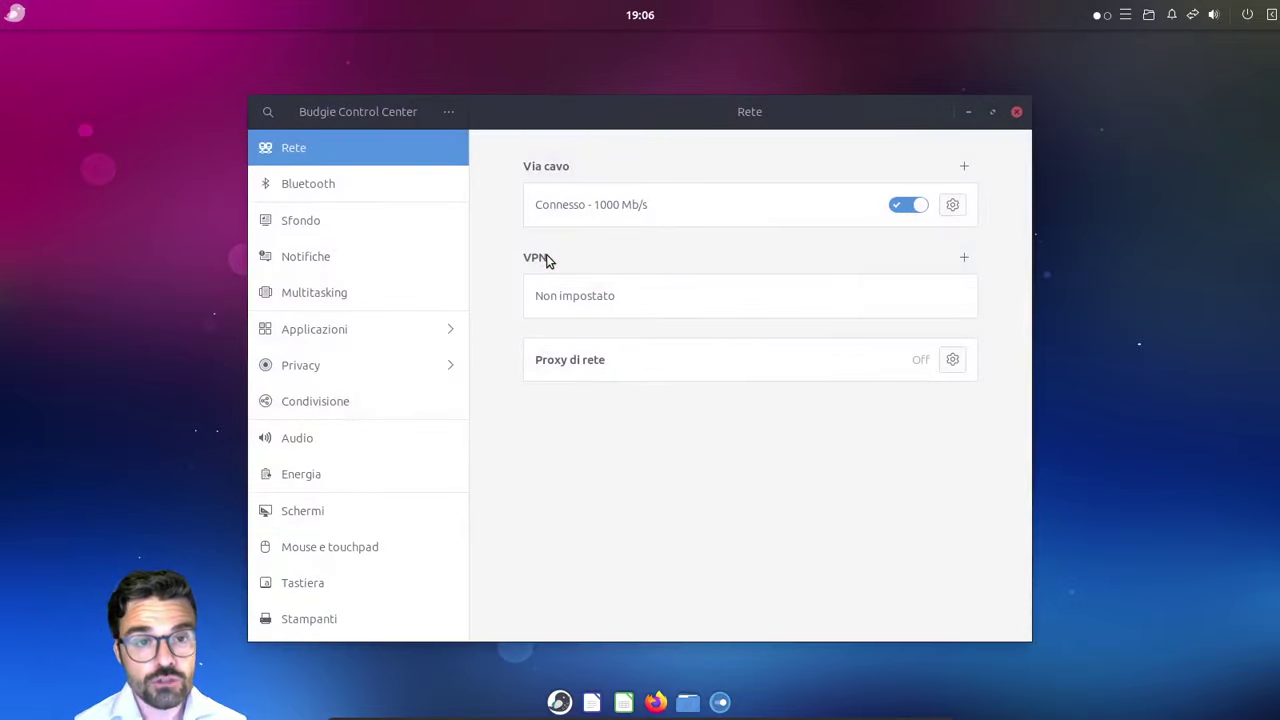
click(297, 192)
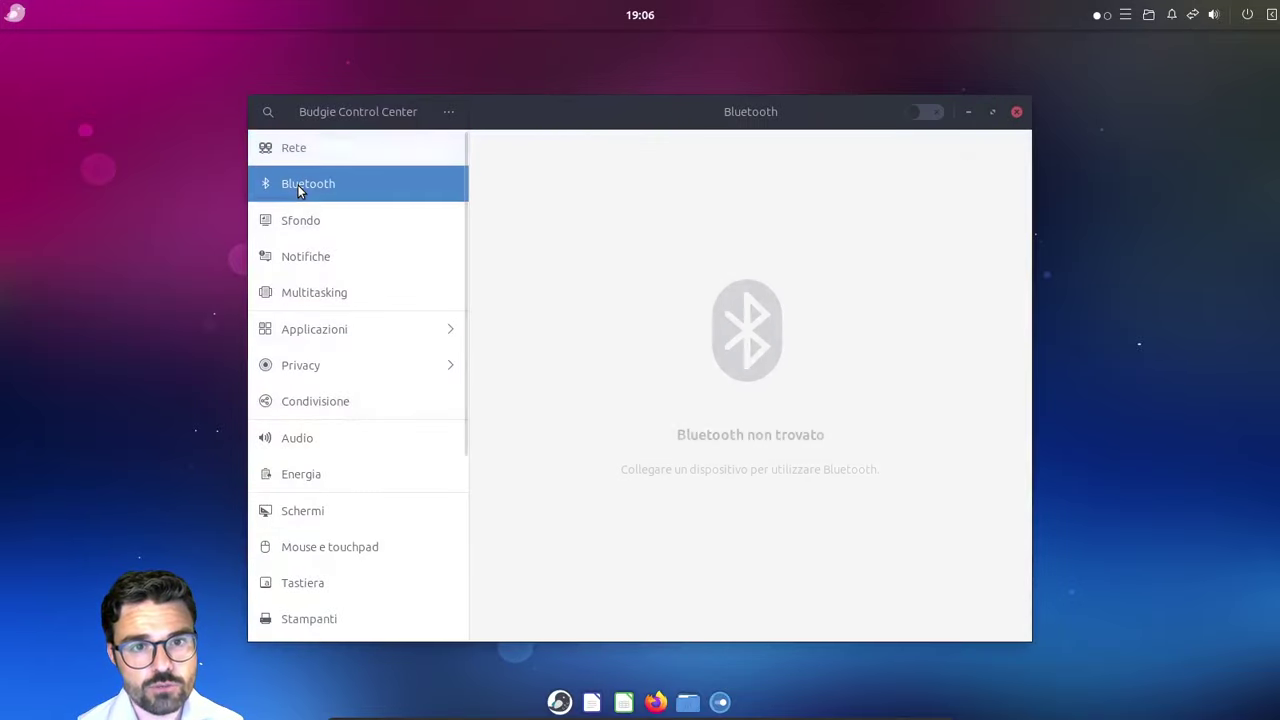
click(299, 216)
click(304, 250)
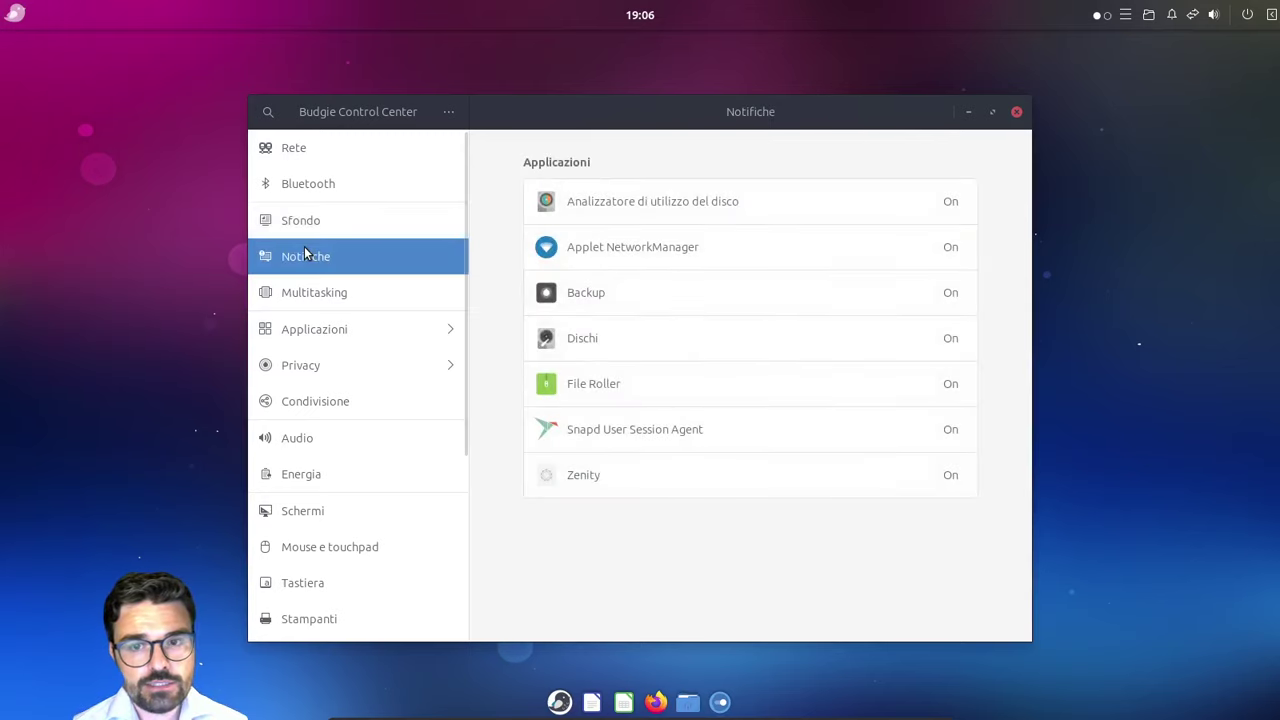
click(309, 292)
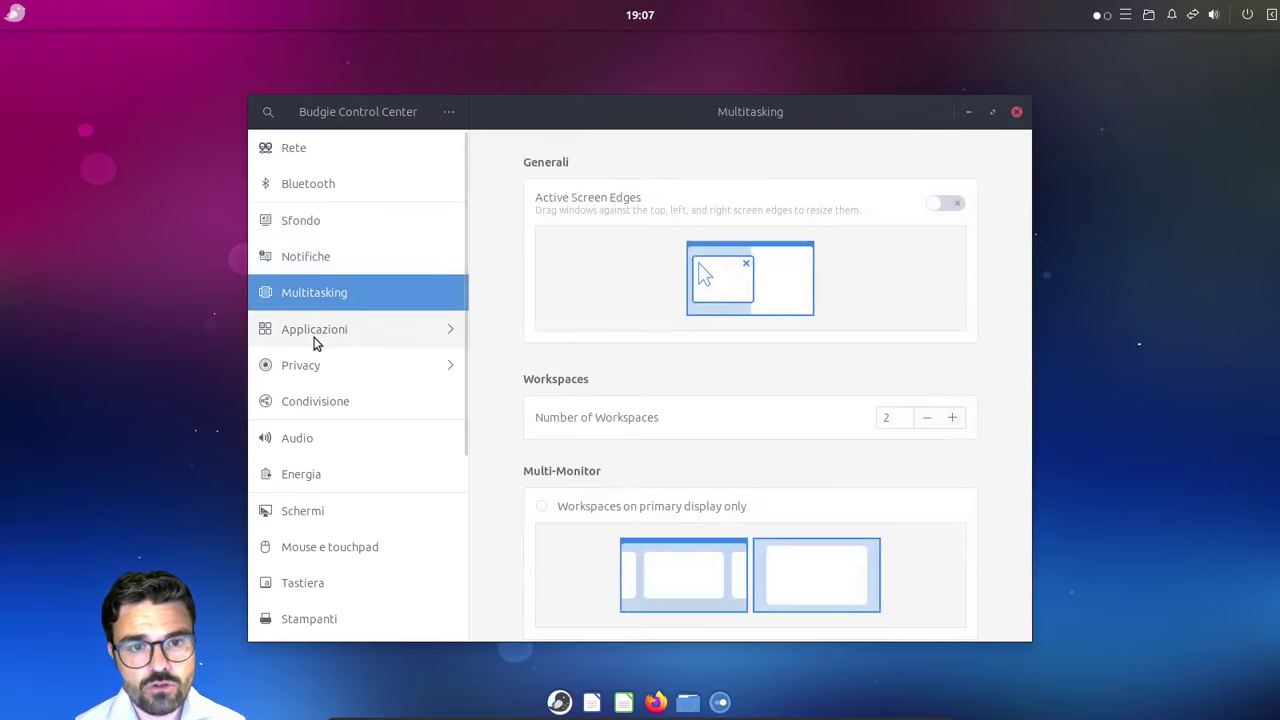
click(314, 336)
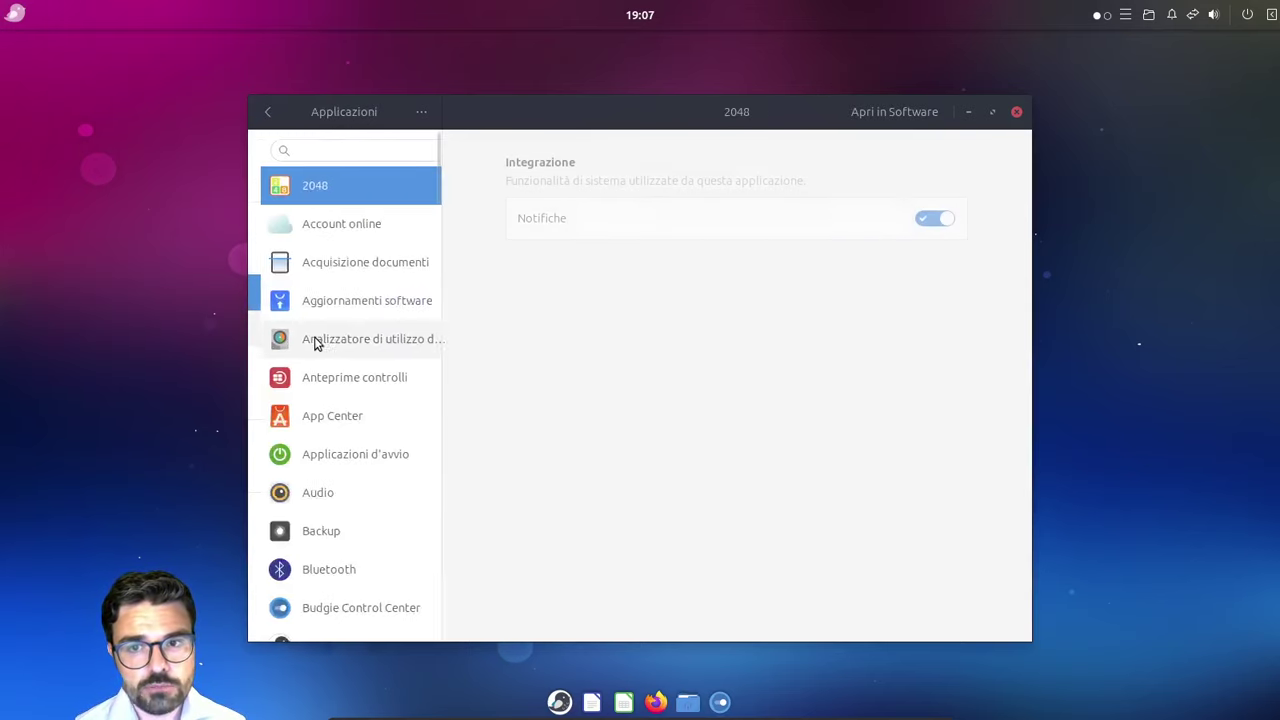
click(267, 111)
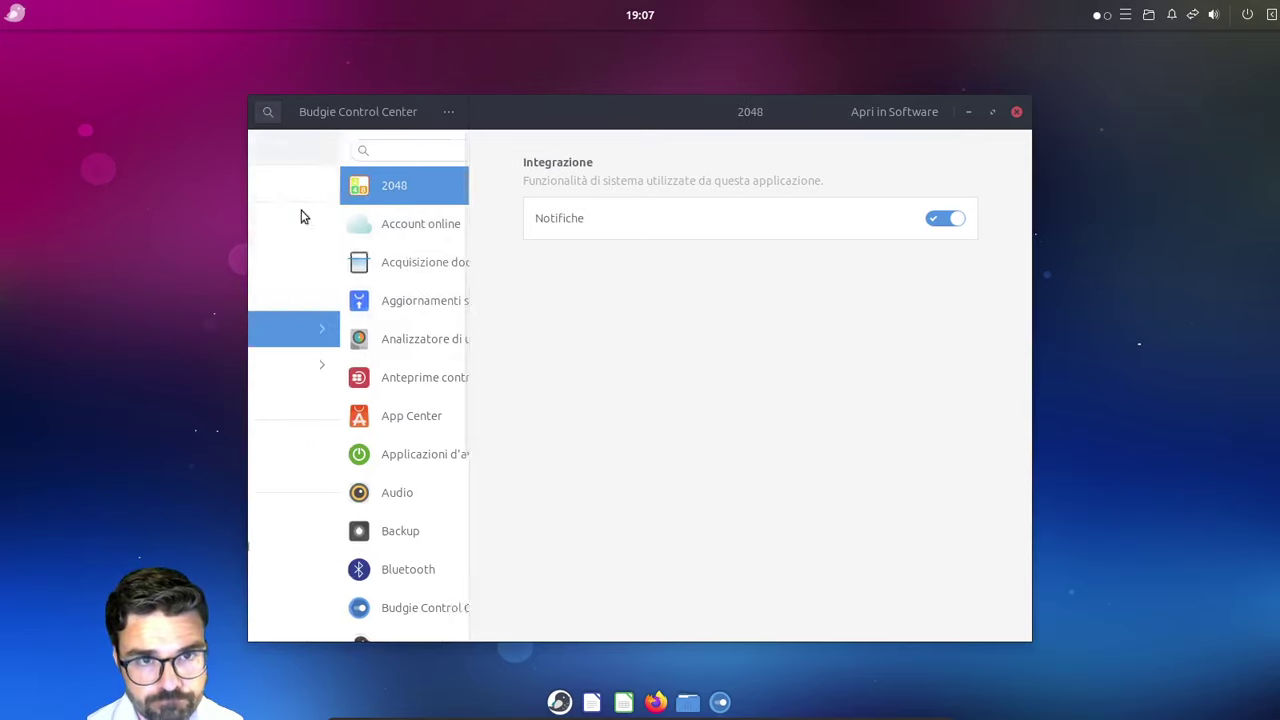
Step: Review the Audio, Energia, Schermi, Utenti and Stampanti settings and close Budgie Control Center
click(331, 432)
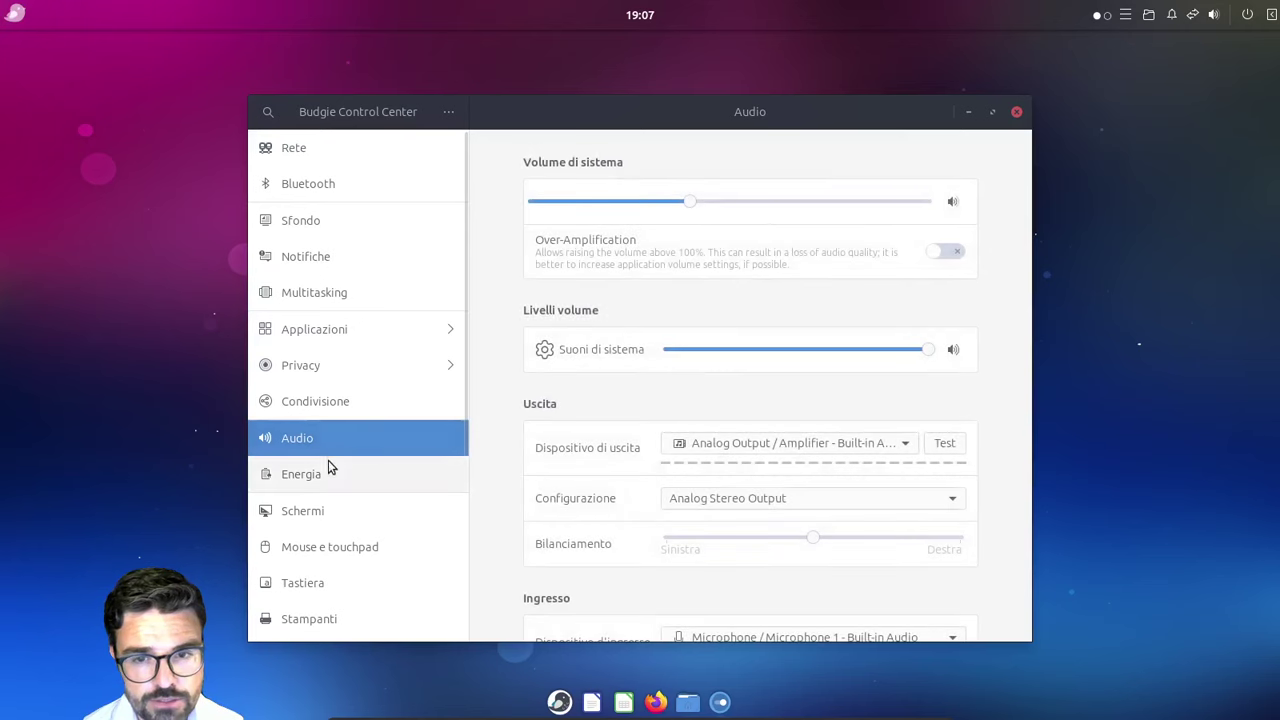
click(322, 476)
click(316, 514)
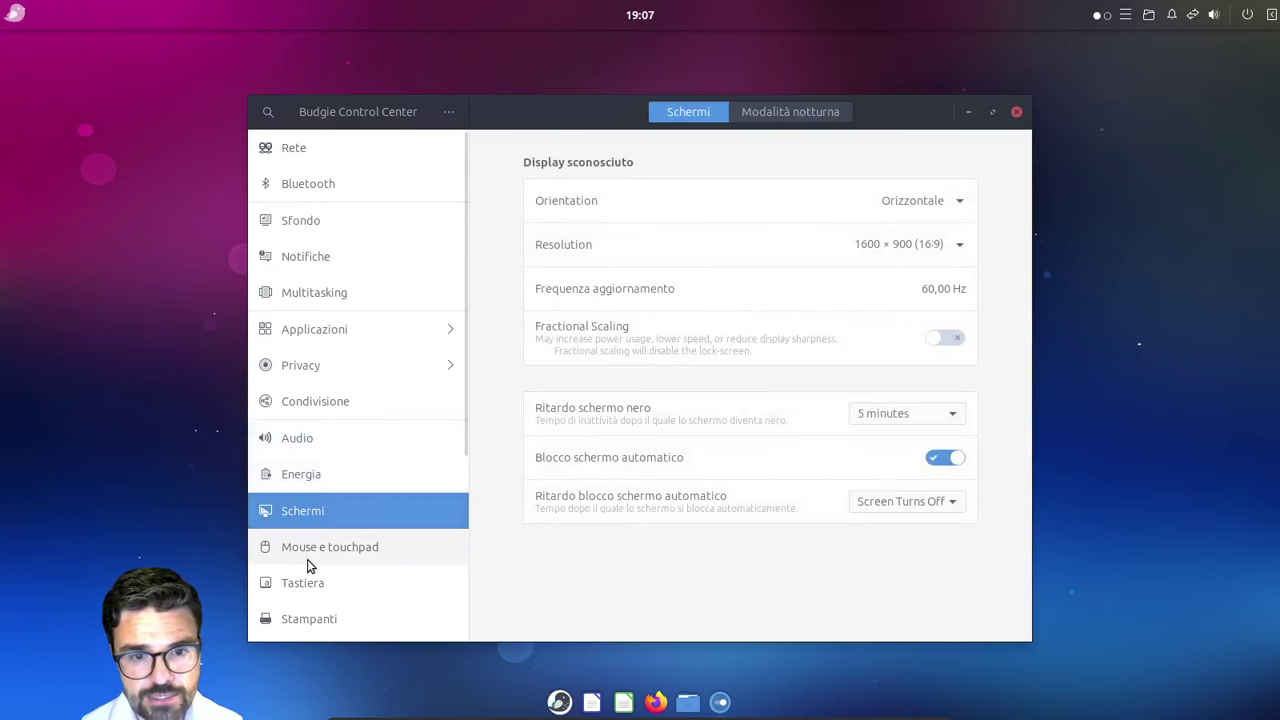
scroll(307, 562, down, 5)
click(316, 500)
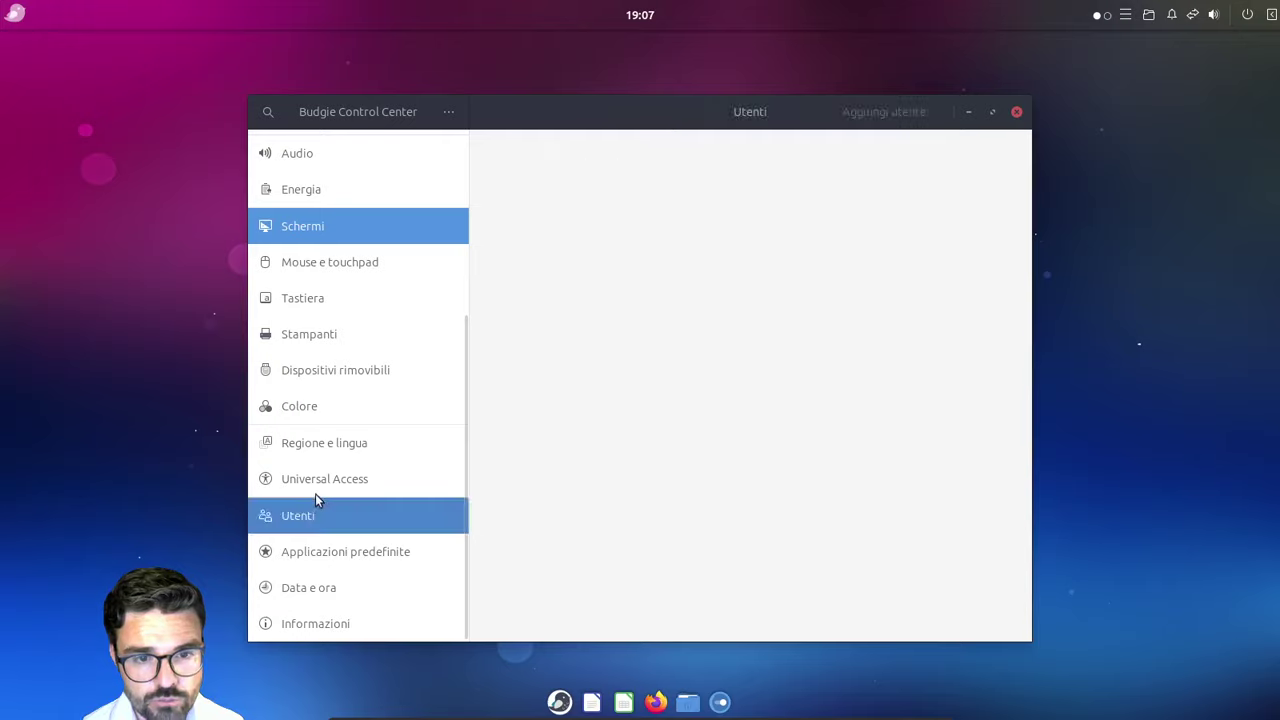
click(331, 345)
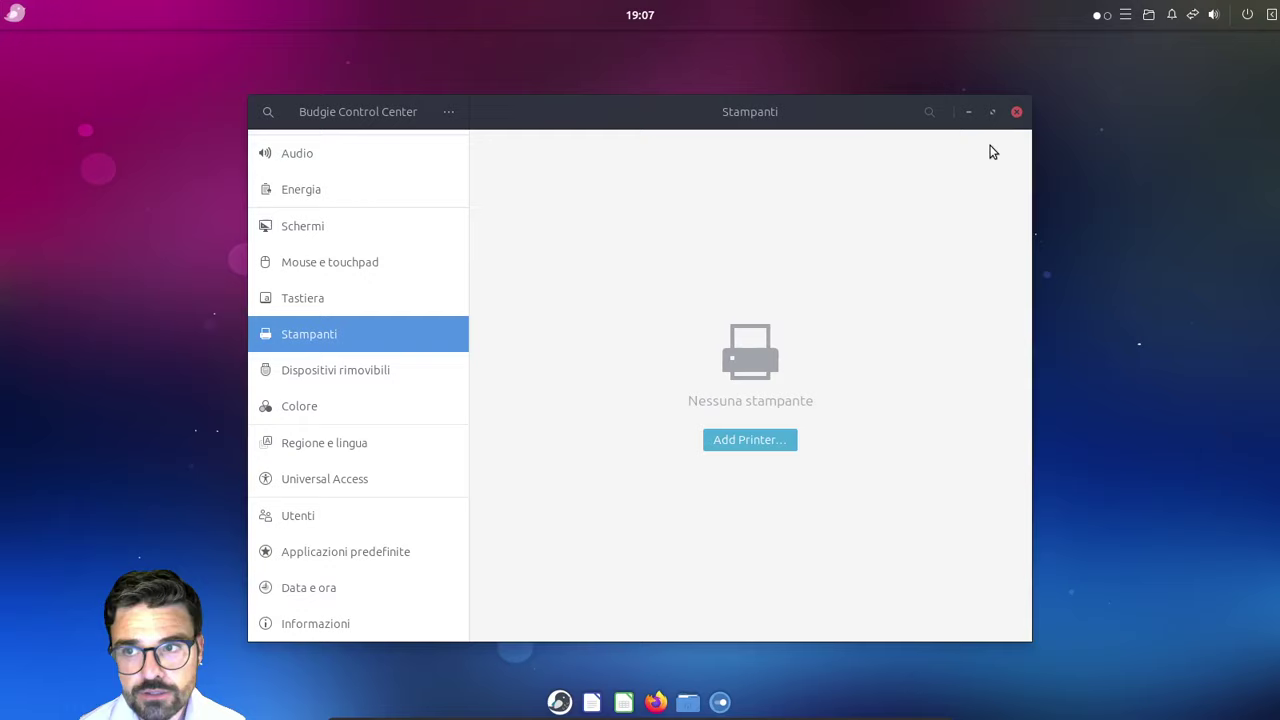
click(1015, 113)
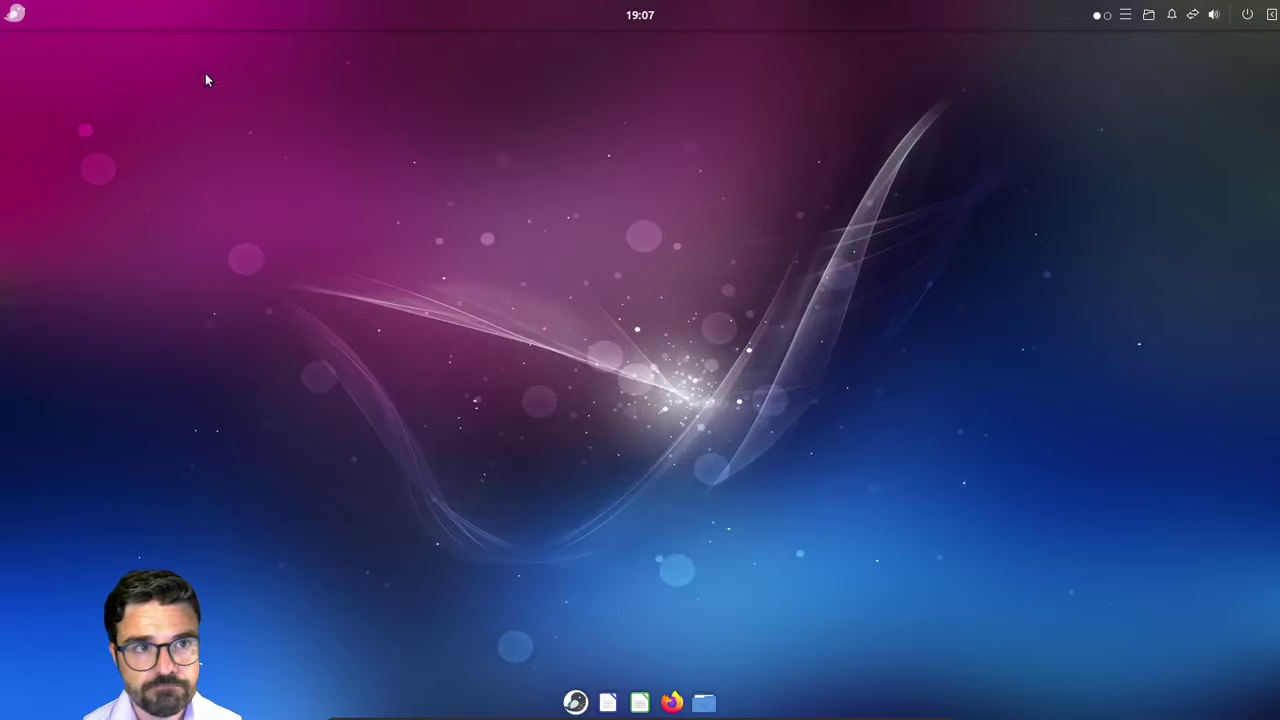
Step: Open Budgie Extras from the installed applications to view the available desktop applets
click(18, 13)
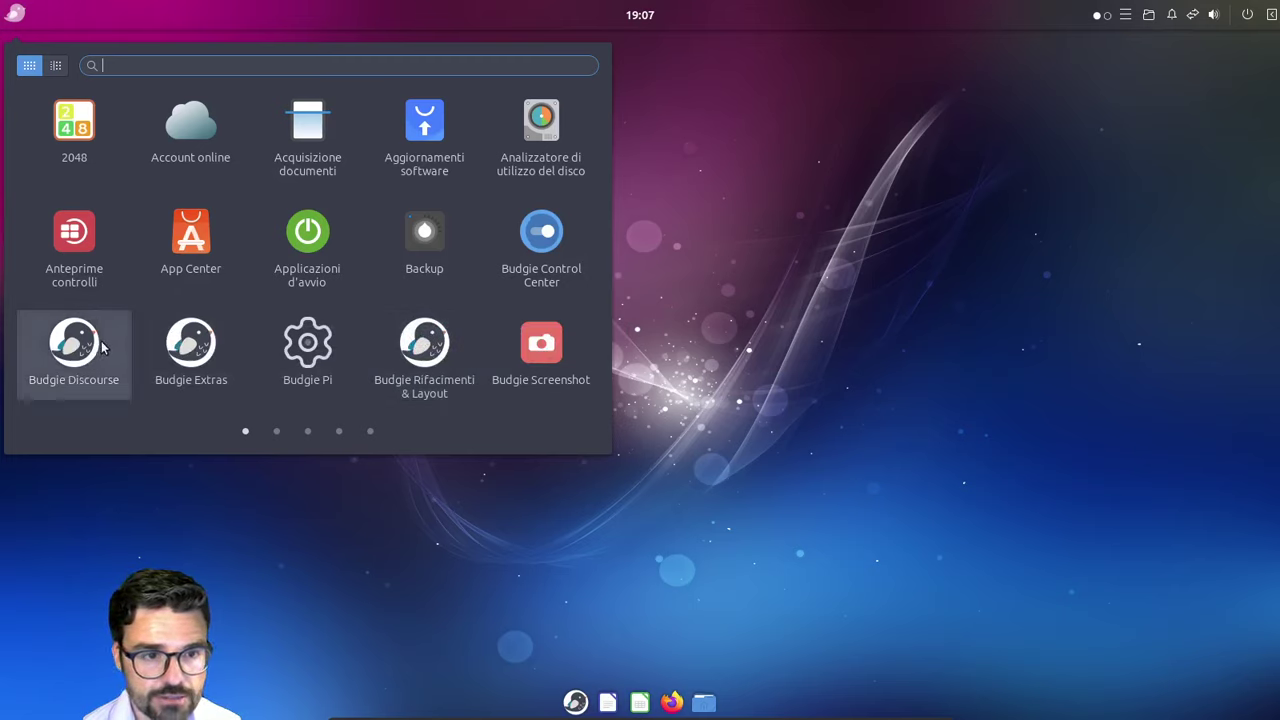
click(165, 350)
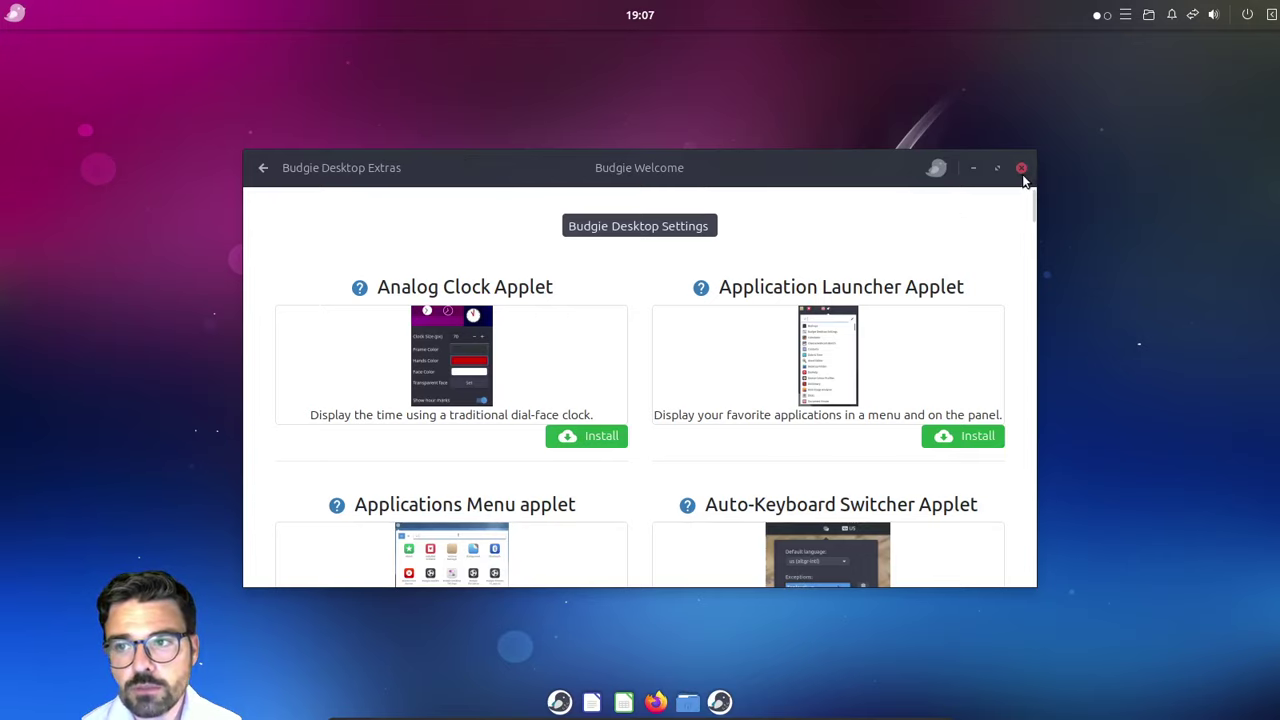
Step: Close Budgie Extras and look through all five pages of installed applications
key(alt+F4)
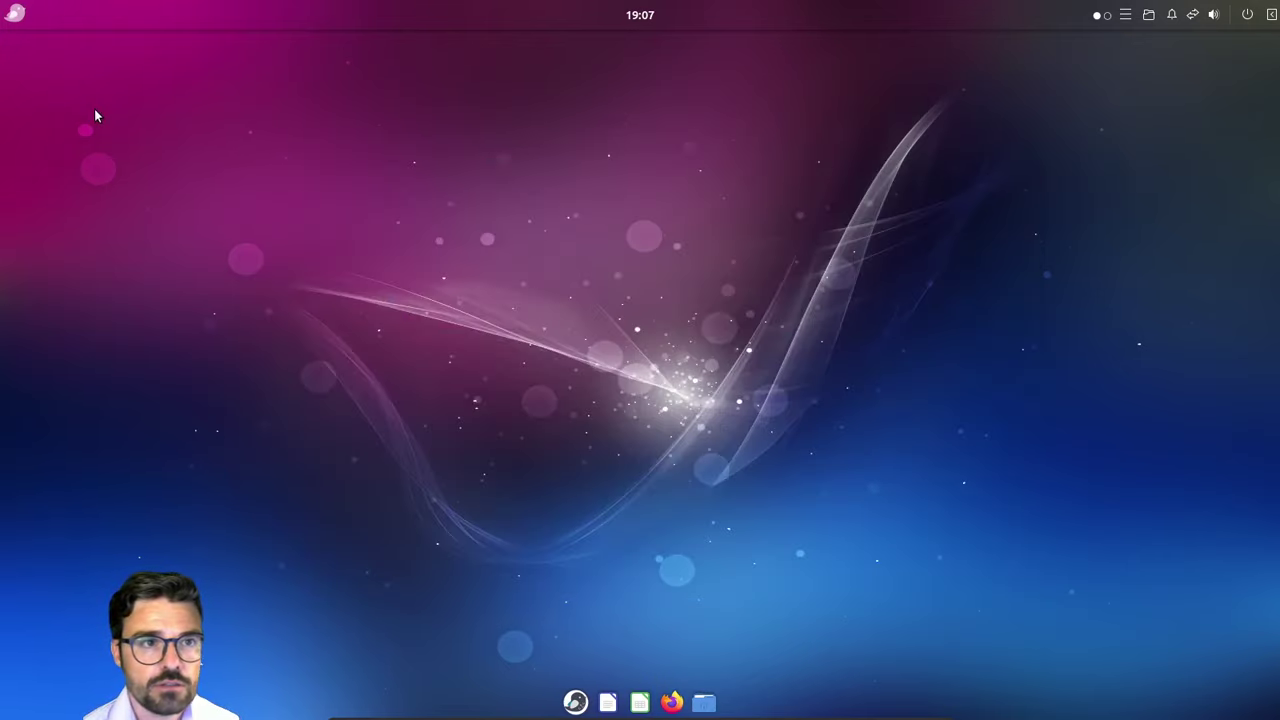
click(15, 13)
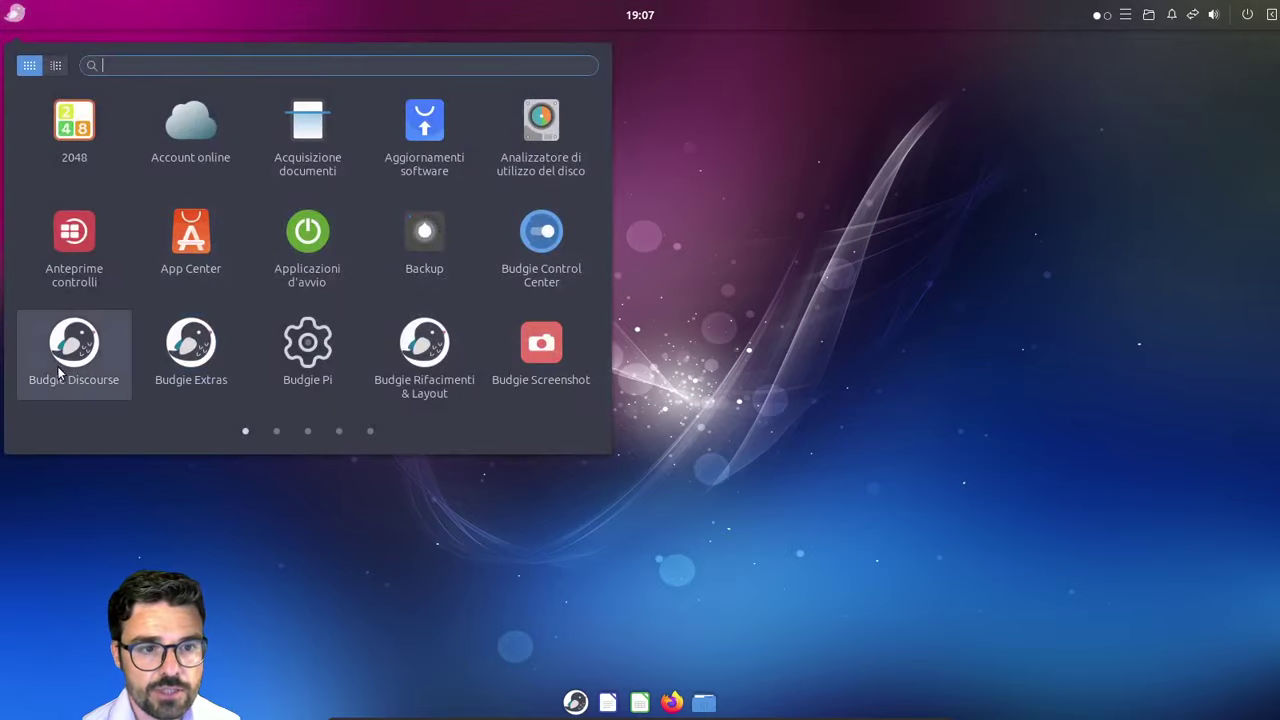
click(279, 431)
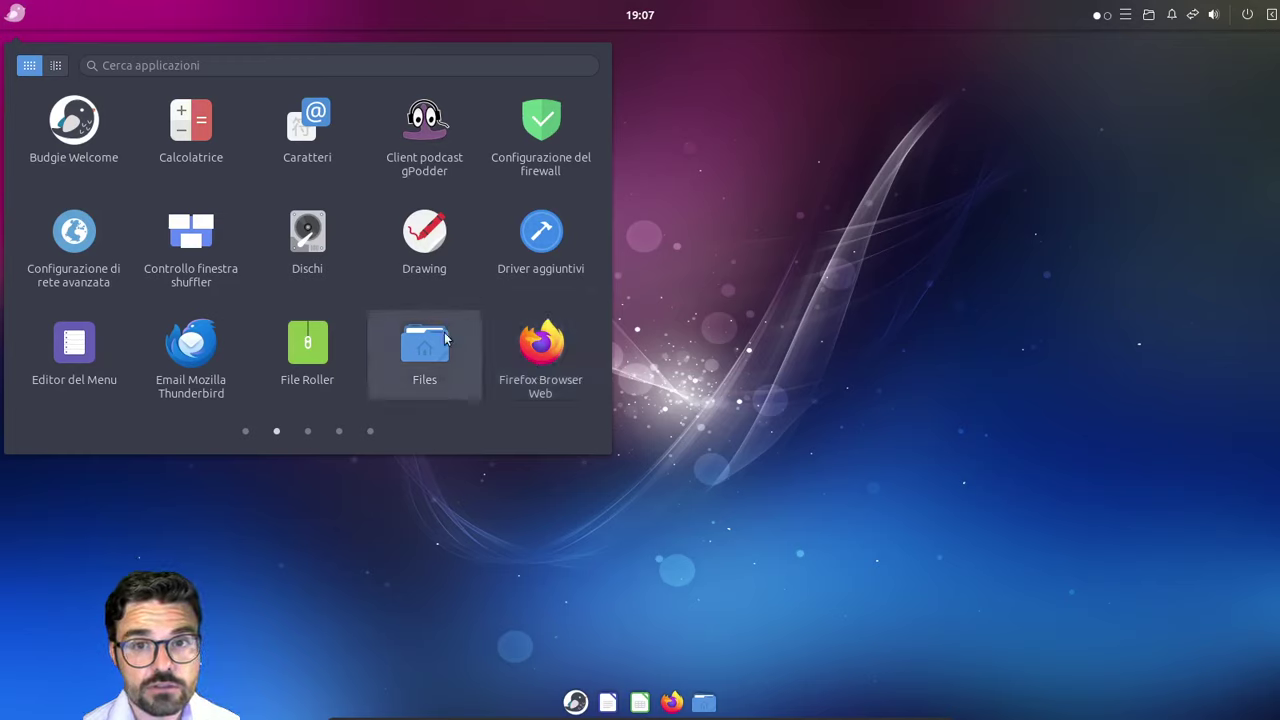
click(307, 431)
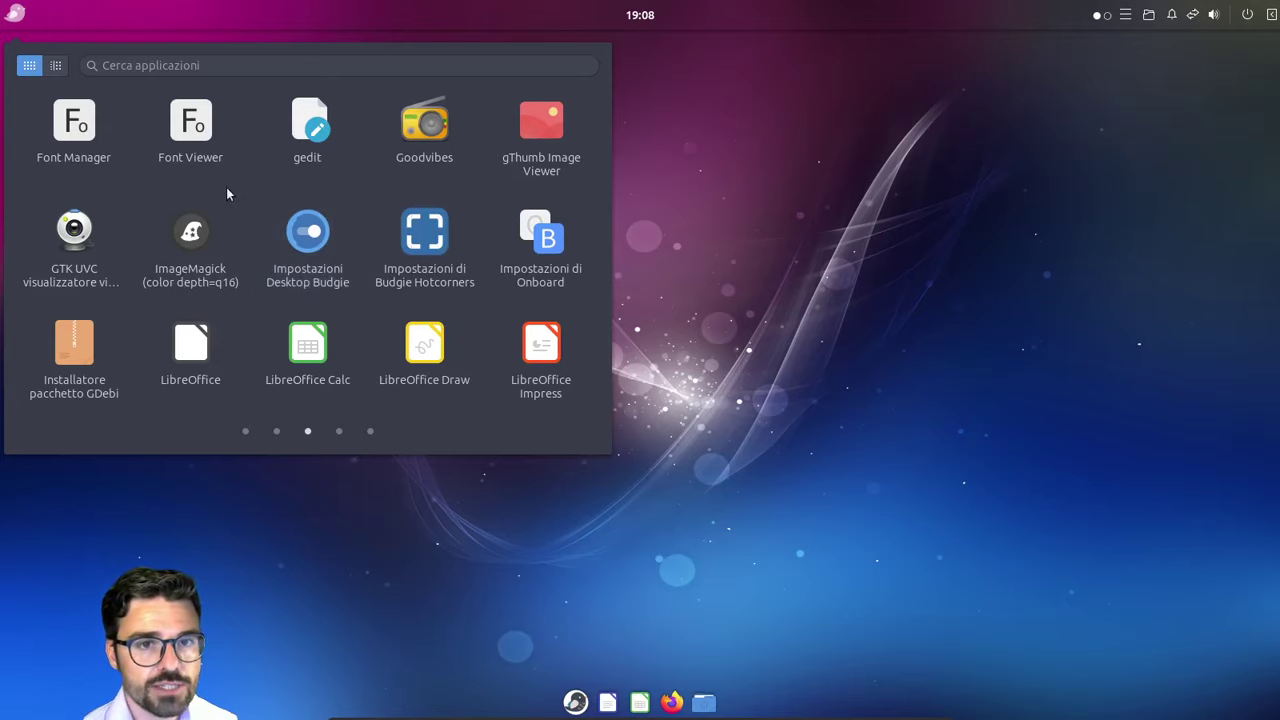
click(340, 430)
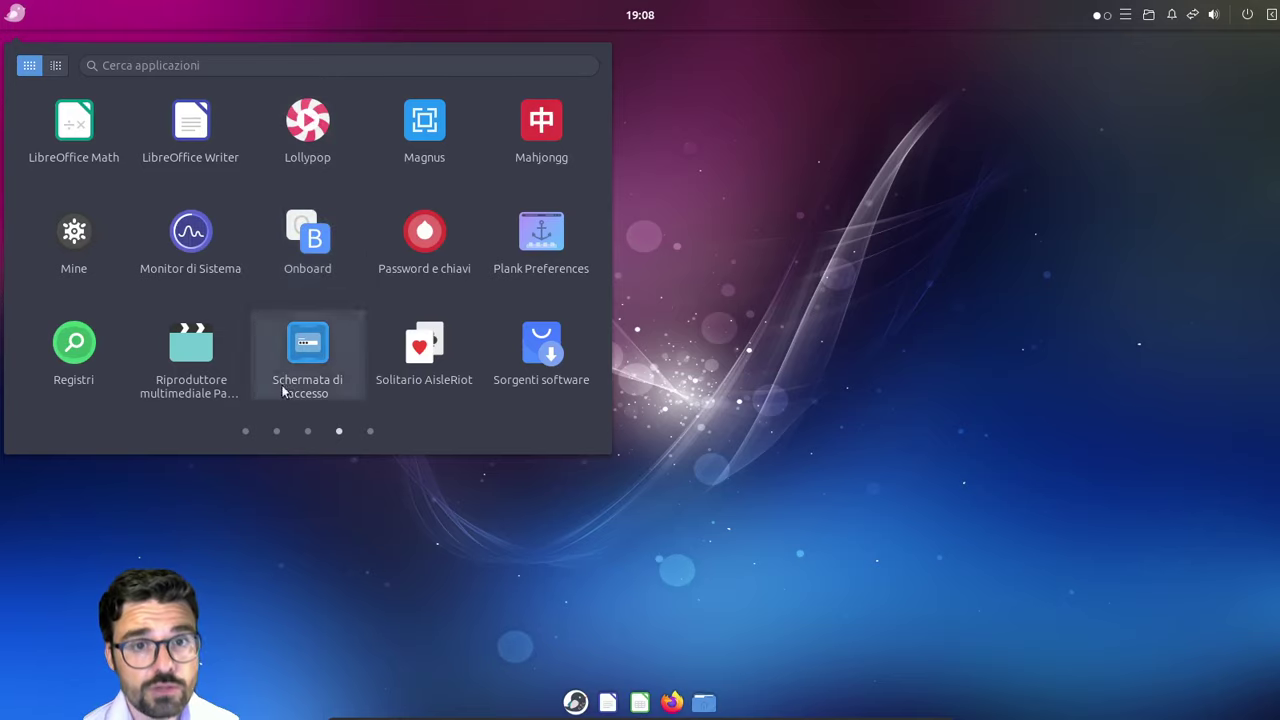
click(370, 430)
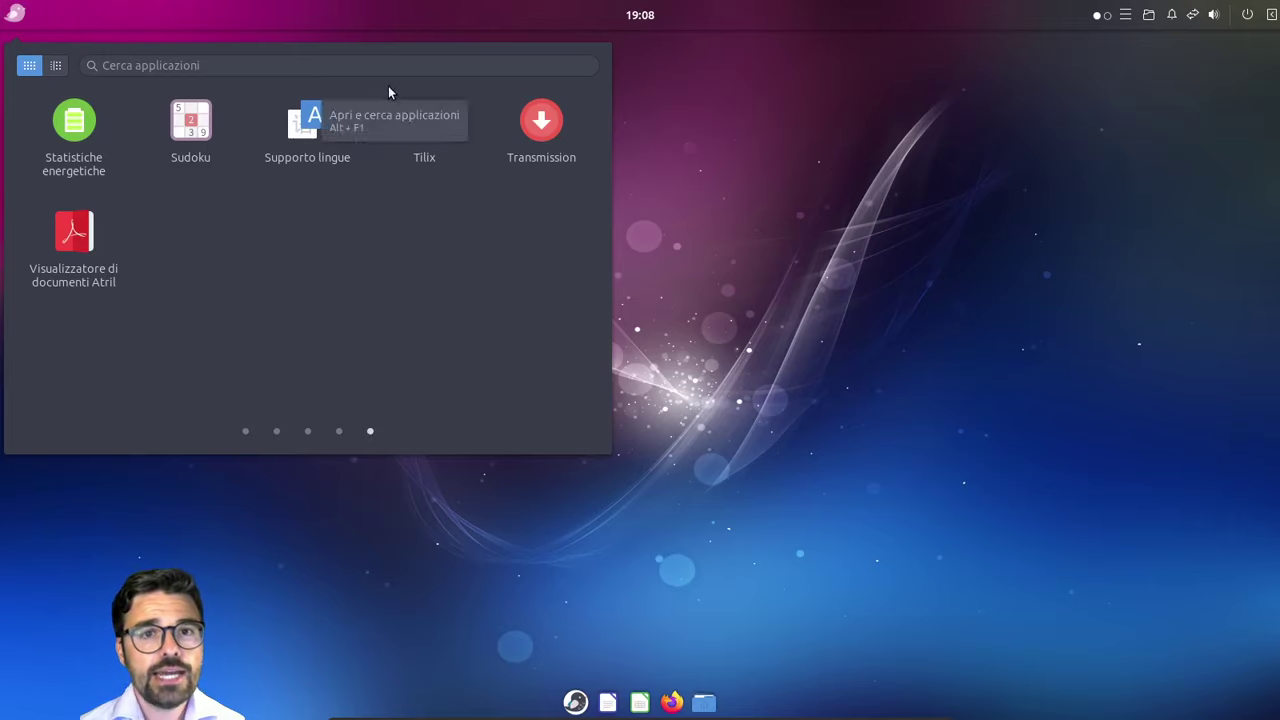
Step: Open the Tilix terminal from the installed applications to view it, and close it again
click(438, 130)
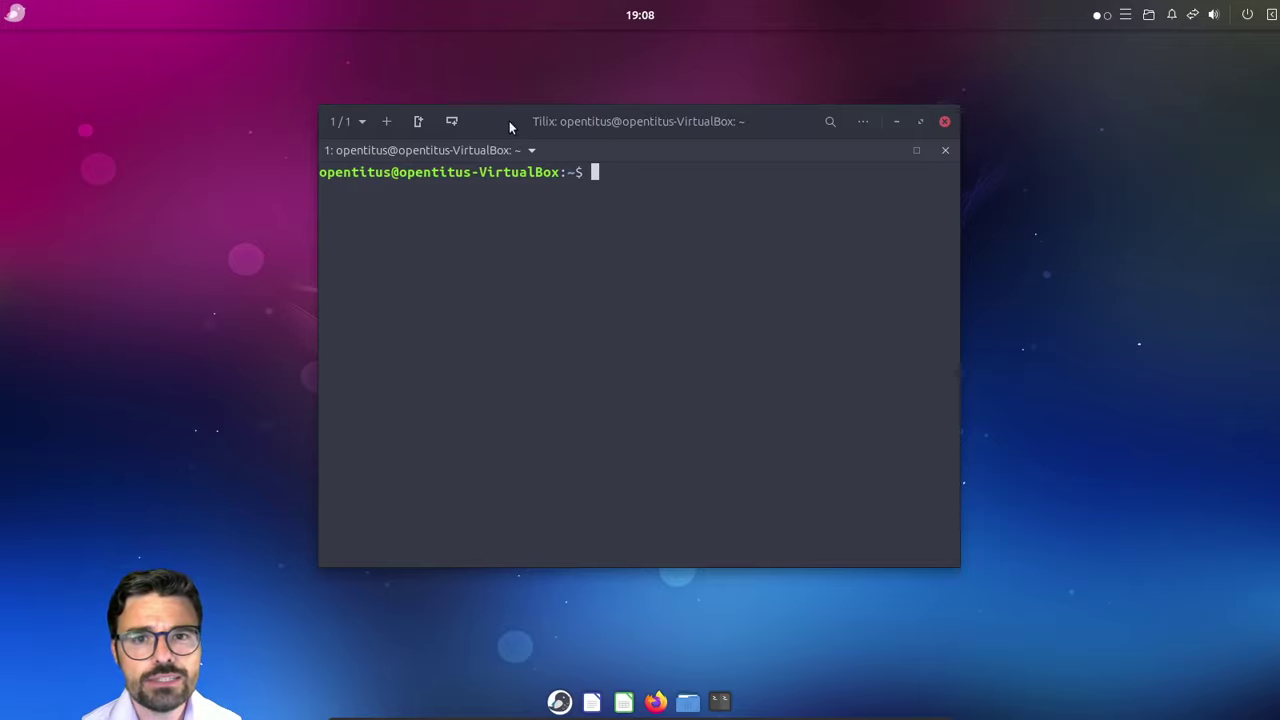
click(24, 14)
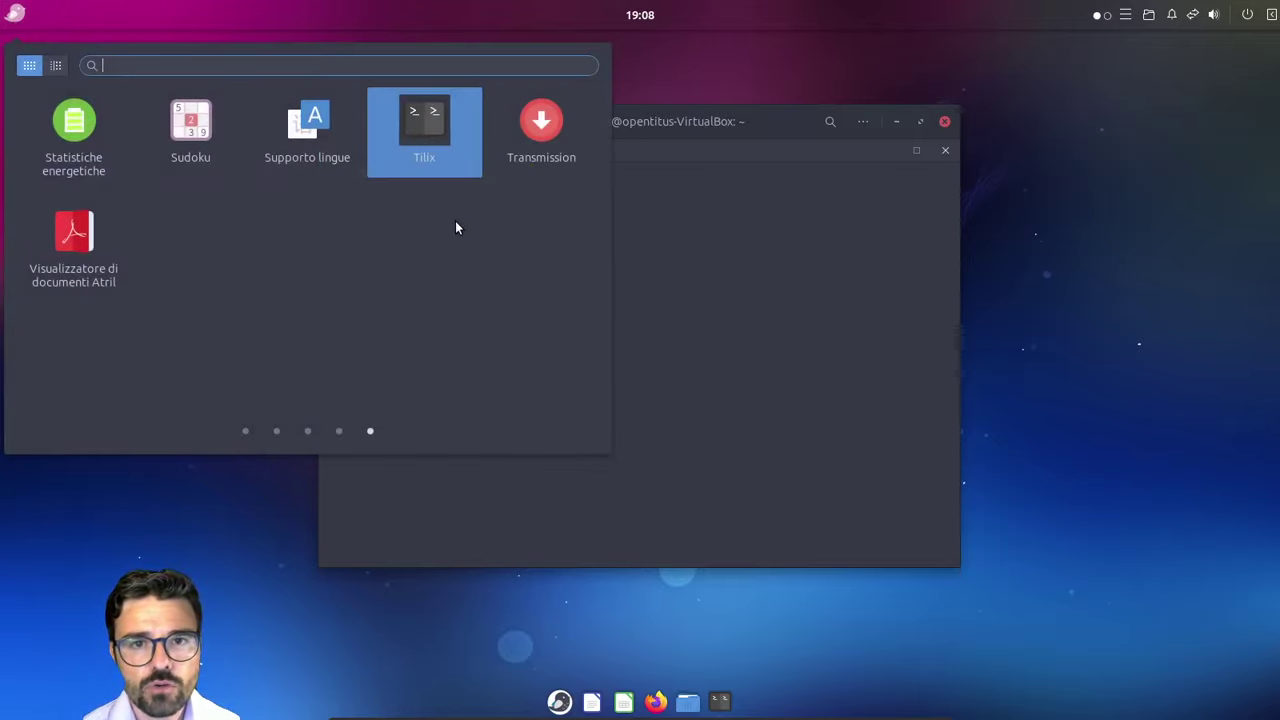
click(675, 177)
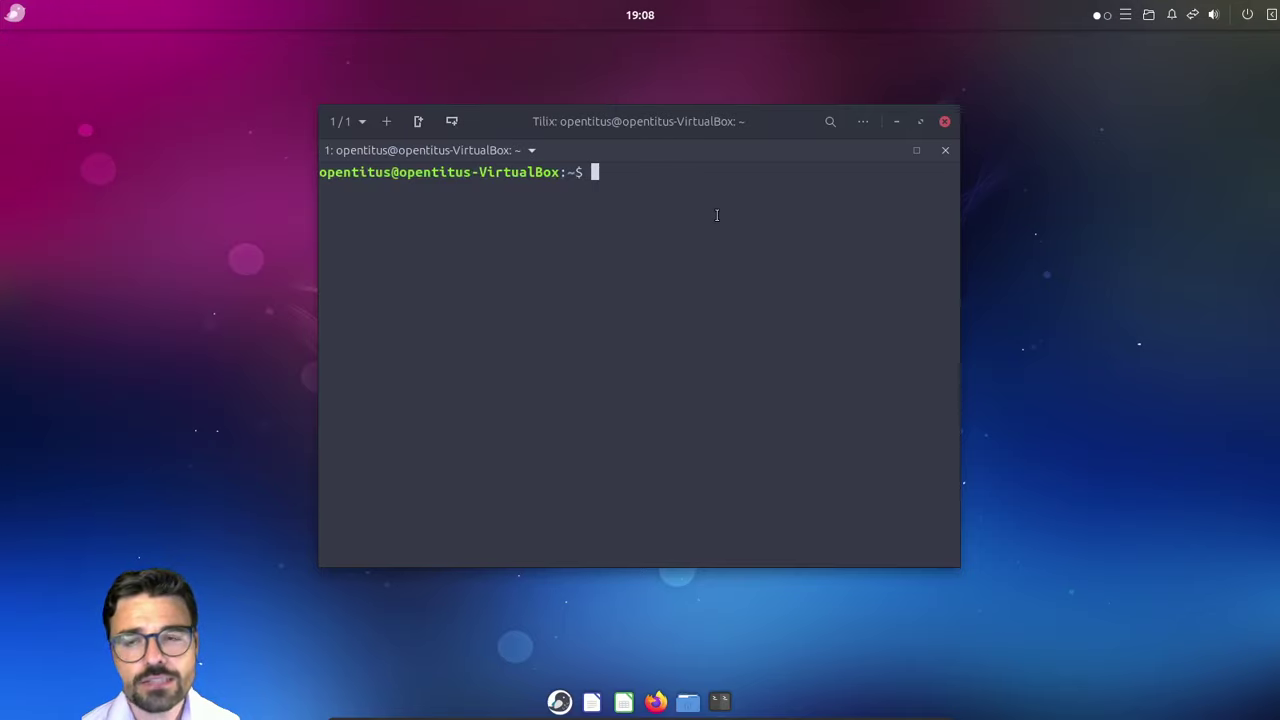
click(943, 122)
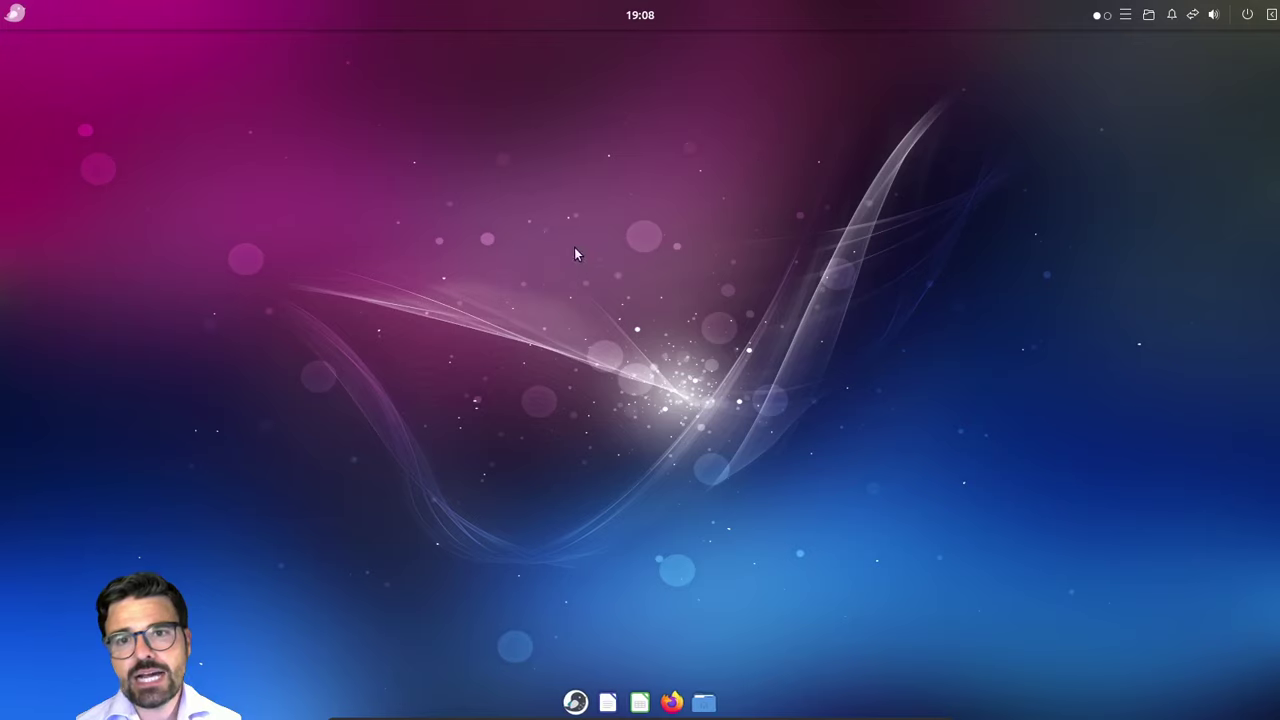